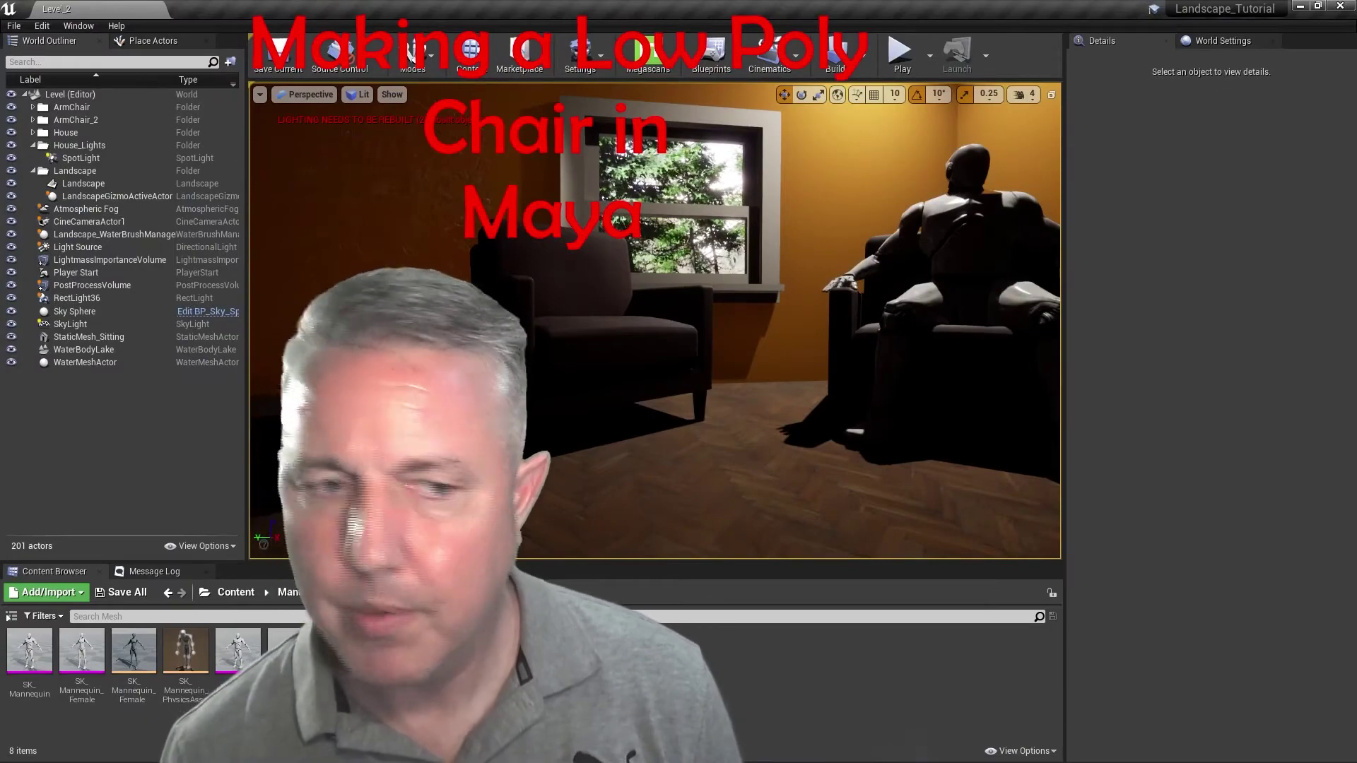
Preview the furnished room scene in a full-screen viewport with editor overlays hidden, and return to the normal editor layout
{"action": "key", "text": "F11"}
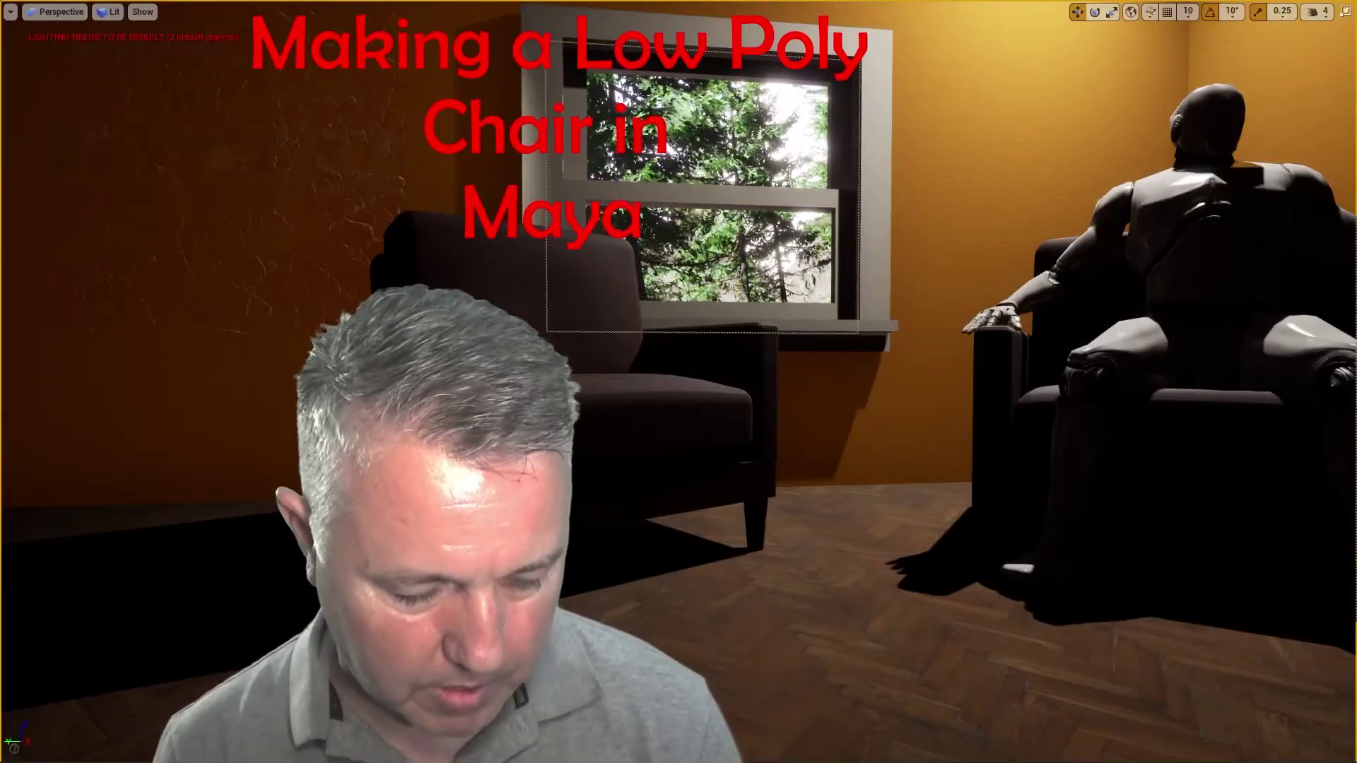
{"action": "key", "text": "g"}
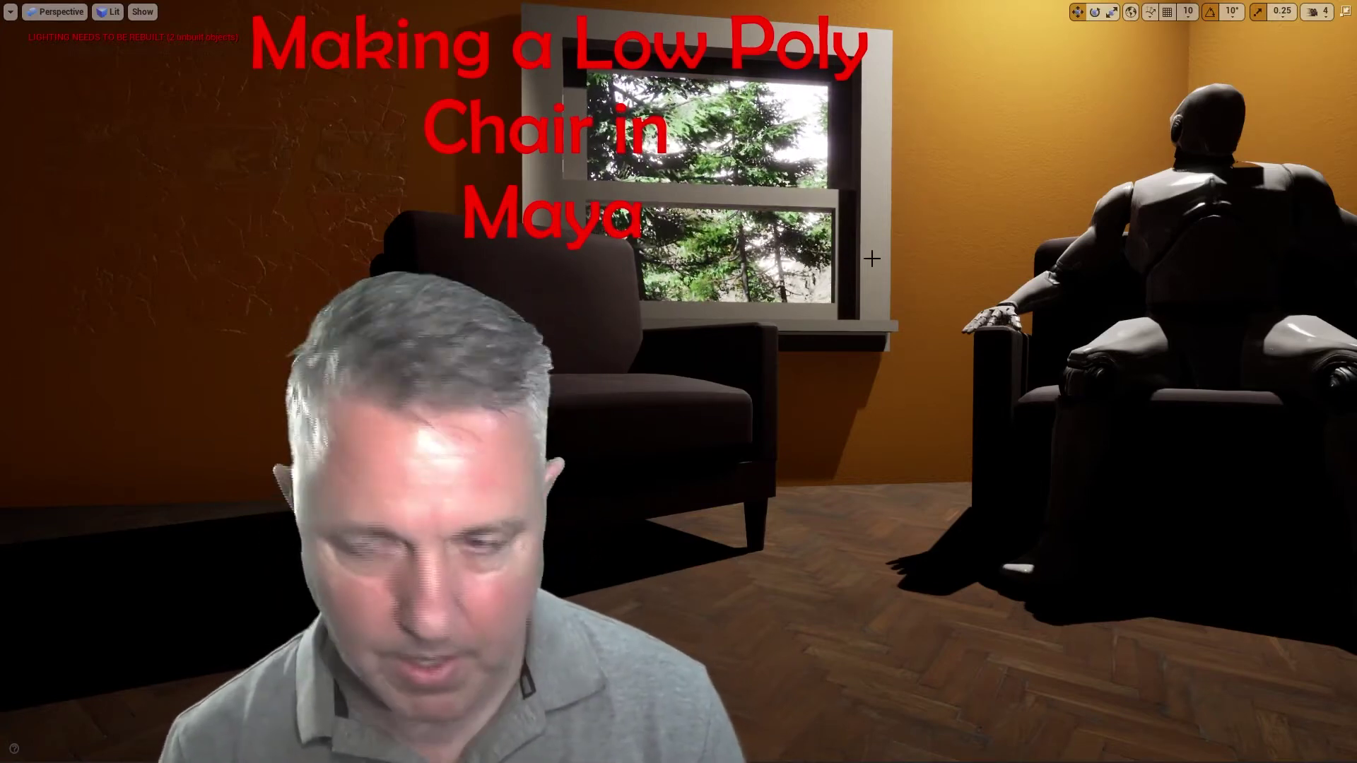
{"action": "key", "text": "F11"}
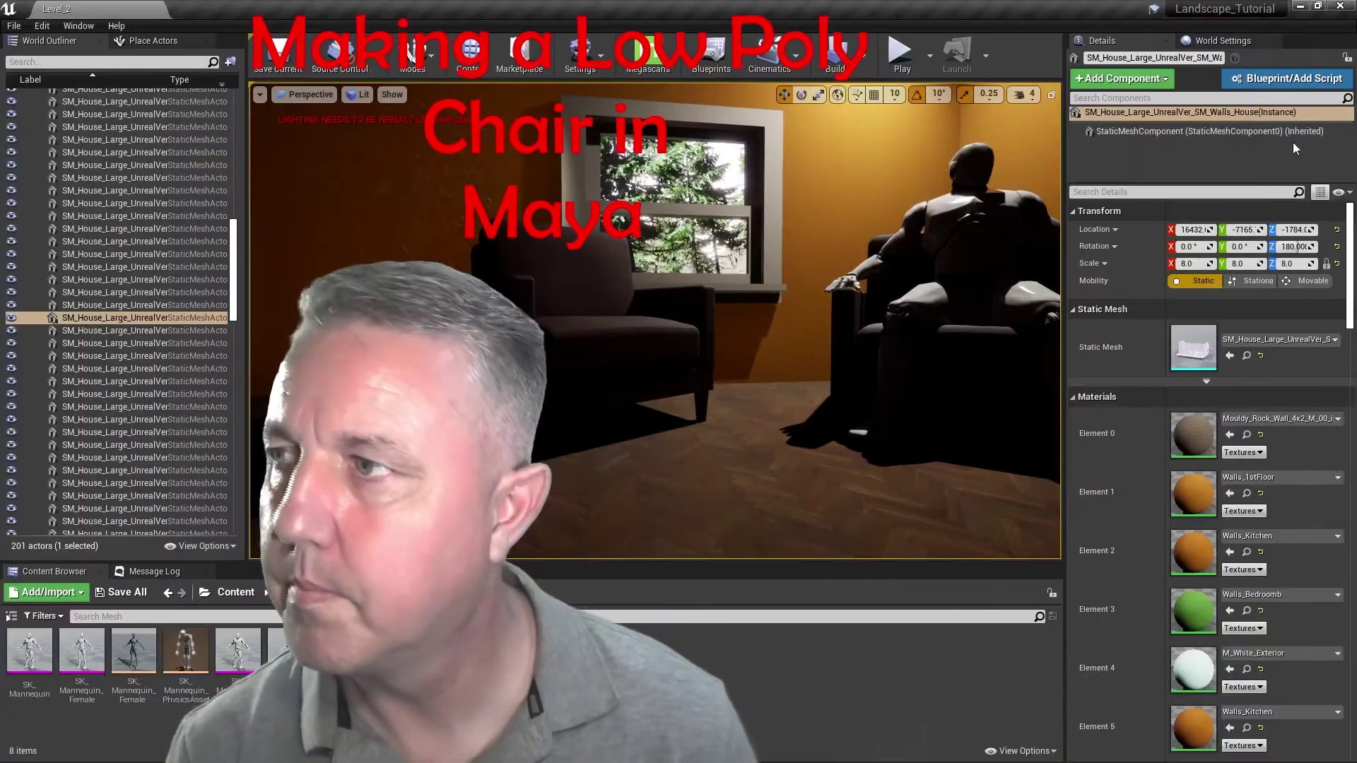
Switch to Maya, select the chair's right arm and expand the Chair group to list its parts
{"action": "left_click", "coordinate": [1300, 8]}
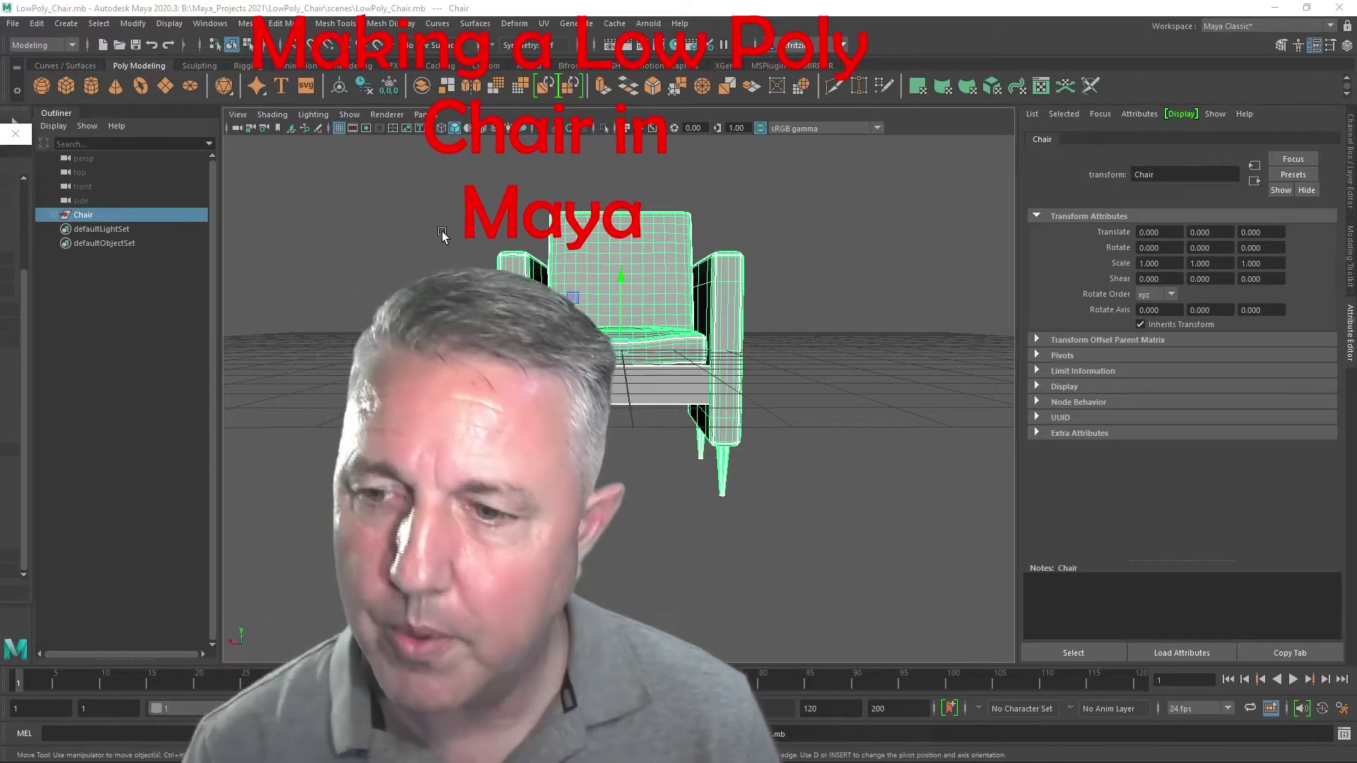
{"action": "middle_click_drag", "start_coordinate": [442, 232], "coordinate": [422, 189], "text": "alt"}
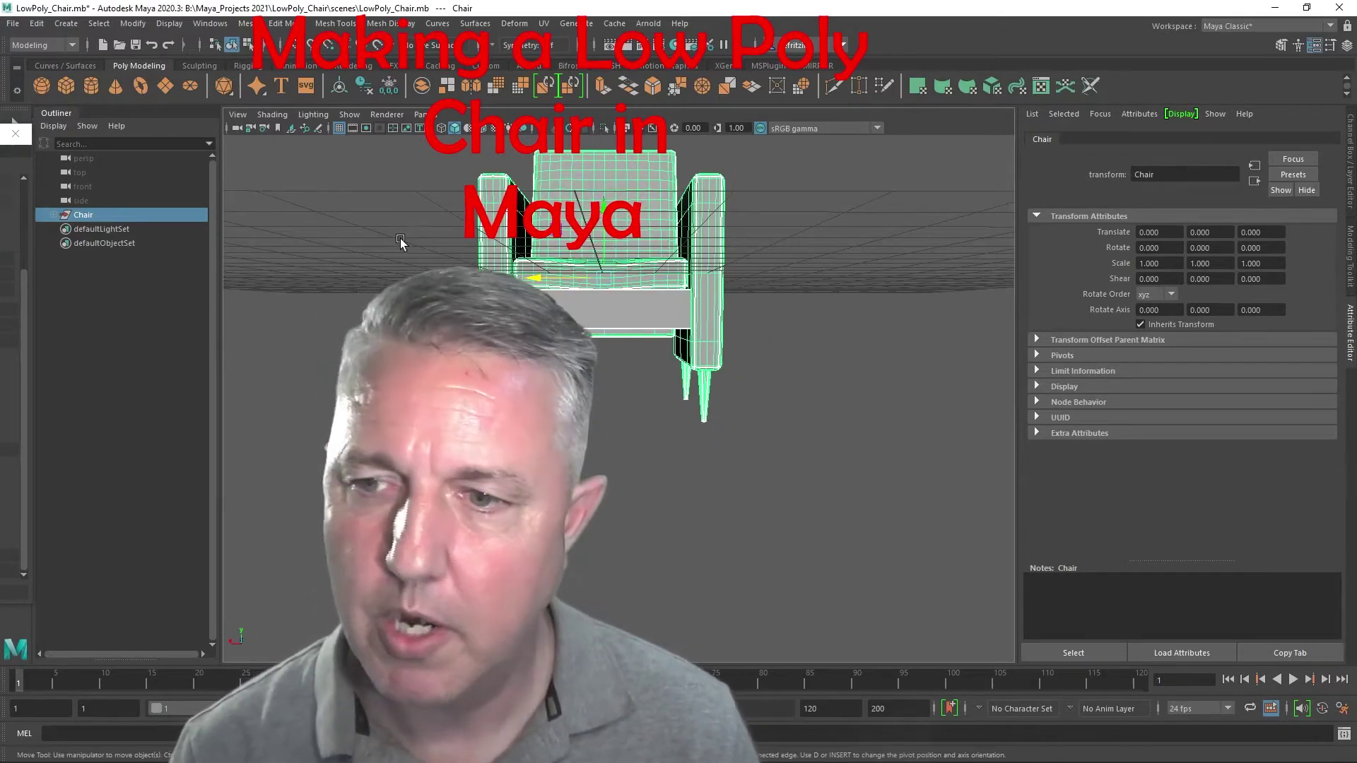
{"action": "left_click_drag", "start_coordinate": [407, 239], "coordinate": [358, 249], "text": "alt"}
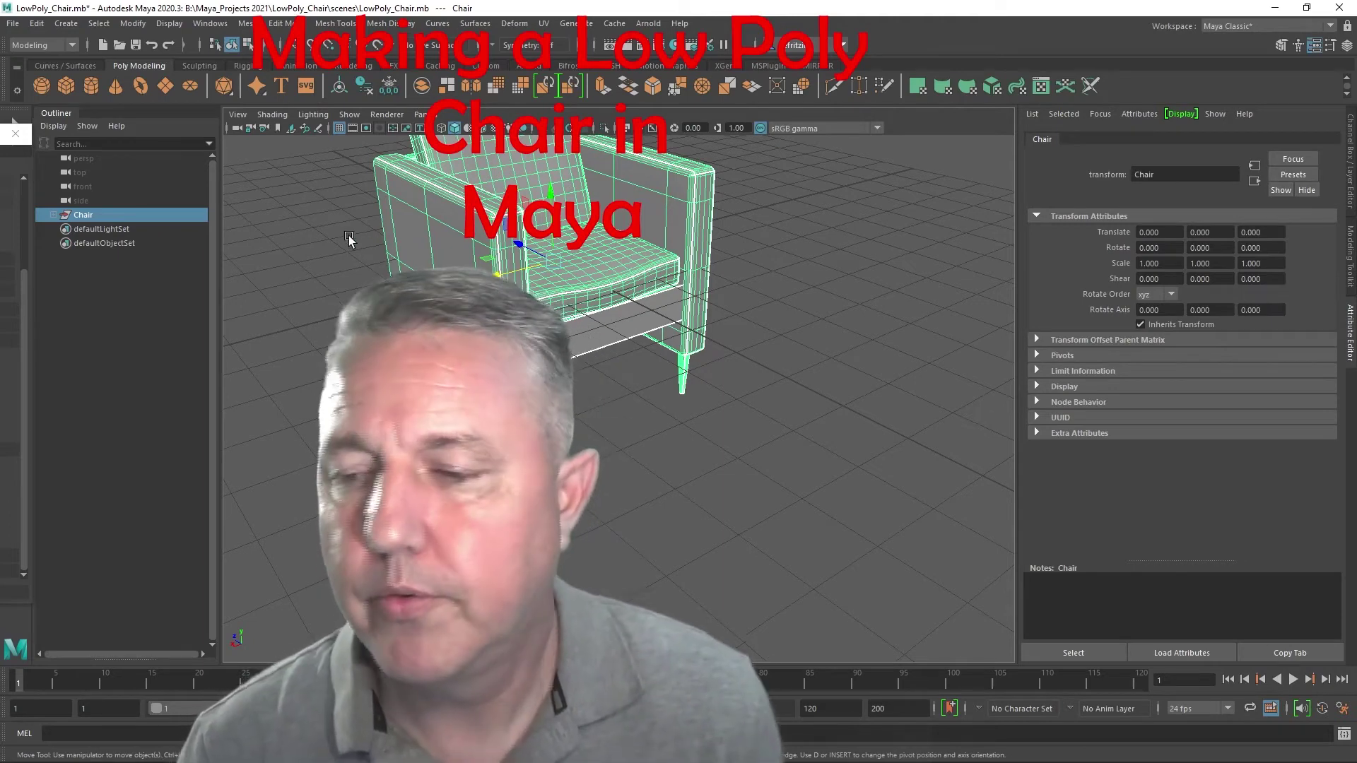
{"action": "left_click_drag", "start_coordinate": [788, 212], "coordinate": [735, 215], "text": "alt"}
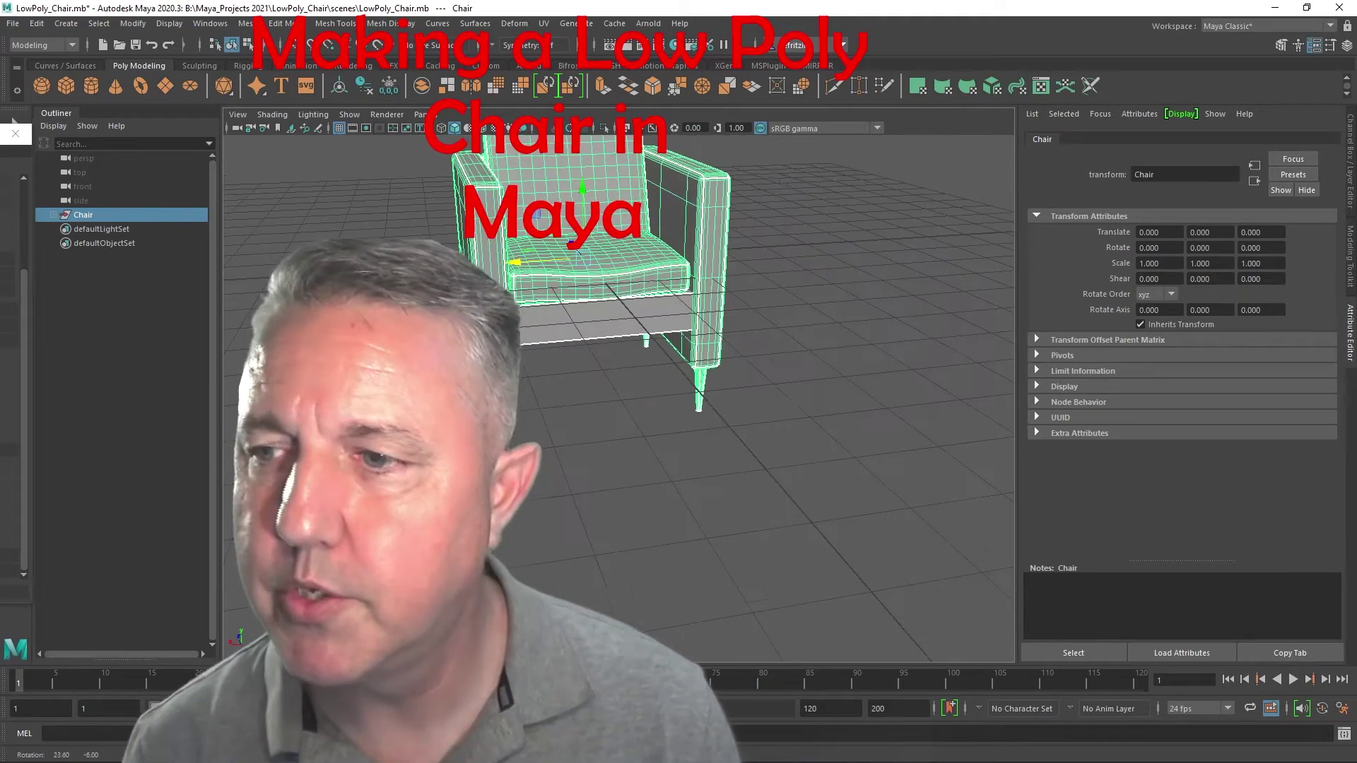
{"action": "left_click", "coordinate": [716, 207]}
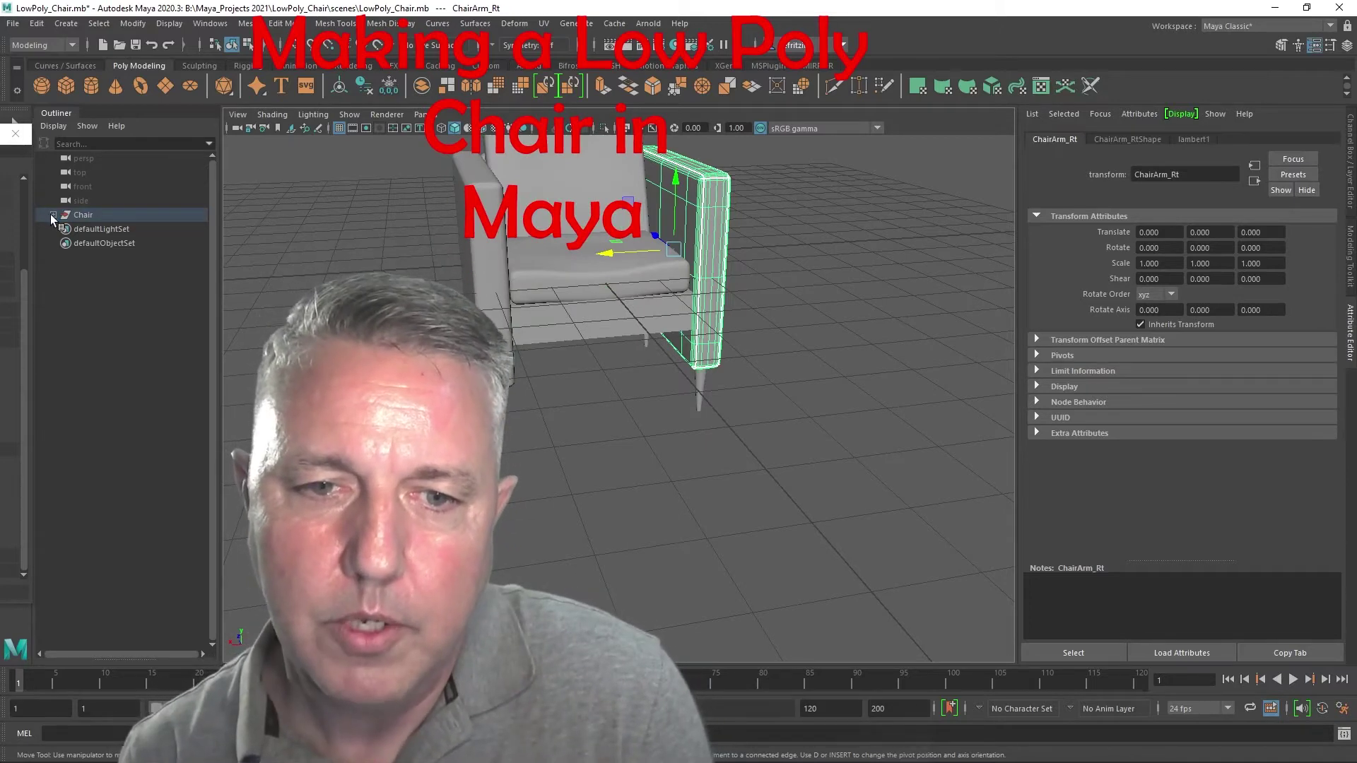
{"action": "left_click", "coordinate": [52, 214]}
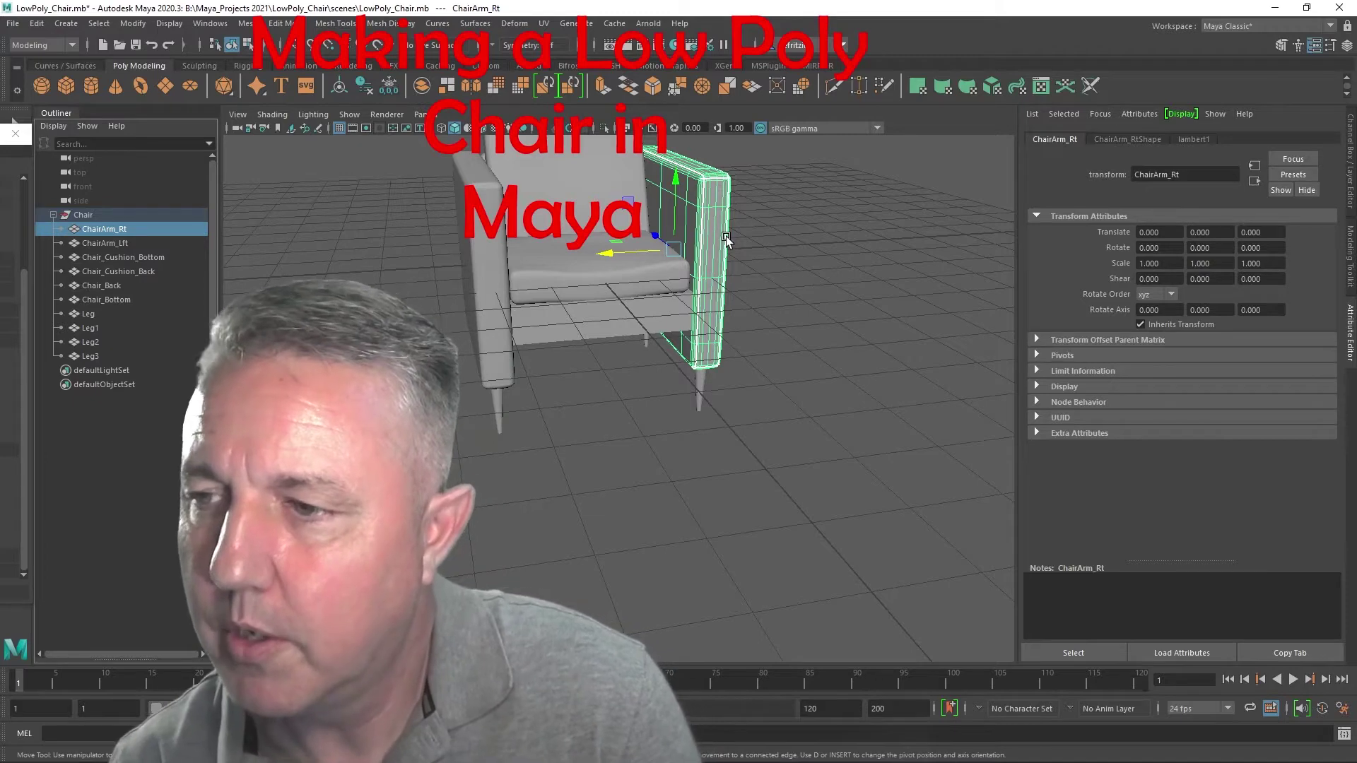
Assign a new Arnold aiStandardSurface material to the chair's right arm
{"action": "left_click_drag", "start_coordinate": [700, 221], "coordinate": [784, 283], "text": "alt"}
{"action": "right_click", "coordinate": [800, 255]}
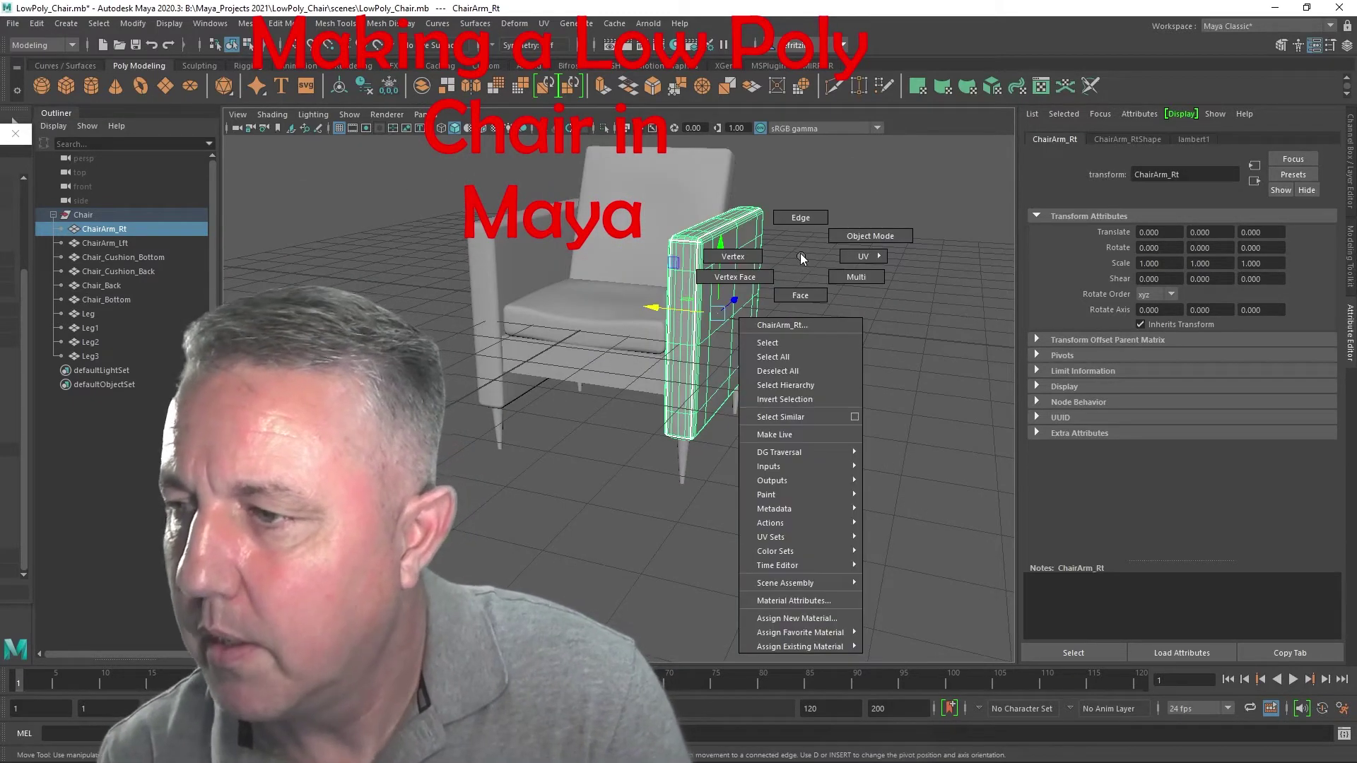
{"action": "left_click", "coordinate": [813, 618]}
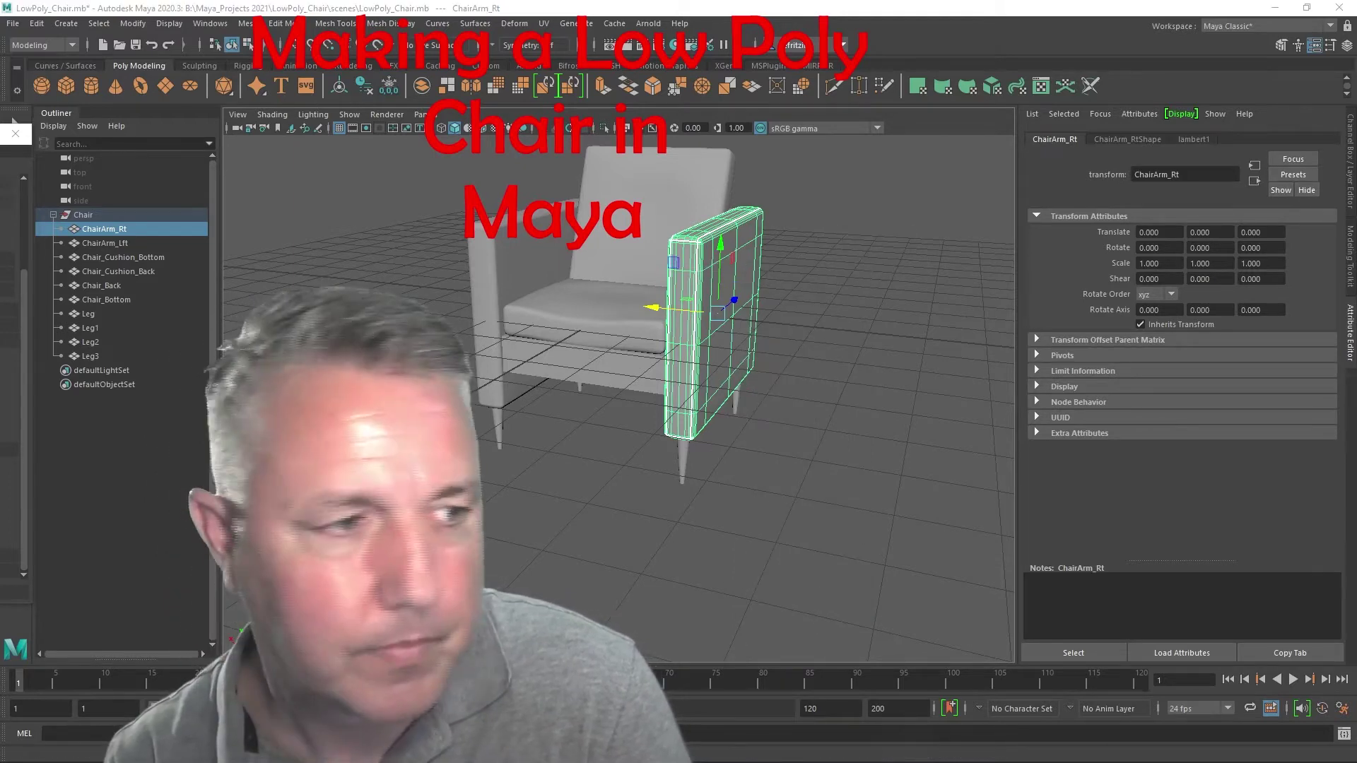
{"action": "left_click_drag", "start_coordinate": [379, 165], "coordinate": [794, 173]}
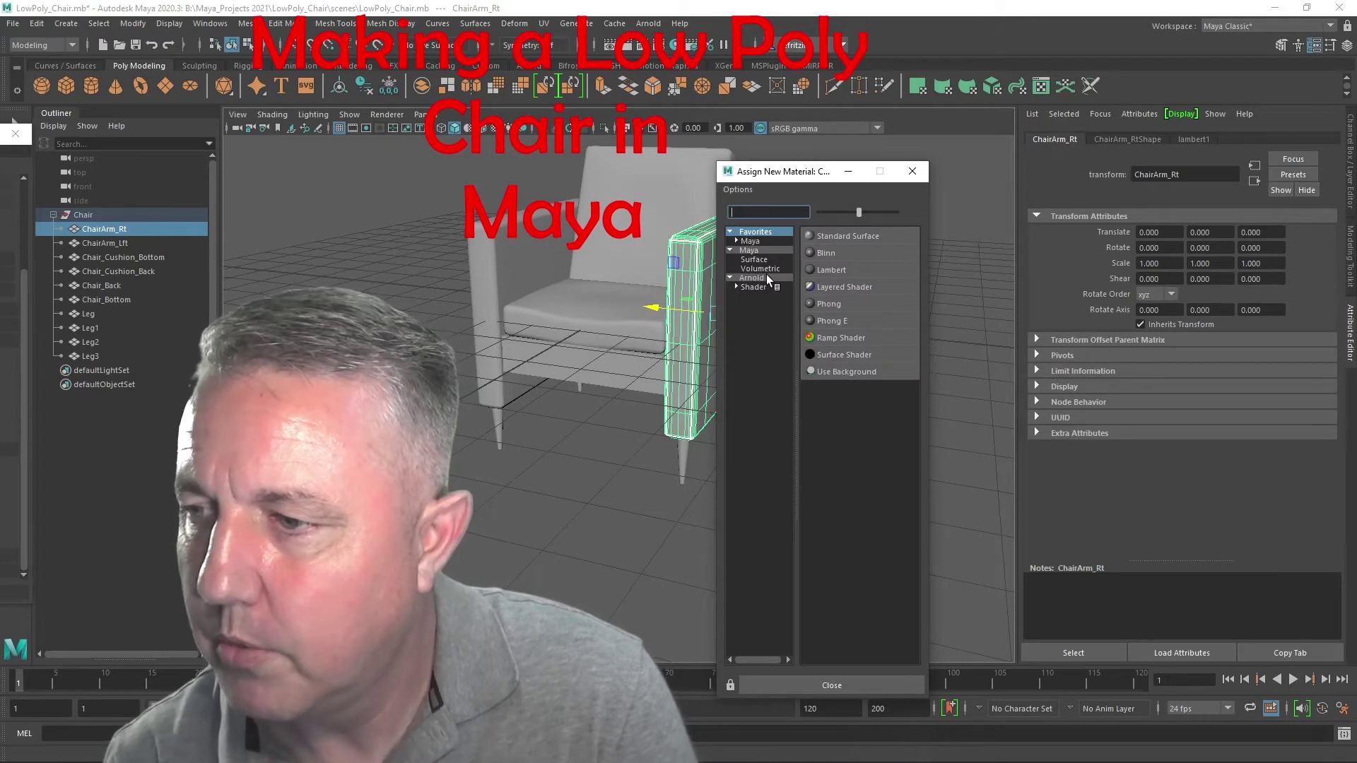
{"action": "left_click", "coordinate": [766, 276]}
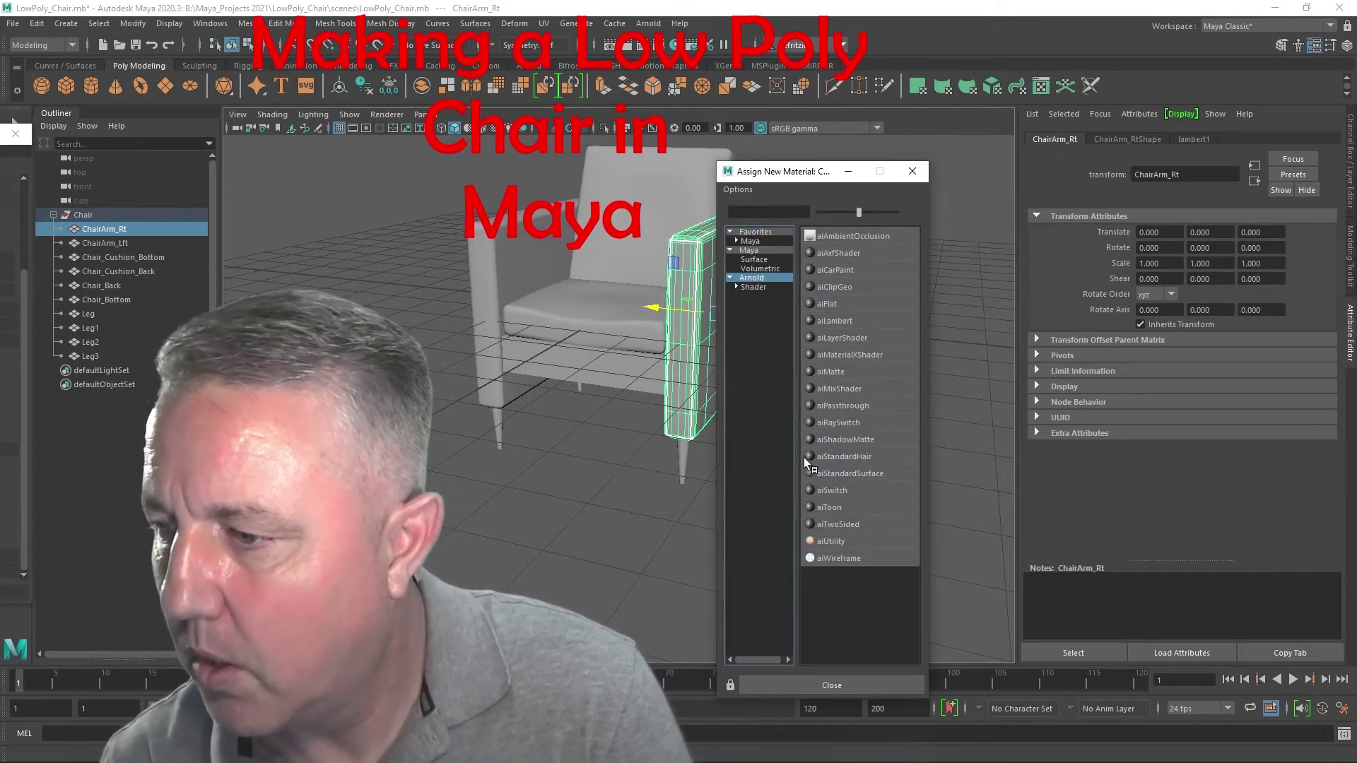
{"action": "left_click", "coordinate": [842, 470]}
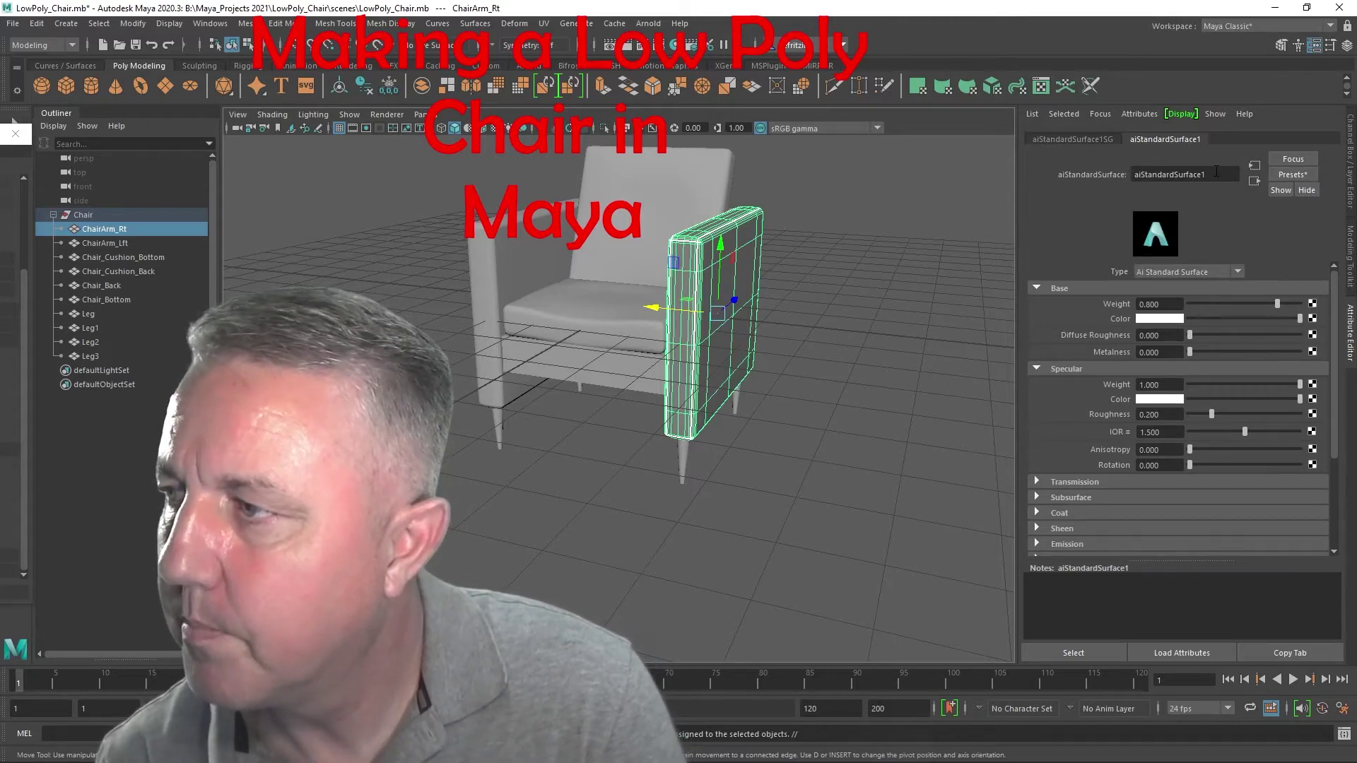
Rename the right arm's new material M_ChairArm_Rt
{"action": "left_click_drag", "start_coordinate": [1209, 175], "coordinate": [1100, 181]}
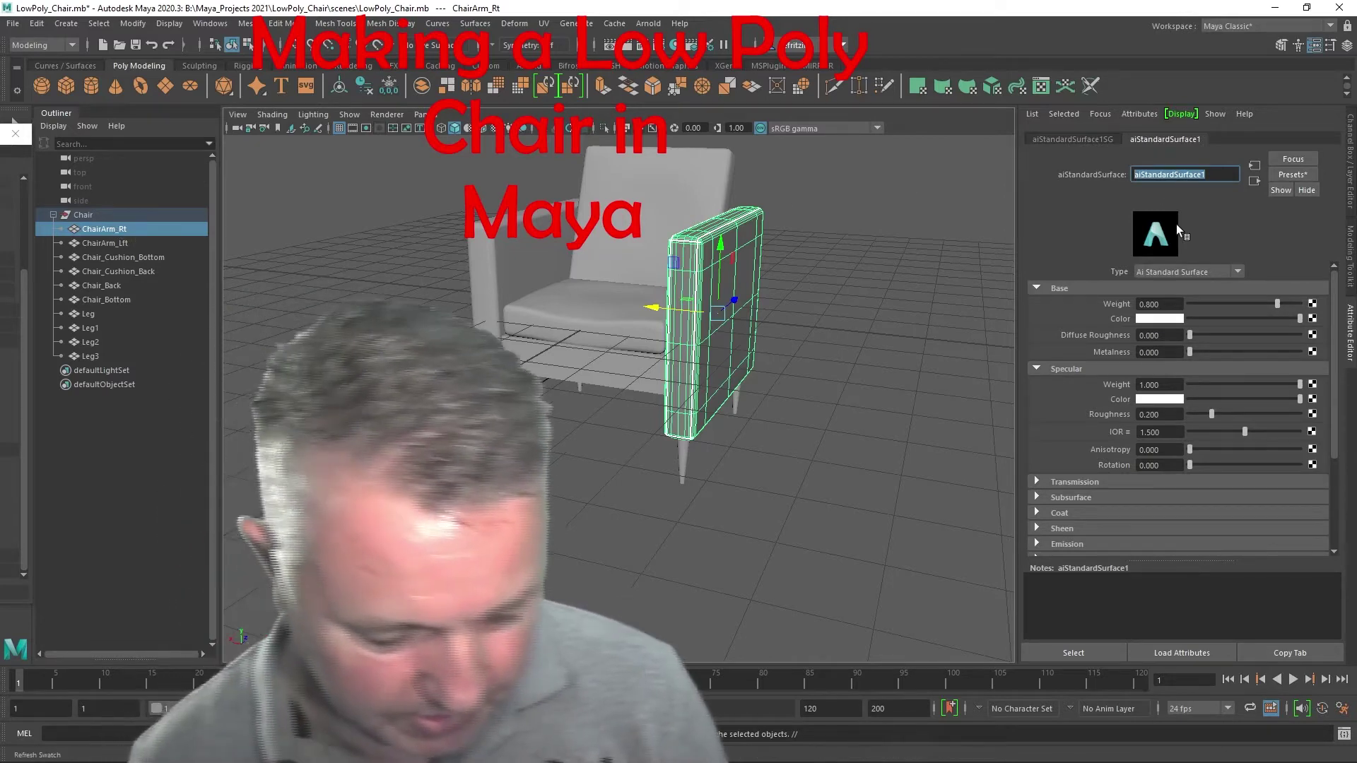
{"action": "type", "text": "M"}
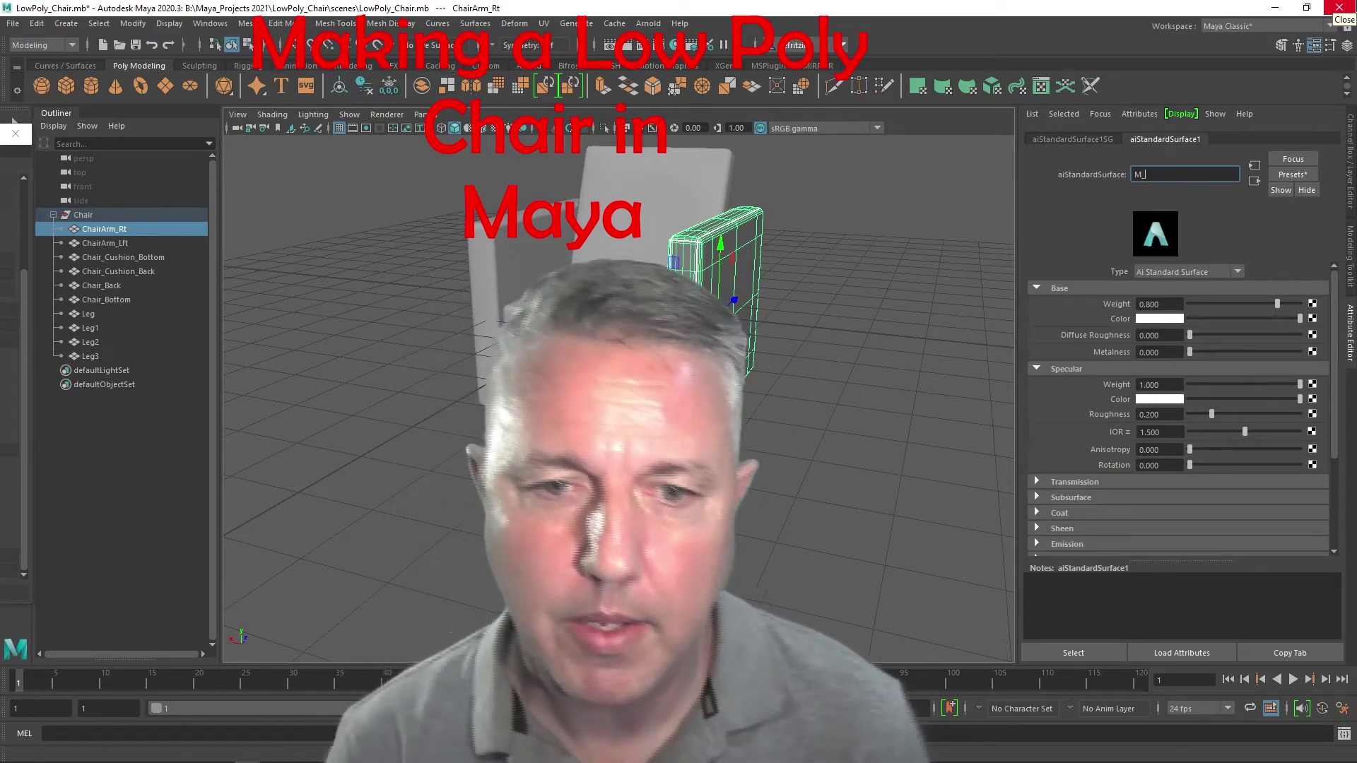
{"action": "type", "text": "_C"}
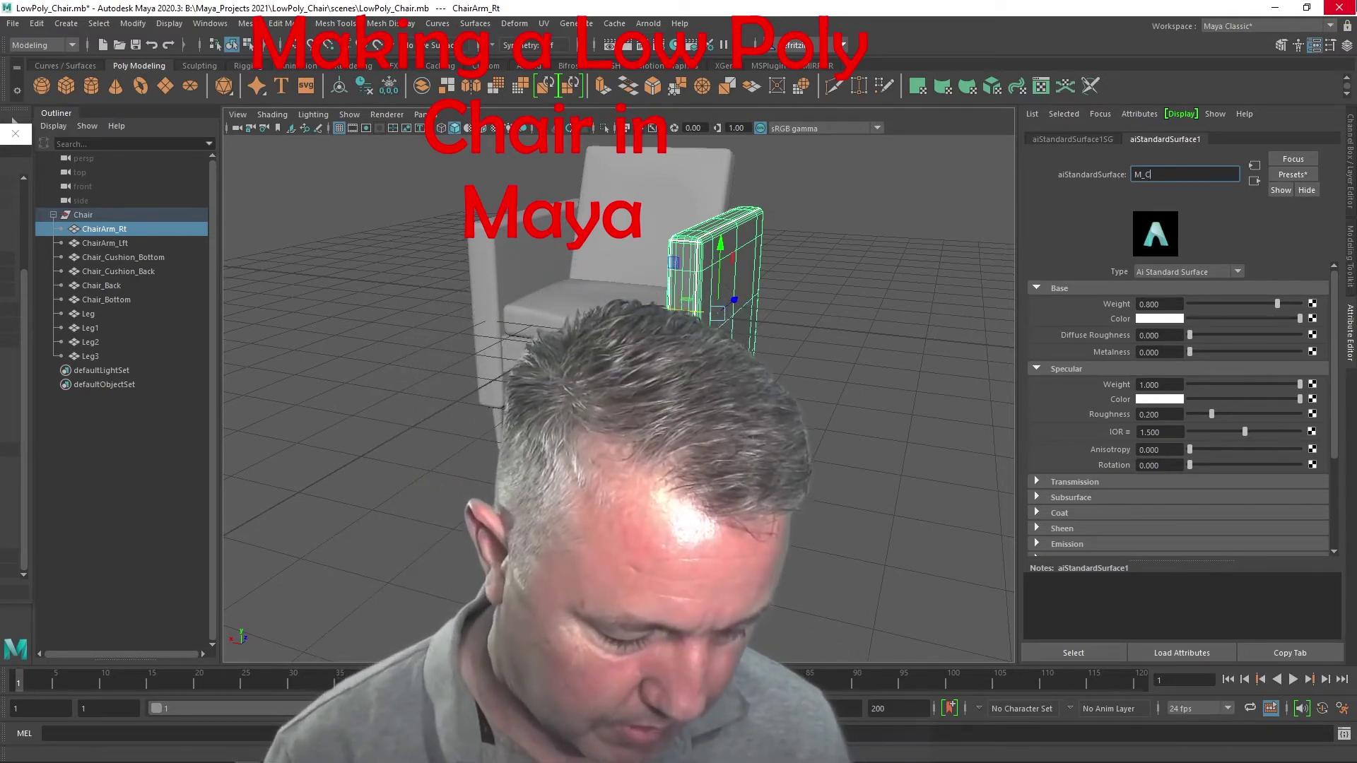
{"action": "type", "text": "hair"}
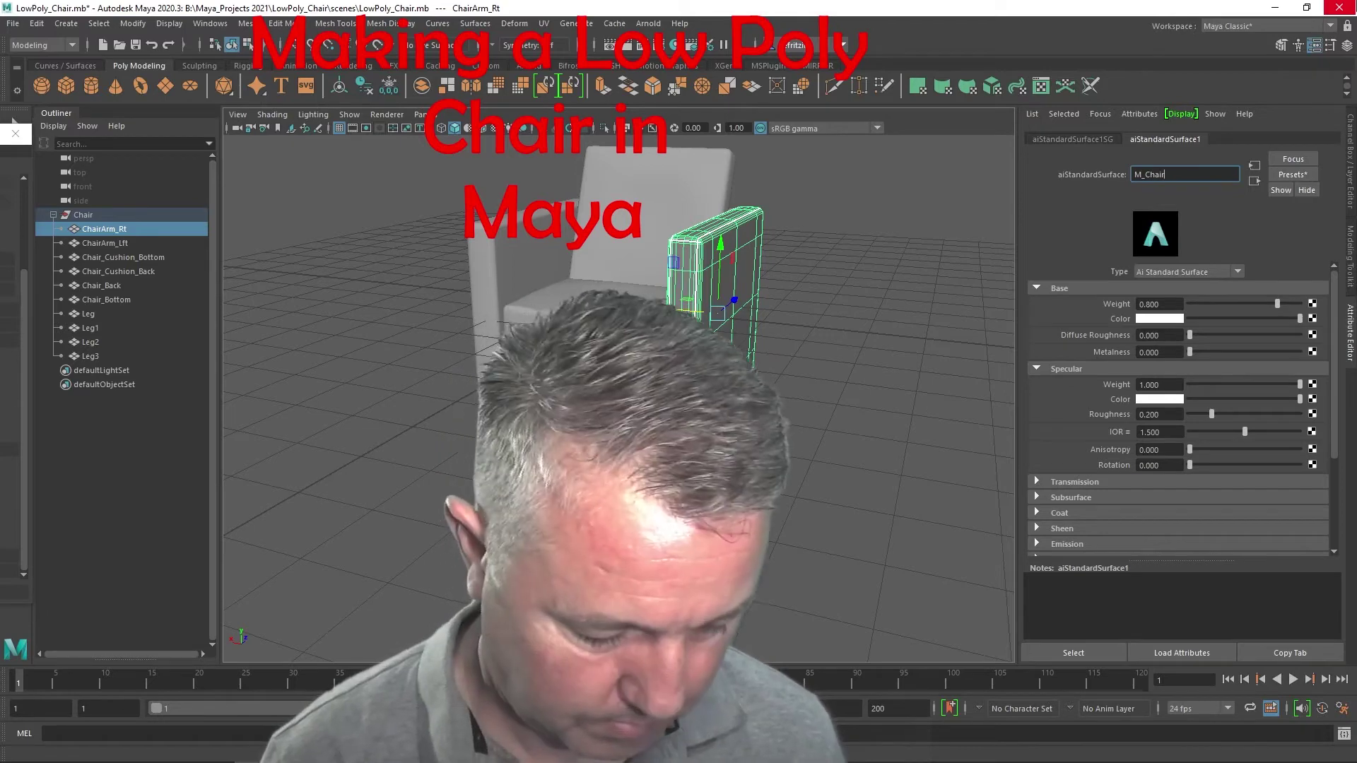
{"action": "type", "text": "Arm_"}
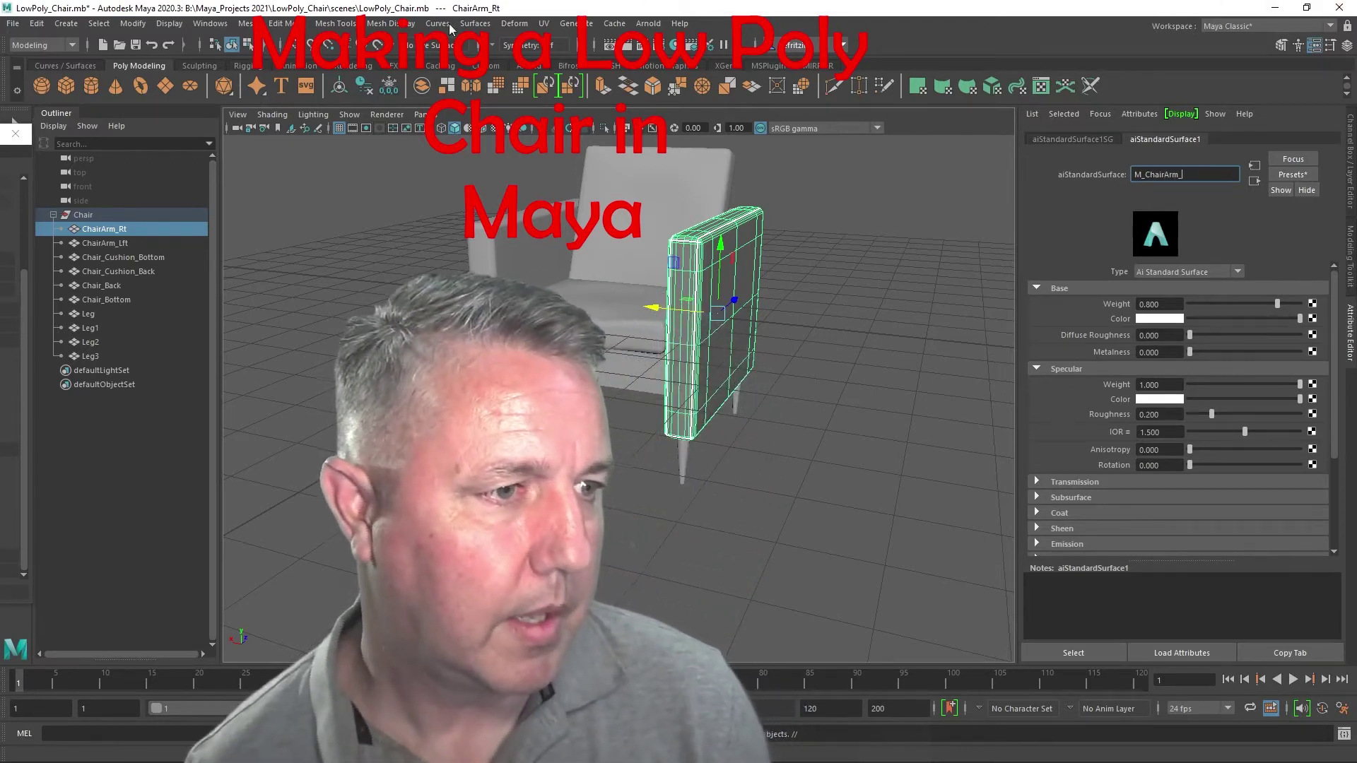
{"action": "key", "text": "Return"}
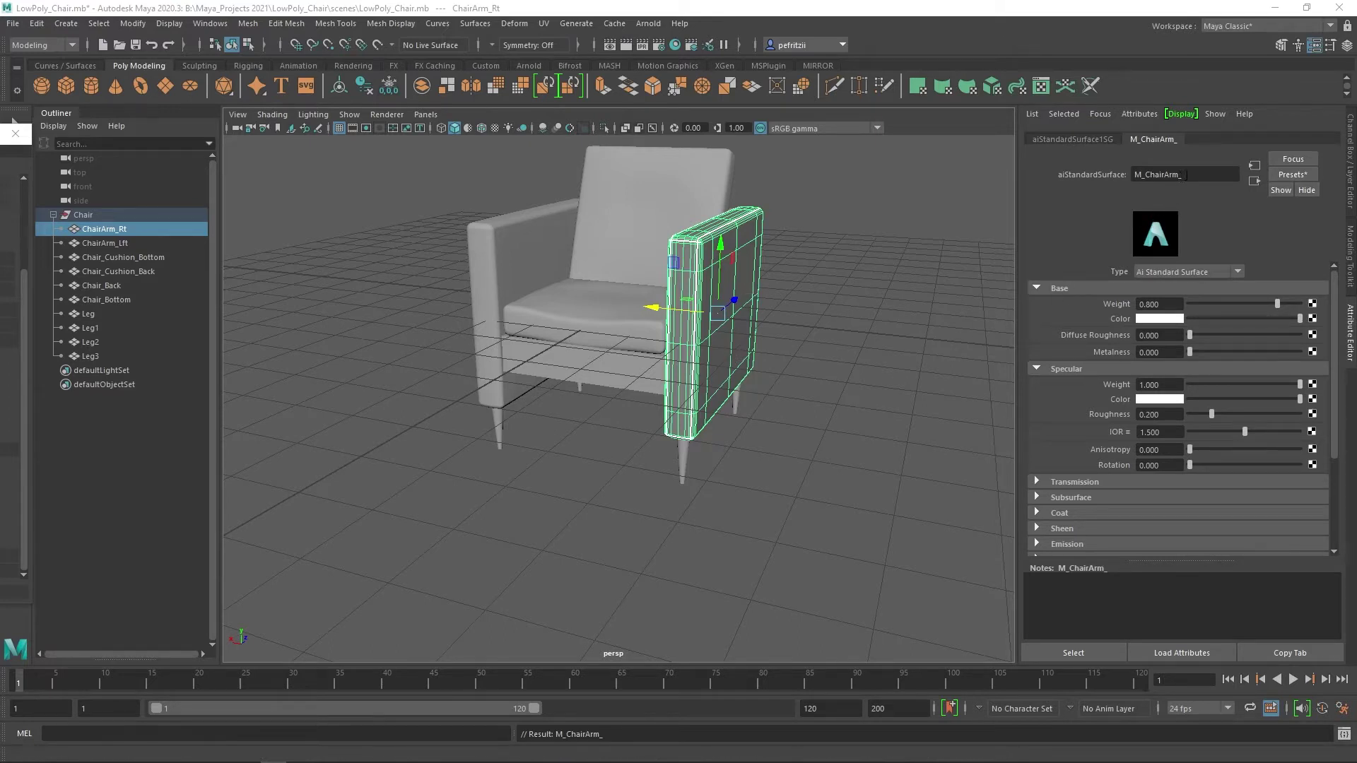
{"action": "left_click", "coordinate": [1190, 173]}
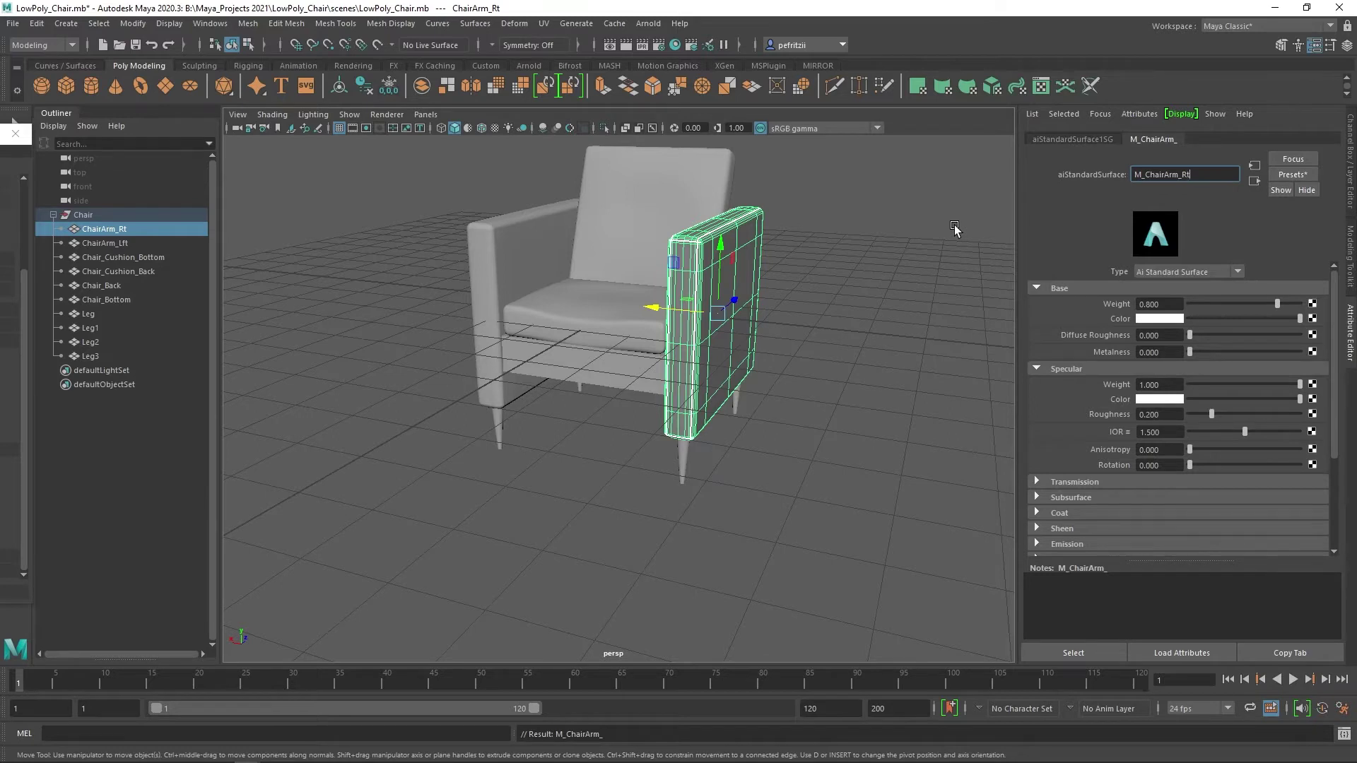
{"action": "key", "text": "Return"}
Copy the material's name M_ChairArm_Rt to its shading group and return to the material's attributes
{"action": "double_click", "coordinate": [1203, 178]}
{"action": "key", "text": "ctrl+c"}
{"action": "left_click", "coordinate": [1069, 141]}
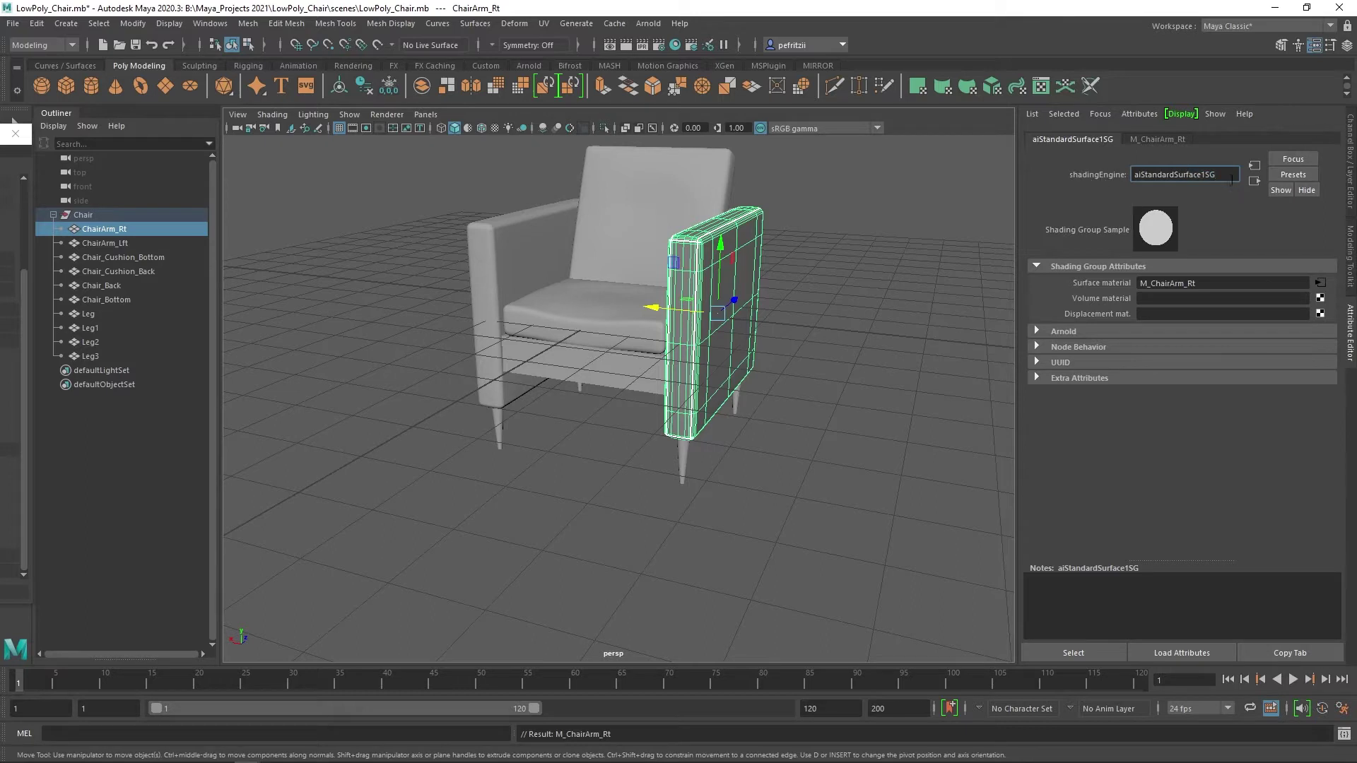
{"action": "left_click_drag", "start_coordinate": [1232, 180], "coordinate": [1133, 177]}
{"action": "key", "text": "ctrl+v"}
{"action": "key", "text": "Return"}
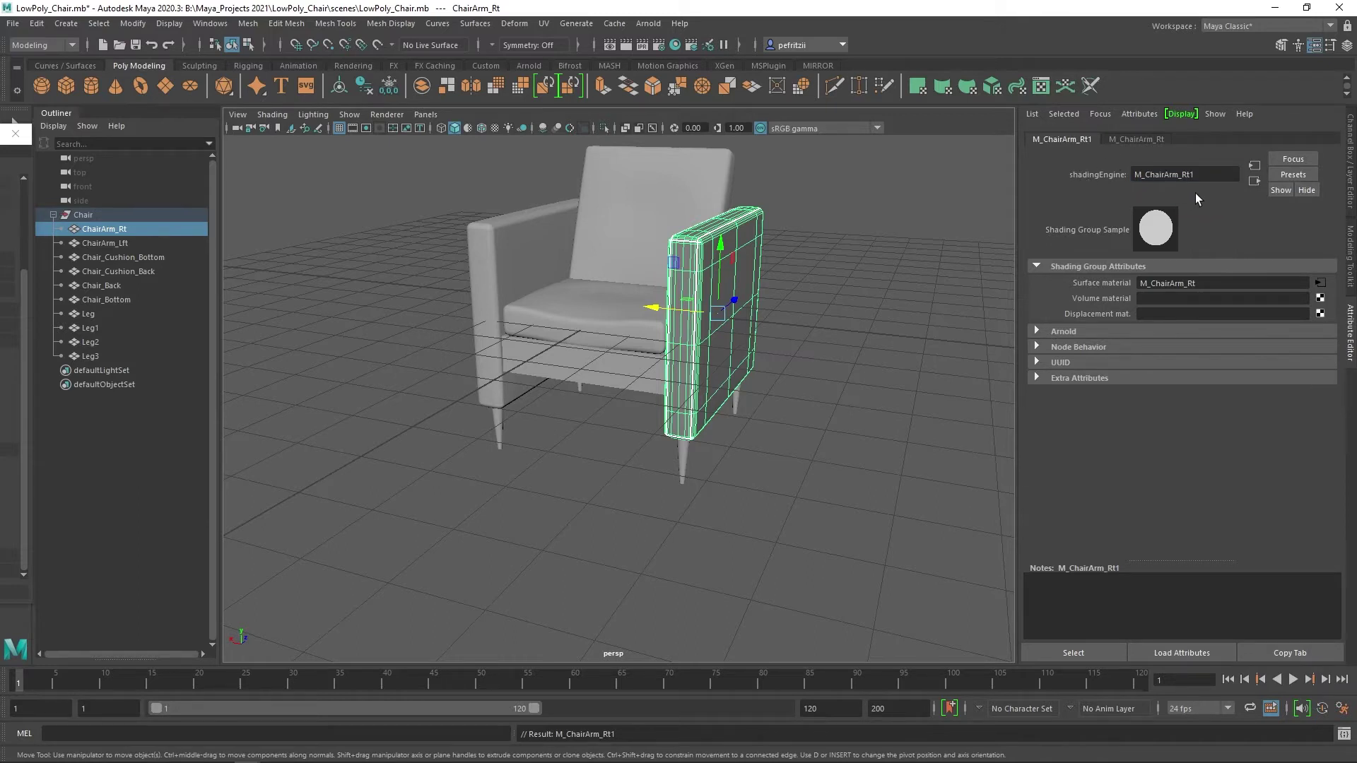
{"action": "left_click", "coordinate": [1152, 141]}
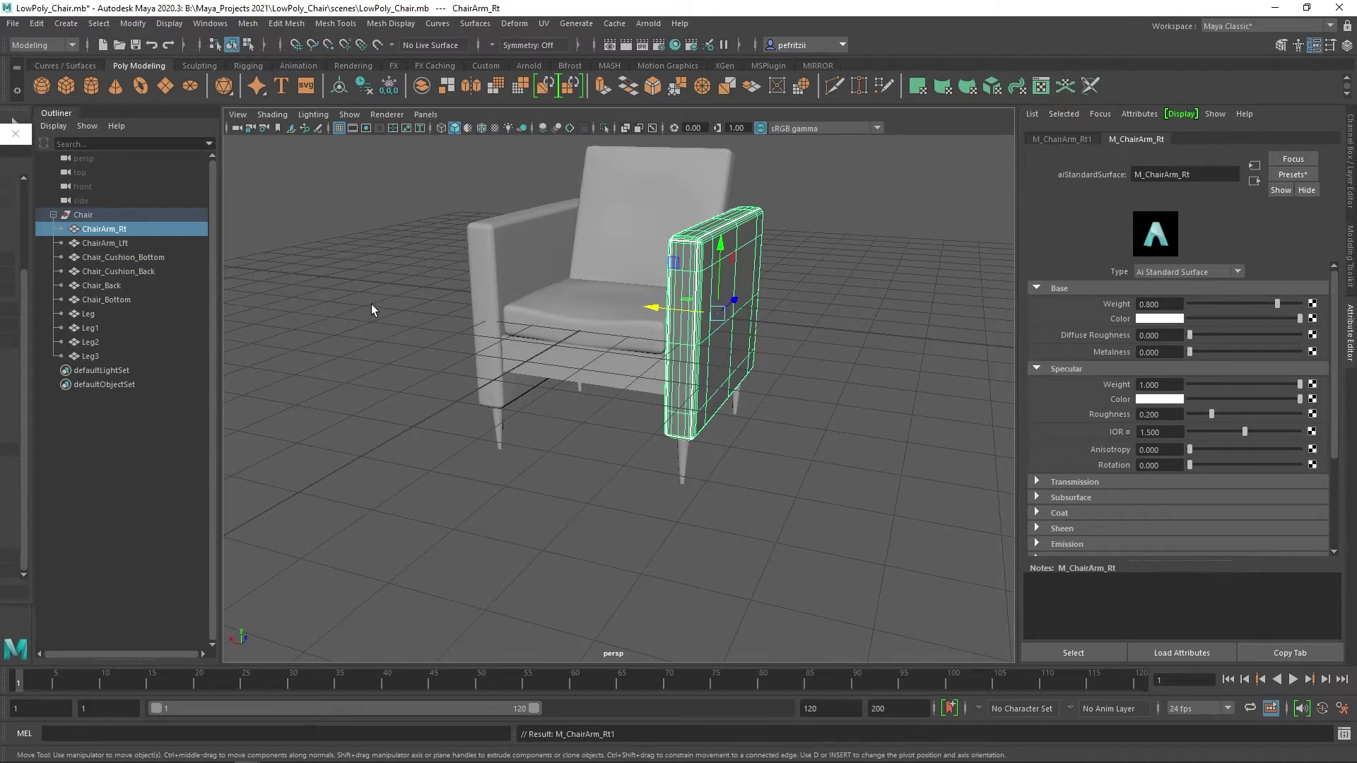
Open the Hypershade to show the chair's materials and reposition its window over the viewport
{"action": "left_click", "coordinate": [480, 266]}
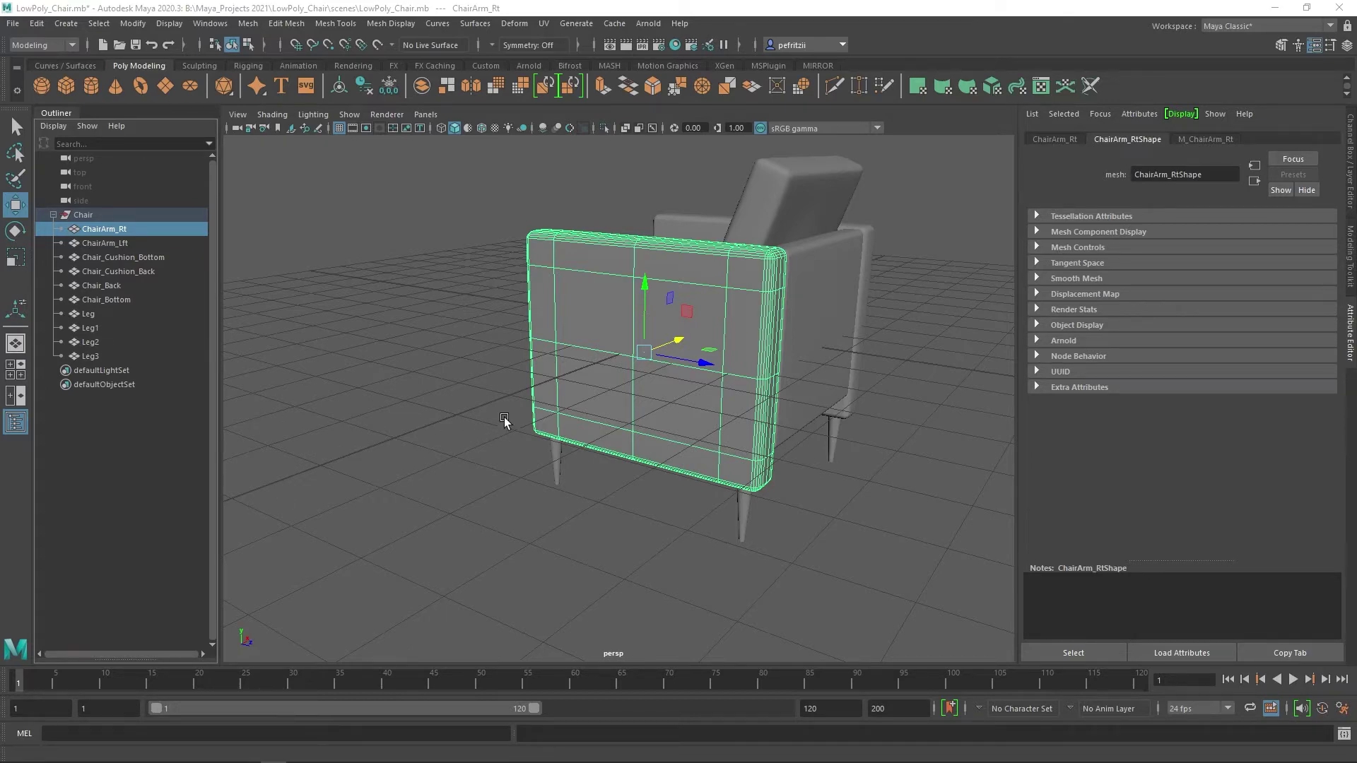
{"action": "left_click_drag", "start_coordinate": [488, 373], "coordinate": [587, 391], "text": "alt"}
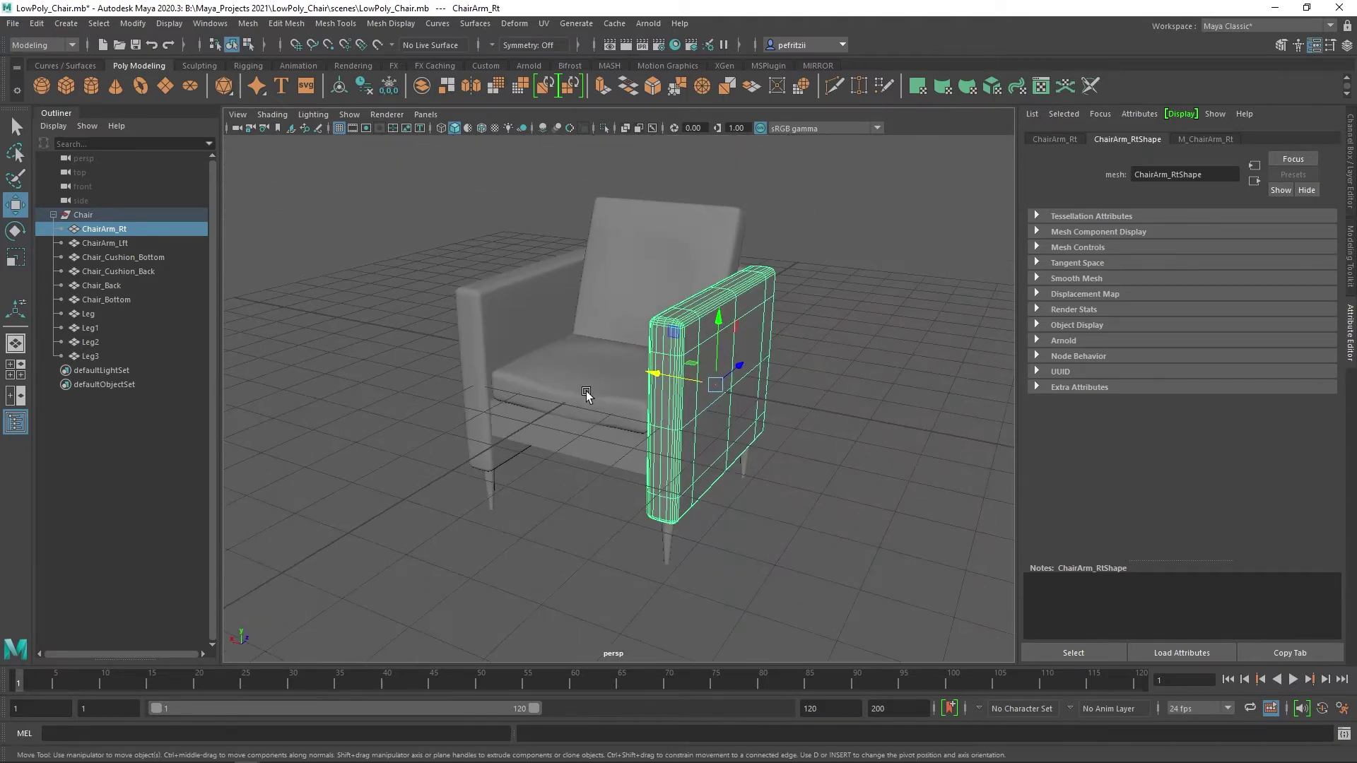
{"action": "left_click", "coordinate": [675, 44]}
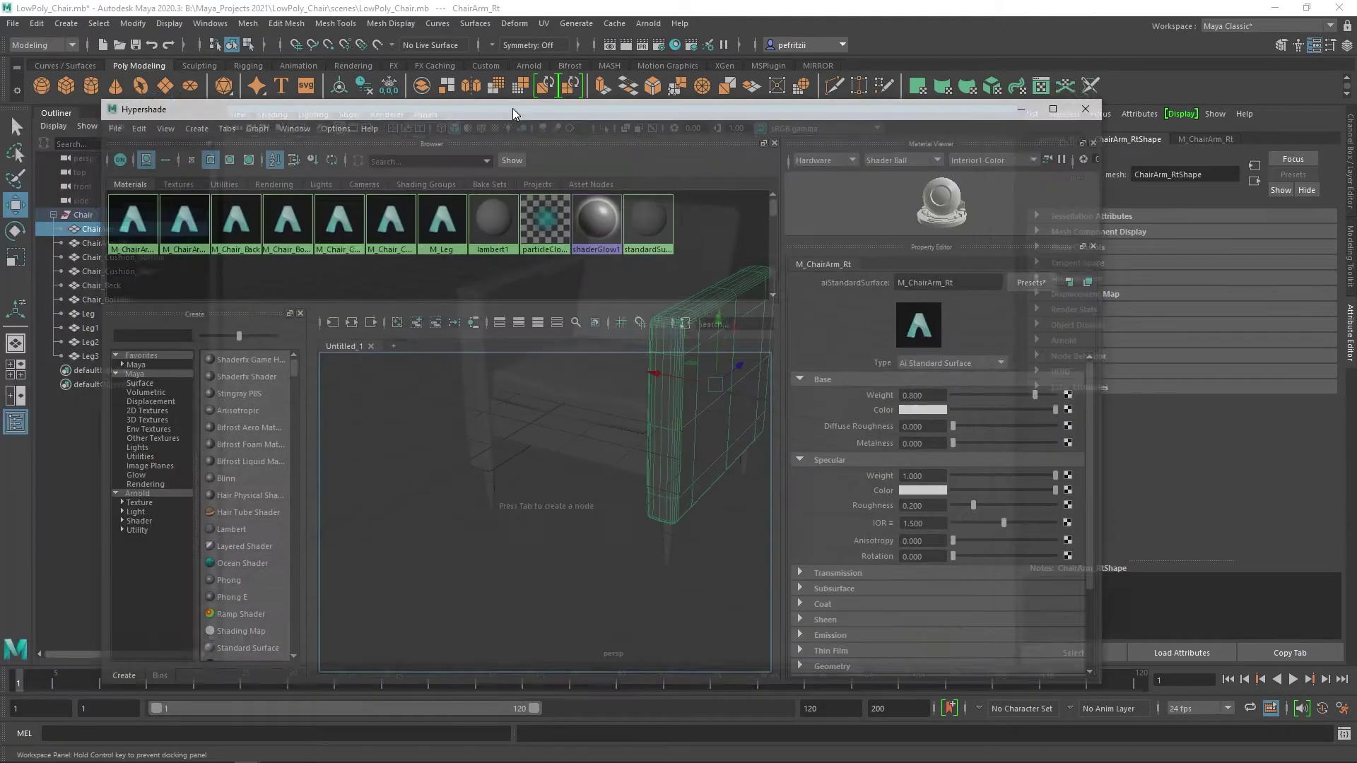
{"action": "left_click_drag", "start_coordinate": [512, 108], "coordinate": [497, 63]}
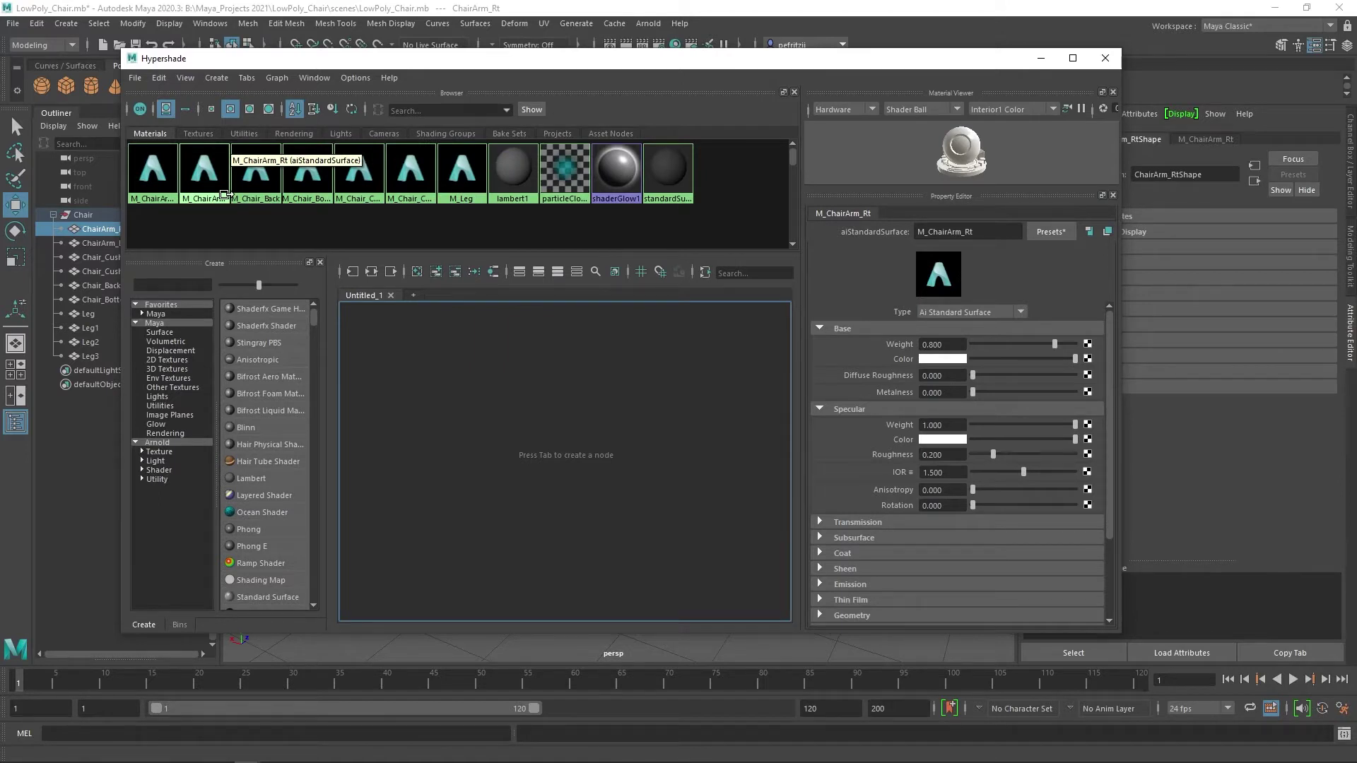
Add the M_Chair_Back material to the Hypershade work area and graph its input and output connections
{"action": "left_click", "coordinate": [259, 170]}
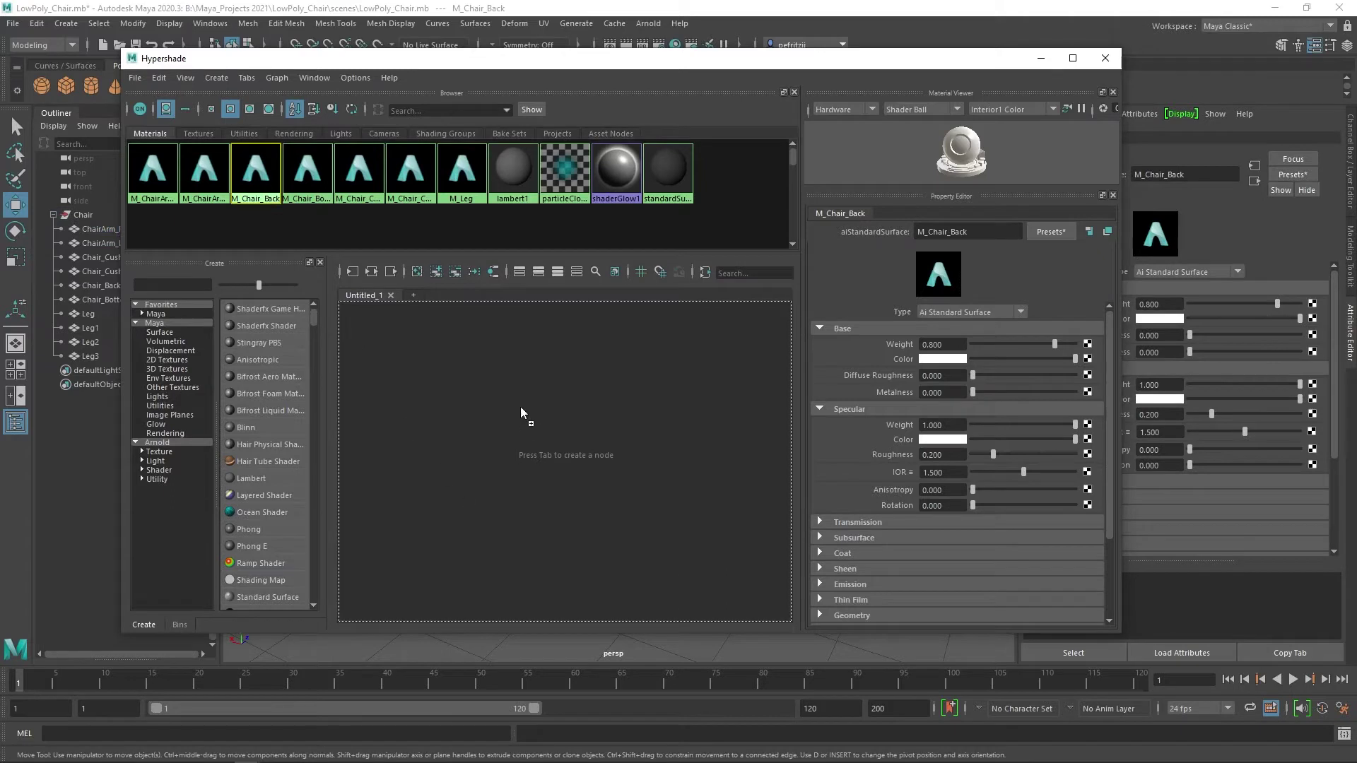
{"action": "left_click_drag", "start_coordinate": [520, 407], "coordinate": [499, 333]}
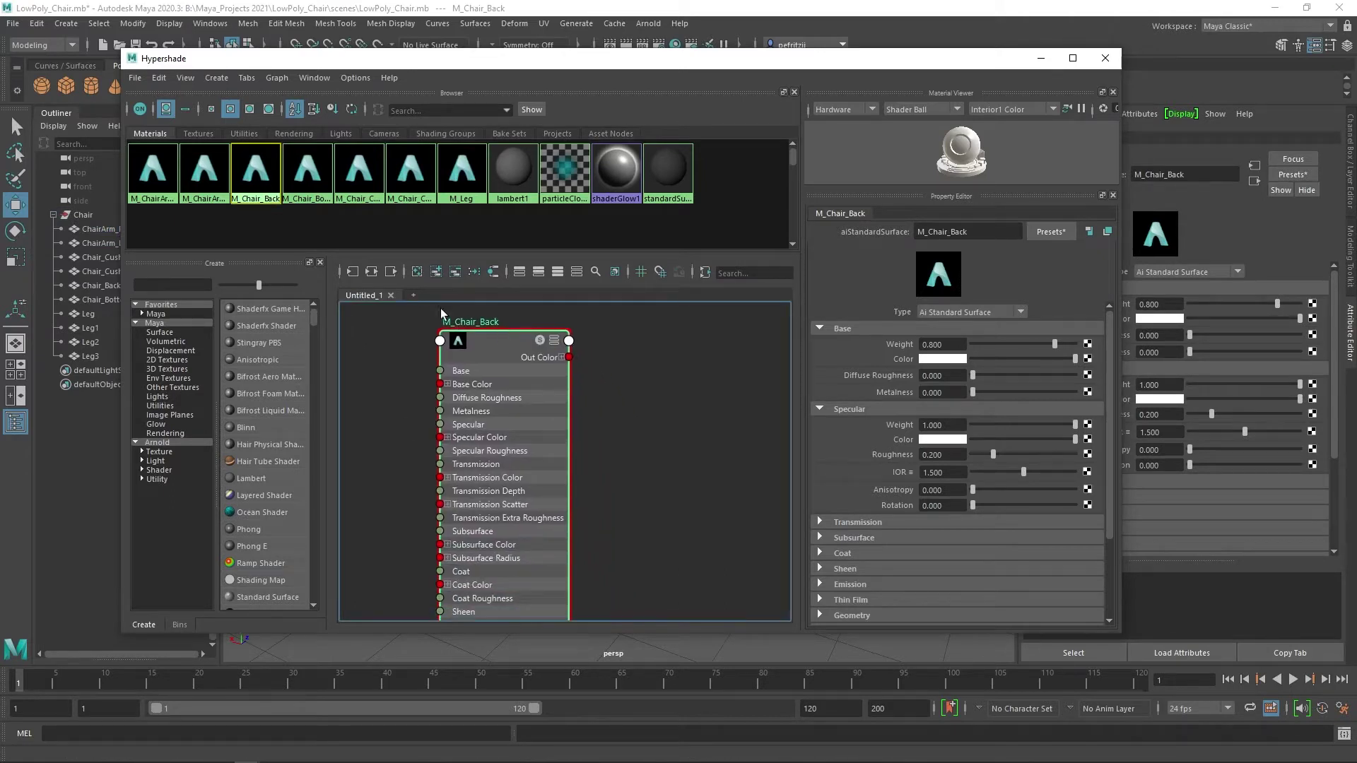
{"action": "left_click", "coordinate": [371, 273]}
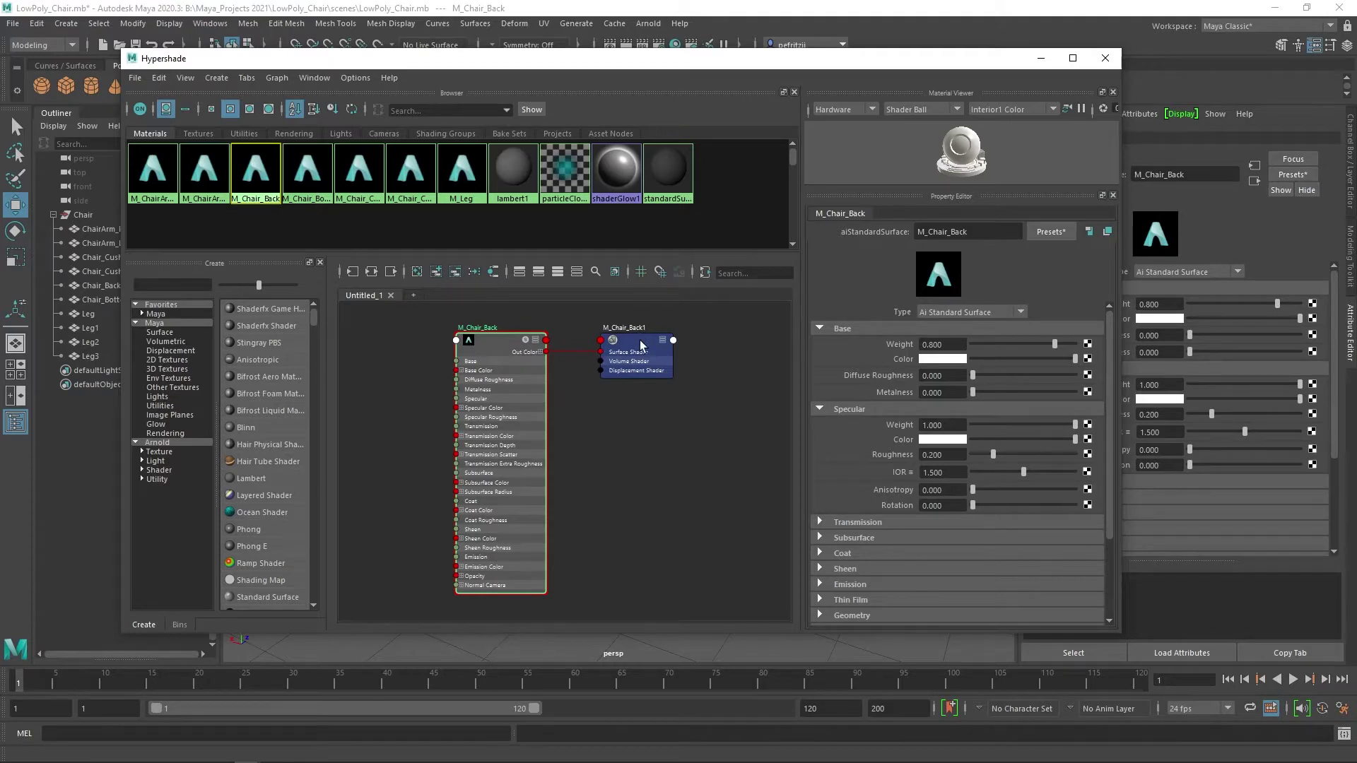
Inspect the M_Chair_Back material node and its connected shading group node in the graph
{"action": "mouse_move", "coordinate": [639, 341]}
{"action": "left_mouse_down"}
{"action": "mouse_move", "coordinate": [683, 363]}
{"action": "mouse_move", "coordinate": [659, 375]}
{"action": "mouse_move", "coordinate": [651, 345]}
{"action": "left_mouse_up"}
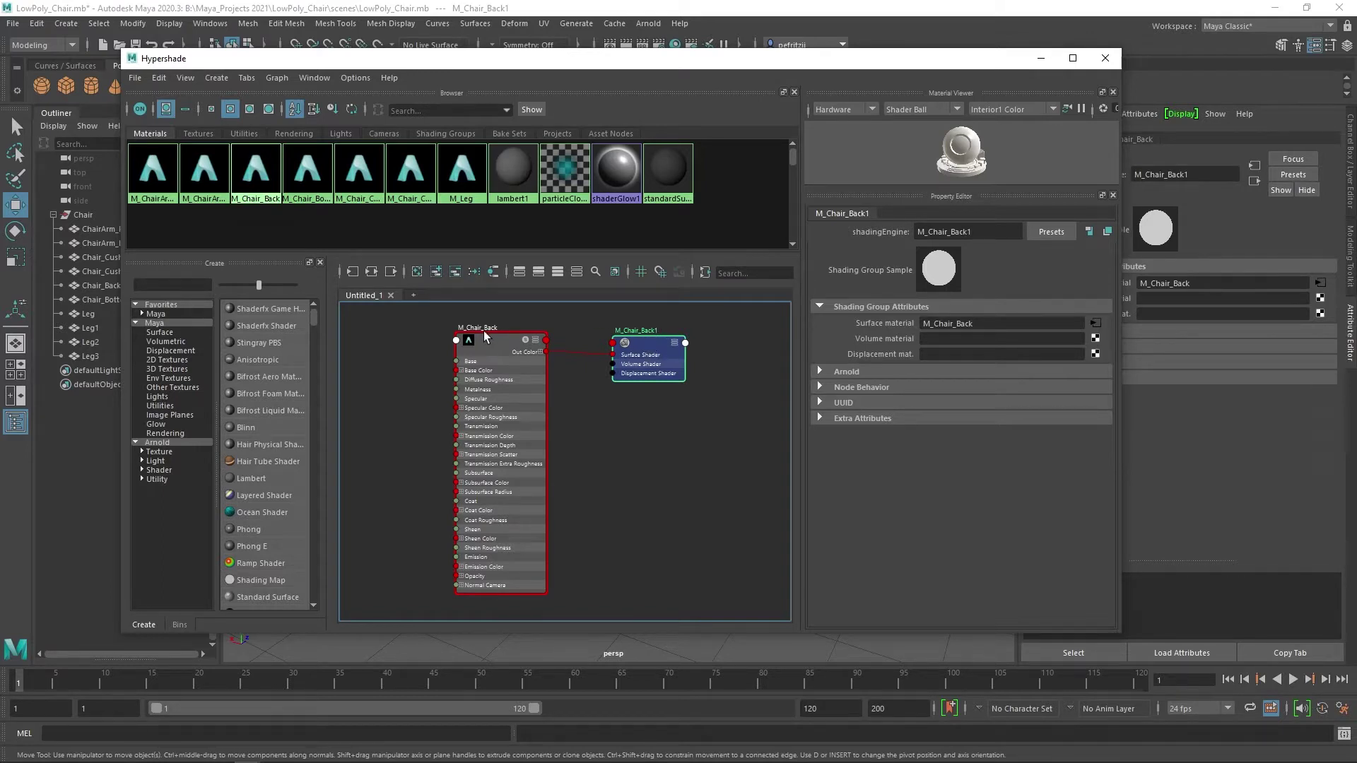
{"action": "mouse_move", "coordinate": [485, 335]}
{"action": "left_mouse_down"}
{"action": "mouse_move", "coordinate": [493, 356]}
{"action": "mouse_move", "coordinate": [489, 336]}
{"action": "left_mouse_up"}
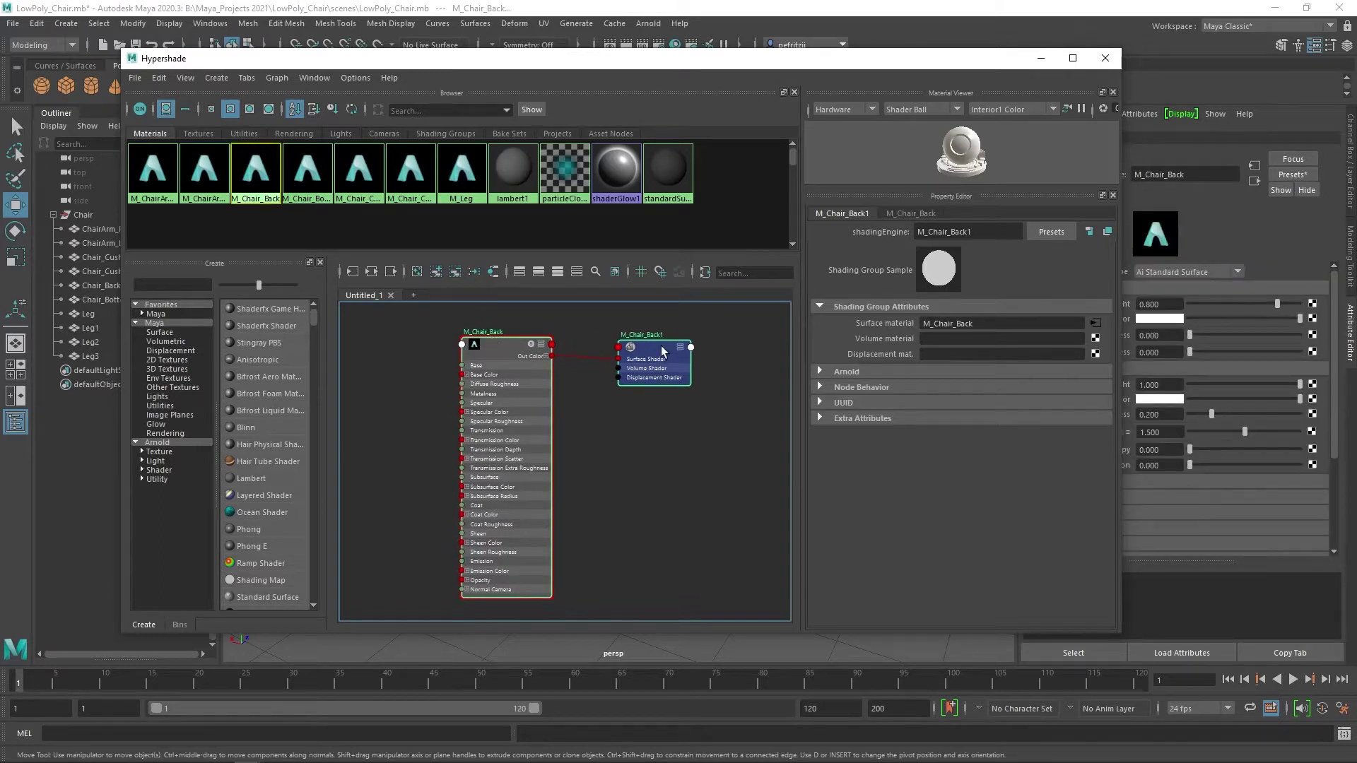
{"action": "left_click", "coordinate": [609, 483]}
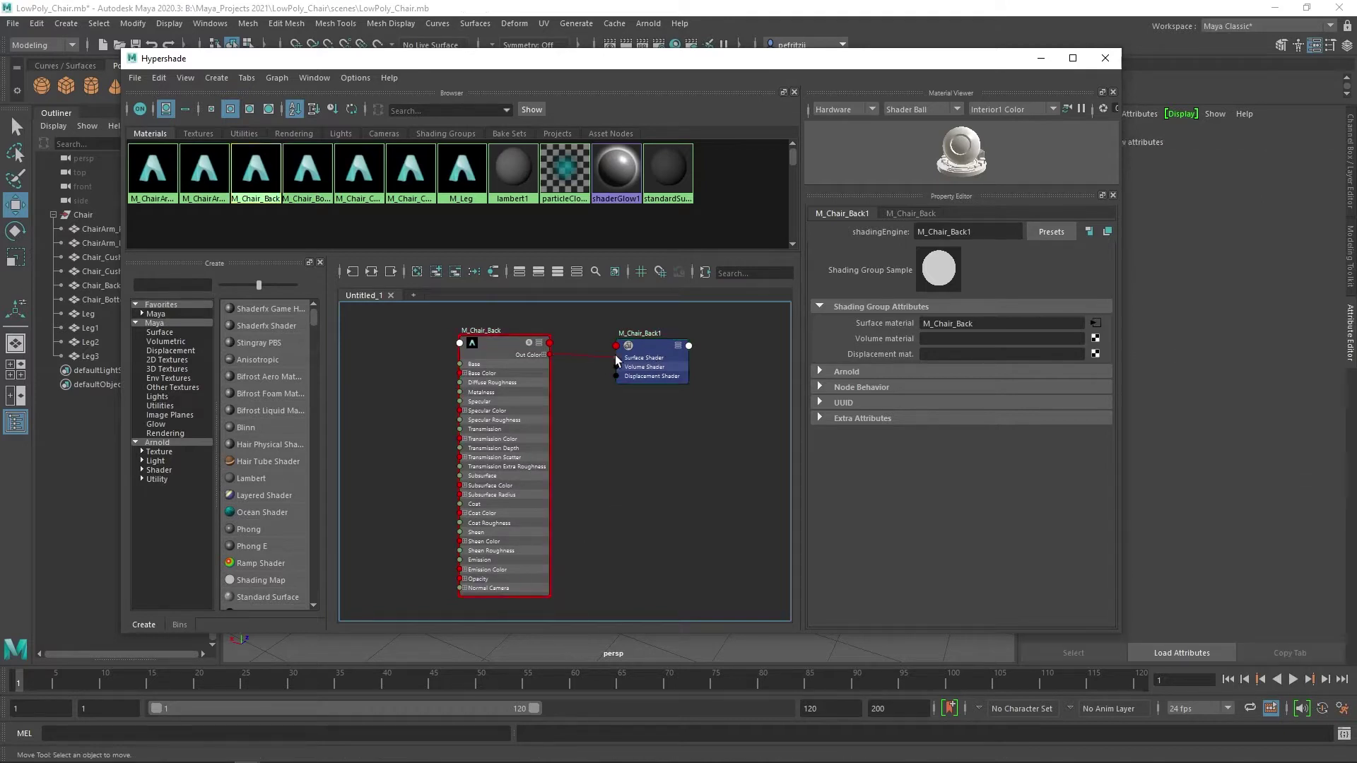
{"action": "left_click_drag", "start_coordinate": [647, 347], "coordinate": [634, 350]}
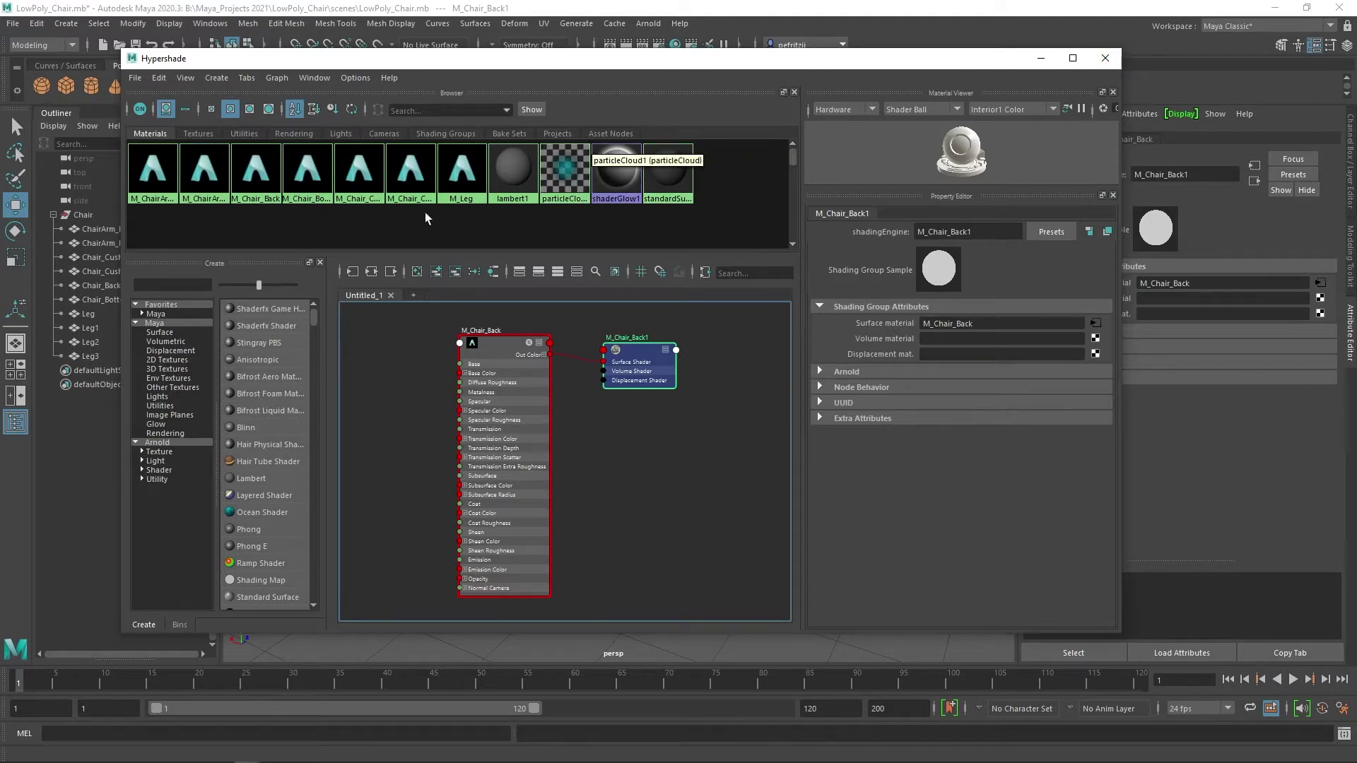
Close the Hypershade and select the entire Chair group
{"action": "left_click", "coordinate": [1104, 59]}
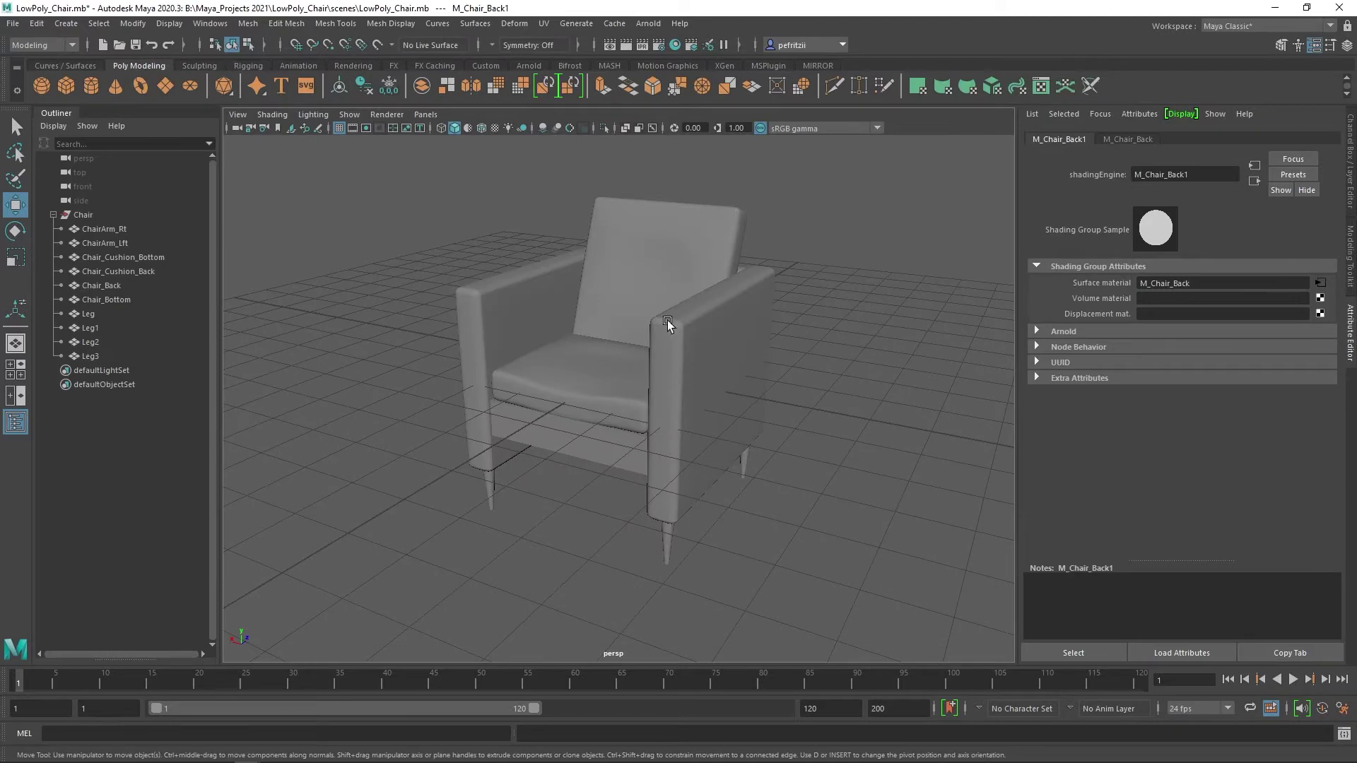
{"action": "left_click_drag", "start_coordinate": [438, 355], "coordinate": [472, 336], "text": "alt"}
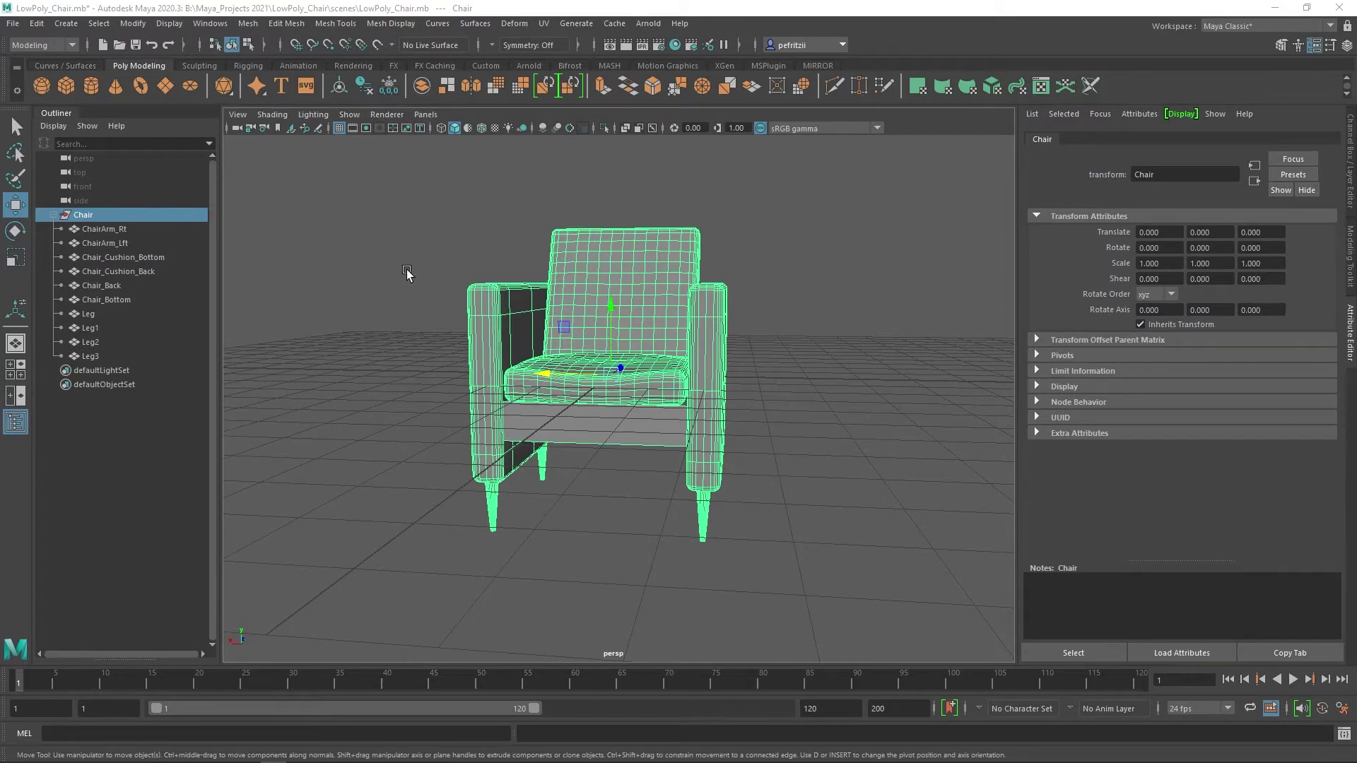
{"action": "left_click", "coordinate": [361, 223]}
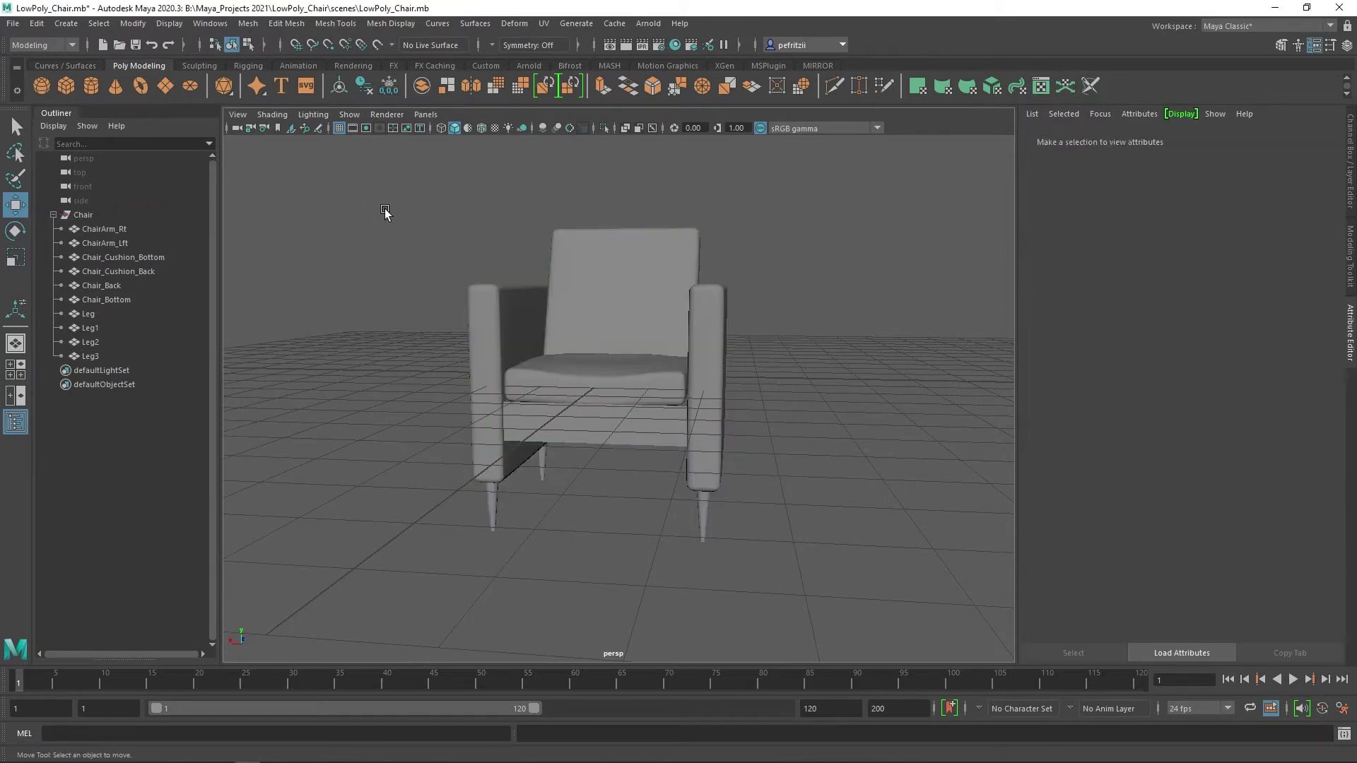
{"action": "right_click", "coordinate": [386, 213]}
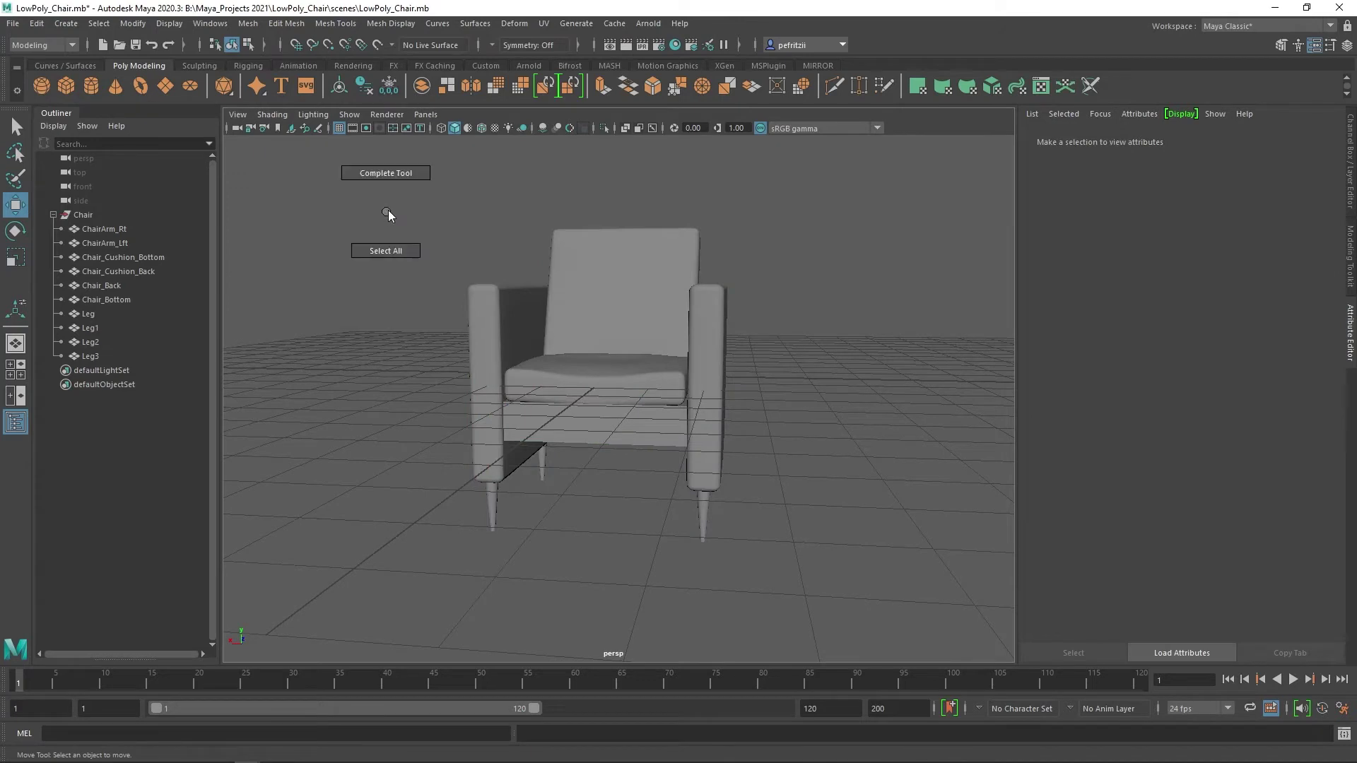
{"action": "left_click", "coordinate": [87, 212]}
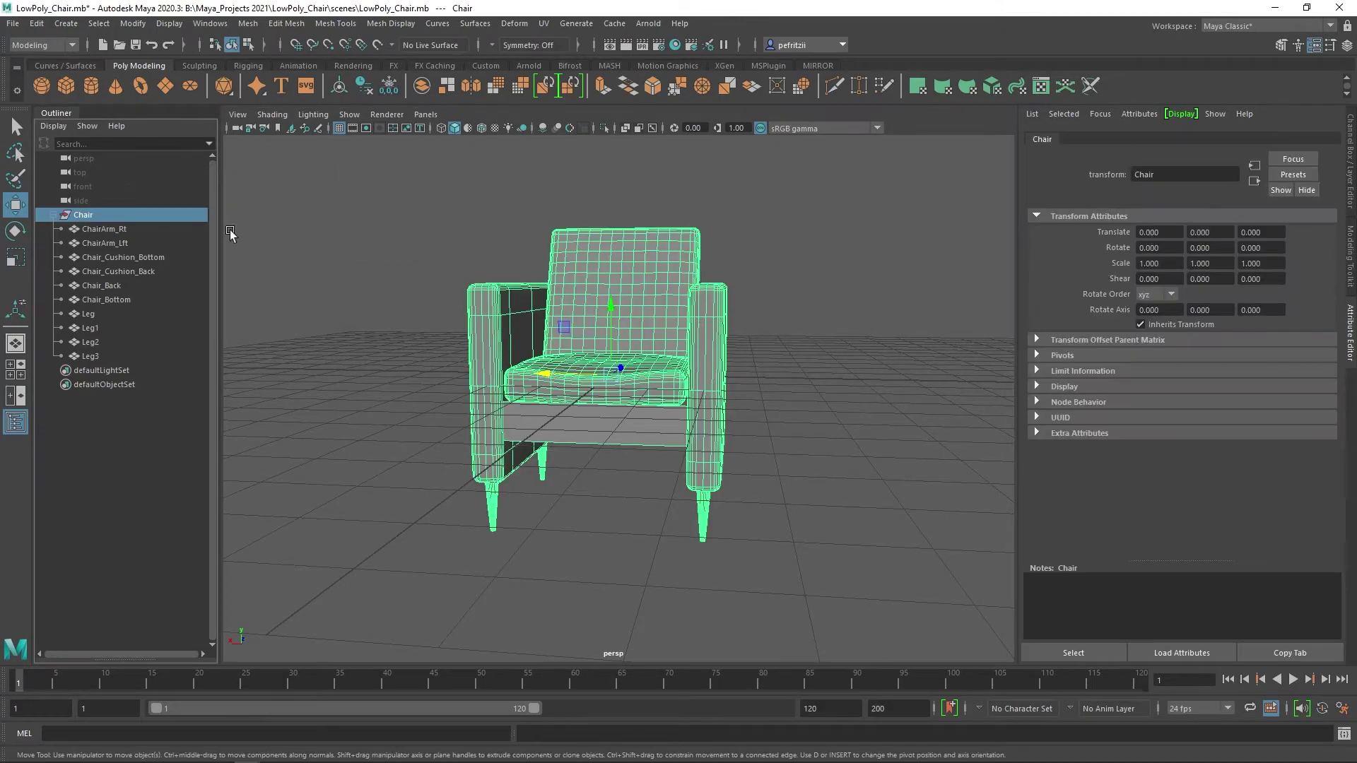
{"action": "right_click", "coordinate": [393, 253]}
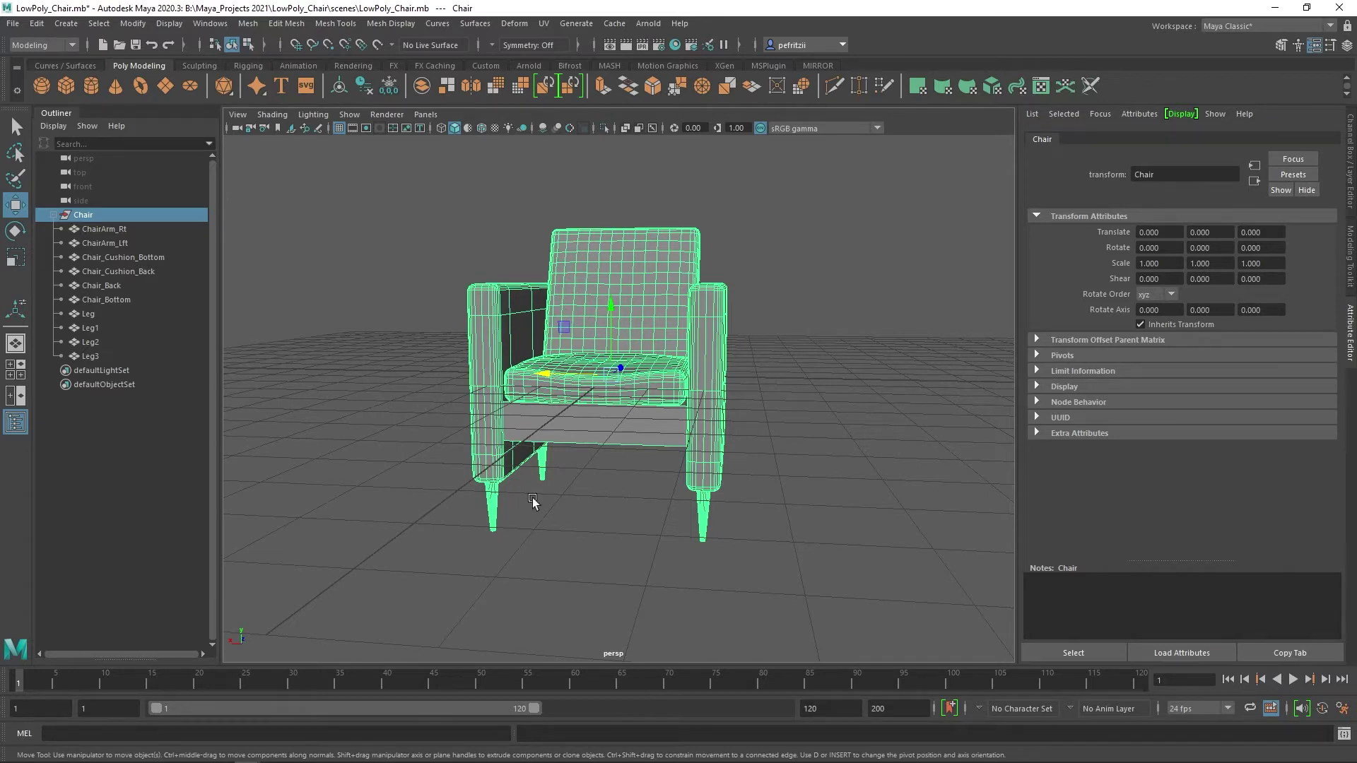
Delete the construction history of the selected Chair group
{"action": "left_click", "coordinate": [41, 25]}
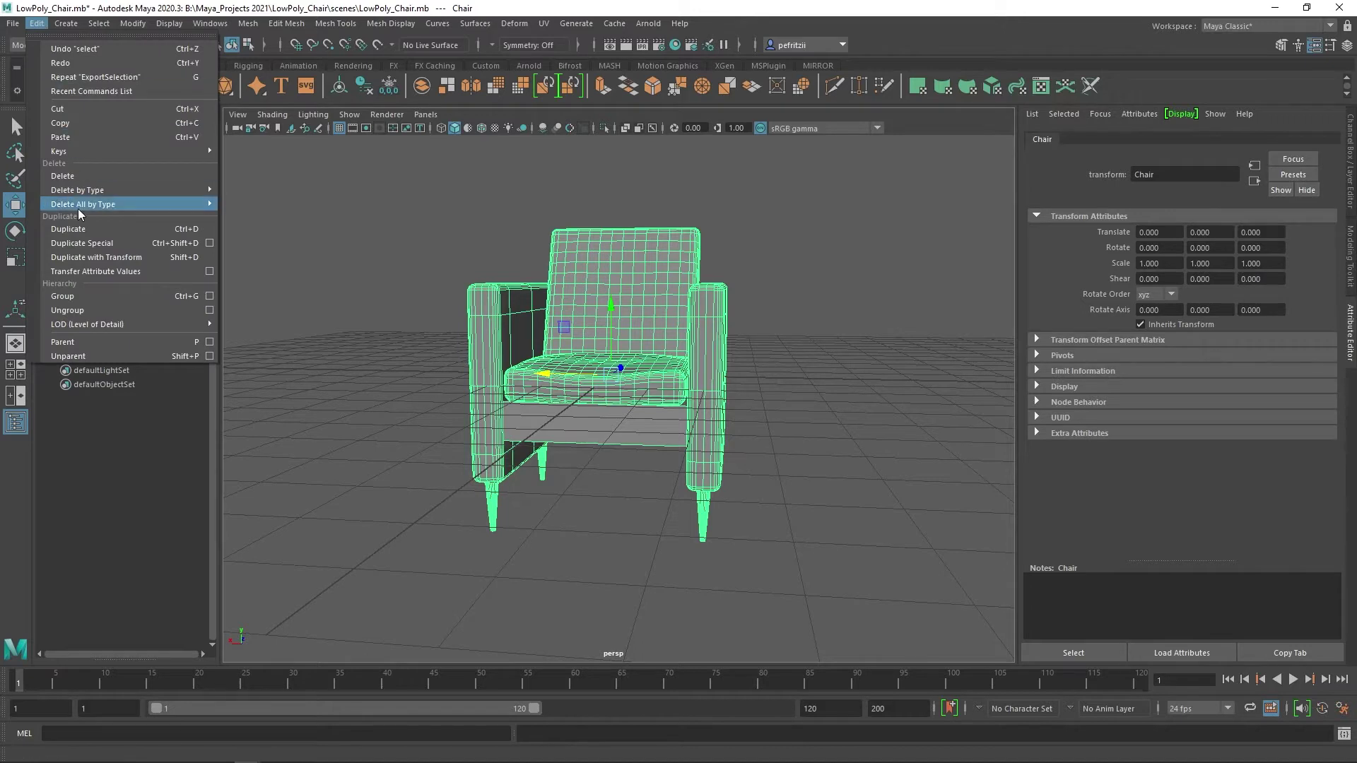
{"action": "mouse_move", "coordinate": [85, 191]}
{"action": "left_click", "coordinate": [273, 193]}
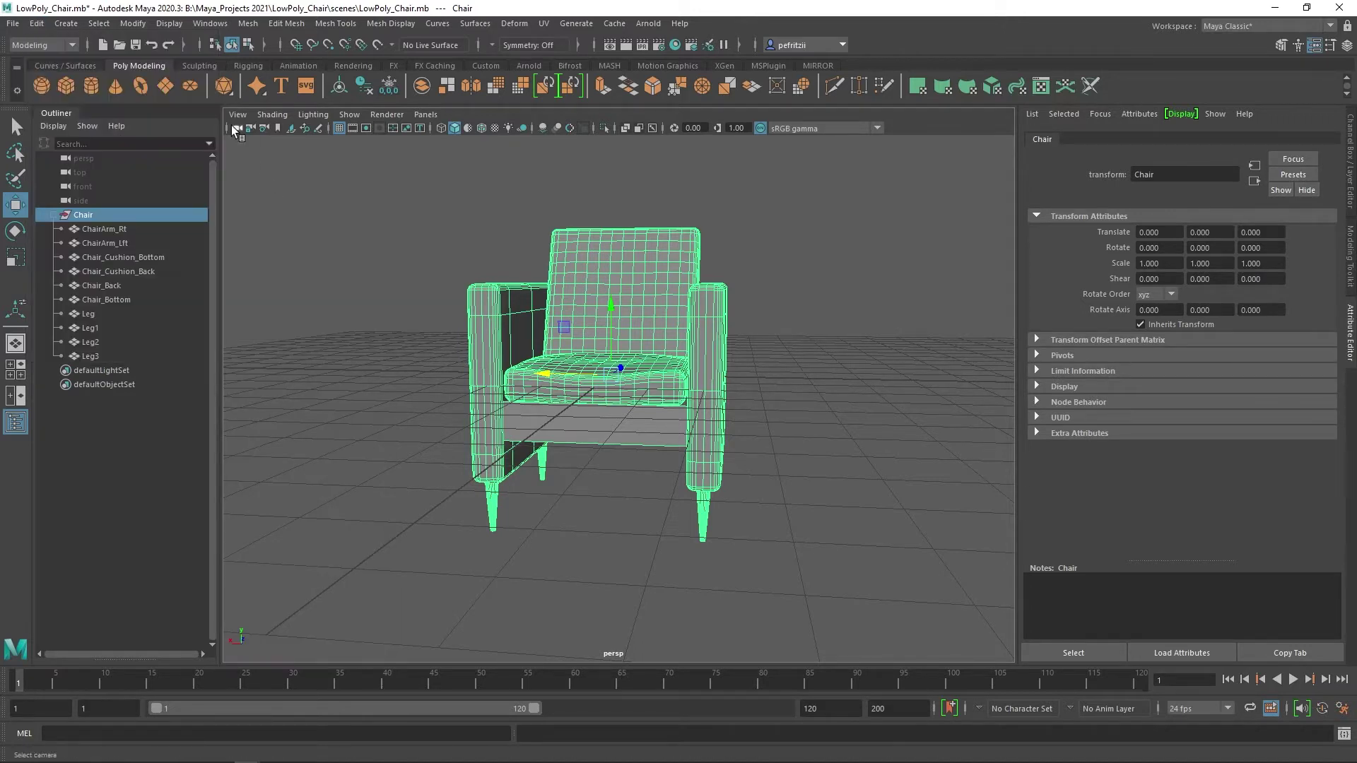
Freeze the Chair group's transformations and save the scene
{"action": "left_click", "coordinate": [138, 26]}
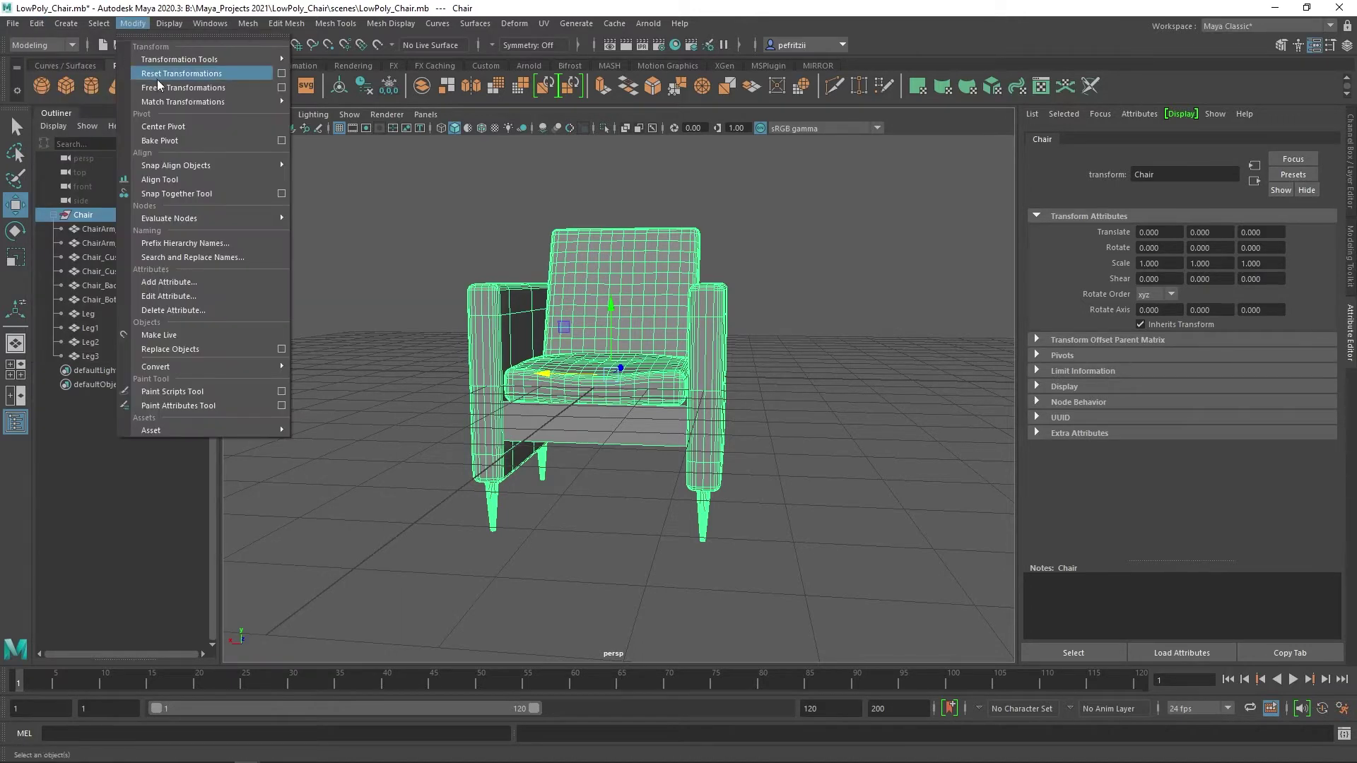
{"action": "left_click", "coordinate": [177, 88]}
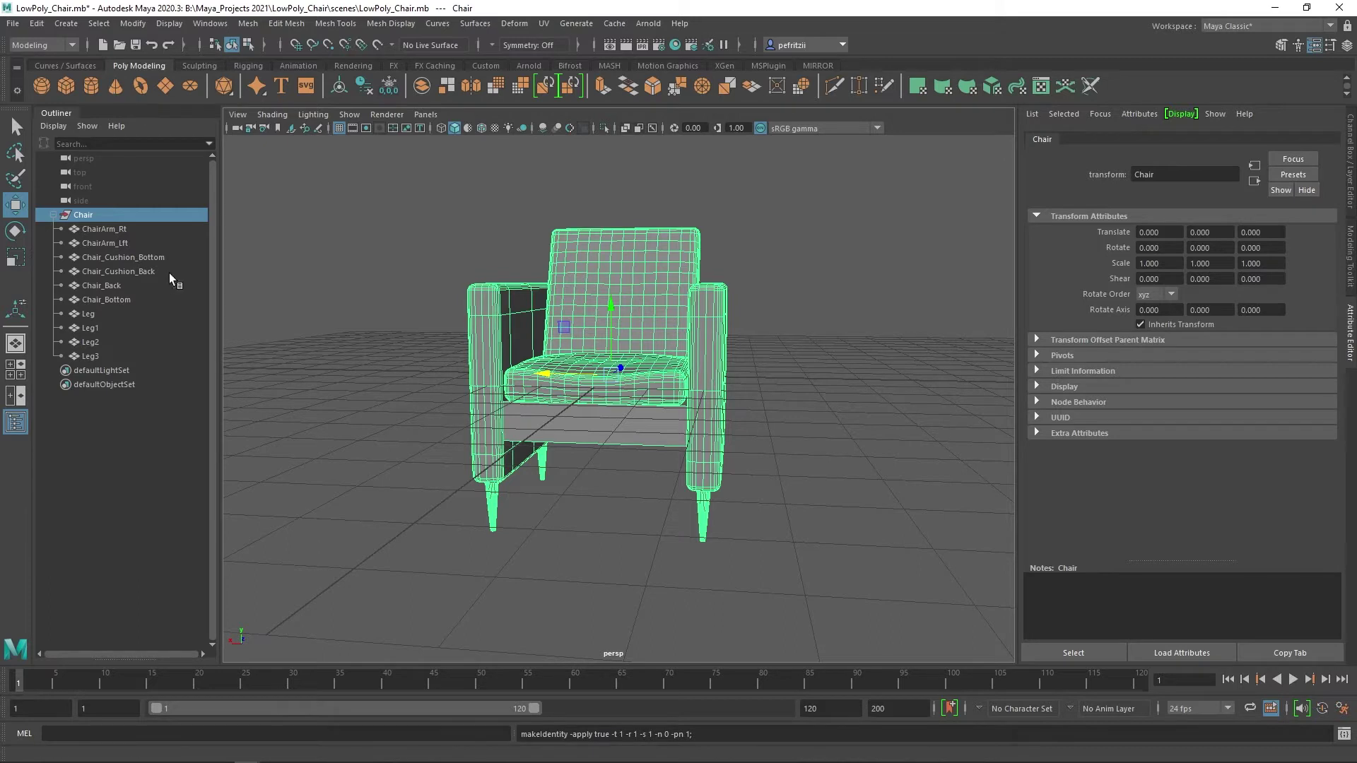
{"action": "left_click", "coordinate": [16, 26]}
{"action": "left_click", "coordinate": [42, 80]}
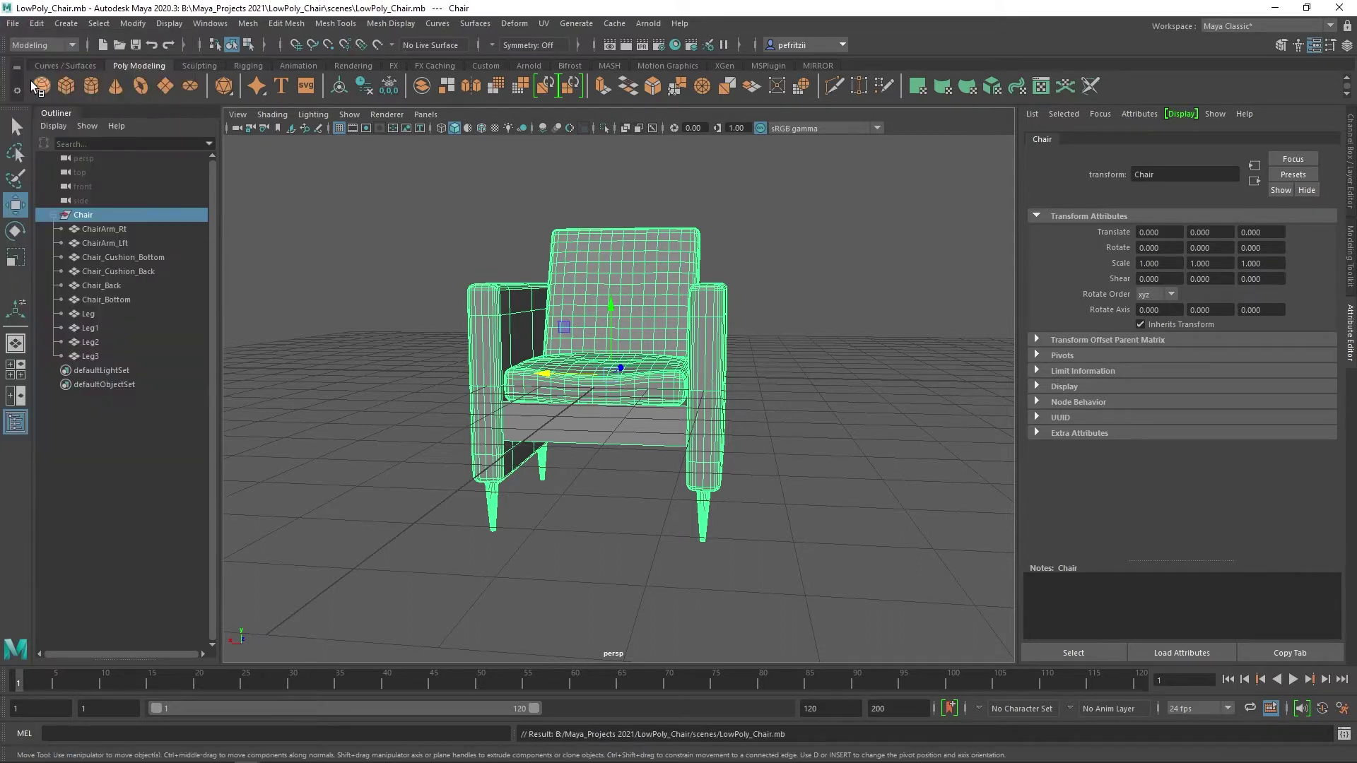
Start an export of only the selected Chair group, choose FBX export as the file type and review its geometry and Embed Media options
{"action": "left_click", "coordinate": [23, 26]}
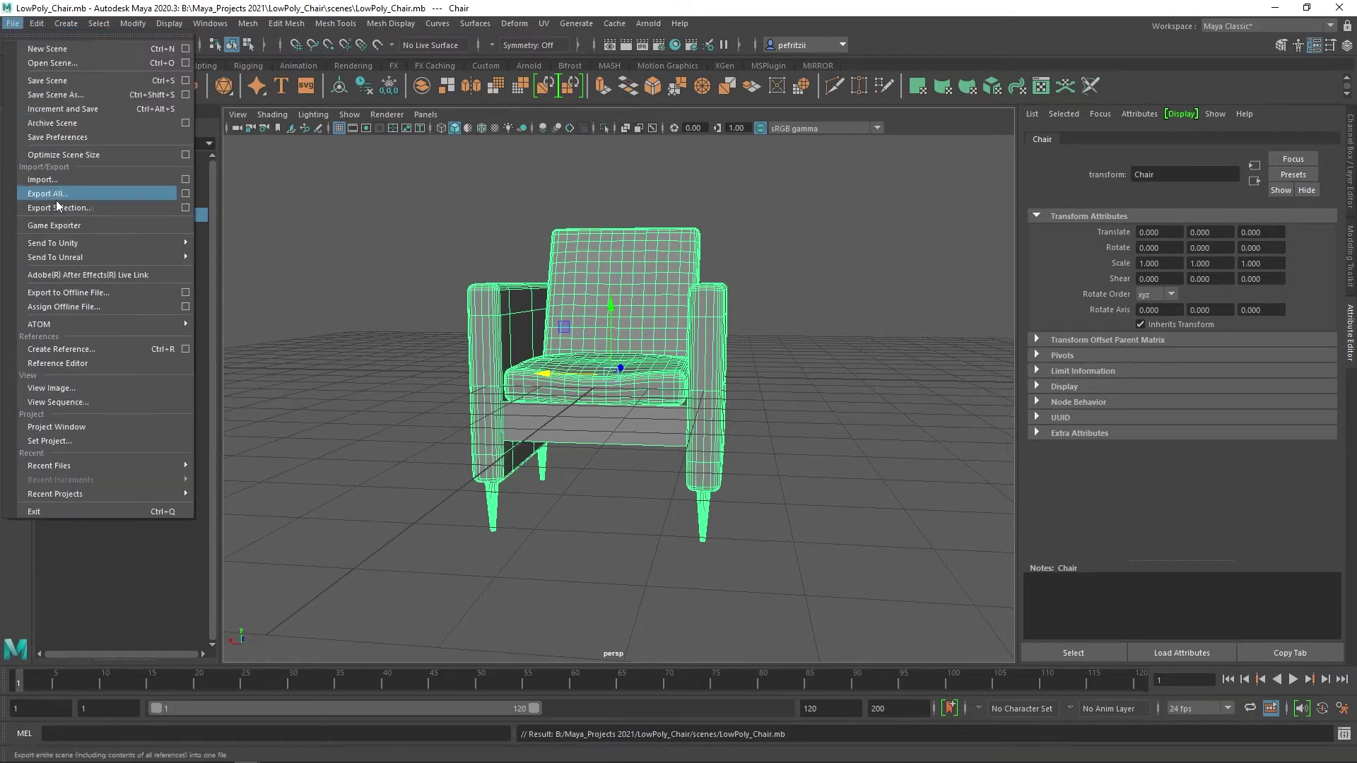
{"action": "mouse_move", "coordinate": [80, 256]}
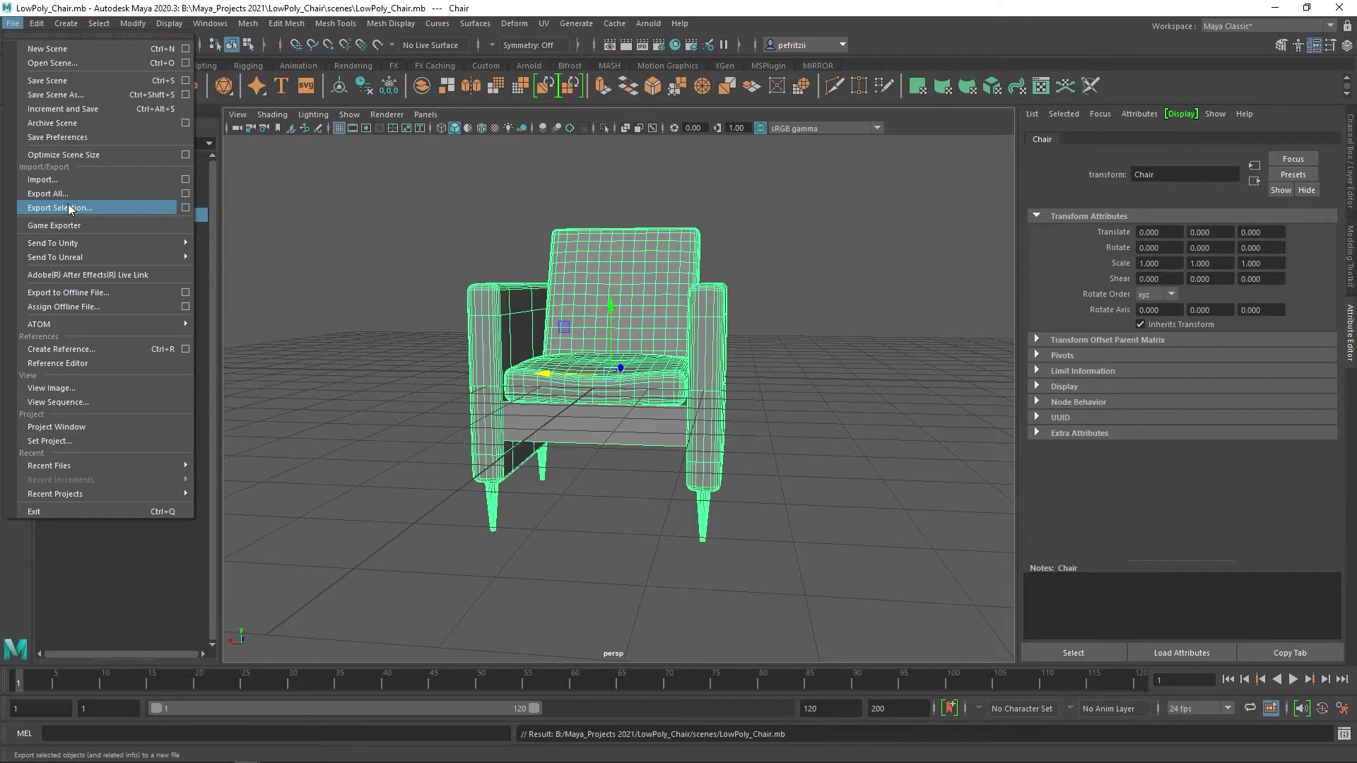
{"action": "left_click", "coordinate": [70, 209]}
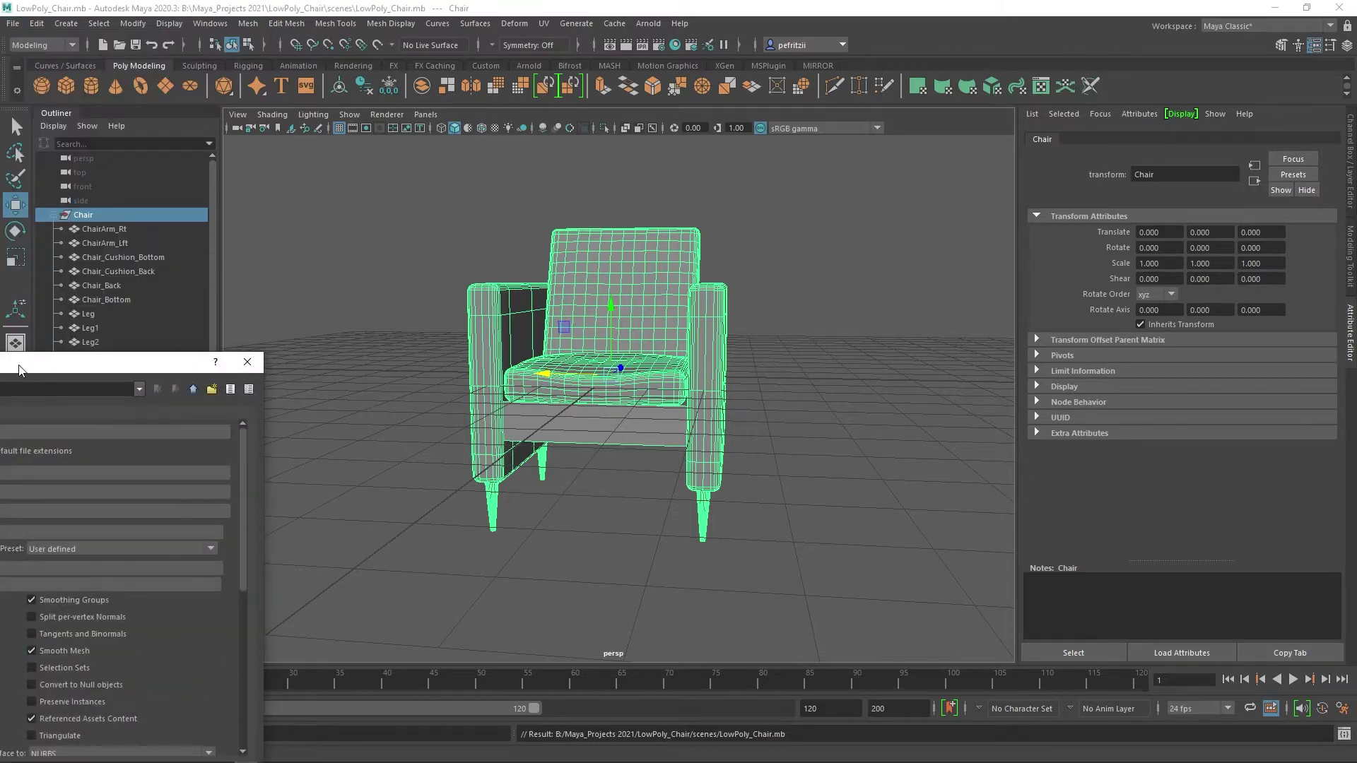
{"action": "left_click_drag", "start_coordinate": [19, 370], "coordinate": [818, 106]}
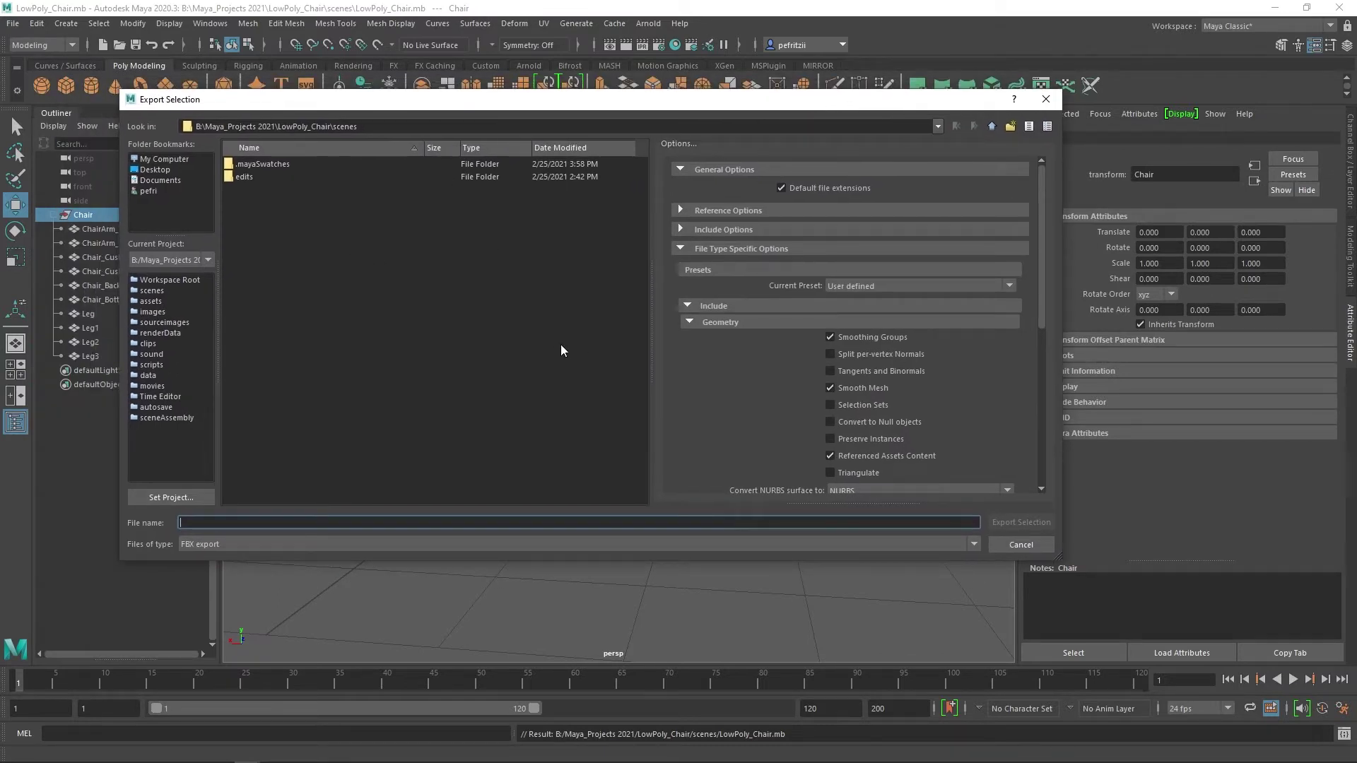
{"action": "left_click", "coordinate": [236, 546]}
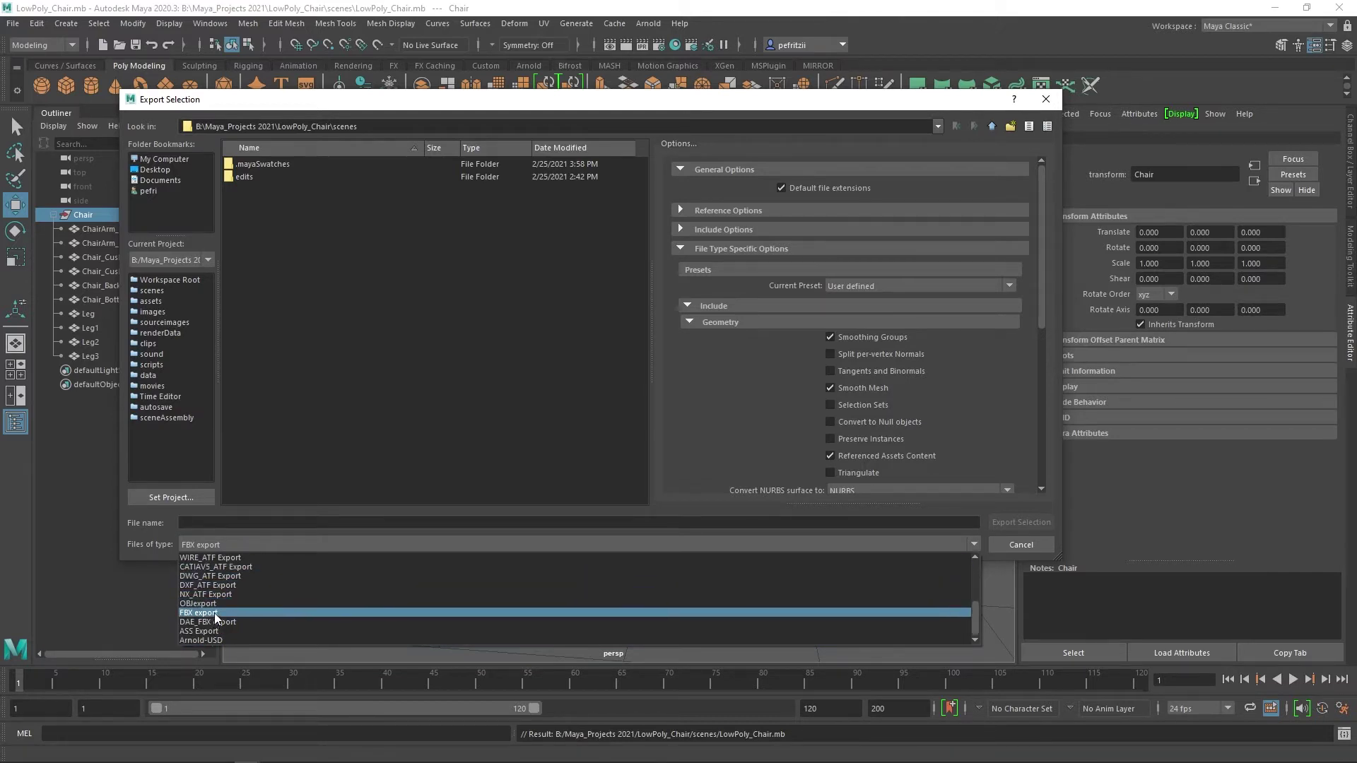
{"action": "left_click", "coordinate": [214, 613]}
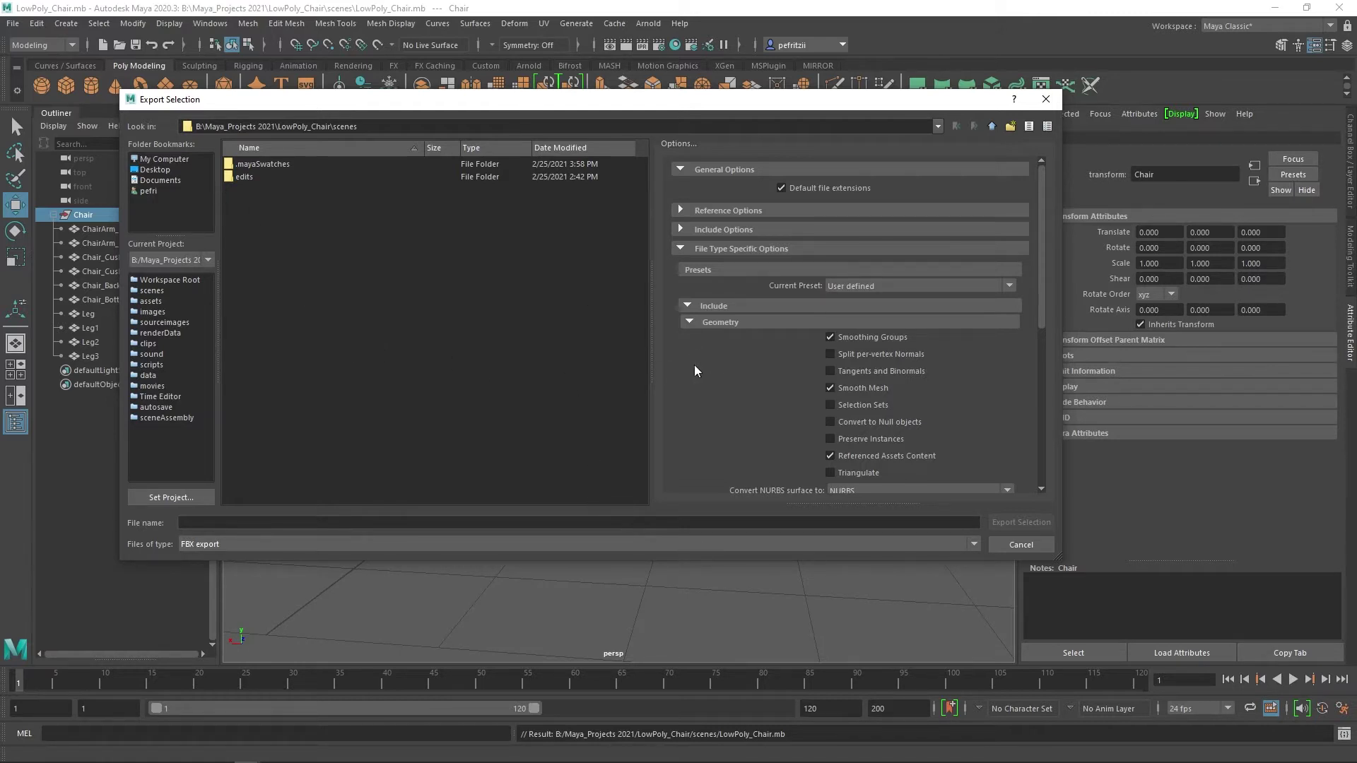
{"action": "scroll", "coordinate": [767, 278], "scroll_direction": "down", "scroll_amount": 3}
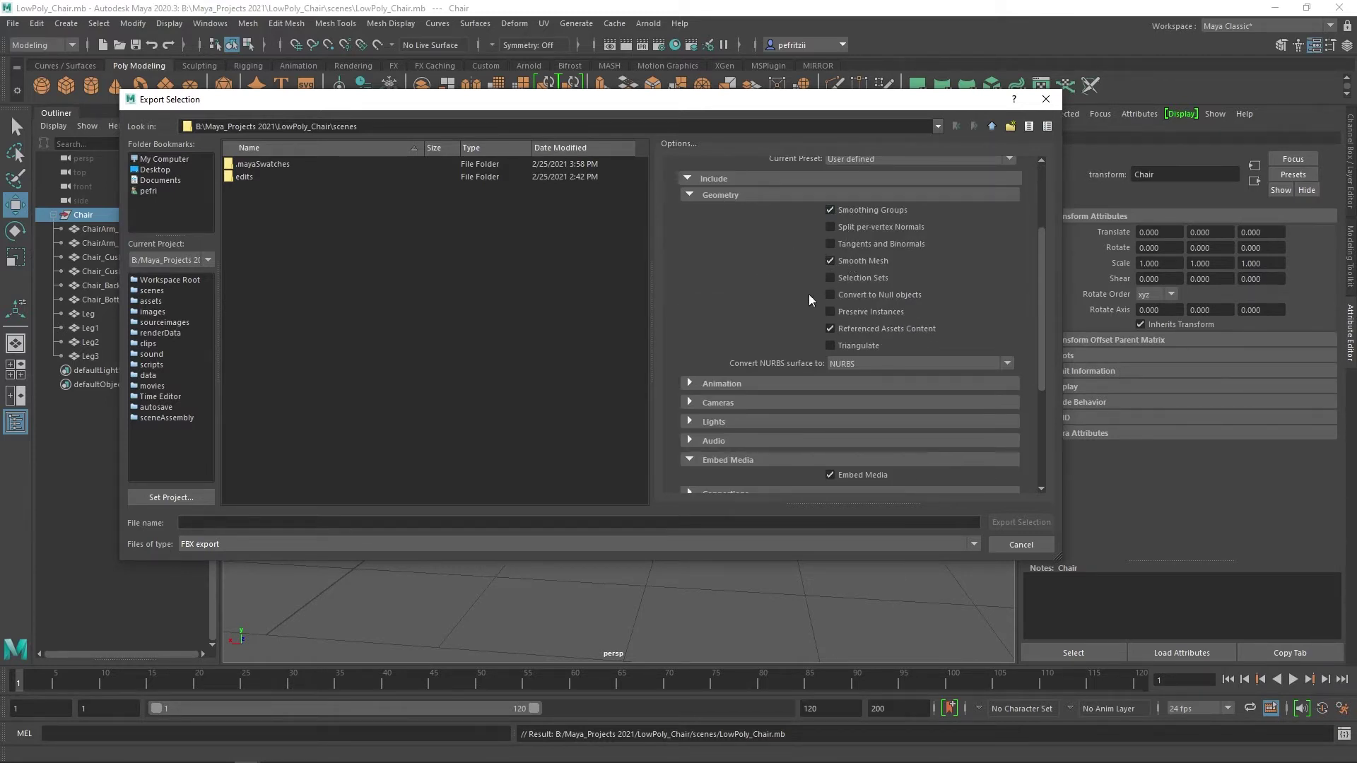
{"action": "scroll", "coordinate": [800, 315], "scroll_direction": "down", "scroll_amount": 4}
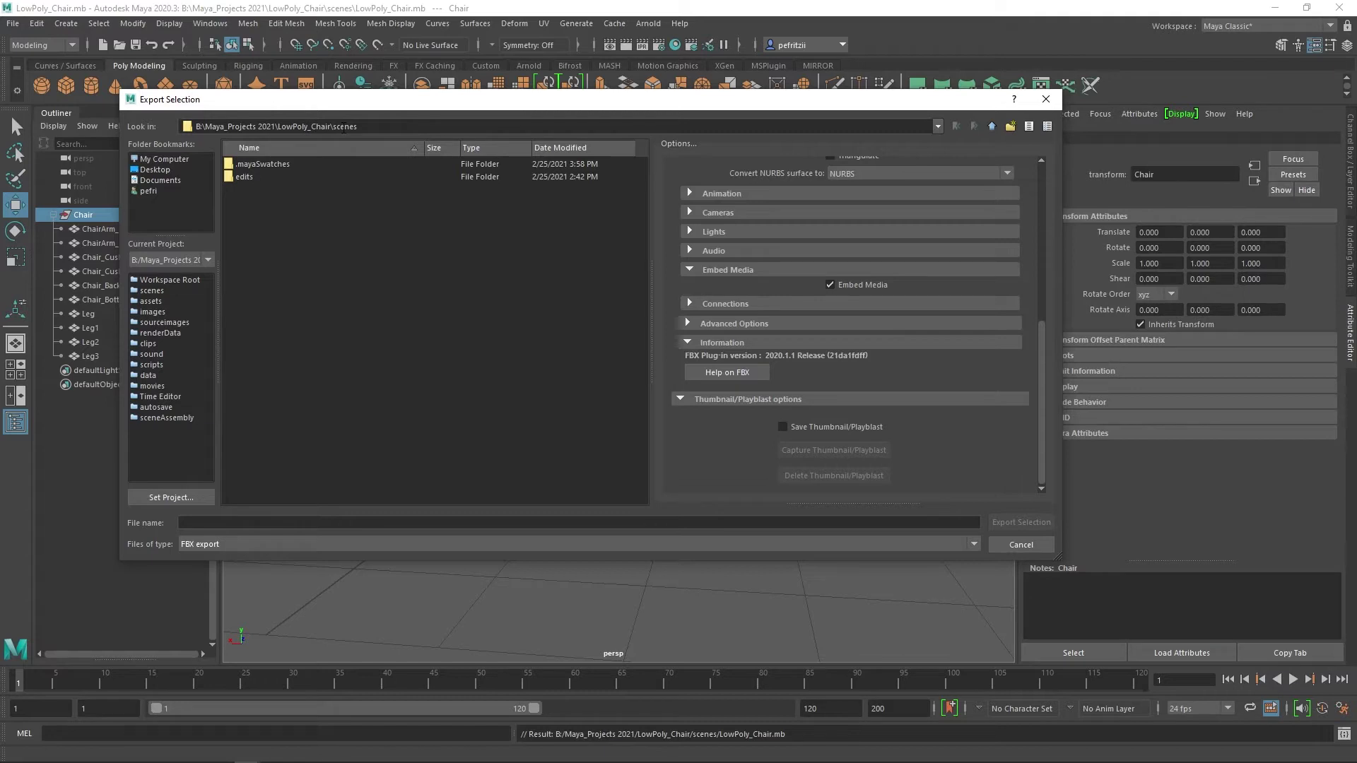
Name the export file LowPoly_Chair and export the selection to the project's scenes folder
{"action": "left_click", "coordinate": [238, 523]}
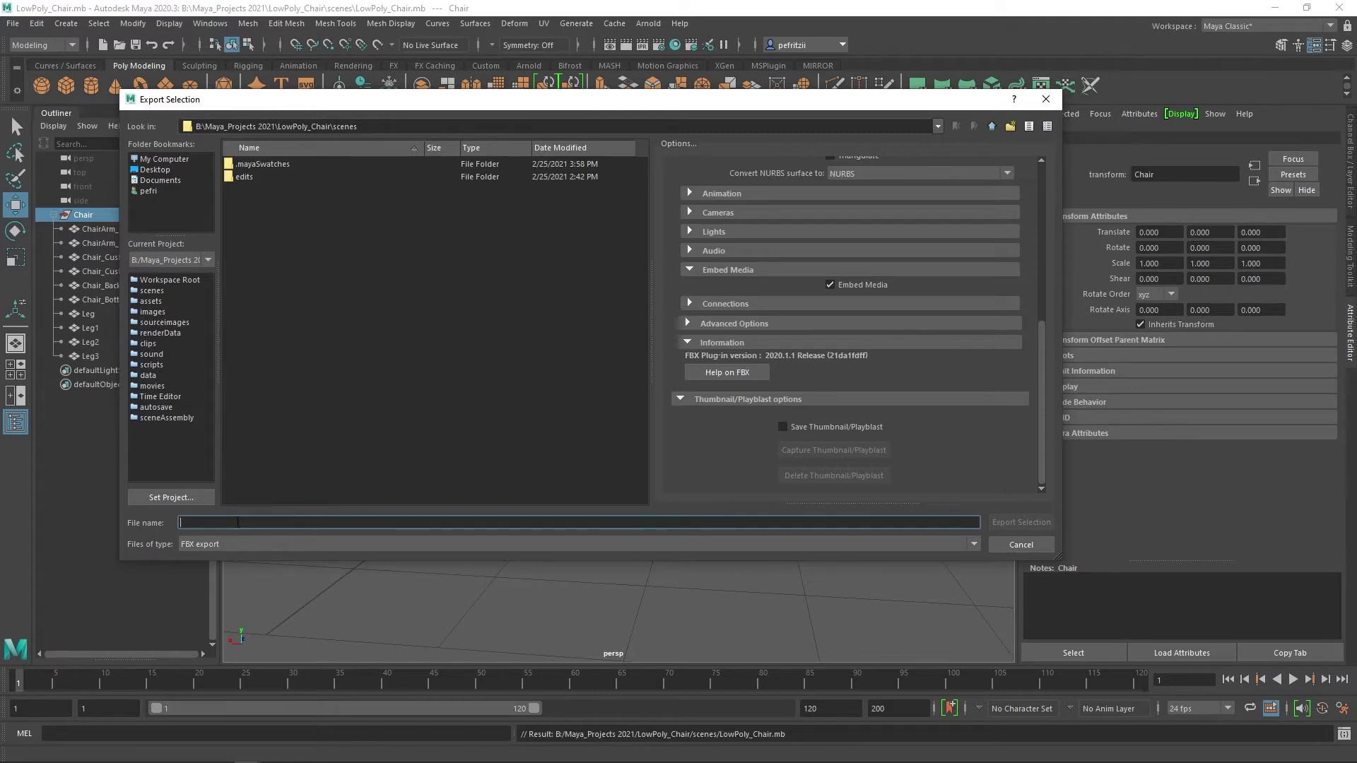
{"action": "type", "text": "Low"}
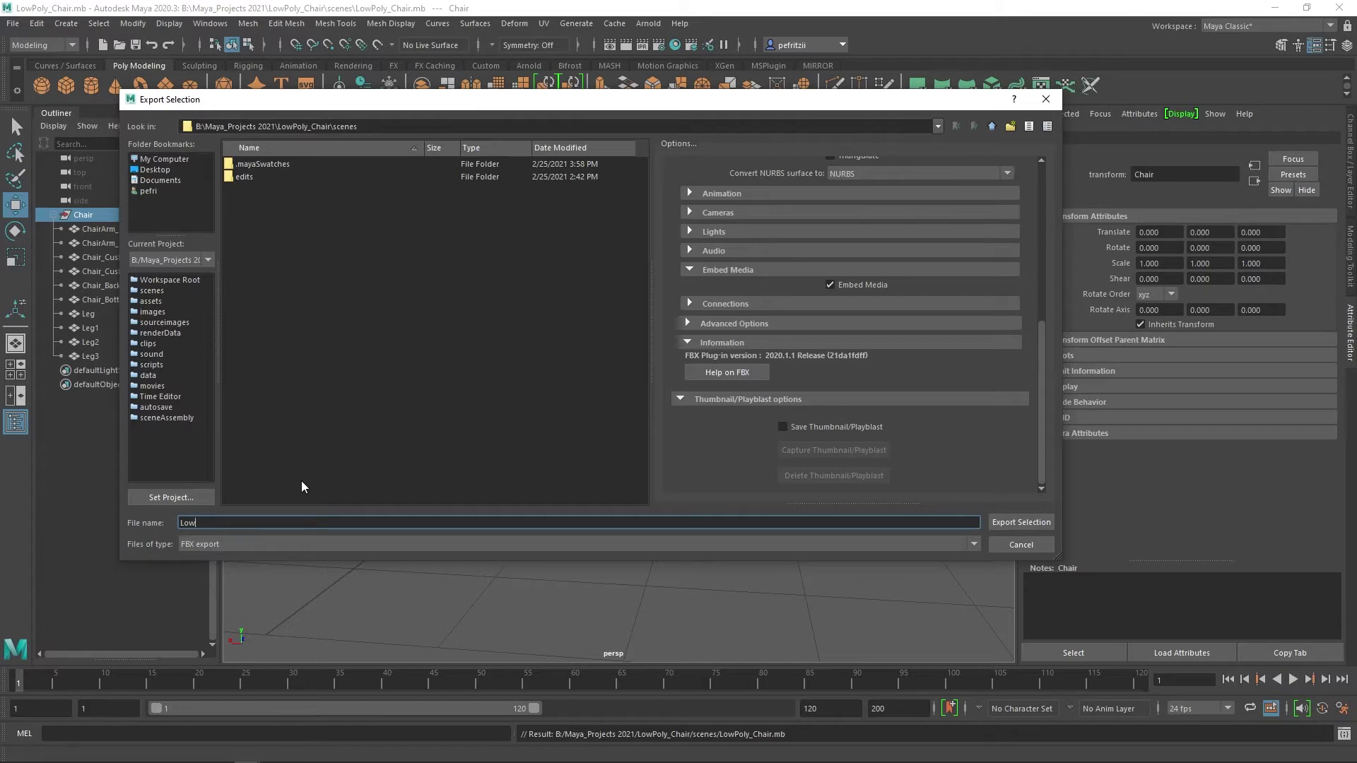
{"action": "type", "text": "Poly_Chair"}
{"action": "left_click", "coordinate": [1017, 520]}
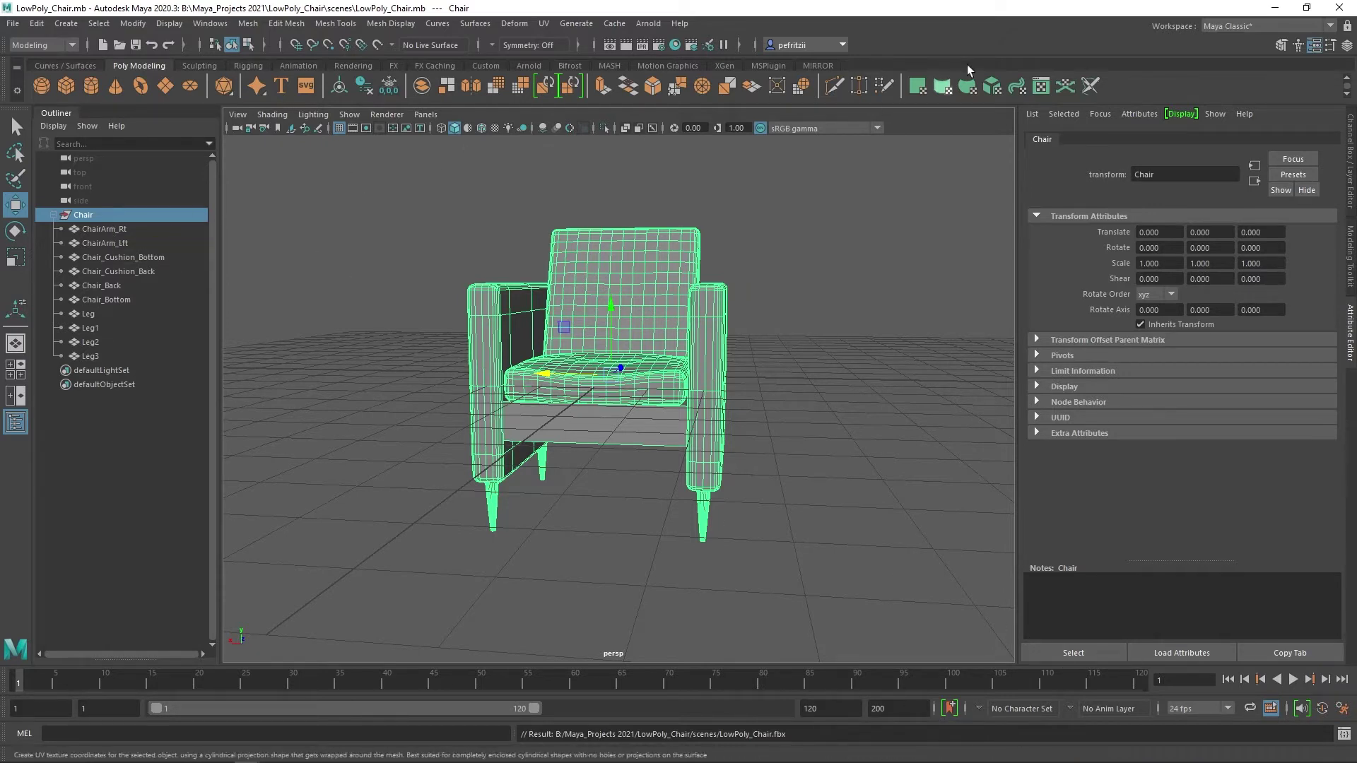
Switch to the Landscape_Tutorial project in Unreal Editor and collapse the House folder in the World Outliner
{"action": "left_click", "coordinate": [1276, 8]}
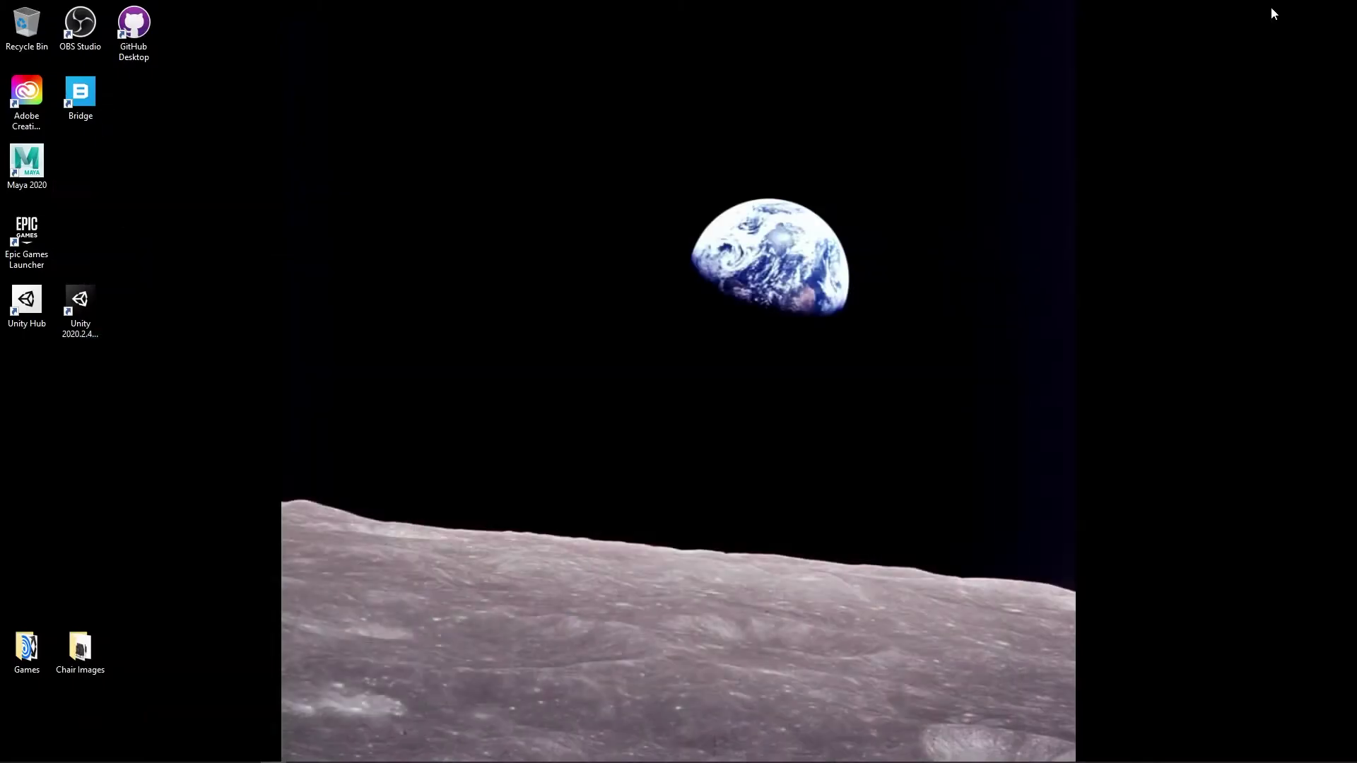
{"action": "mouse_move", "coordinate": [211, 760]}
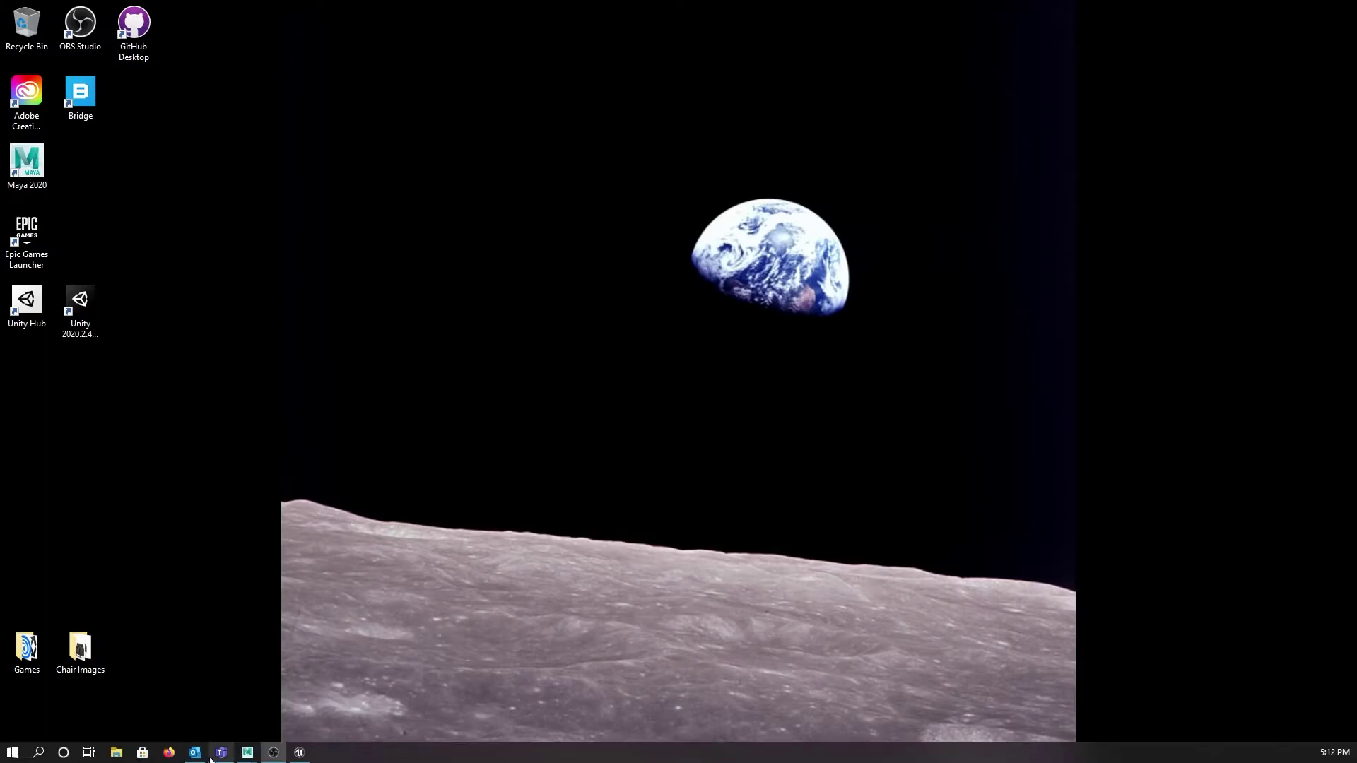
{"action": "left_click", "coordinate": [300, 753]}
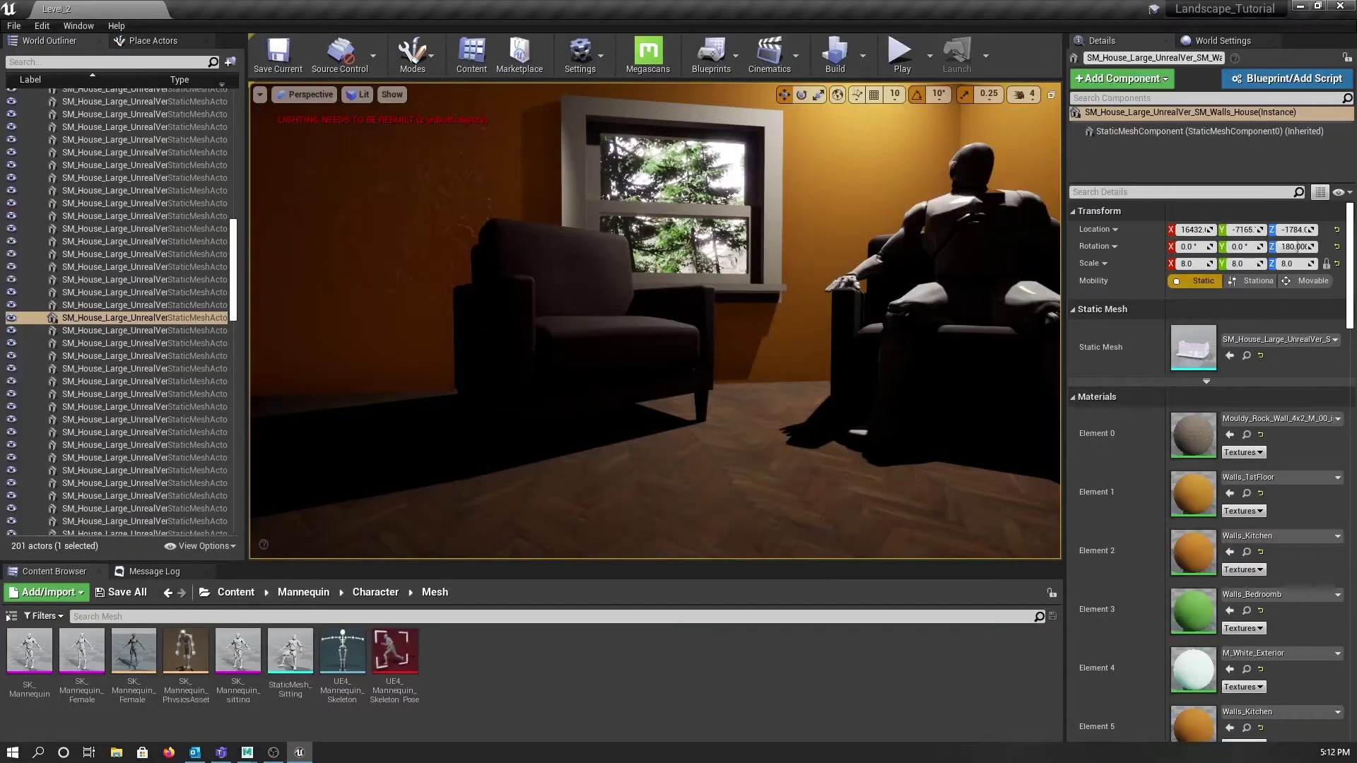
{"action": "scroll", "coordinate": [401, 302], "scroll_direction": "down", "scroll_amount": 3}
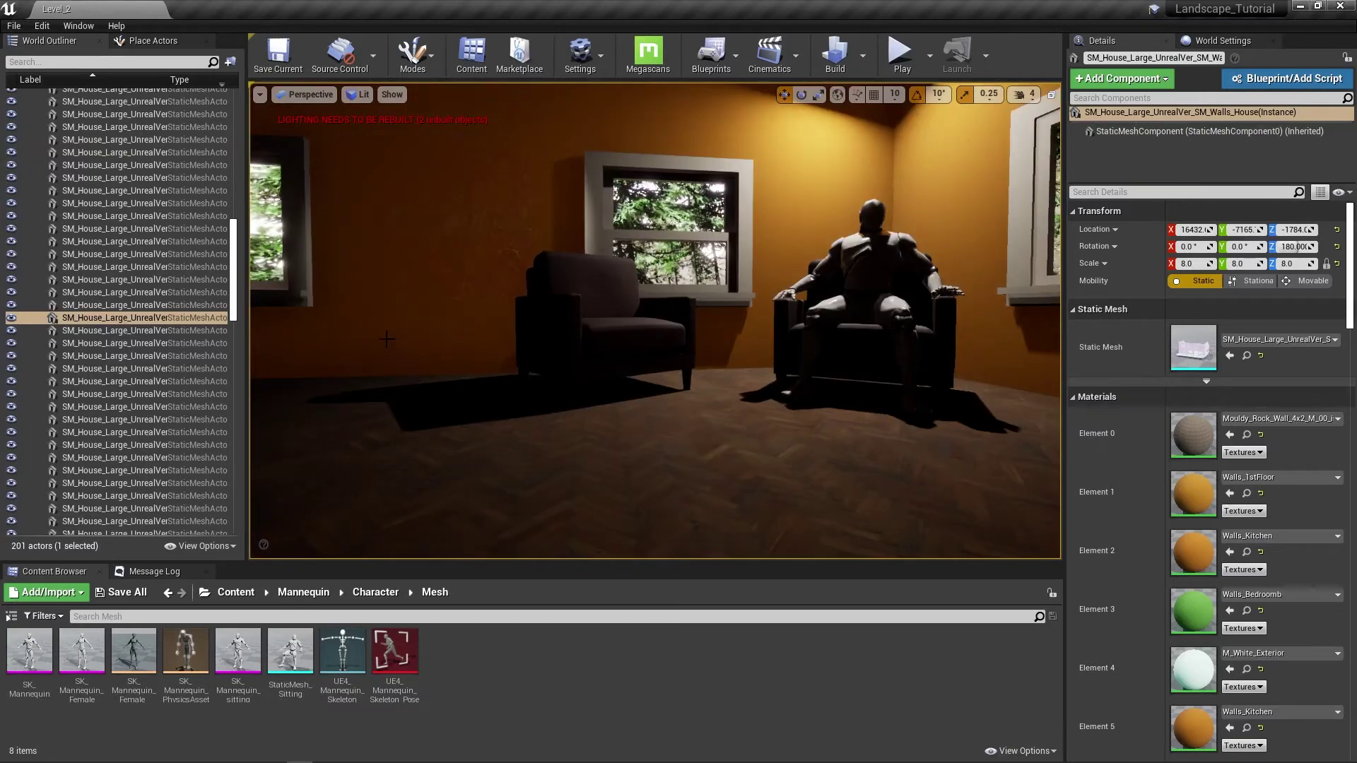
{"action": "right_click_drag", "start_coordinate": [417, 299], "coordinate": [916, 335]}
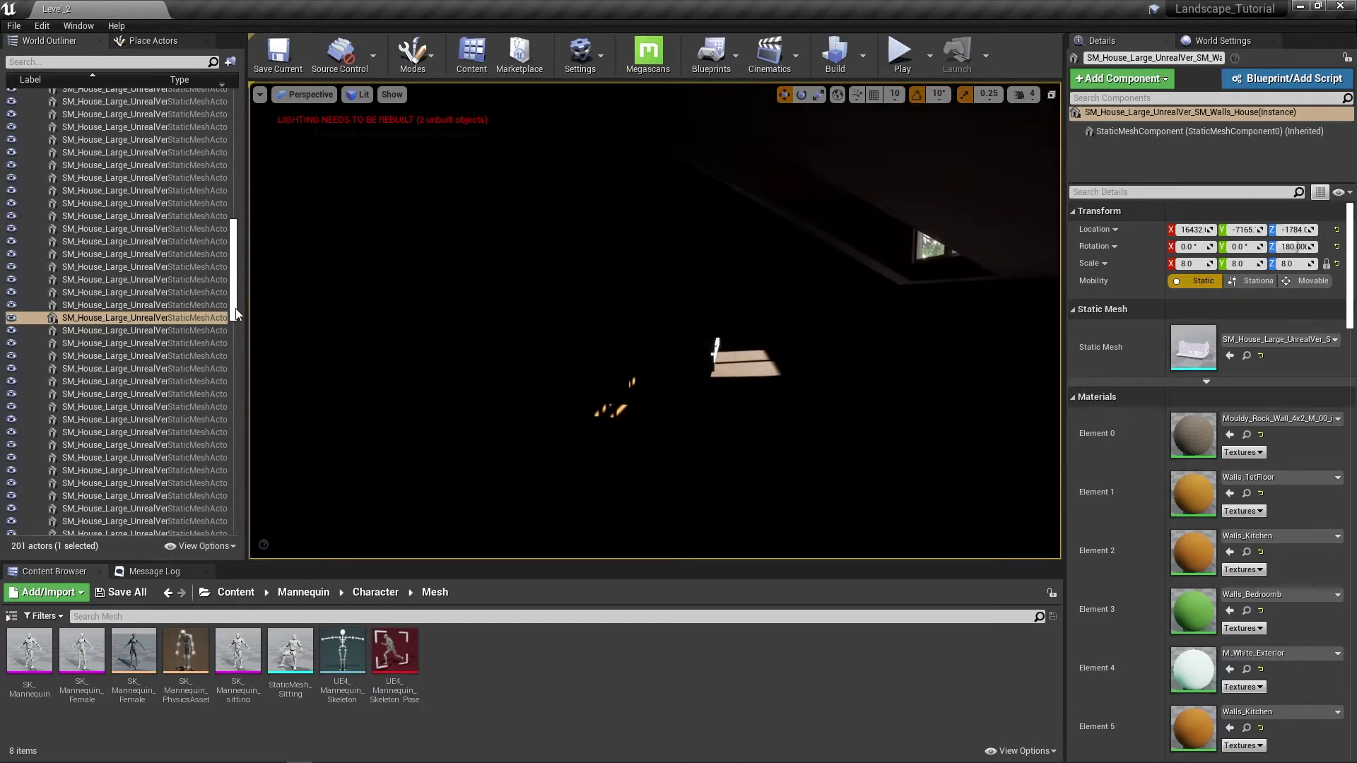
{"action": "left_click_drag", "start_coordinate": [236, 309], "coordinate": [235, 180]}
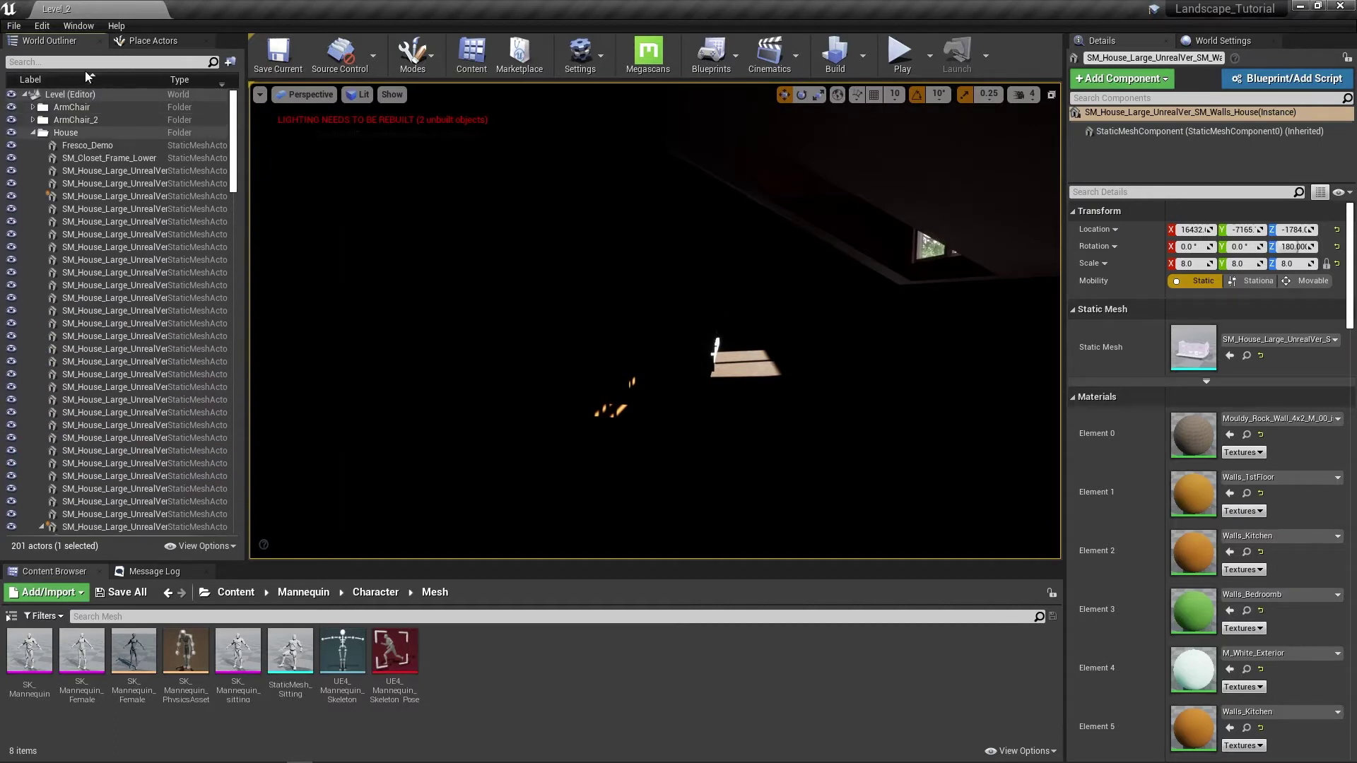
{"action": "left_click", "coordinate": [34, 133]}
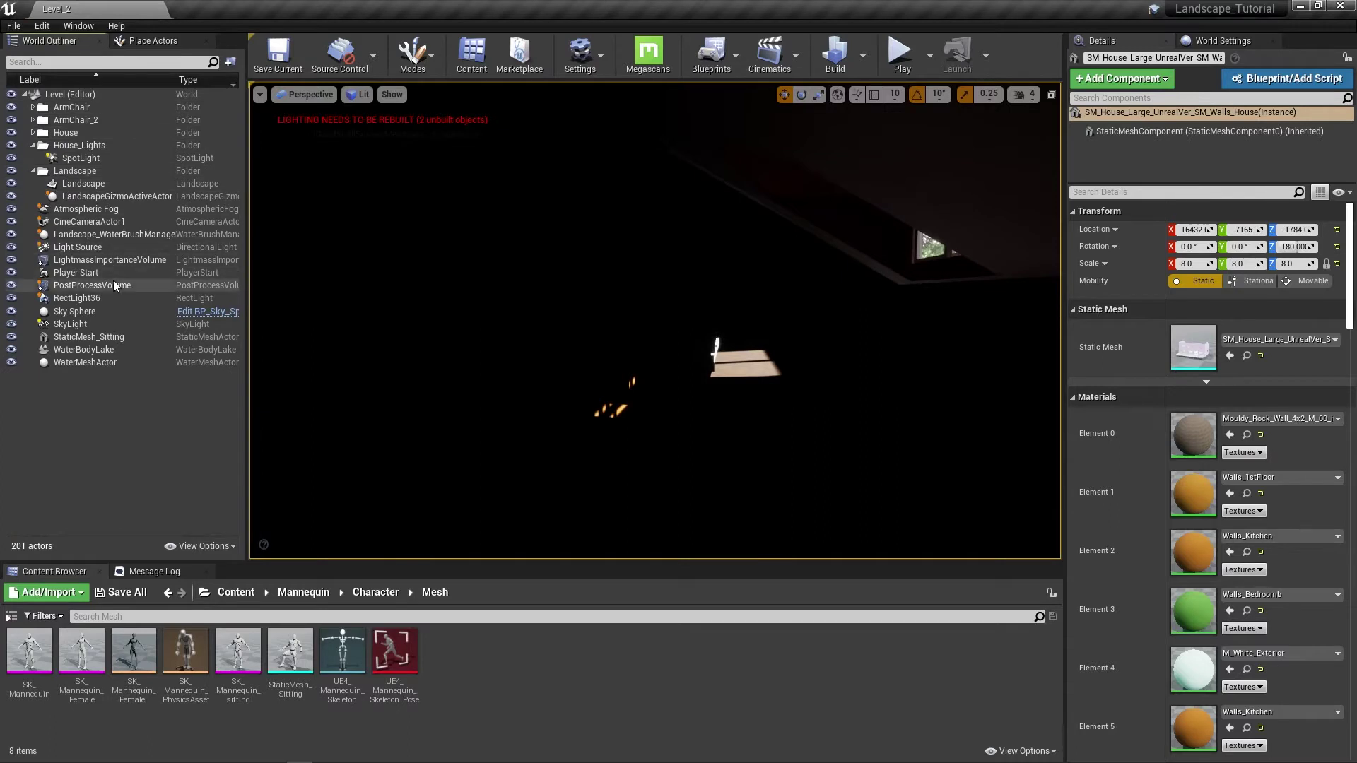
Place a Point Light on the house's dark upper floor beside the stair railing
{"action": "left_click", "coordinate": [145, 41]}
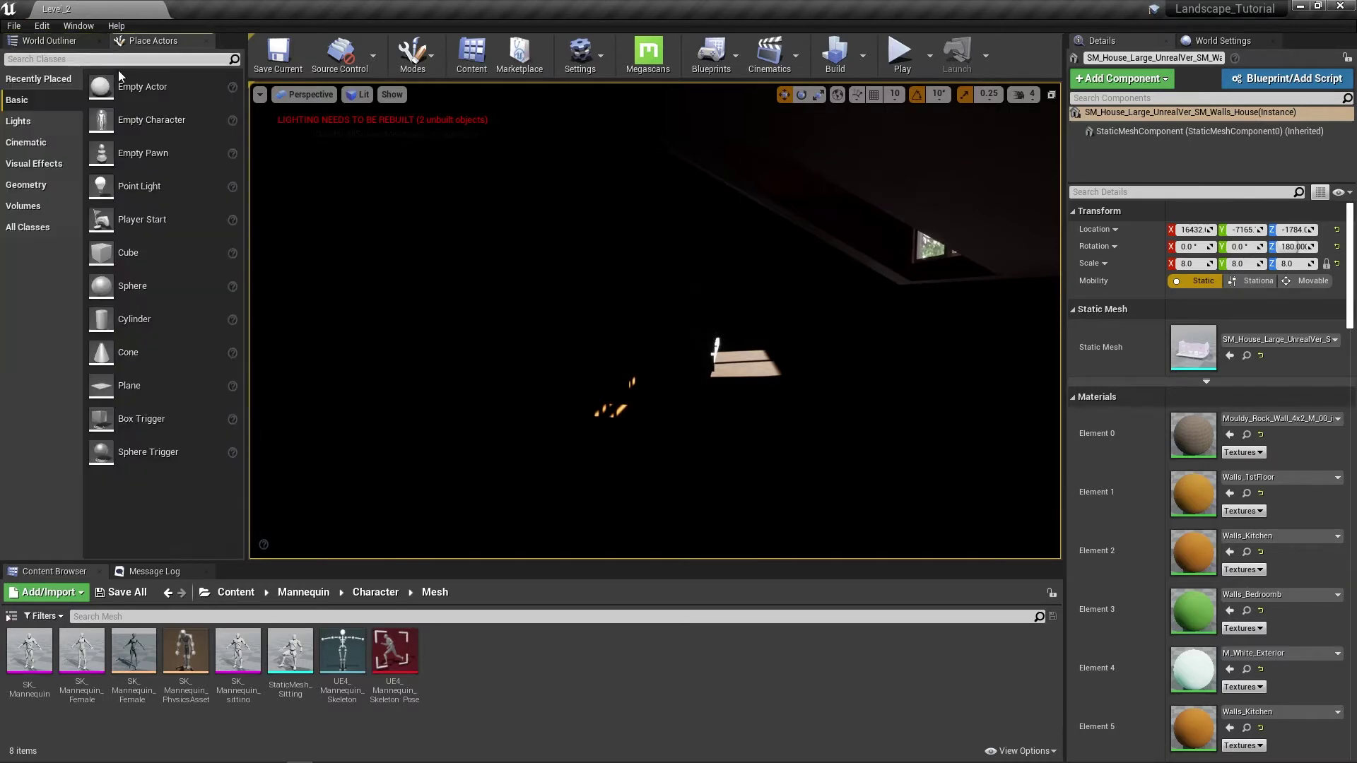
{"action": "left_click", "coordinate": [33, 123]}
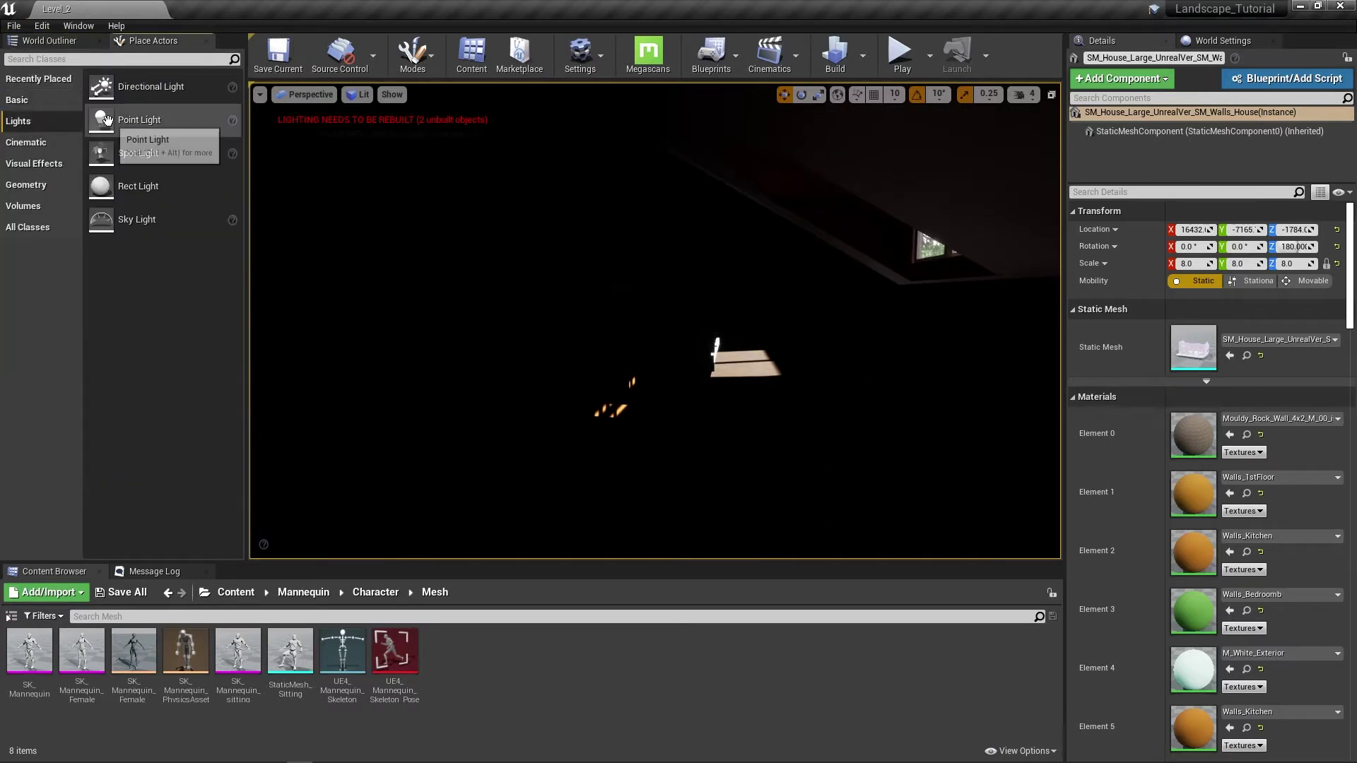
{"action": "left_click_drag", "start_coordinate": [107, 119], "coordinate": [663, 303]}
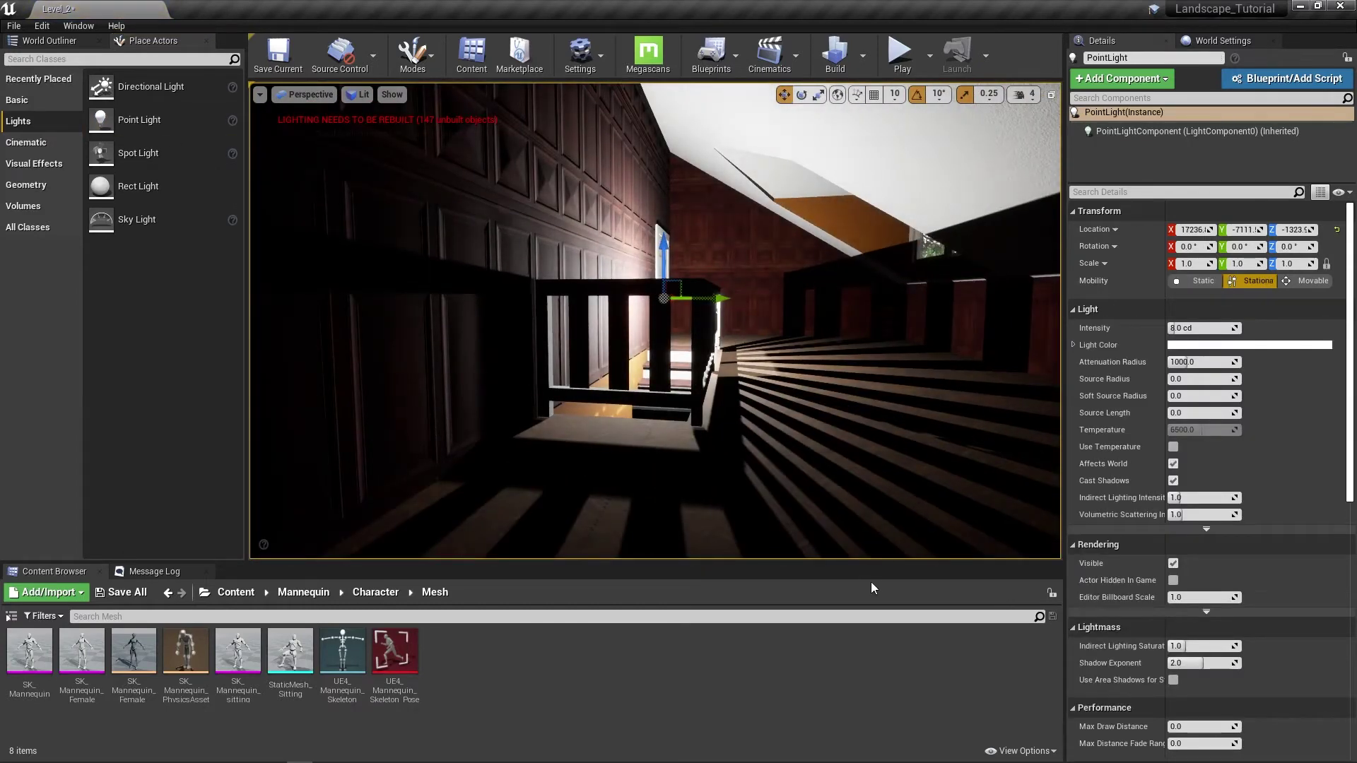
Move the point light past the near end of the stair railing to about X 16821 and raise it to about Z -1142
{"action": "key", "text": "d"}
{"action": "right_click_drag", "start_coordinate": [918, 551], "coordinate": [834, 546]}
{"action": "key", "text": "d"}
{"action": "key", "text": "a"}
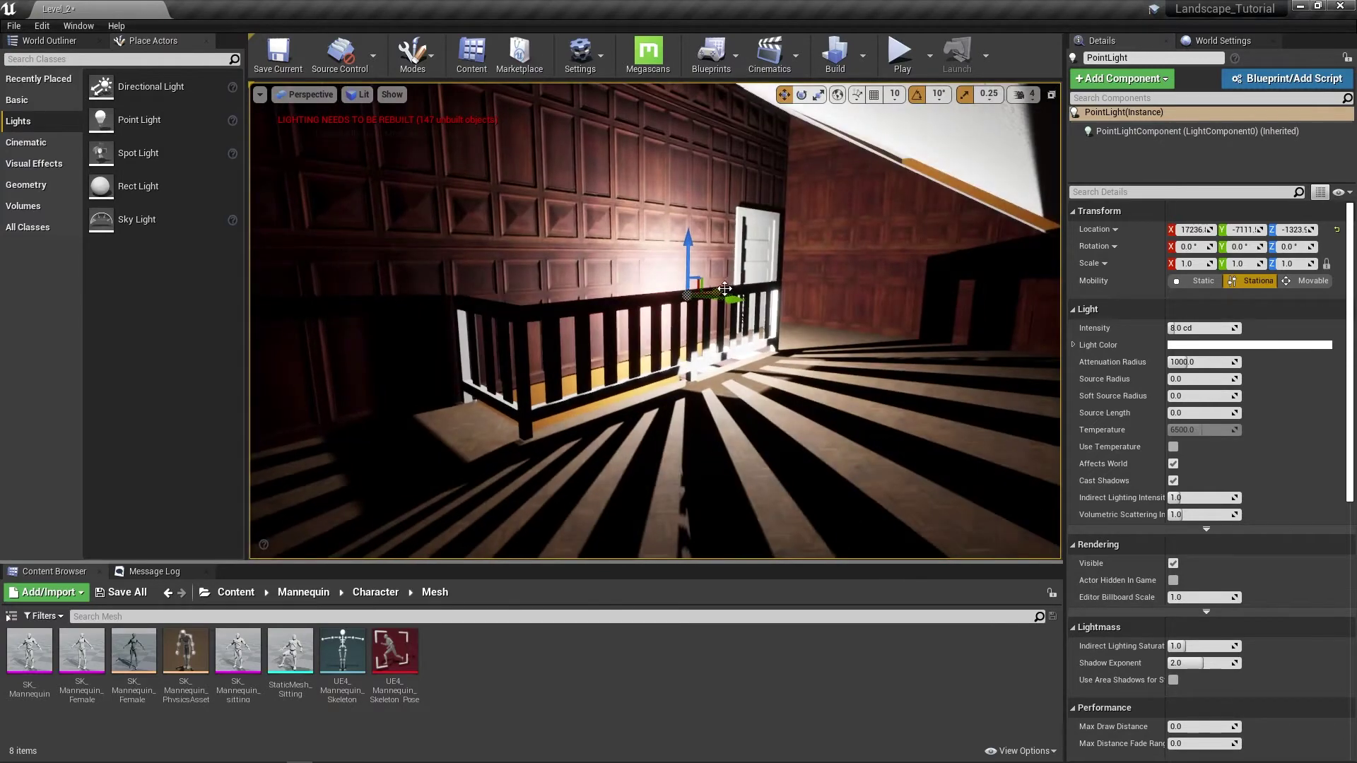
{"action": "left_click_drag", "start_coordinate": [724, 288], "coordinate": [379, 332]}
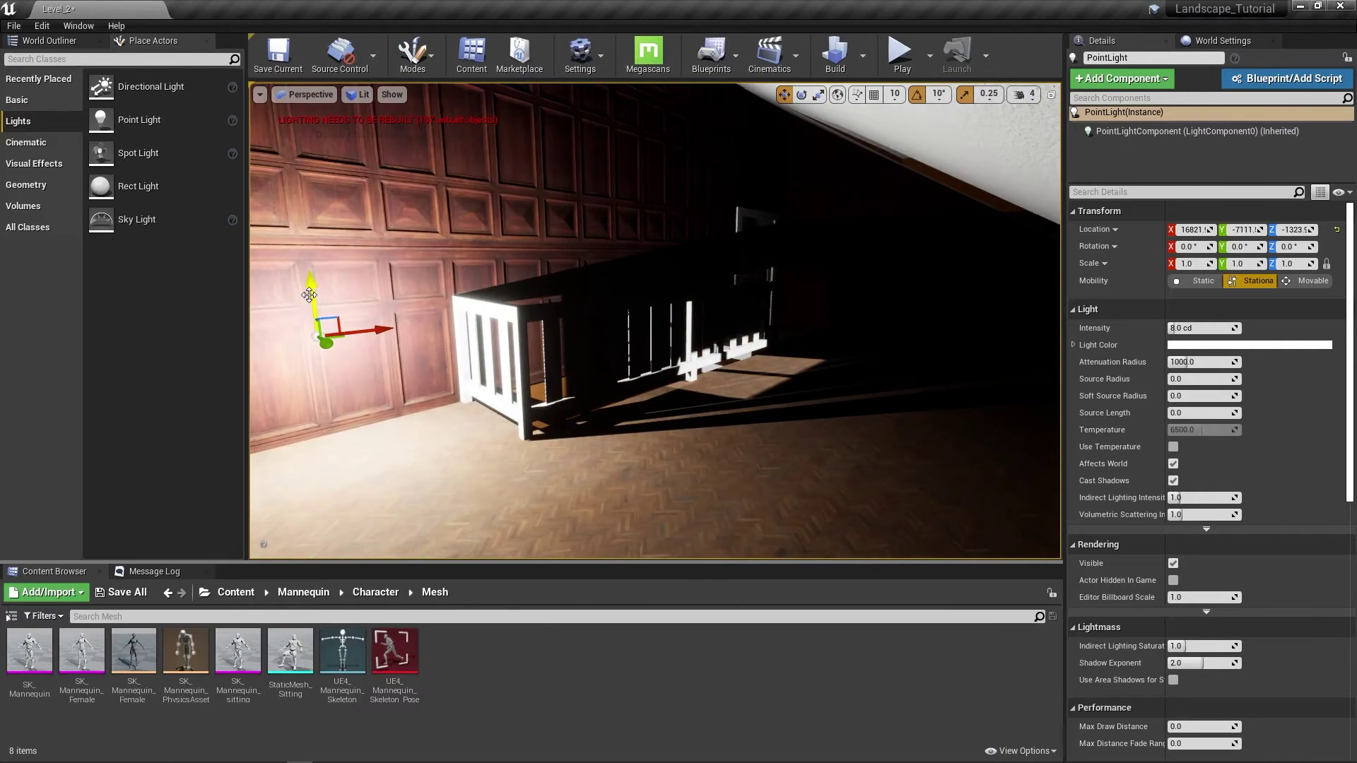
{"action": "left_click_drag", "start_coordinate": [310, 295], "coordinate": [284, 122]}
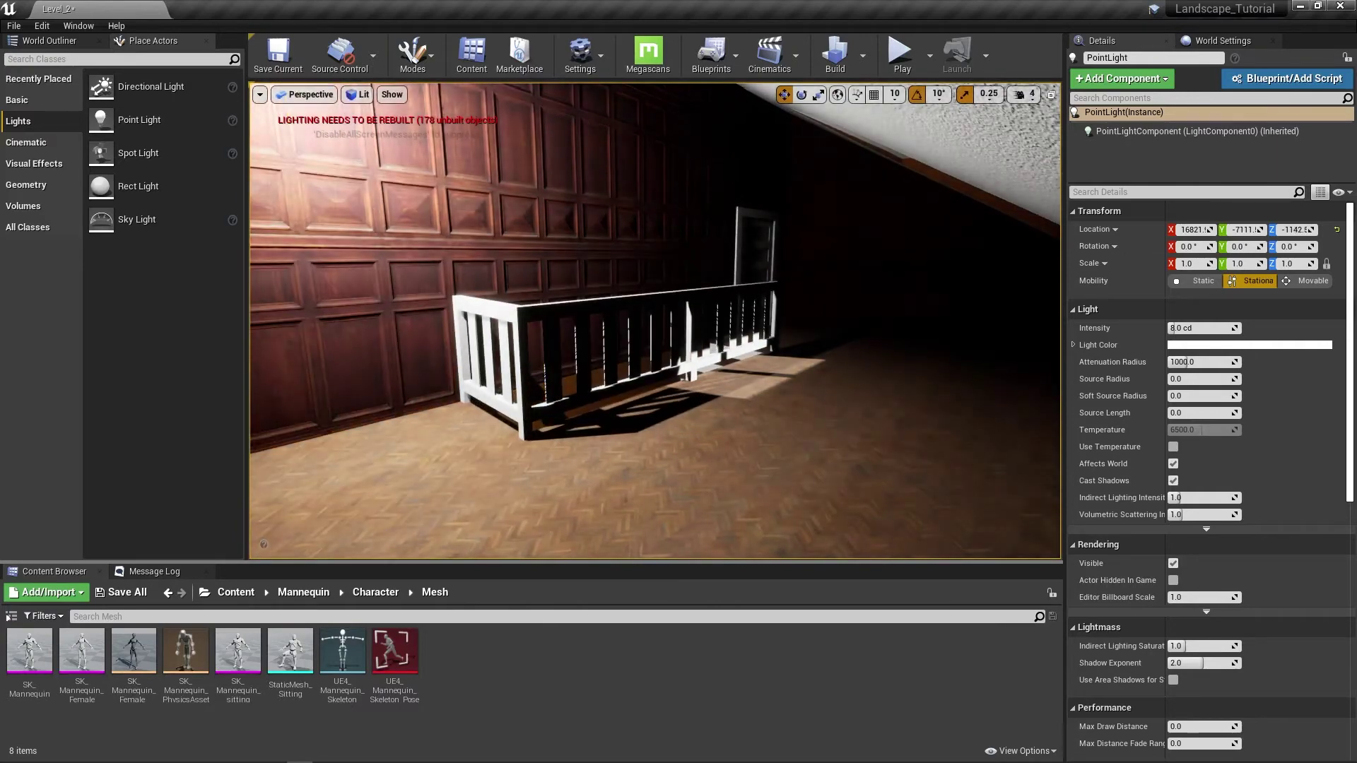
Move the point light over the near end of the stair railing to about Y -7033 and Z -1136
{"action": "key", "text": "a"}
{"action": "mouse_move", "coordinate": [636, 318]}
{"action": "right_mouse_down"}
{"action": "mouse_move", "coordinate": [668, 396]}
{"action": "mouse_move", "coordinate": [622, 311]}
{"action": "right_mouse_up"}
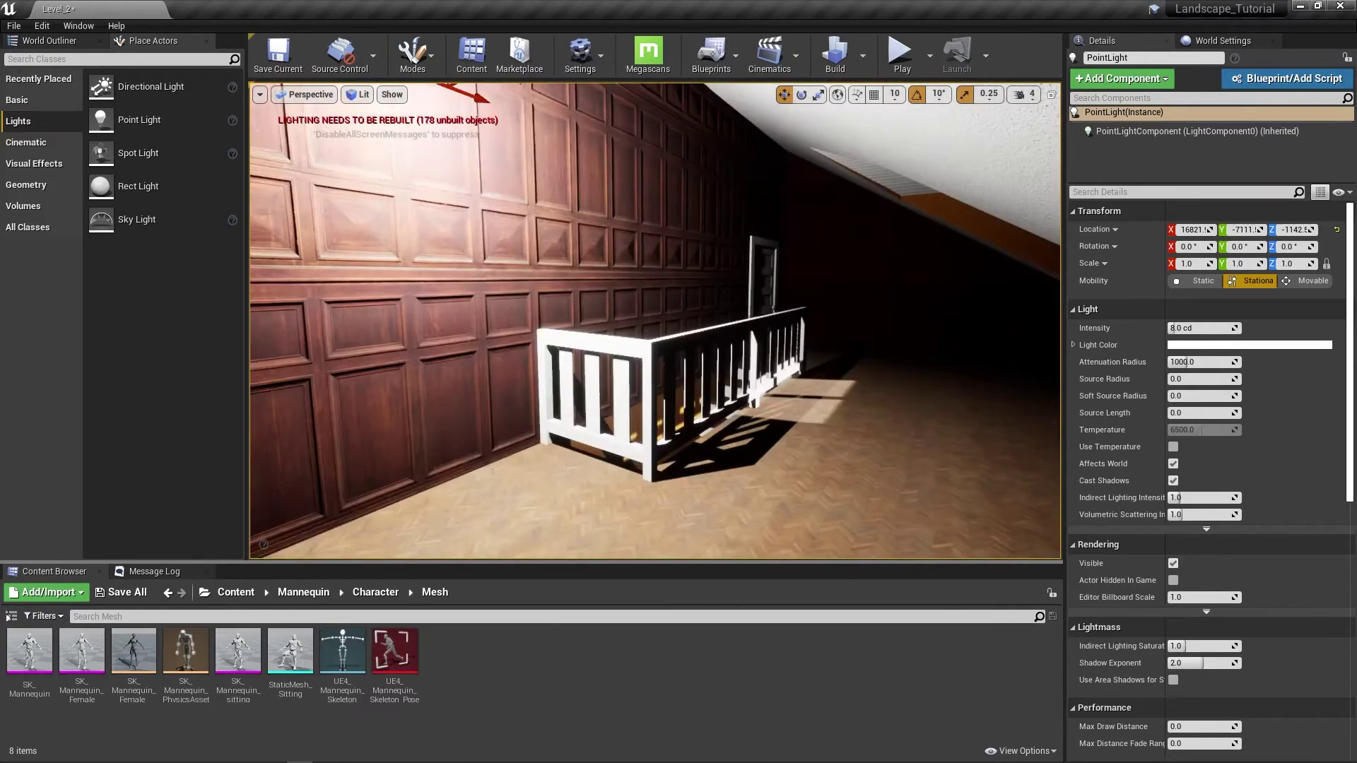
{"action": "key", "text": "w"}
{"action": "right_click_drag", "start_coordinate": [402, 254], "coordinate": [468, 218]}
{"action": "key", "text": "s"}
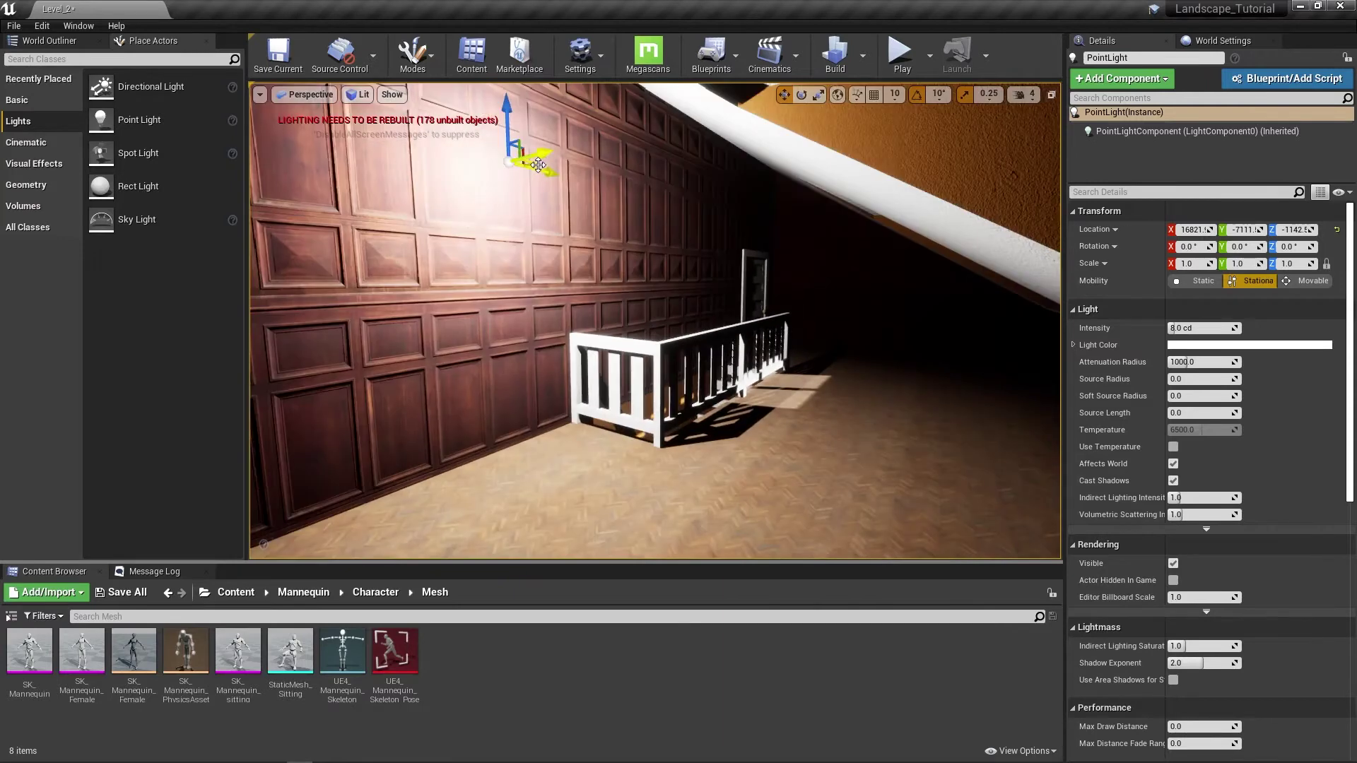
{"action": "left_click_drag", "start_coordinate": [544, 153], "coordinate": [569, 94]}
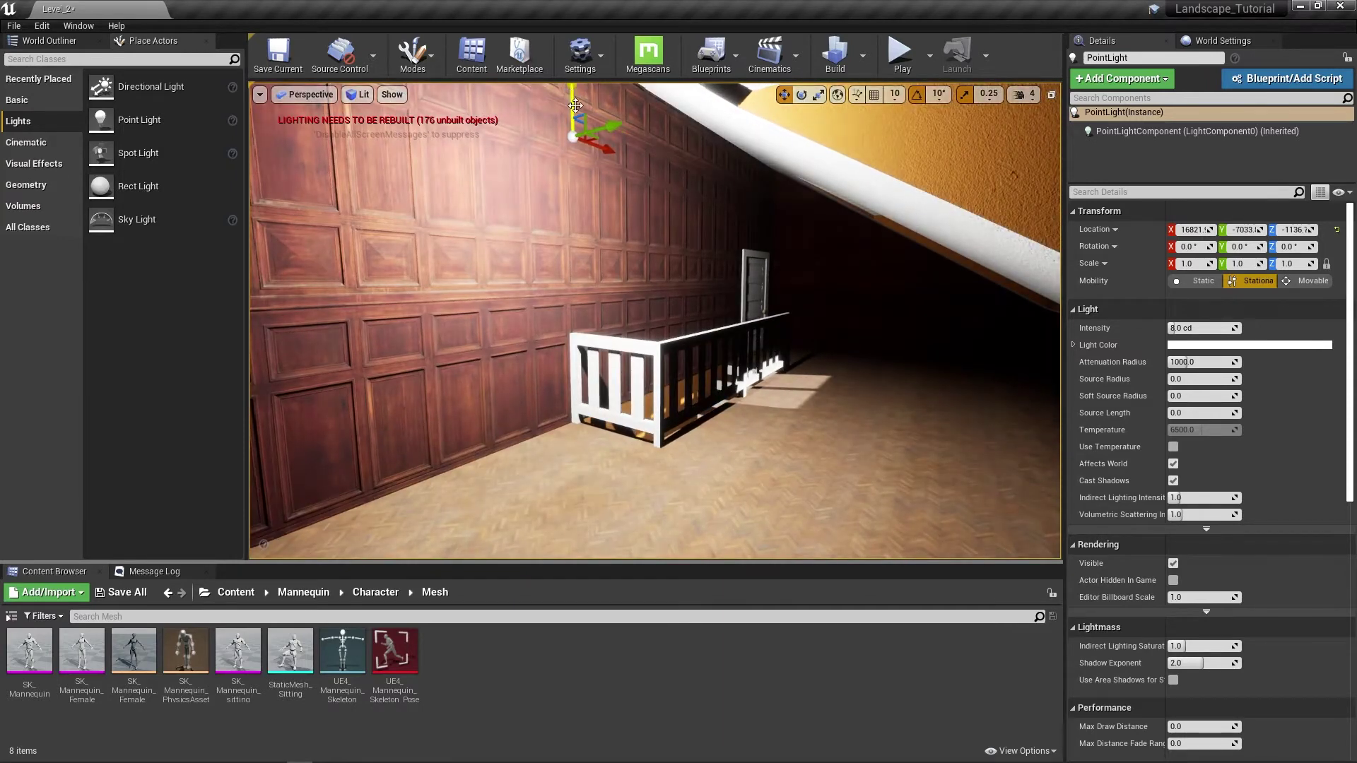
{"action": "key", "text": "e"}
{"action": "right_click_drag", "start_coordinate": [611, 435], "coordinate": [611, 436]}
{"action": "key", "text": "q"}
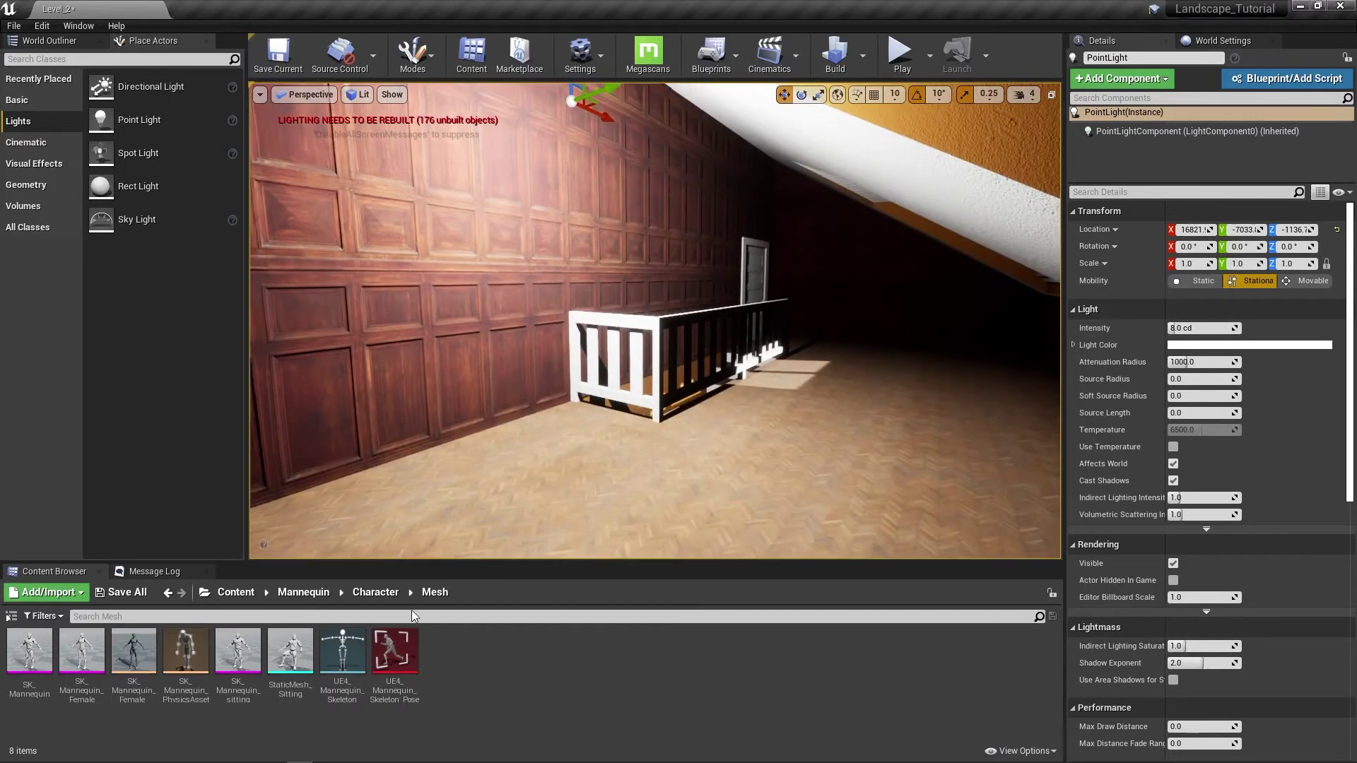
Create a folder named LowPoly_Chair inside the project's Content/Mesh folder and open it
{"action": "left_click", "coordinate": [235, 592]}
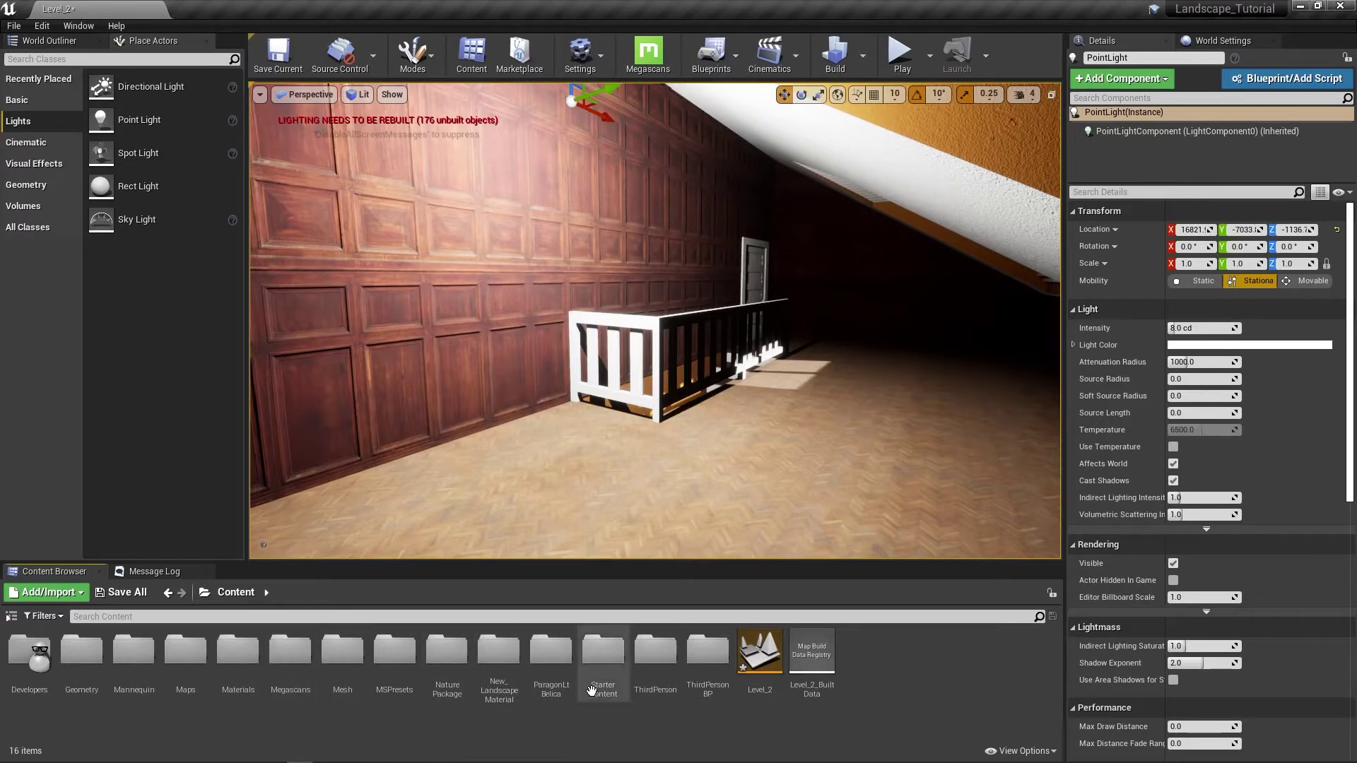
{"action": "double_click", "coordinate": [346, 669]}
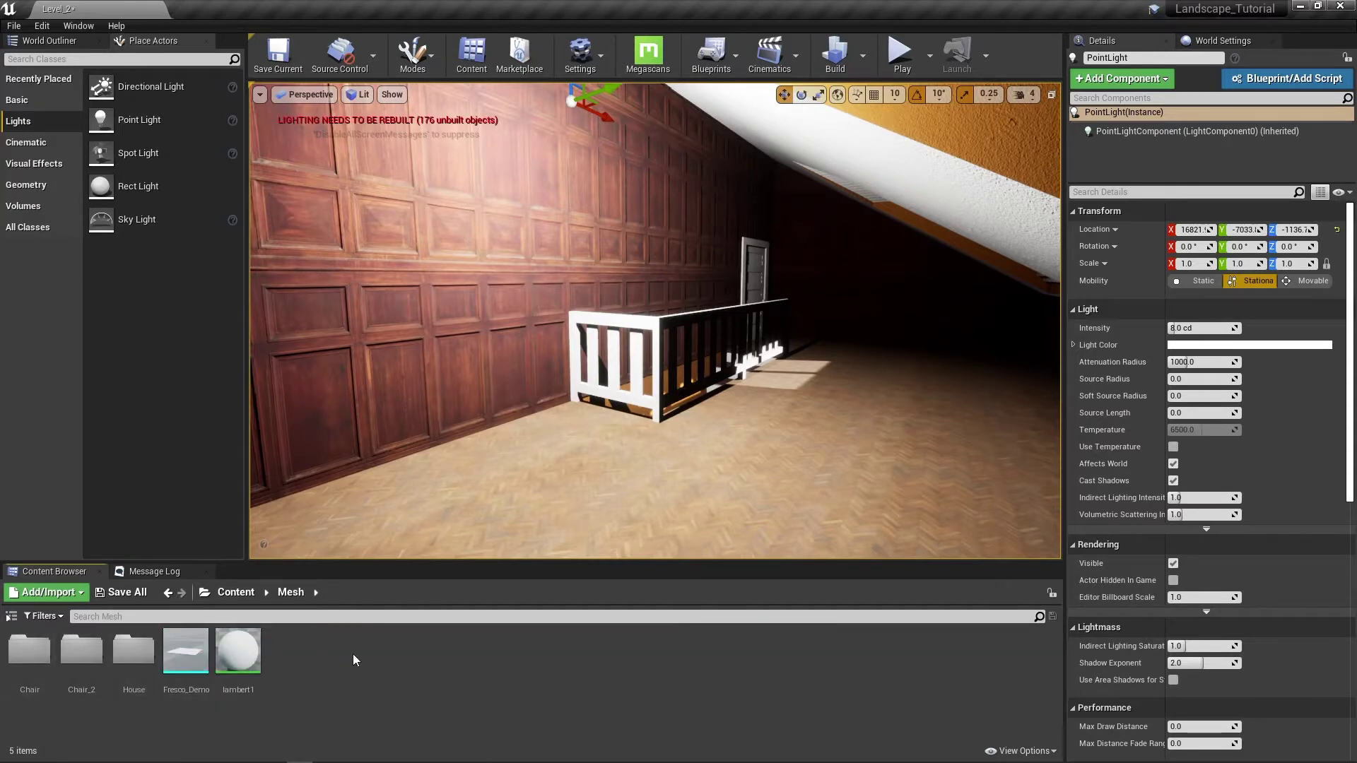
{"action": "right_click", "coordinate": [301, 659]}
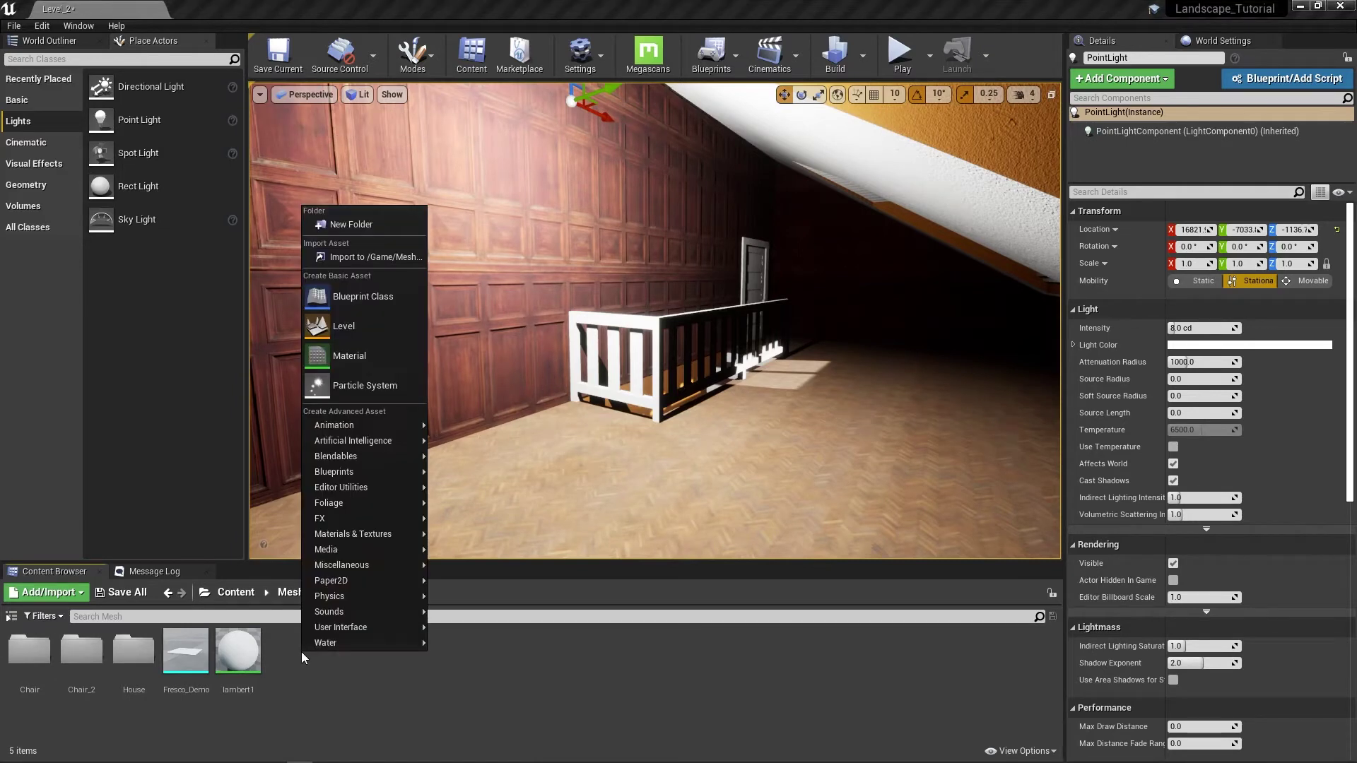
{"action": "left_click", "coordinate": [322, 224]}
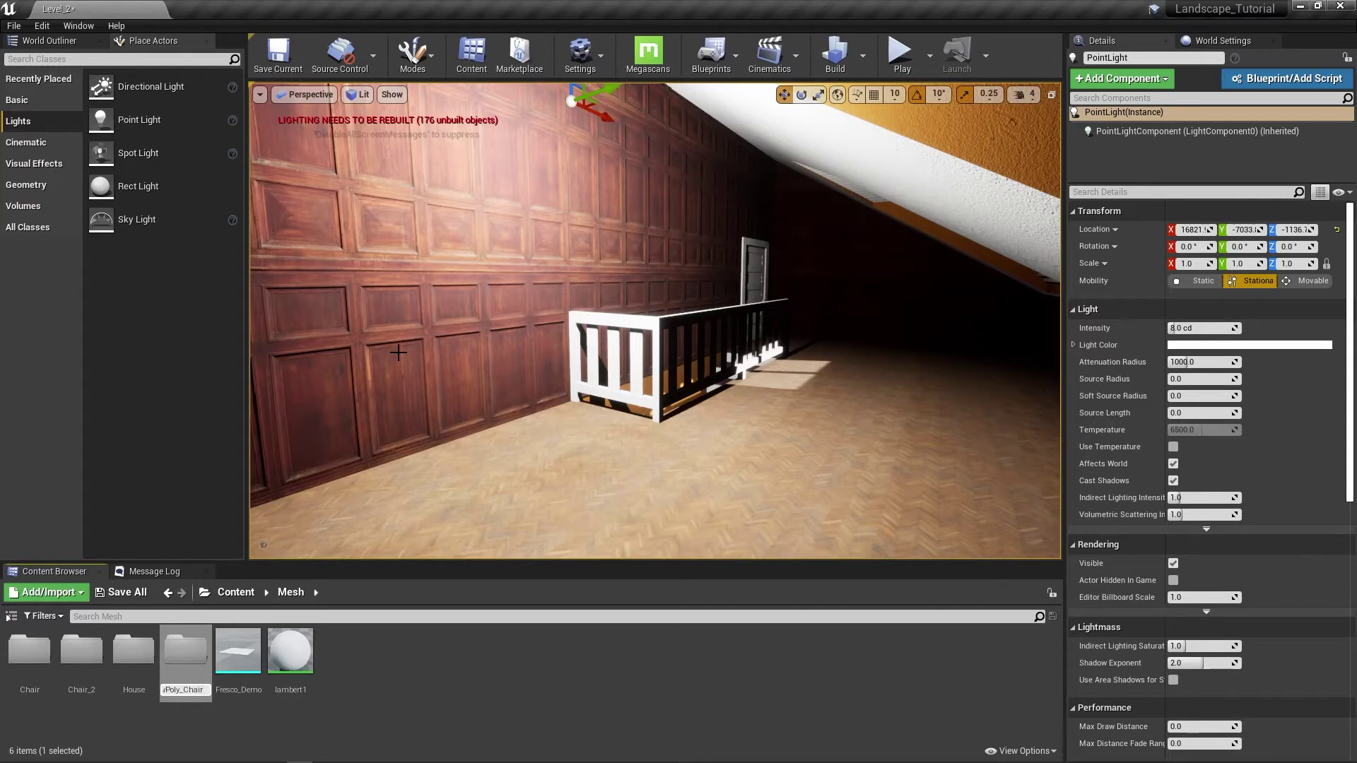
{"action": "type", "text": "LowPoly_Chair"}
{"action": "key", "text": "Return"}
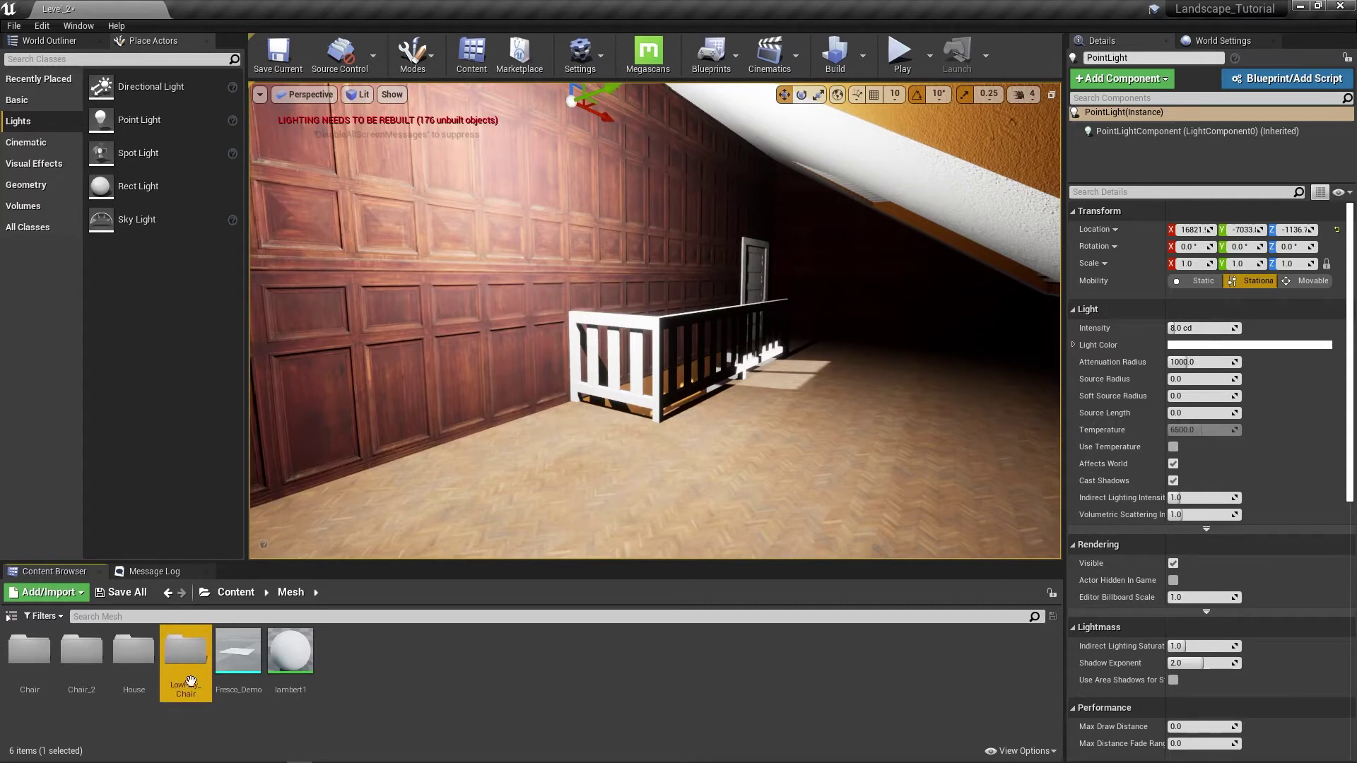
{"action": "double_click", "coordinate": [182, 654]}
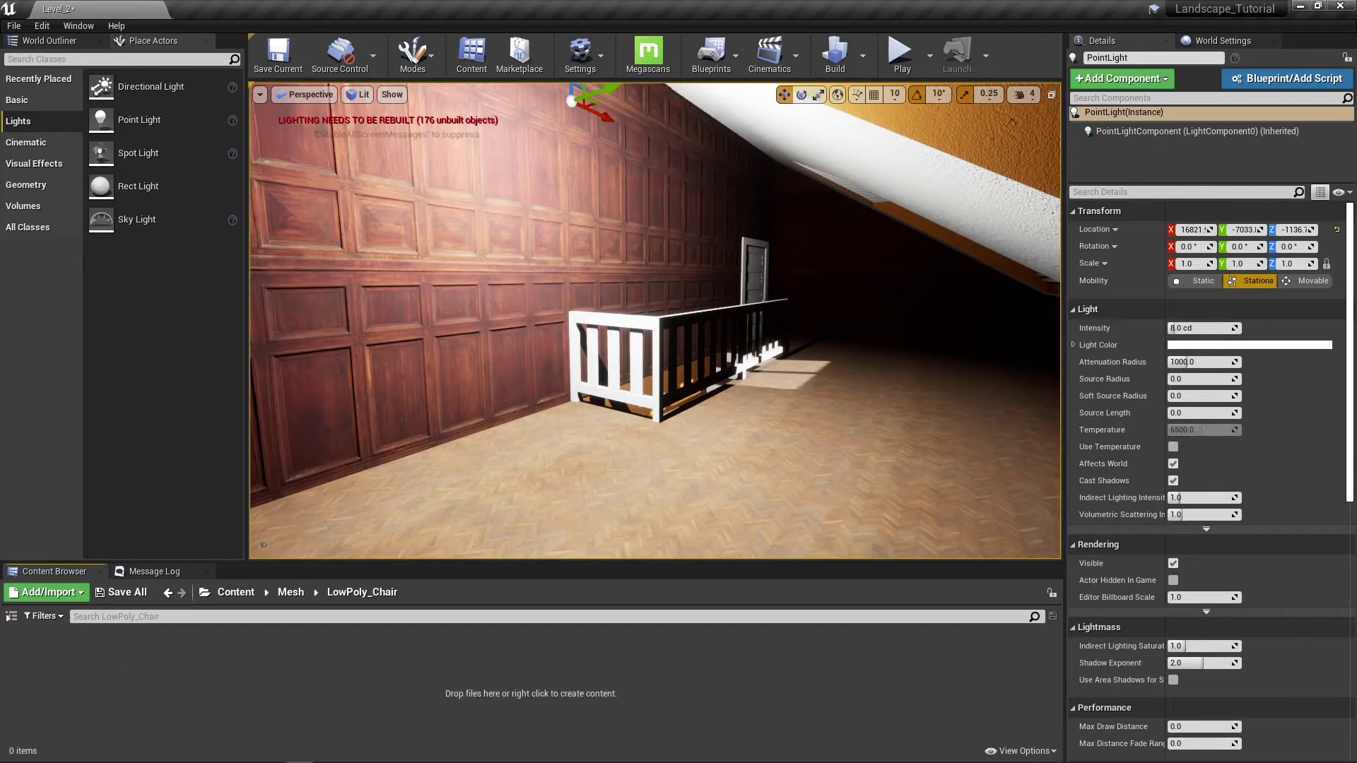
Switch to File Explorer and open the scenes folder of the LowPoly_Chair project under Maya_Projects 2021
{"action": "mouse_move", "coordinate": [210, 744]}
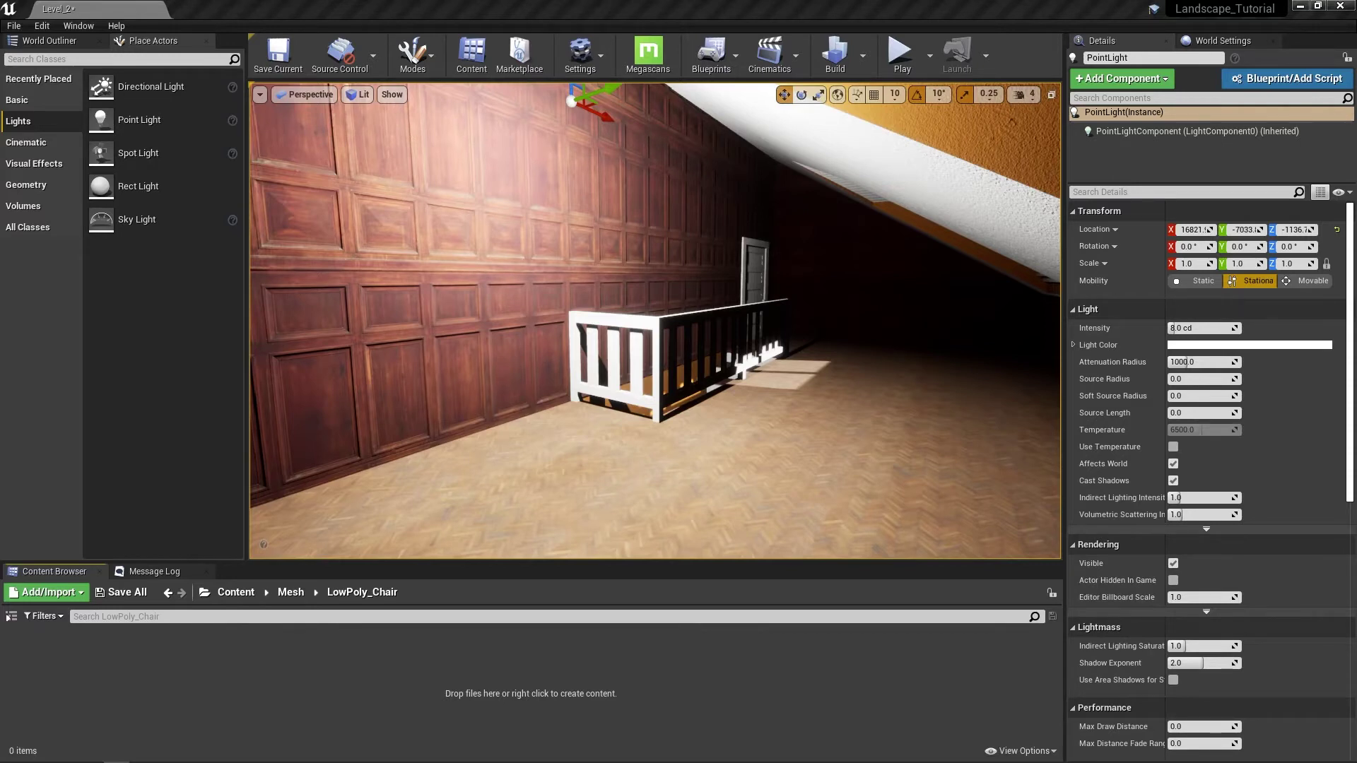
{"action": "left_click_drag", "start_coordinate": [0, 111], "coordinate": [385, 135]}
{"action": "double_click", "coordinate": [240, 263]}
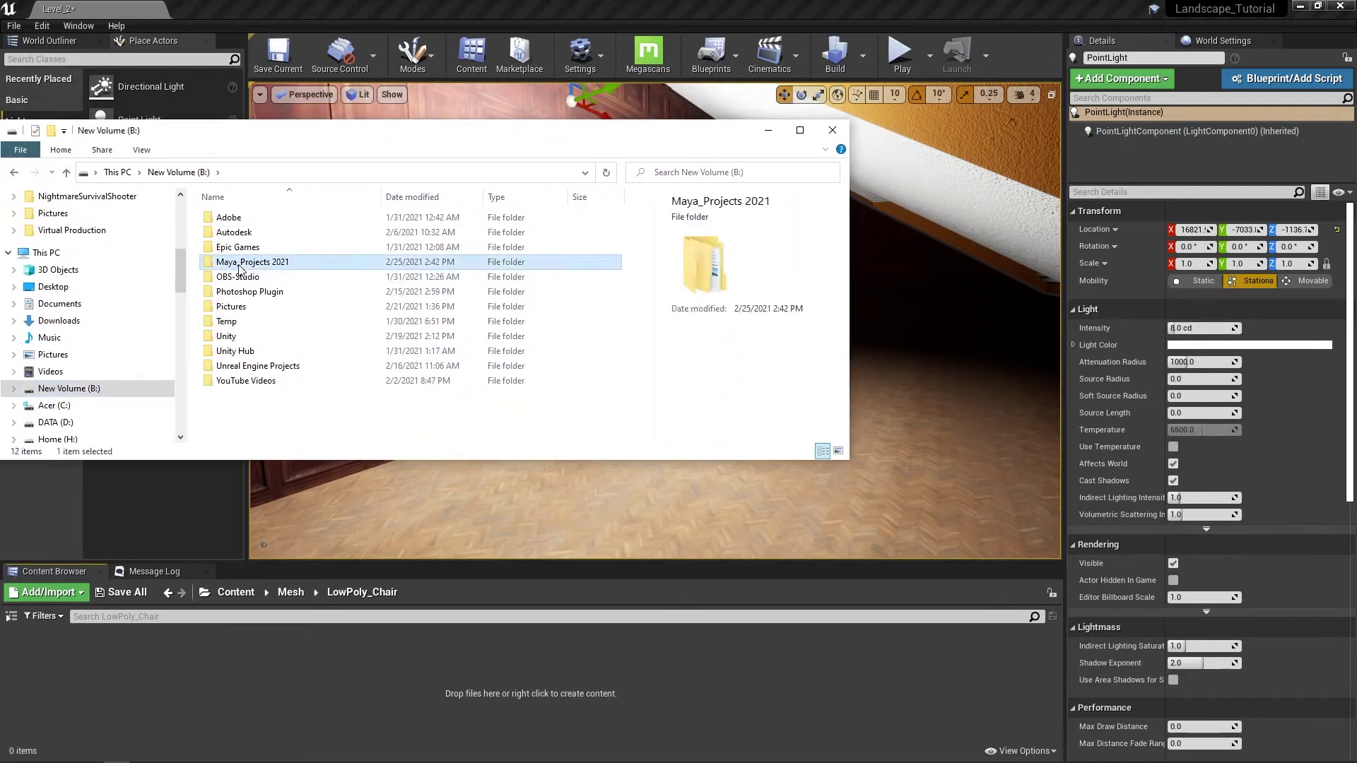
{"action": "double_click", "coordinate": [220, 221]}
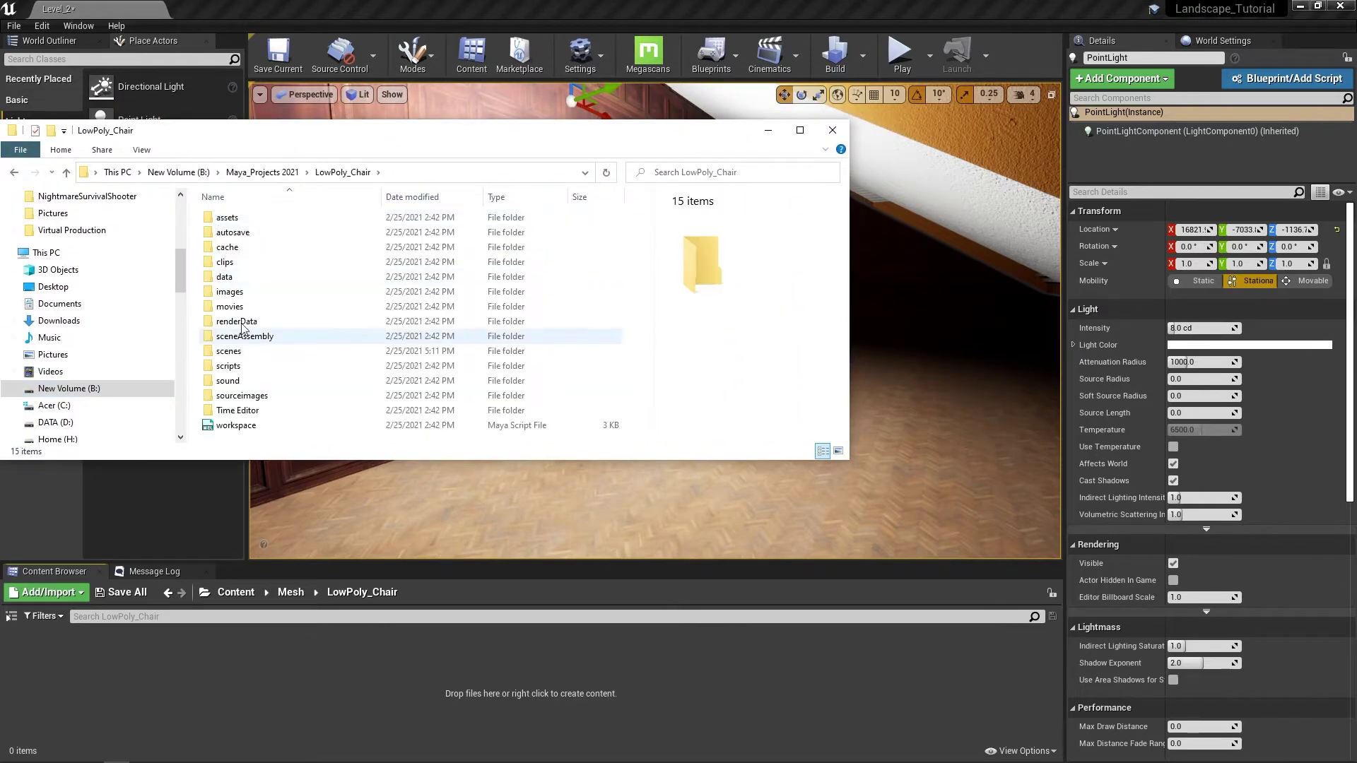
{"action": "double_click", "coordinate": [228, 351]}
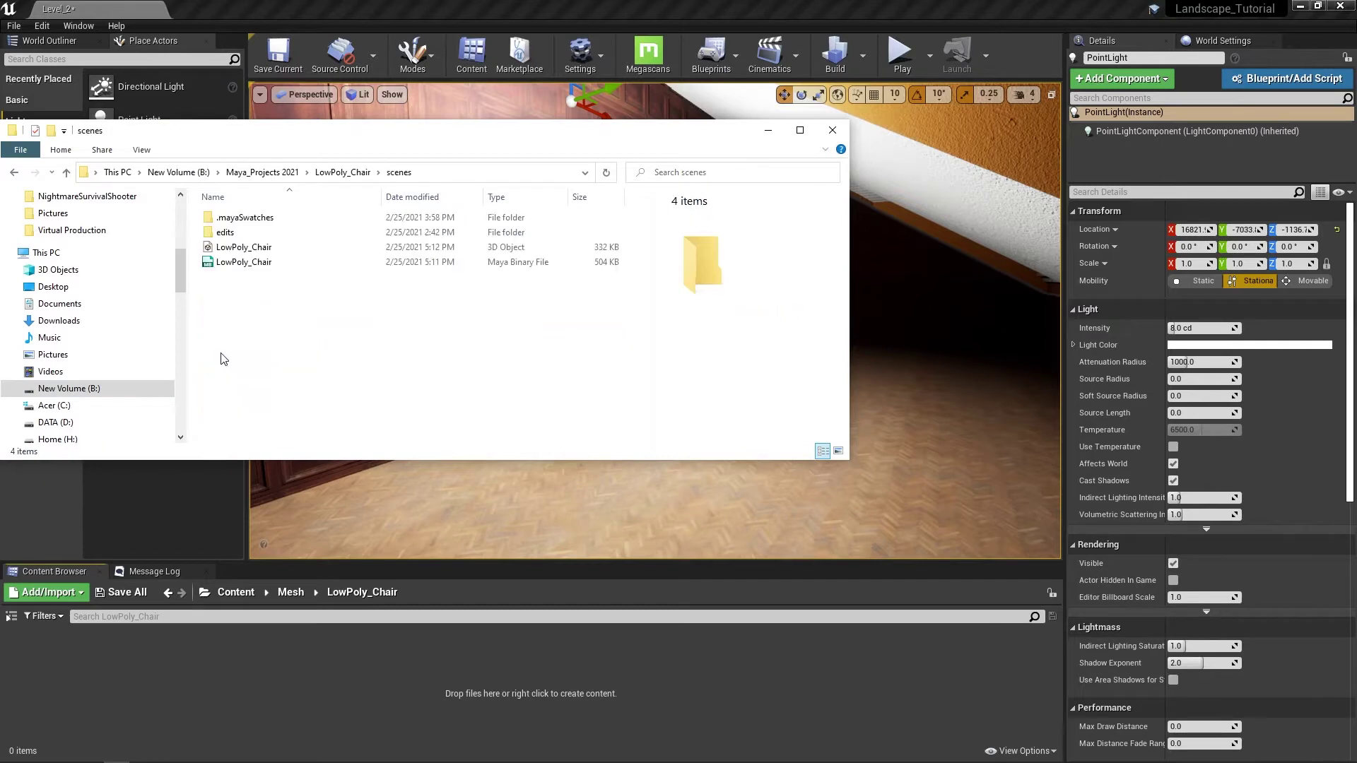
Import all of the LowPoly_Chair FBX into the empty LowPoly_Chair content folder as separate static meshes, creating new materials
{"action": "left_click", "coordinate": [208, 249]}
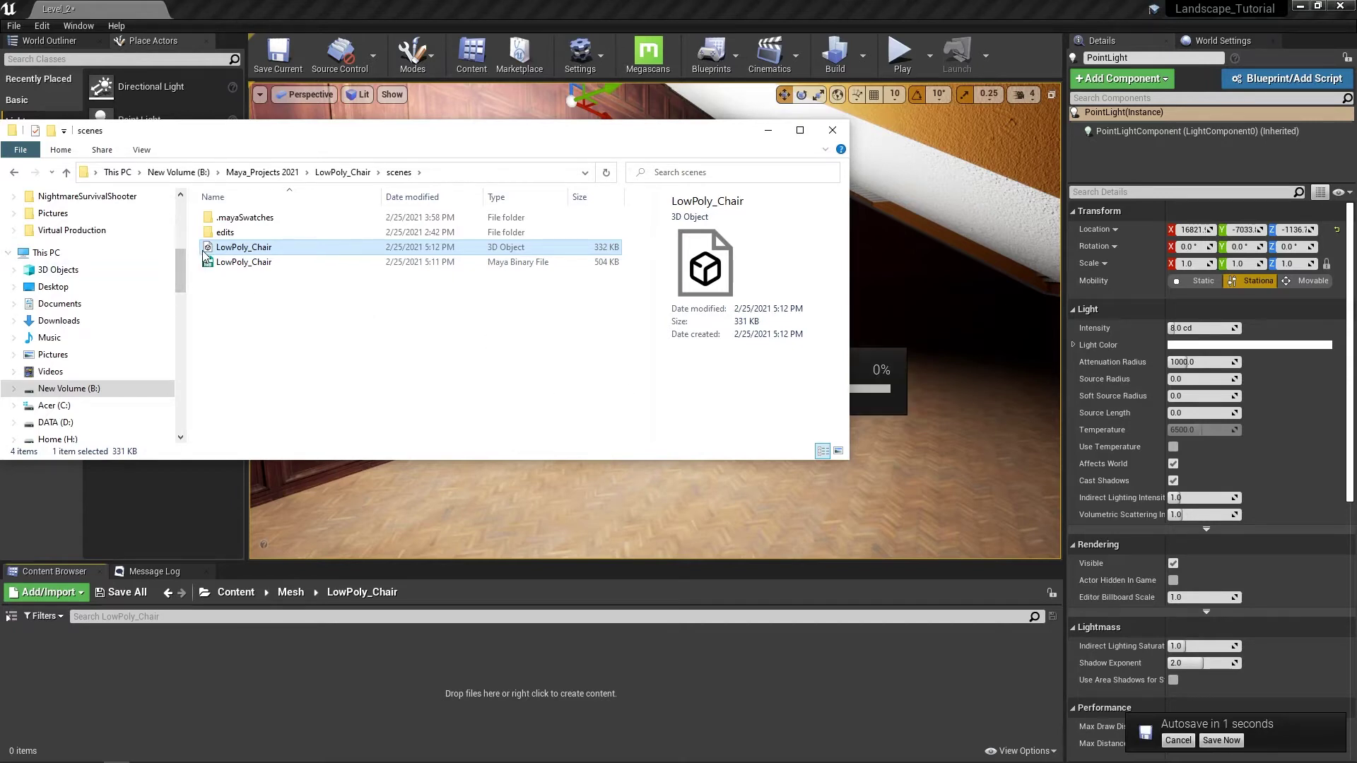
{"action": "left_click_drag", "start_coordinate": [209, 253], "coordinate": [166, 676]}
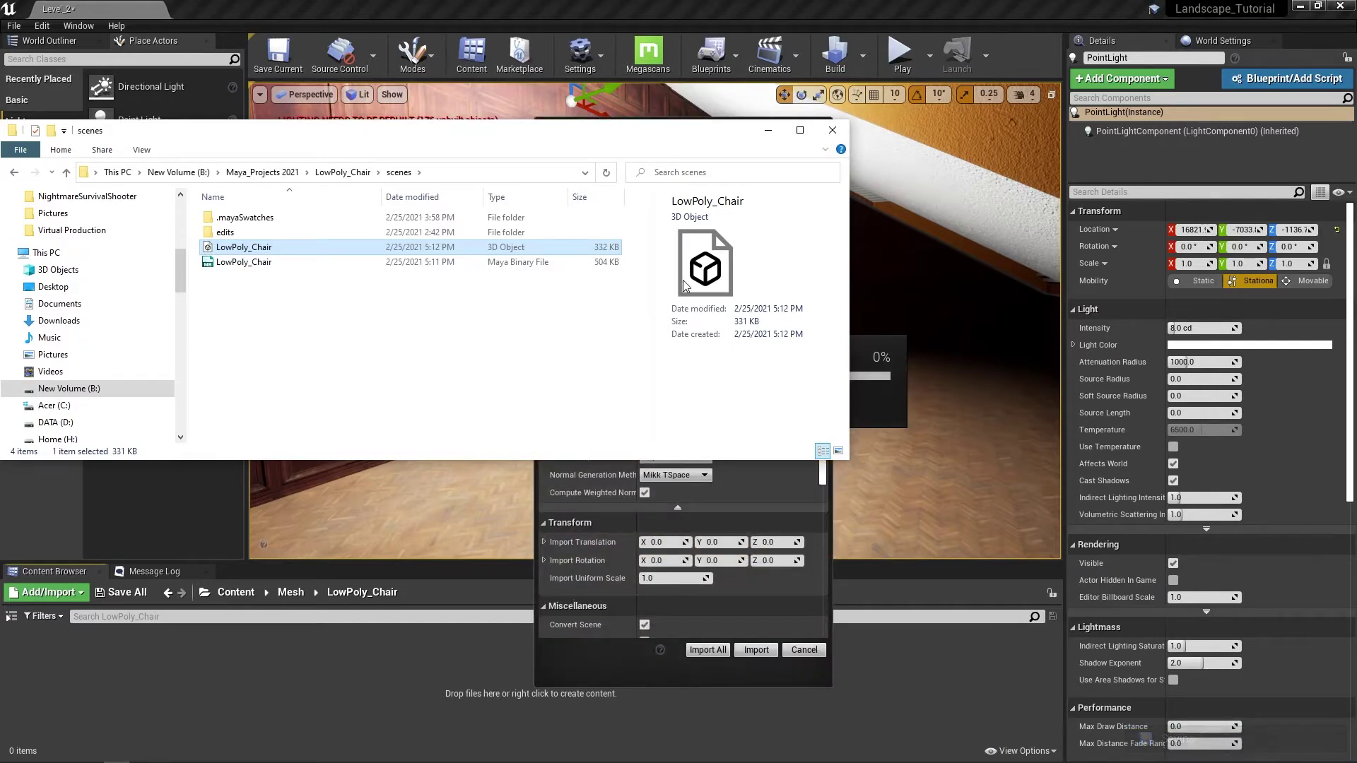
{"action": "left_click", "coordinate": [769, 130]}
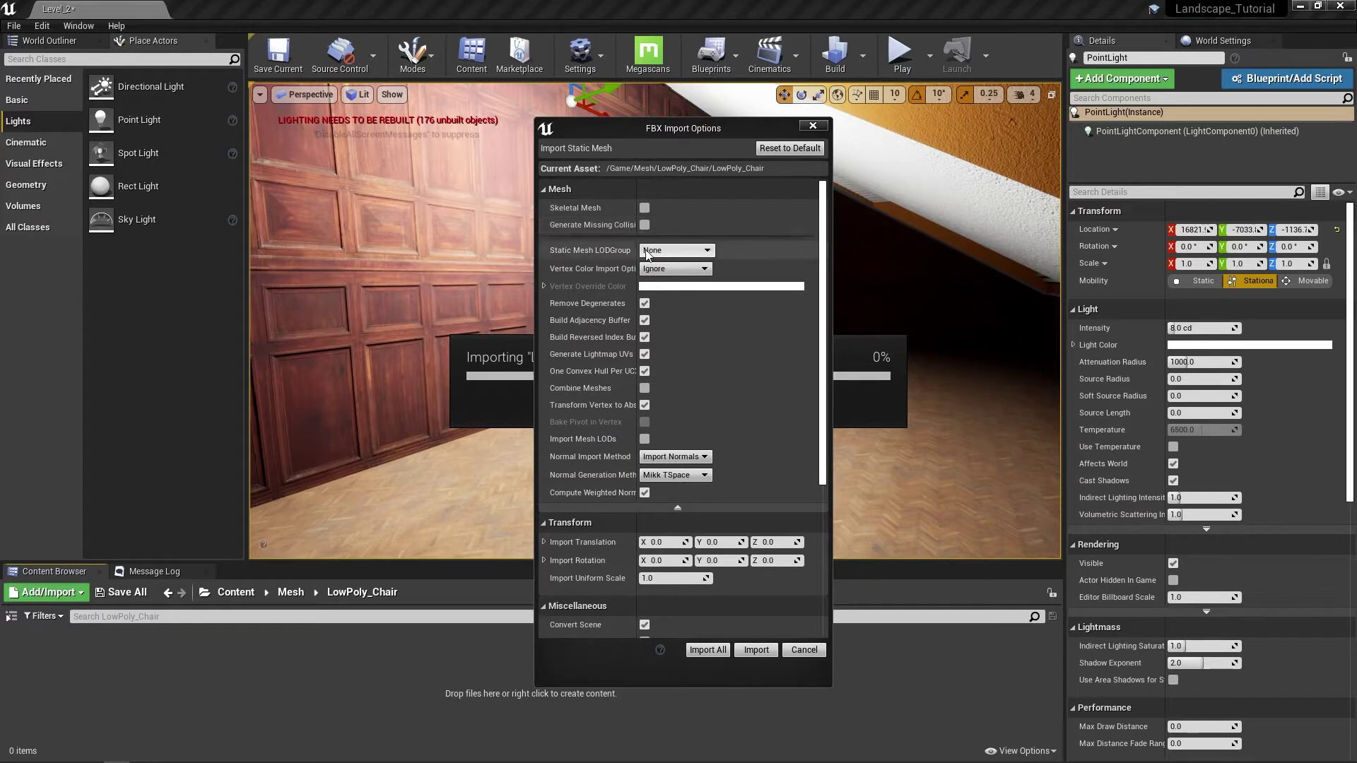
{"action": "scroll", "coordinate": [635, 292], "scroll_direction": "down", "scroll_amount": 5}
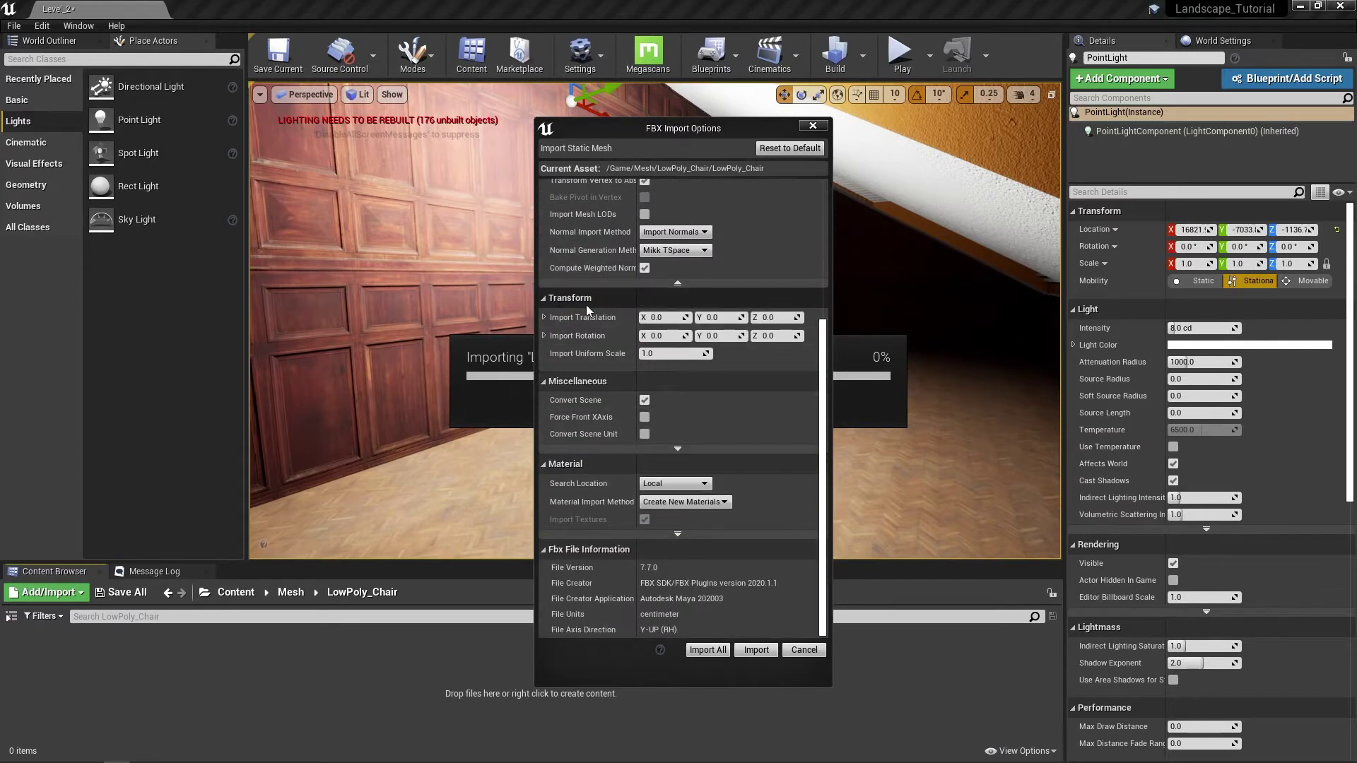
{"action": "left_click", "coordinate": [707, 651]}
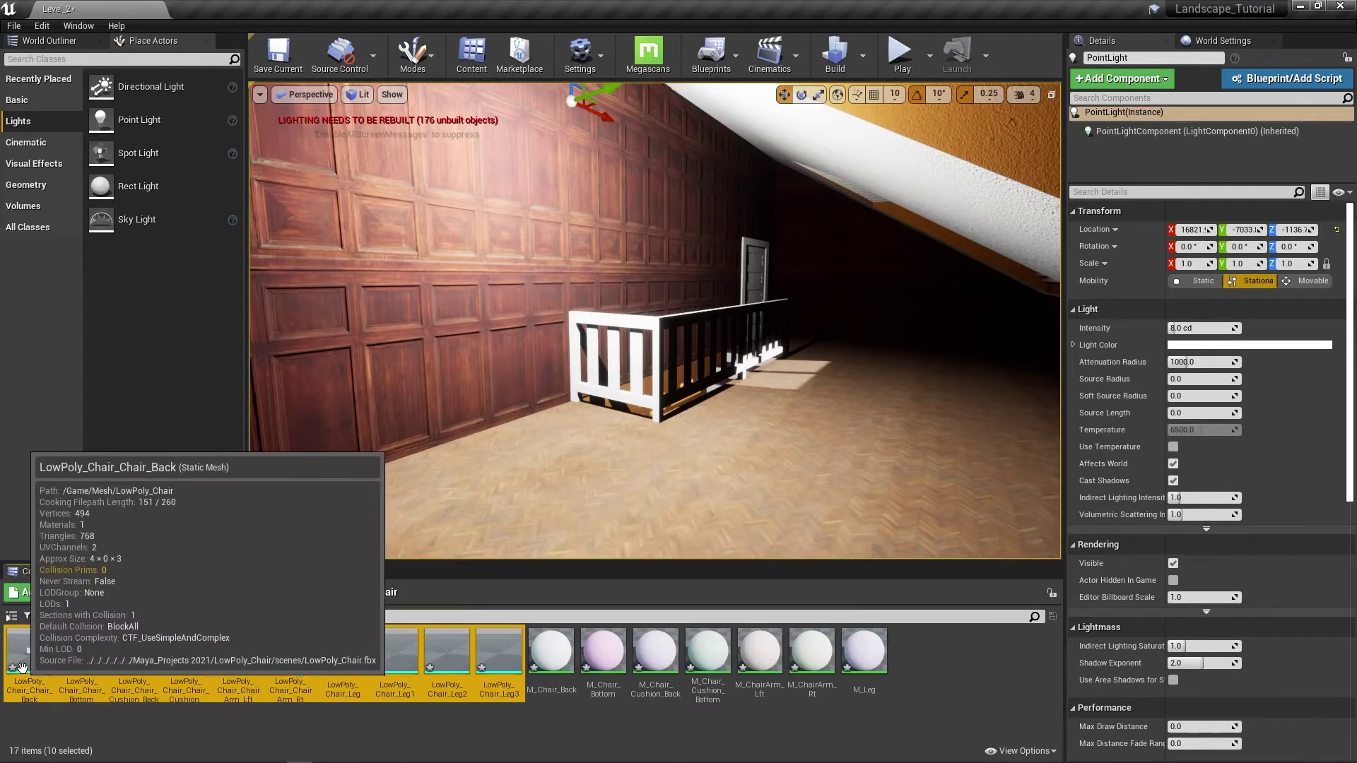
Place the ten imported chair meshes on the floor near the railing and group them in a new outliner folder named LowPoly_Chair
{"action": "left_click_drag", "start_coordinate": [23, 660], "coordinate": [554, 470]}
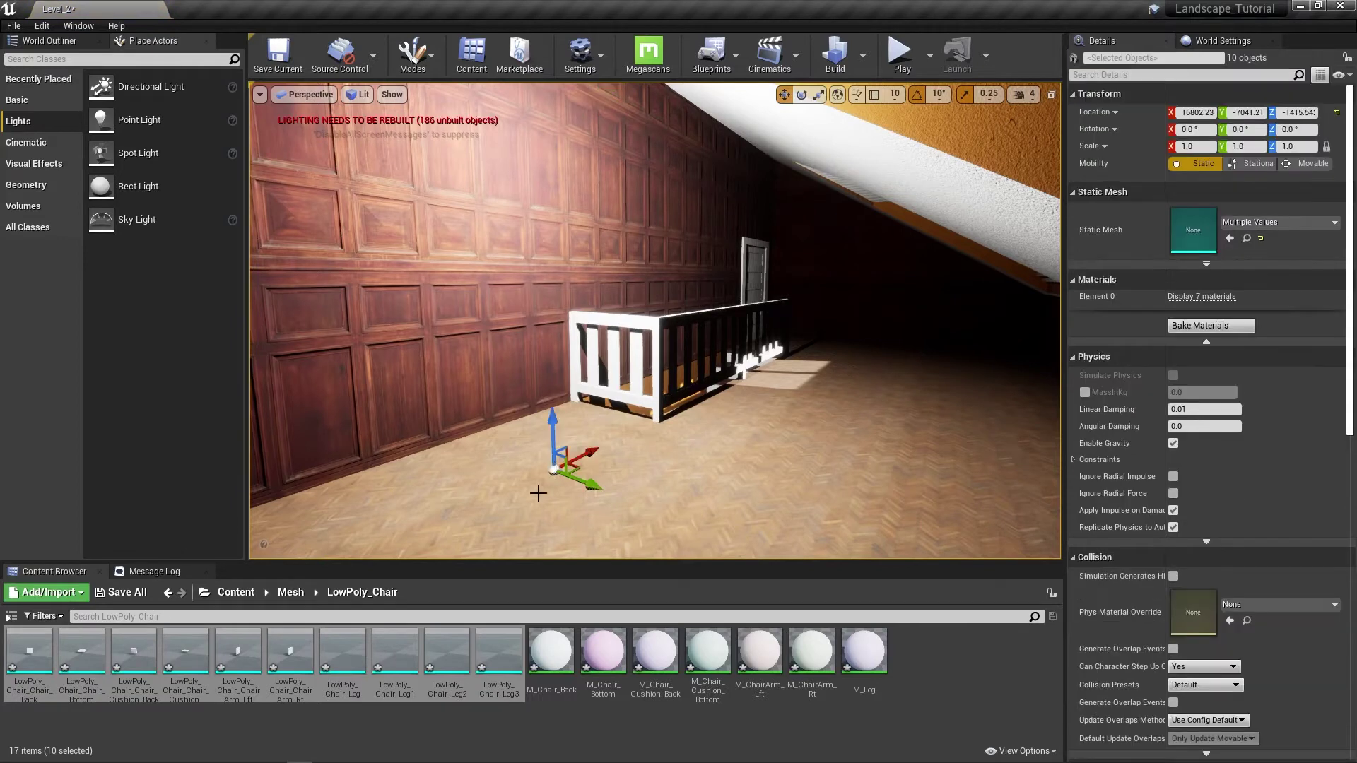
{"action": "left_click", "coordinate": [48, 40]}
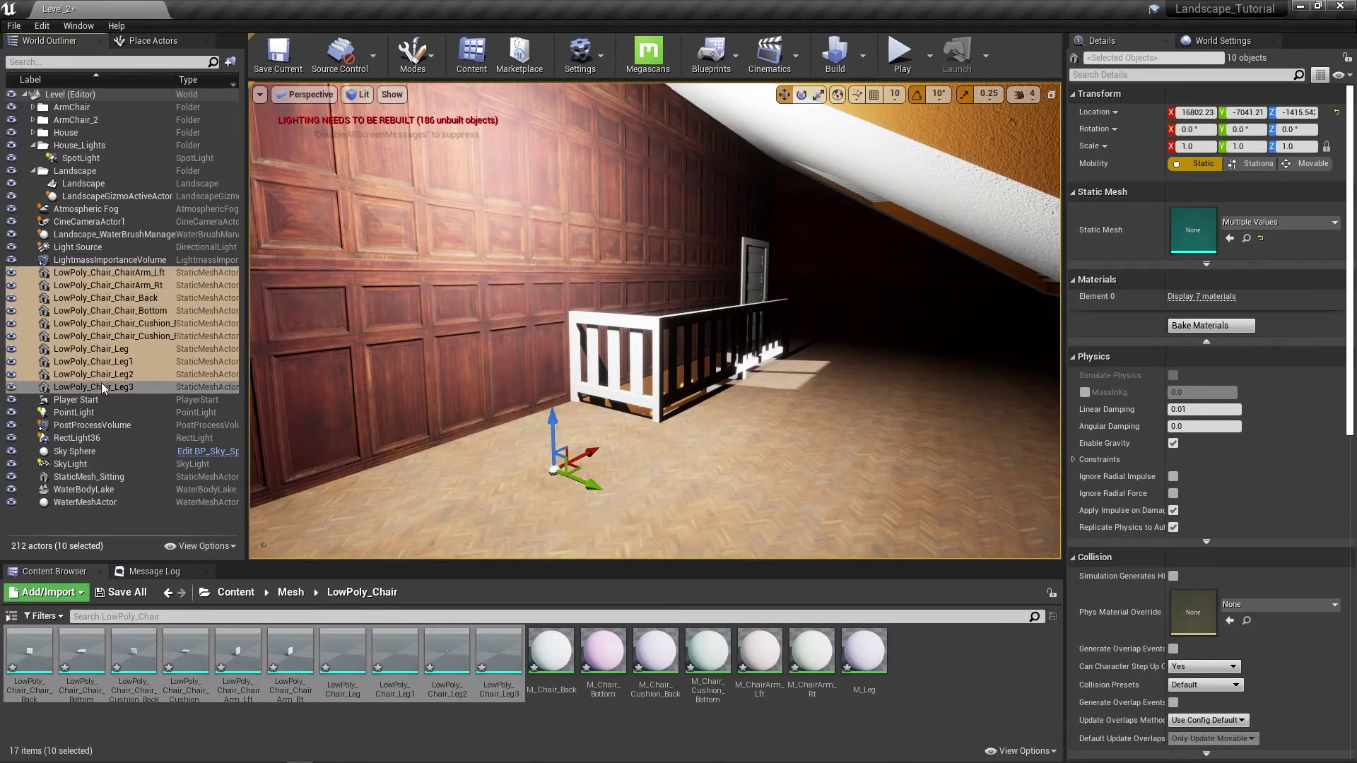
{"action": "left_click", "coordinate": [229, 65]}
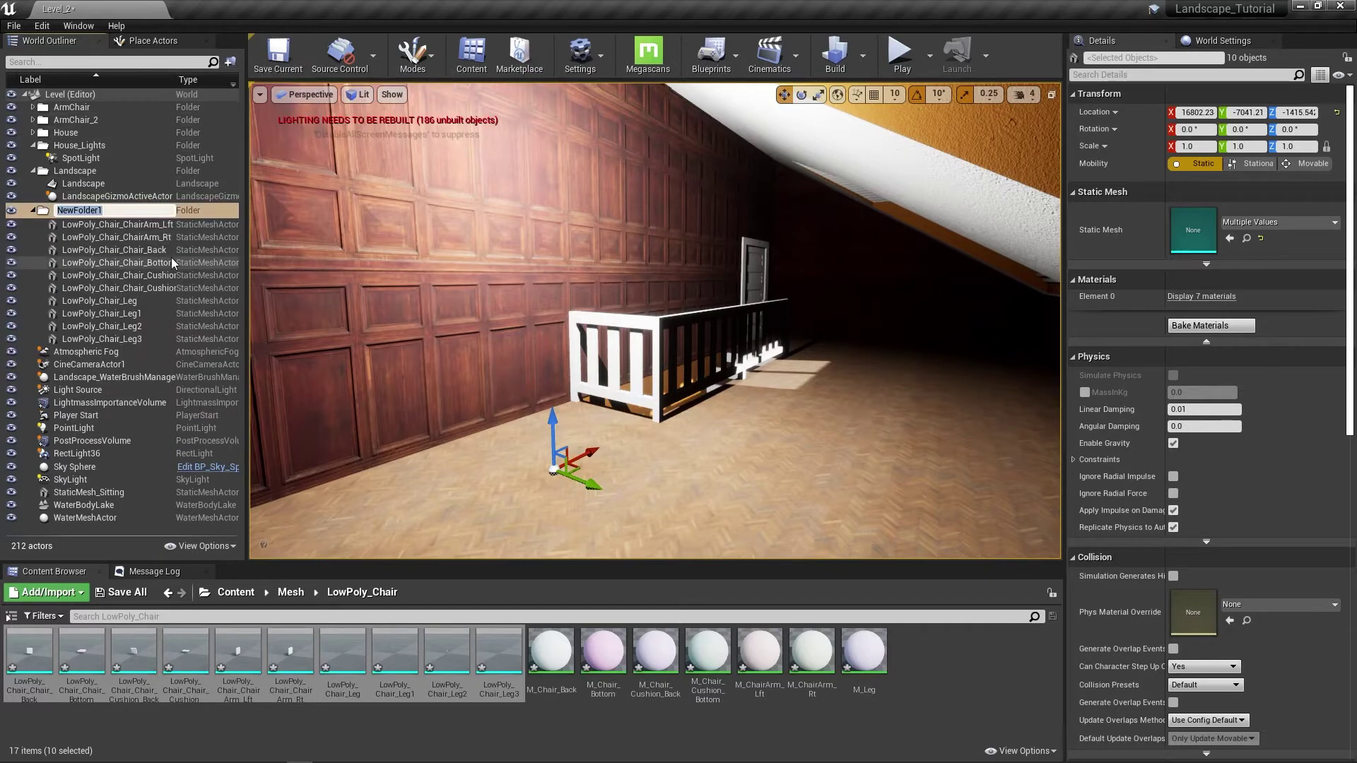
{"action": "type", "text": "LowPoly_Chair"}
{"action": "key", "text": "Return"}
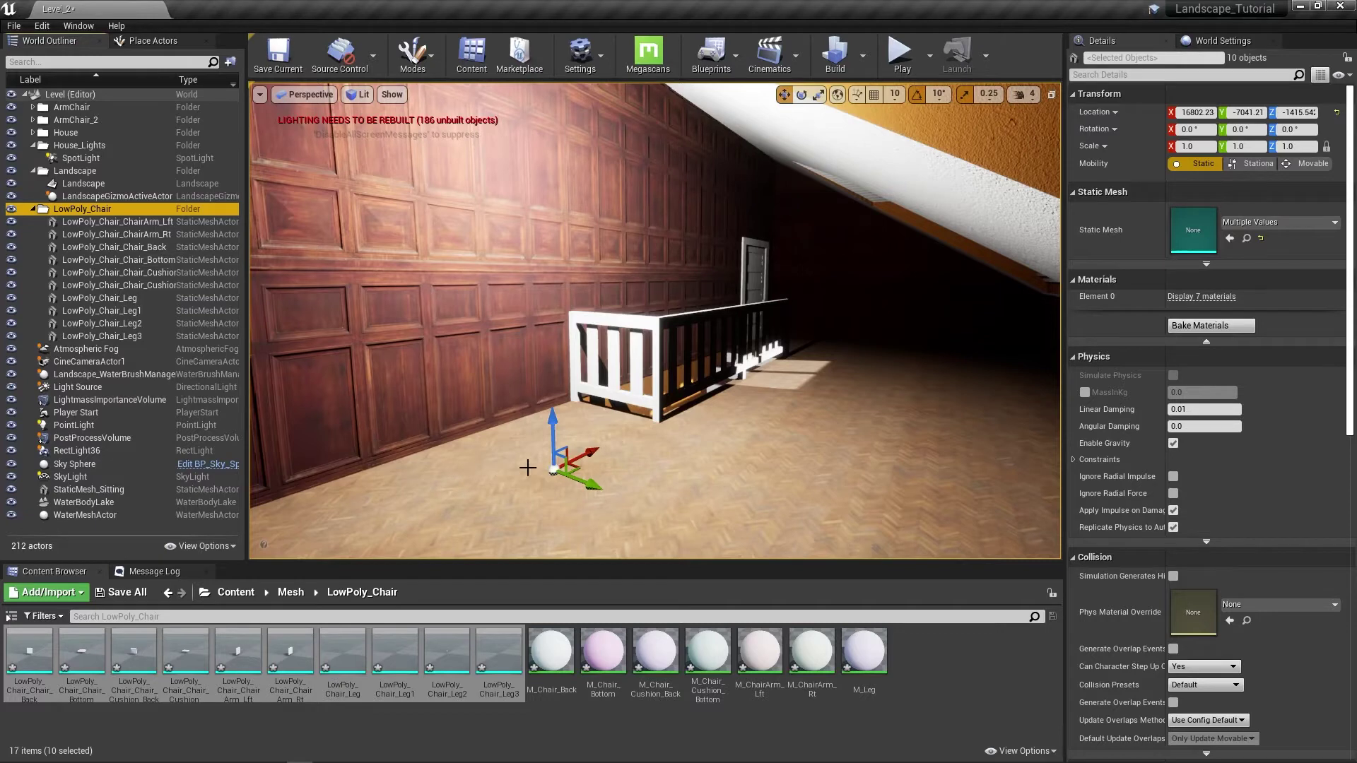
Select the immediate children of the LowPoly_Chair outliner folder and scale them uniformly to 20
{"action": "right_click", "coordinate": [124, 210]}
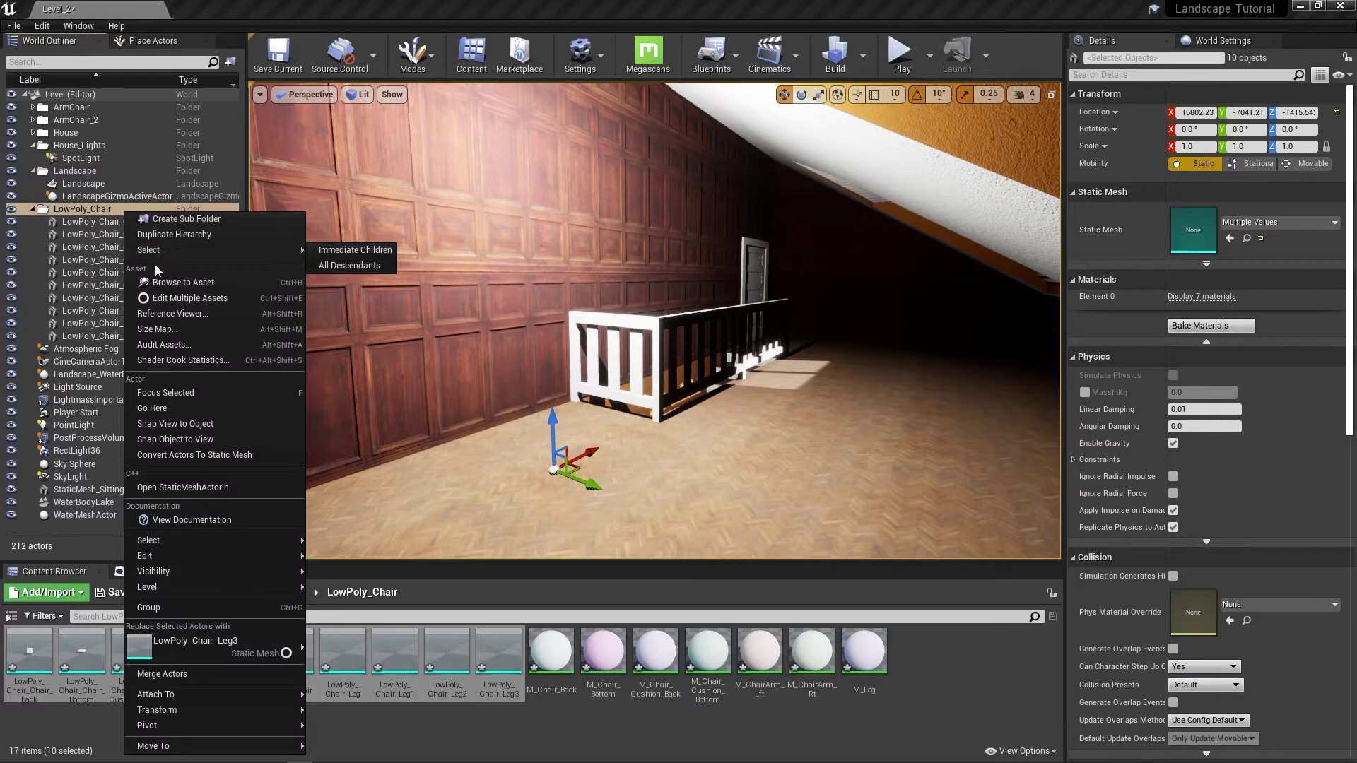
{"action": "left_click", "coordinate": [328, 251]}
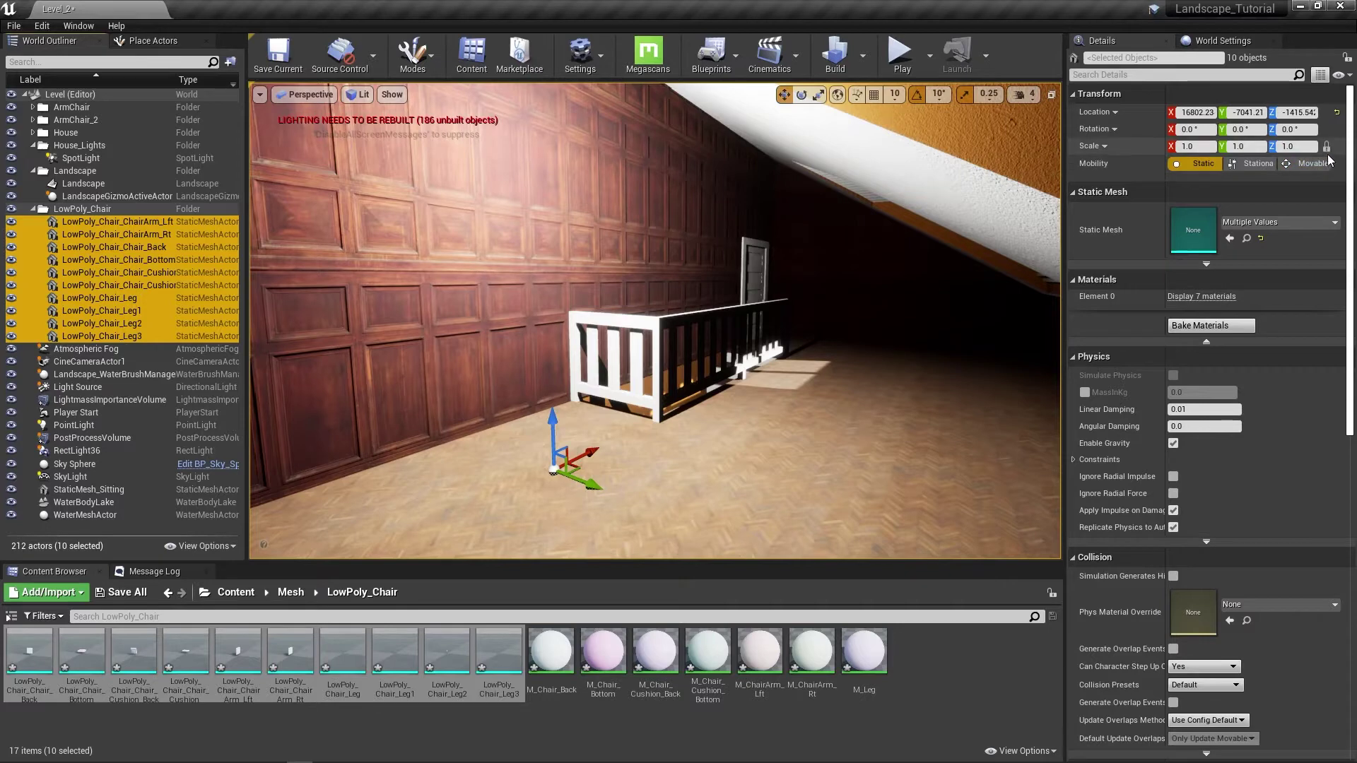
{"action": "left_click", "coordinate": [1199, 148]}
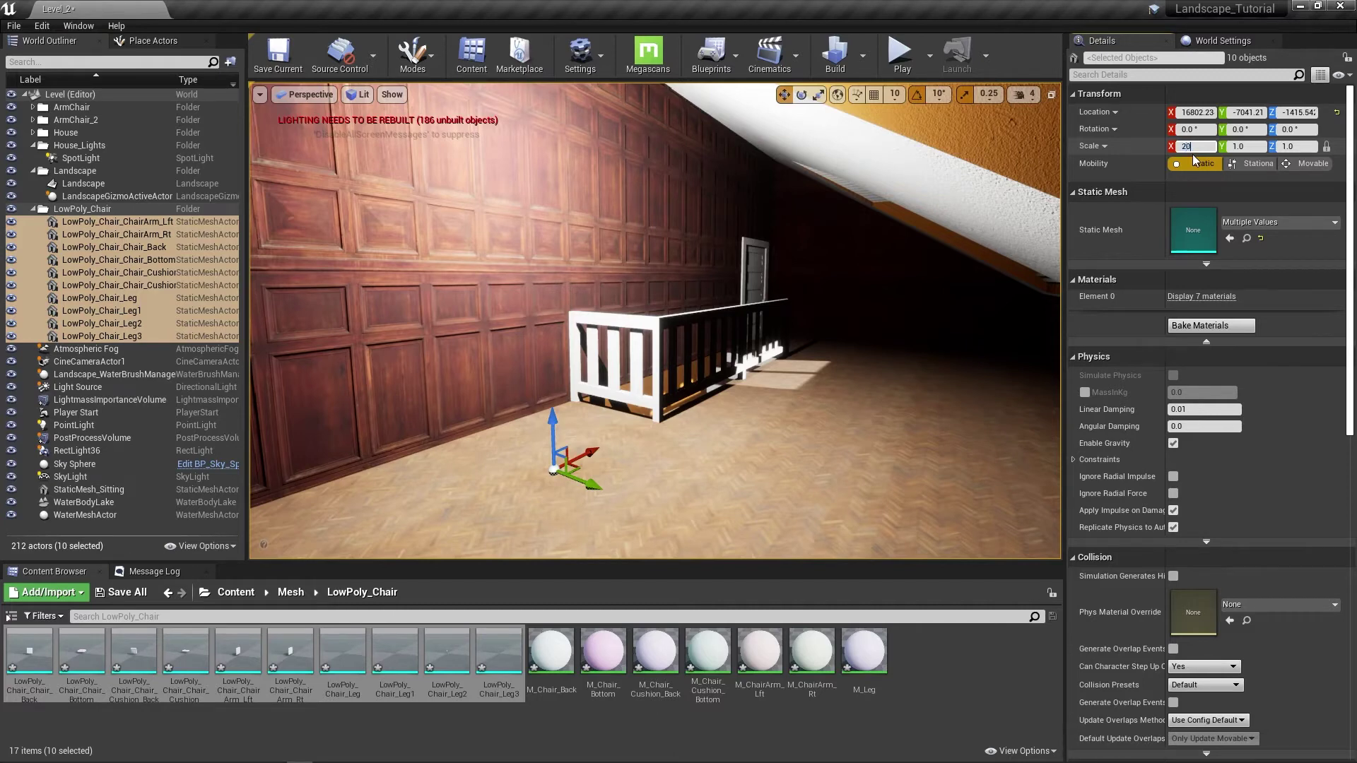
{"action": "key", "text": "Return"}
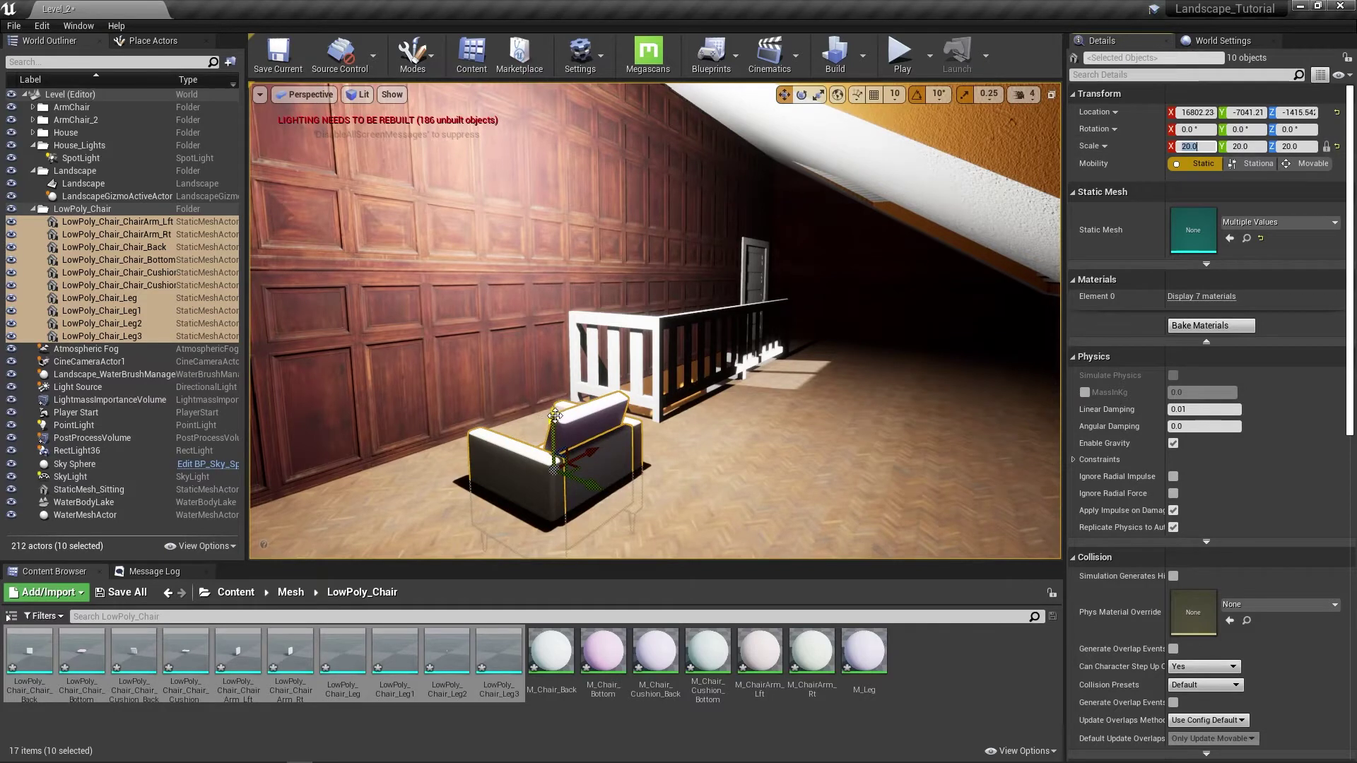
Raise the whole chair onto the floor at about Z -1361 and rotate it -140° about Z so its seat faces the camera
{"action": "left_click_drag", "start_coordinate": [555, 416], "coordinate": [526, 342]}
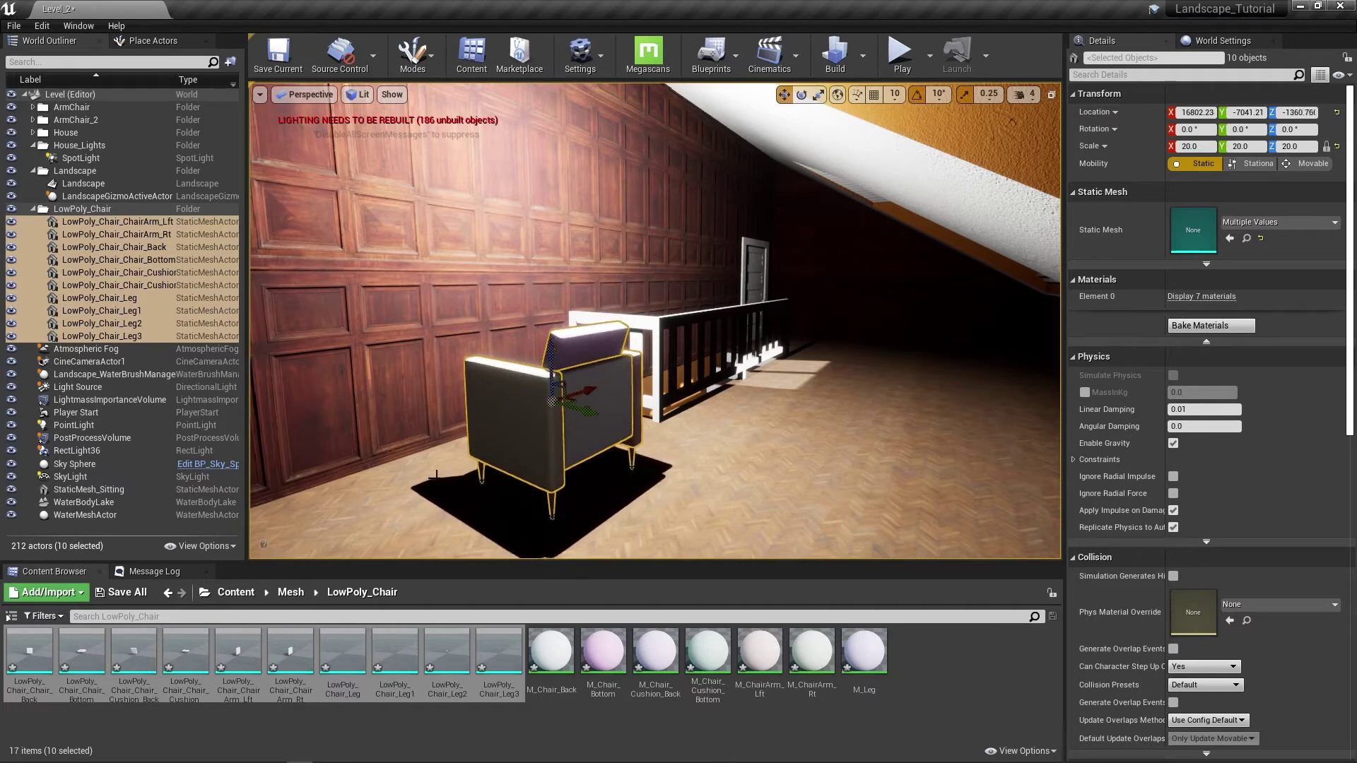
{"action": "key", "text": "e"}
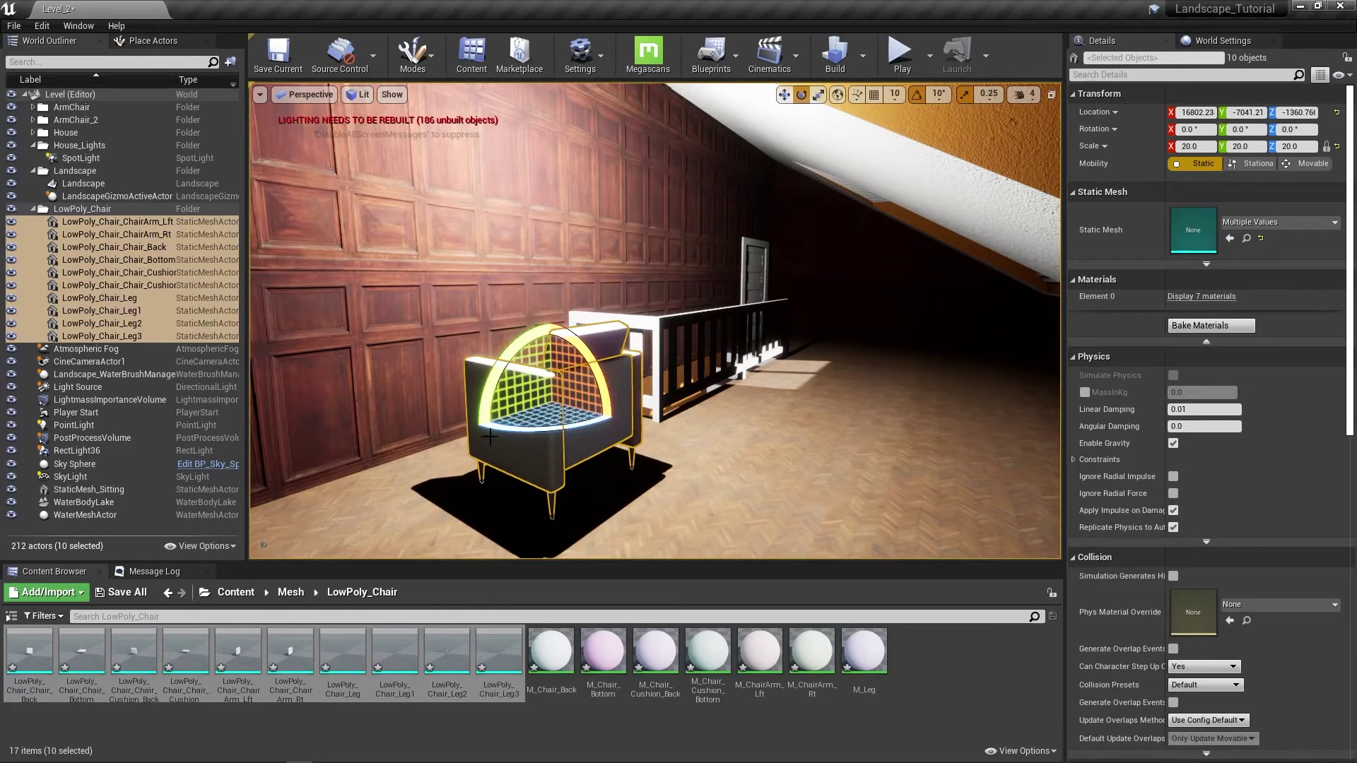
{"action": "left_click_drag", "start_coordinate": [483, 422], "coordinate": [581, 436]}
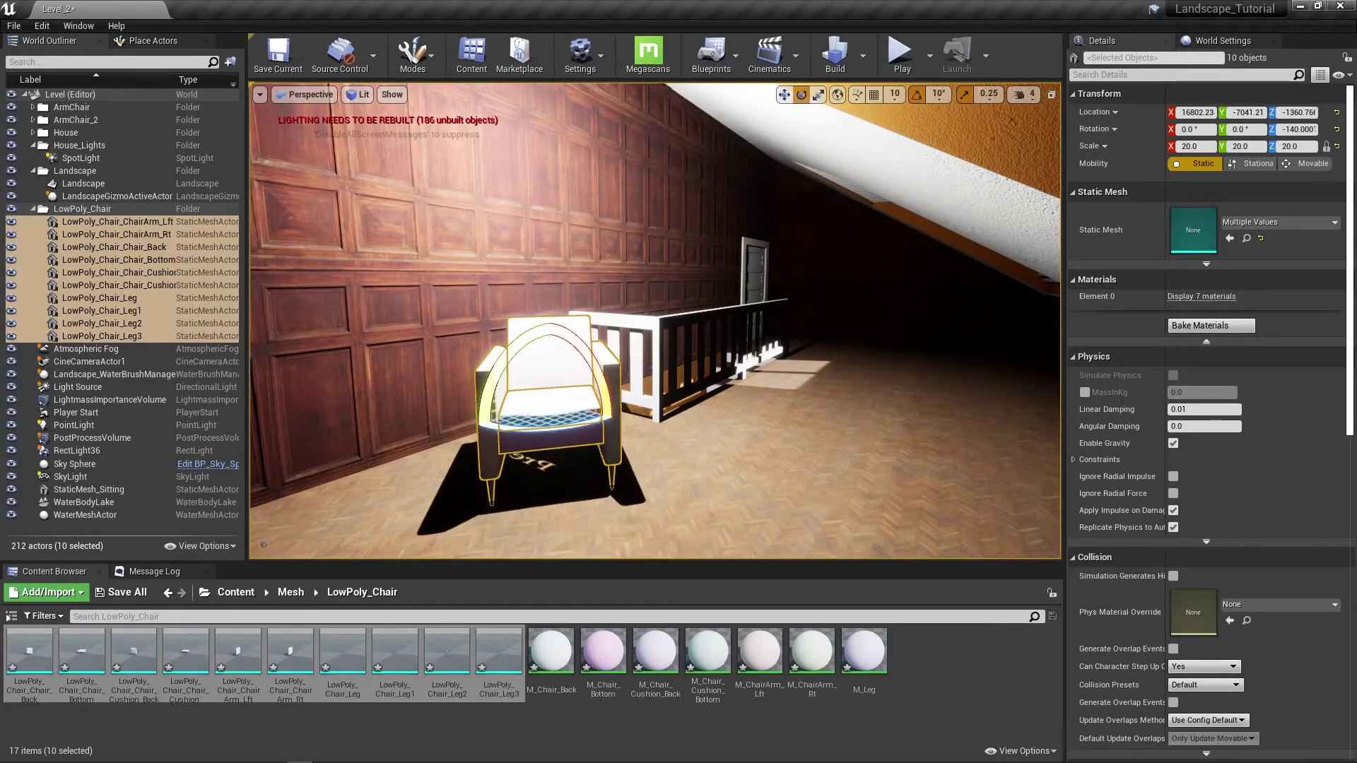
Set the mobility of the point light above the chair to Movable
{"action": "right_click_drag", "start_coordinate": [393, 393], "coordinate": [419, 393]}
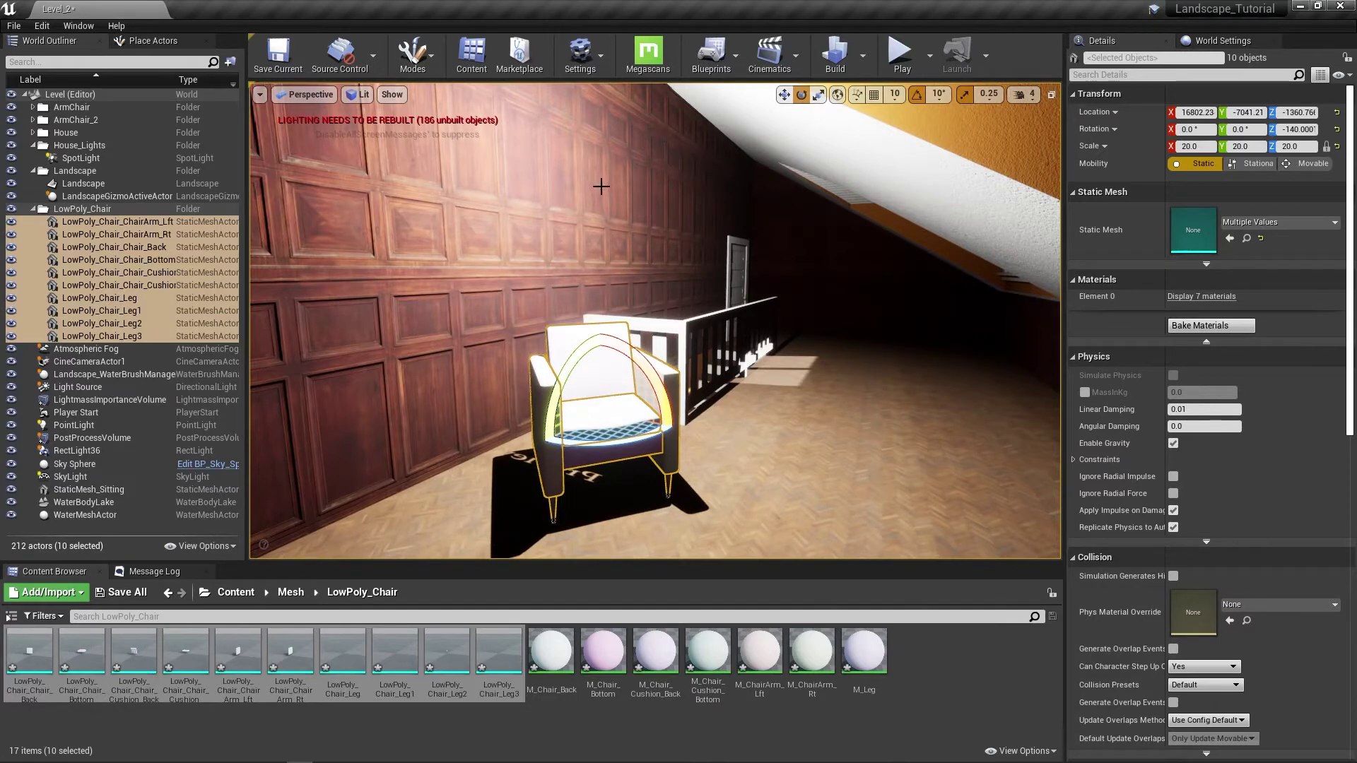
{"action": "right_click_drag", "start_coordinate": [575, 206], "coordinate": [539, 177]}
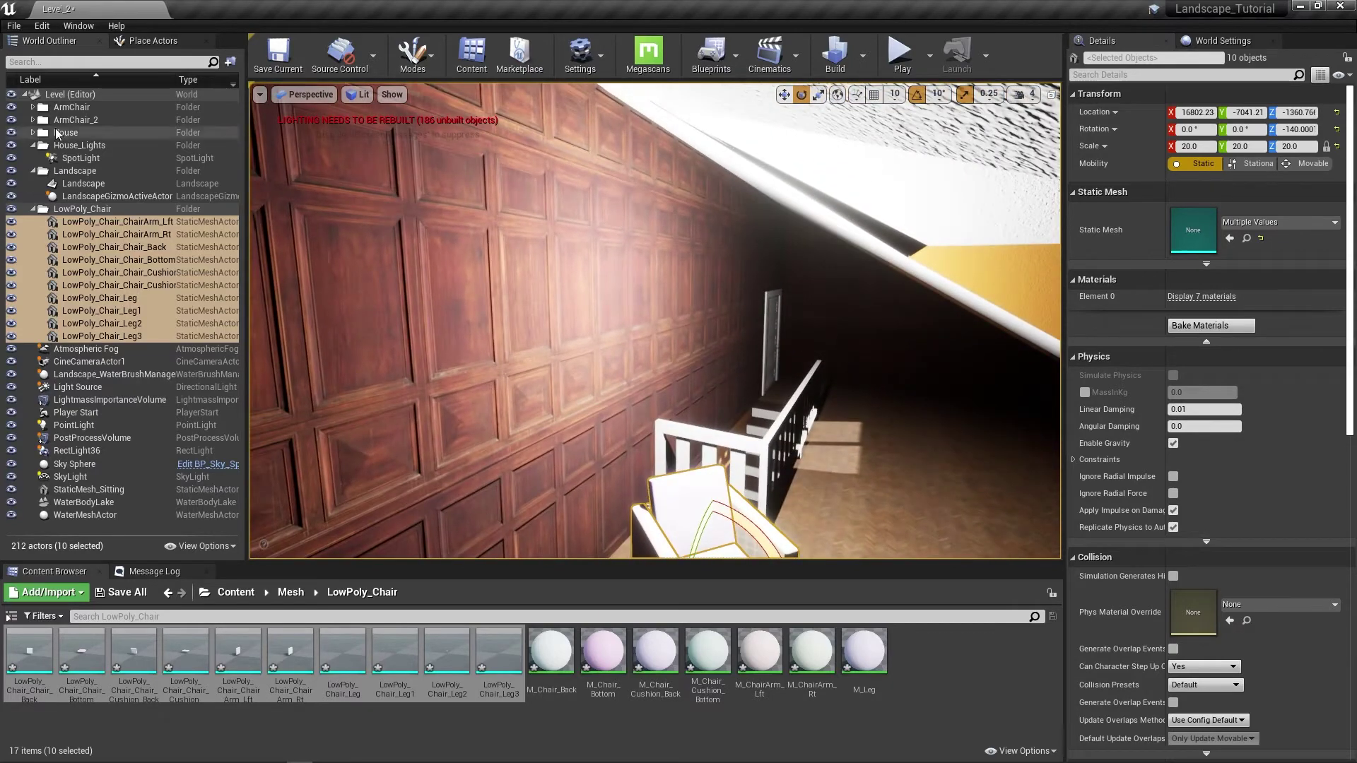
{"action": "left_click", "coordinate": [83, 425]}
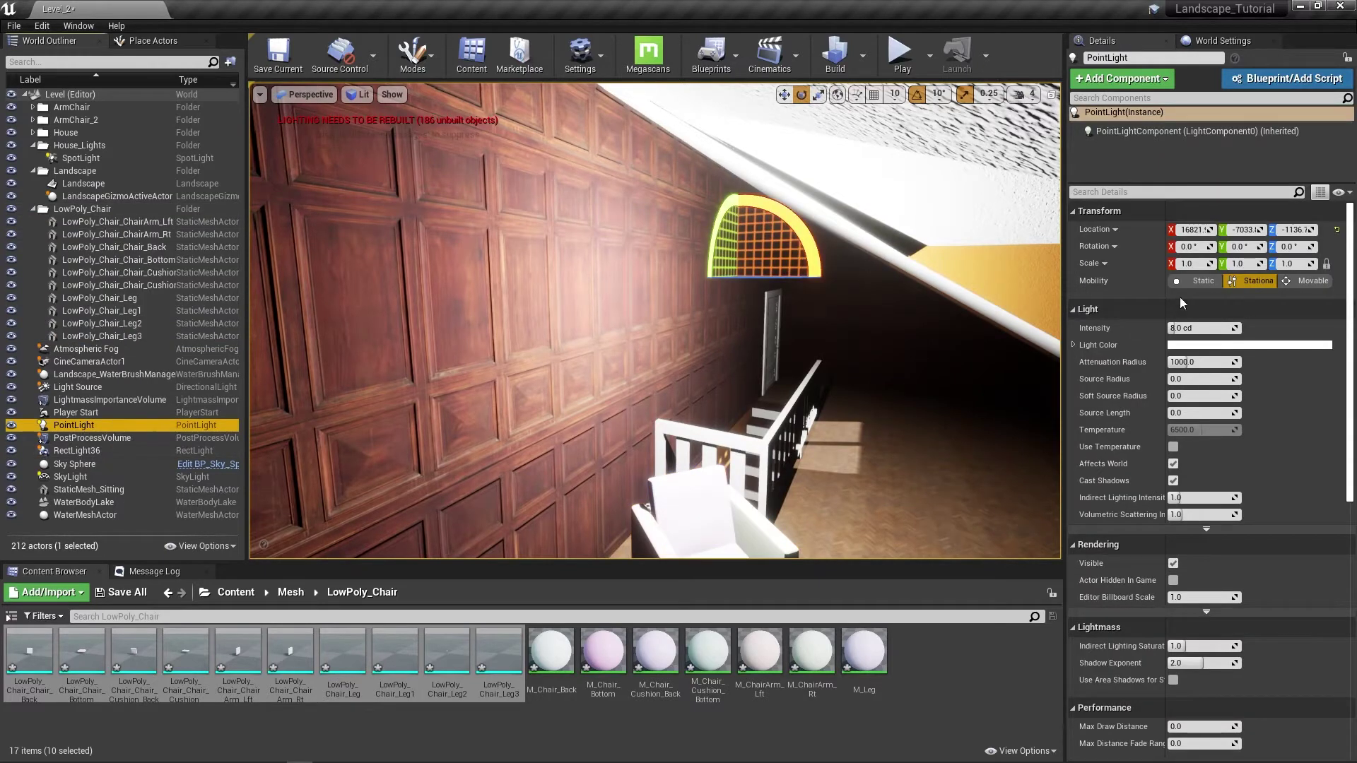
{"action": "left_click", "coordinate": [1307, 280]}
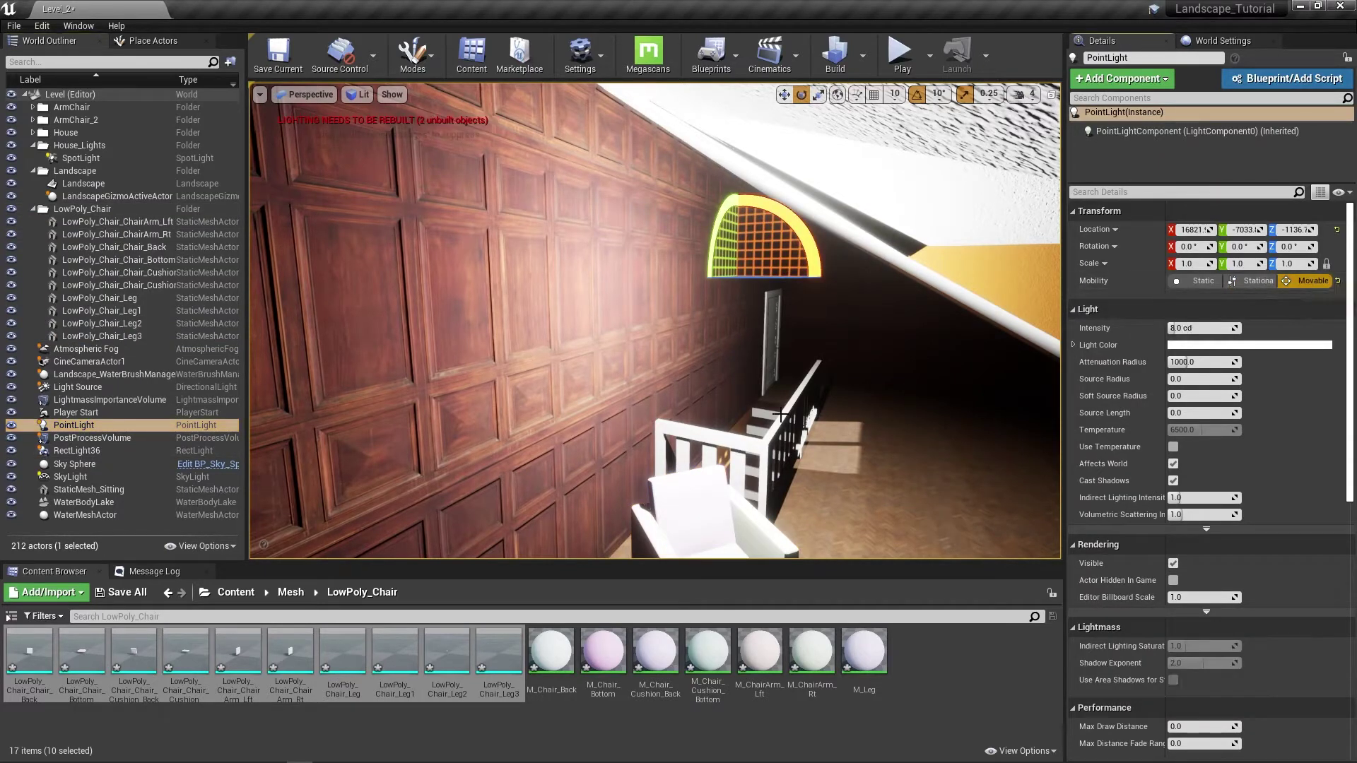
{"action": "mouse_move", "coordinate": [735, 418]}
{"action": "middle_mouse_down"}
{"action": "mouse_move", "coordinate": [715, 399]}
{"action": "mouse_move", "coordinate": [740, 430]}
{"action": "middle_mouse_up"}
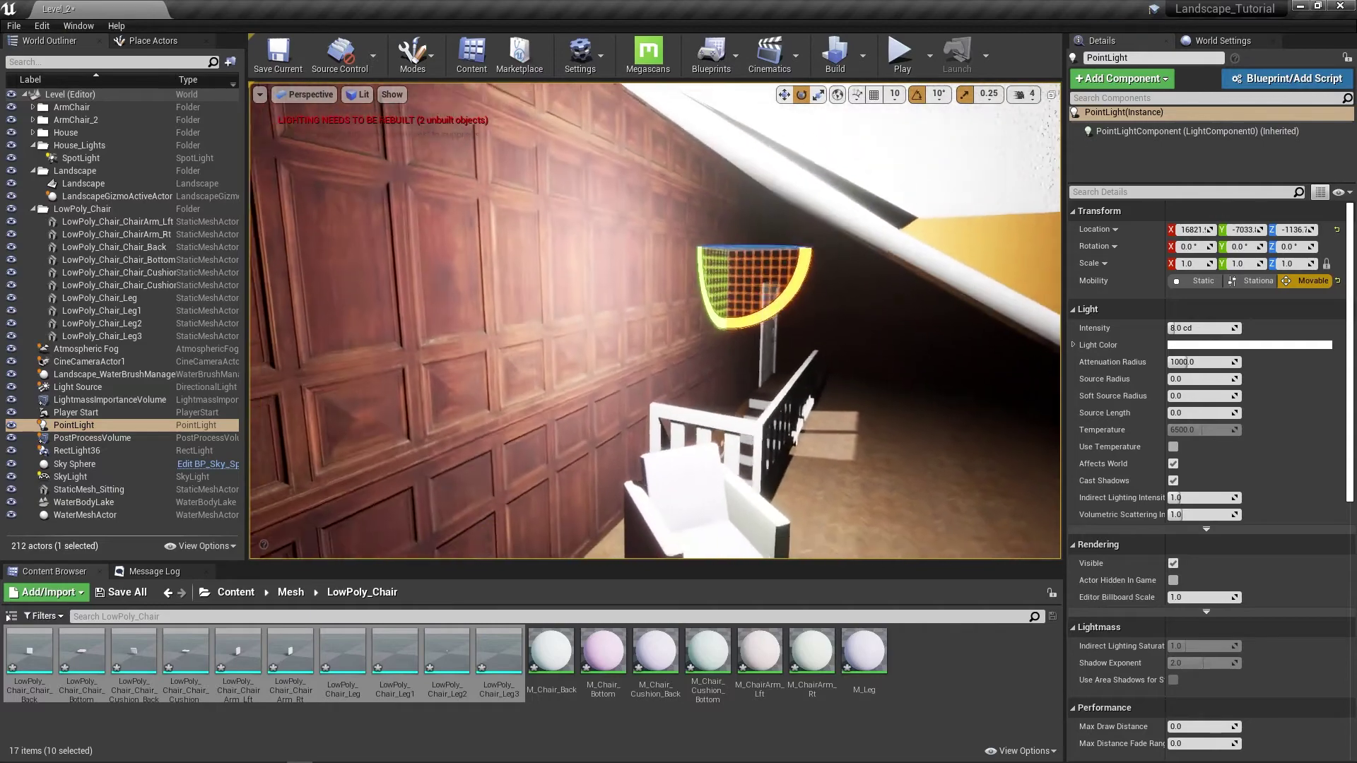
Select the chair's left arm mesh, LowPoly_Chair_ChairArm_Lft, to inspect its assigned material
{"action": "right_click_drag", "start_coordinate": [739, 430], "coordinate": [784, 450]}
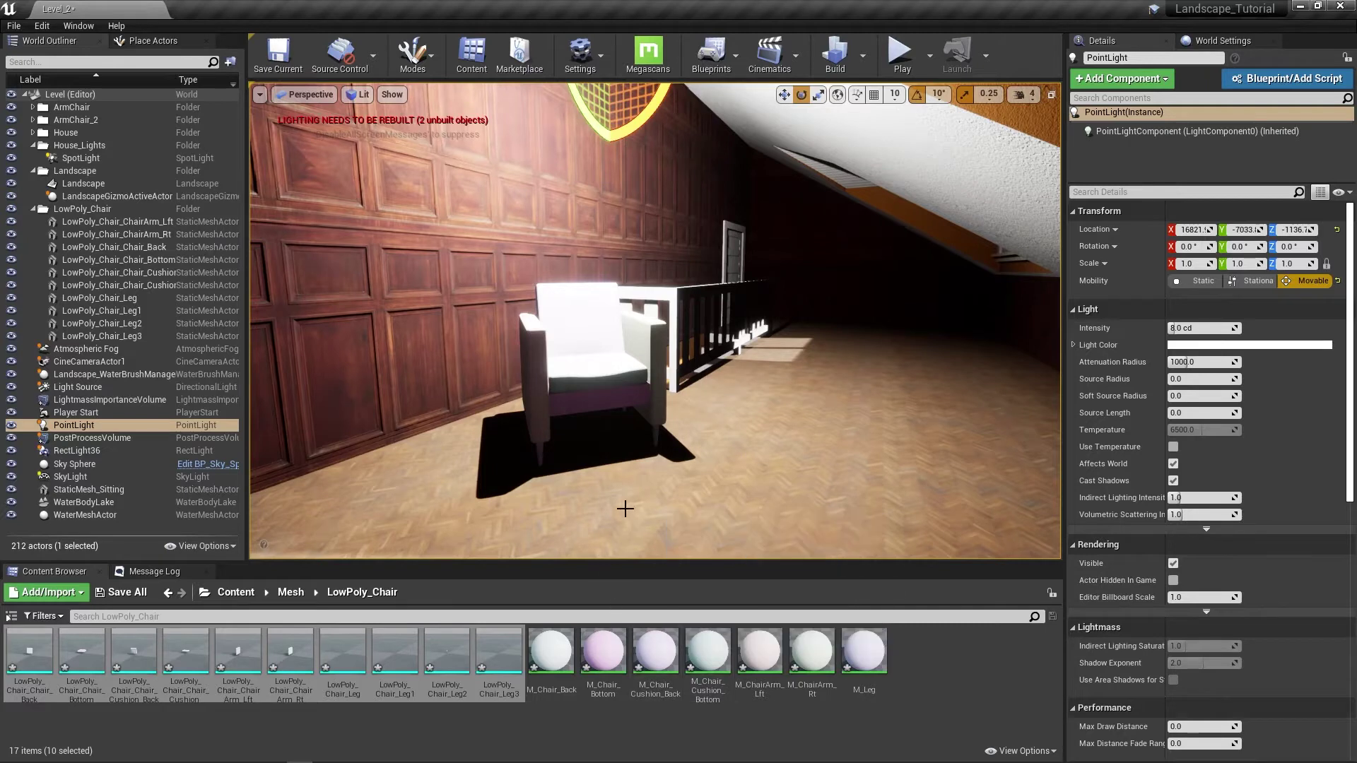
{"action": "left_click", "coordinate": [136, 223]}
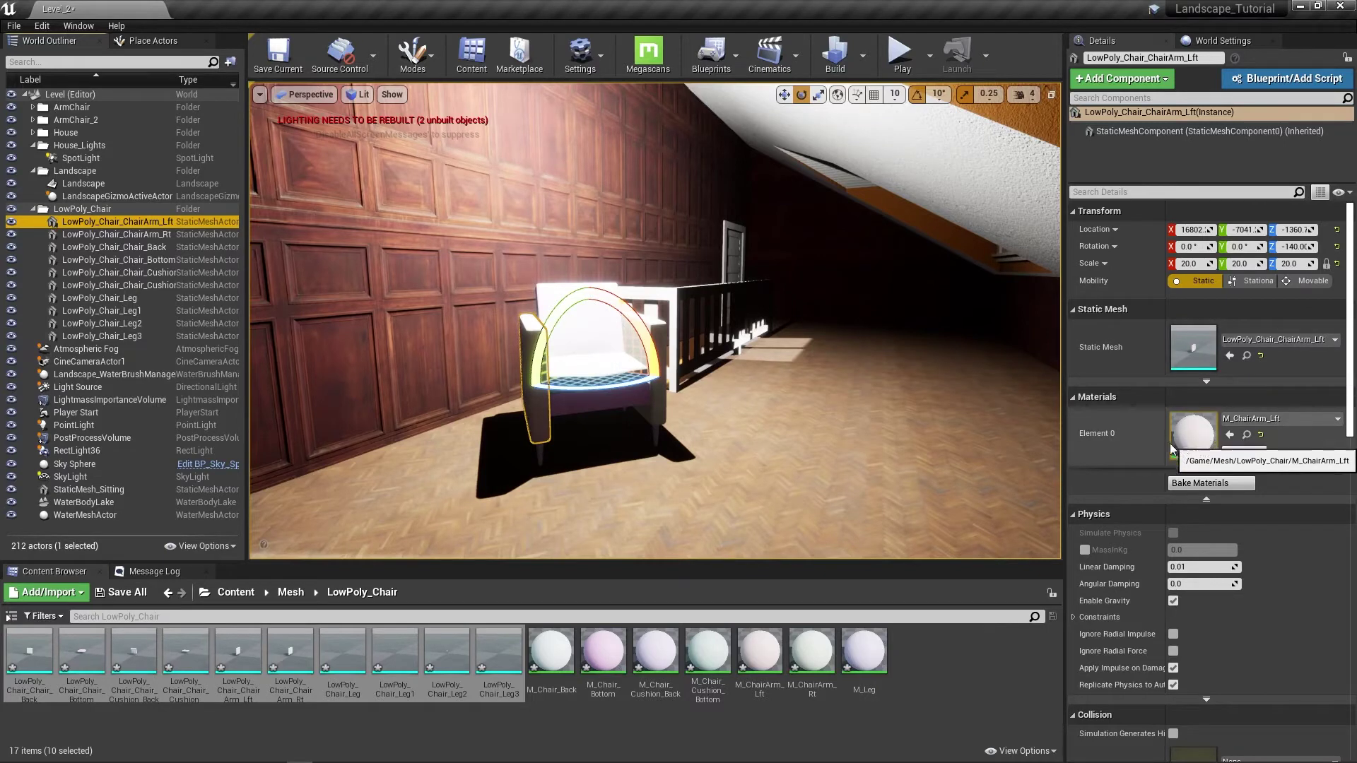
Switch to Quixel Bridge and open the Pattern category of the Fabric surfaces
{"action": "mouse_move", "coordinate": [19, 760]}
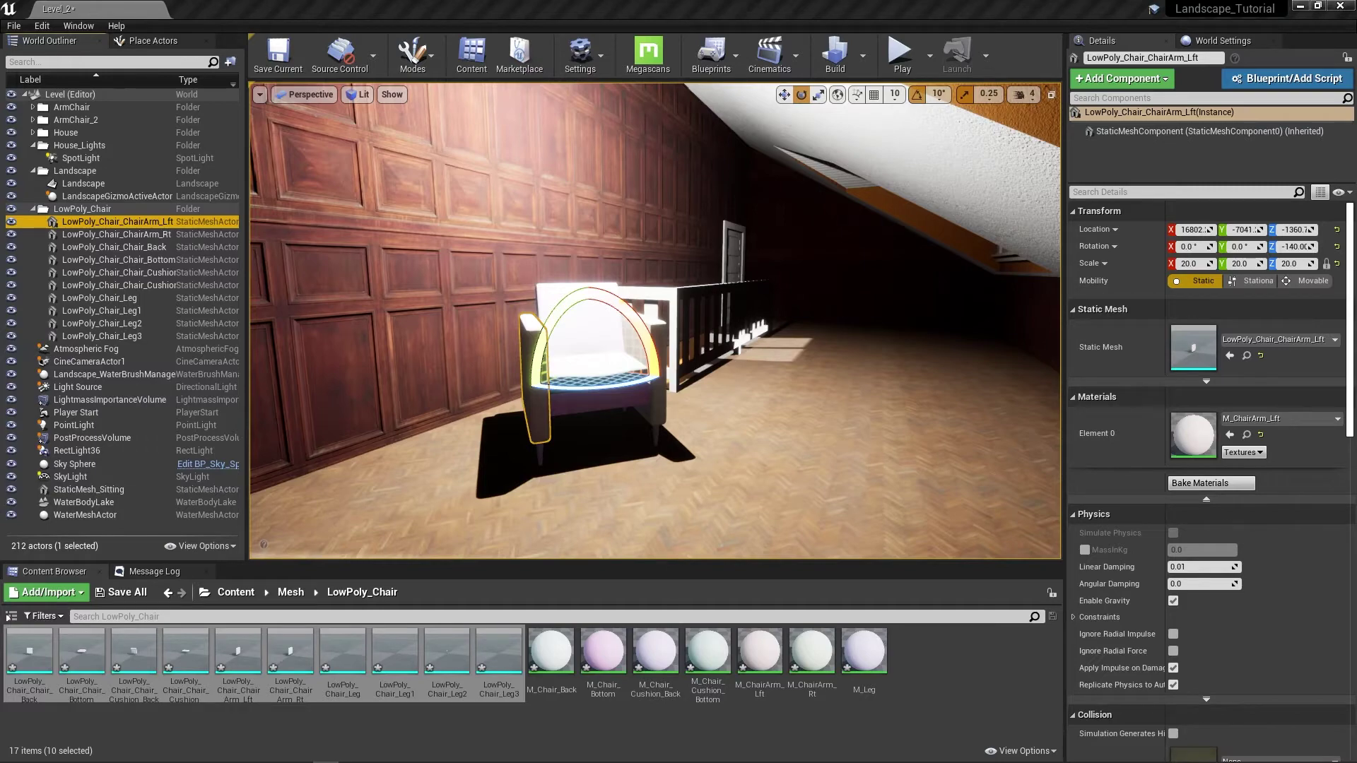
{"action": "left_click_drag", "start_coordinate": [0, 131], "coordinate": [596, 0]}
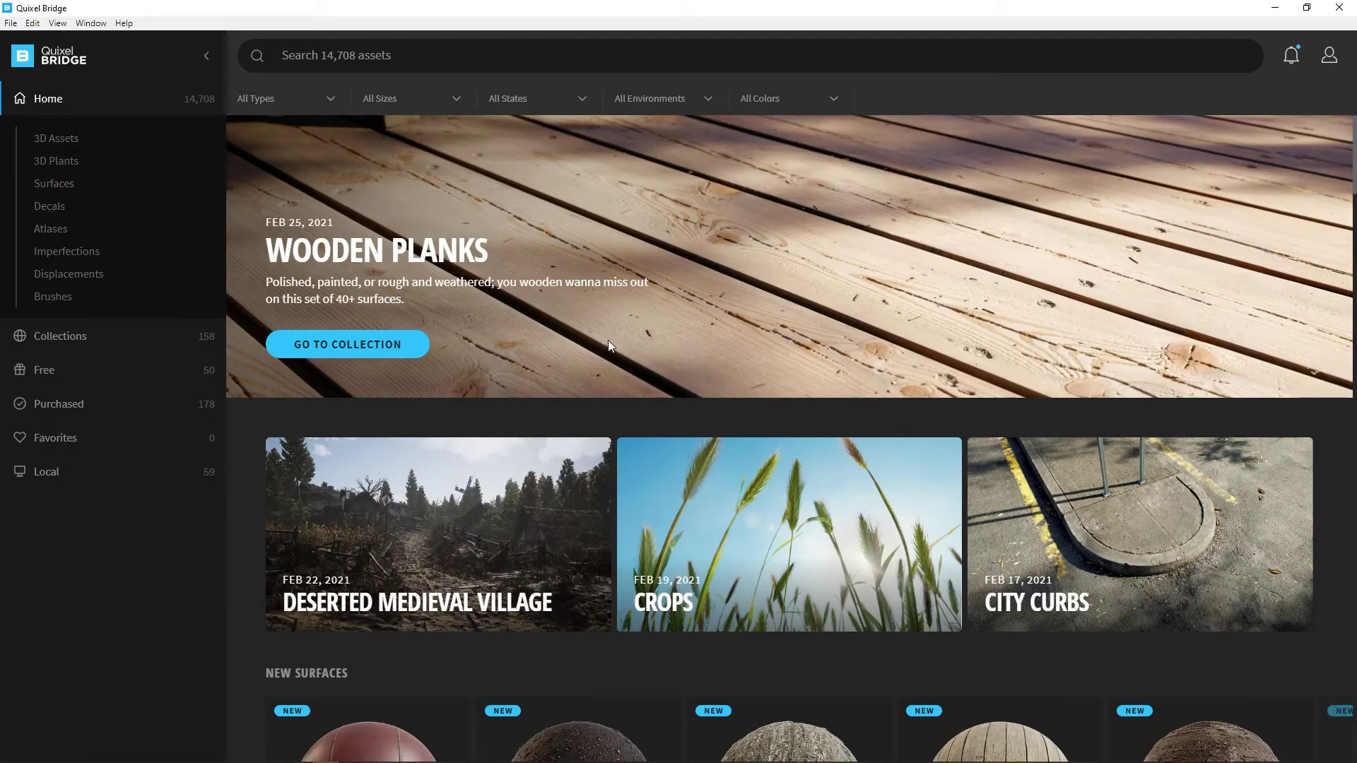
{"action": "left_click", "coordinate": [54, 184]}
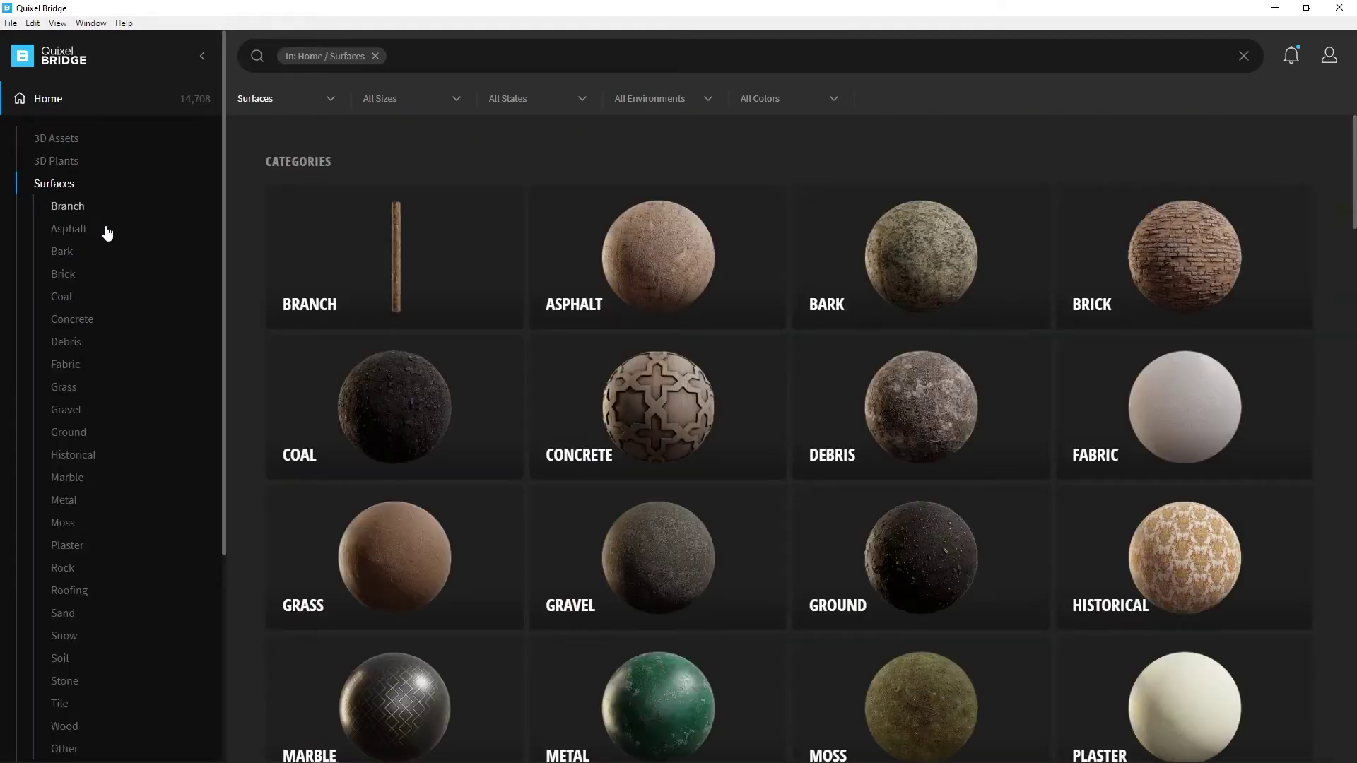
{"action": "scroll", "coordinate": [92, 318], "scroll_direction": "down", "scroll_amount": 2}
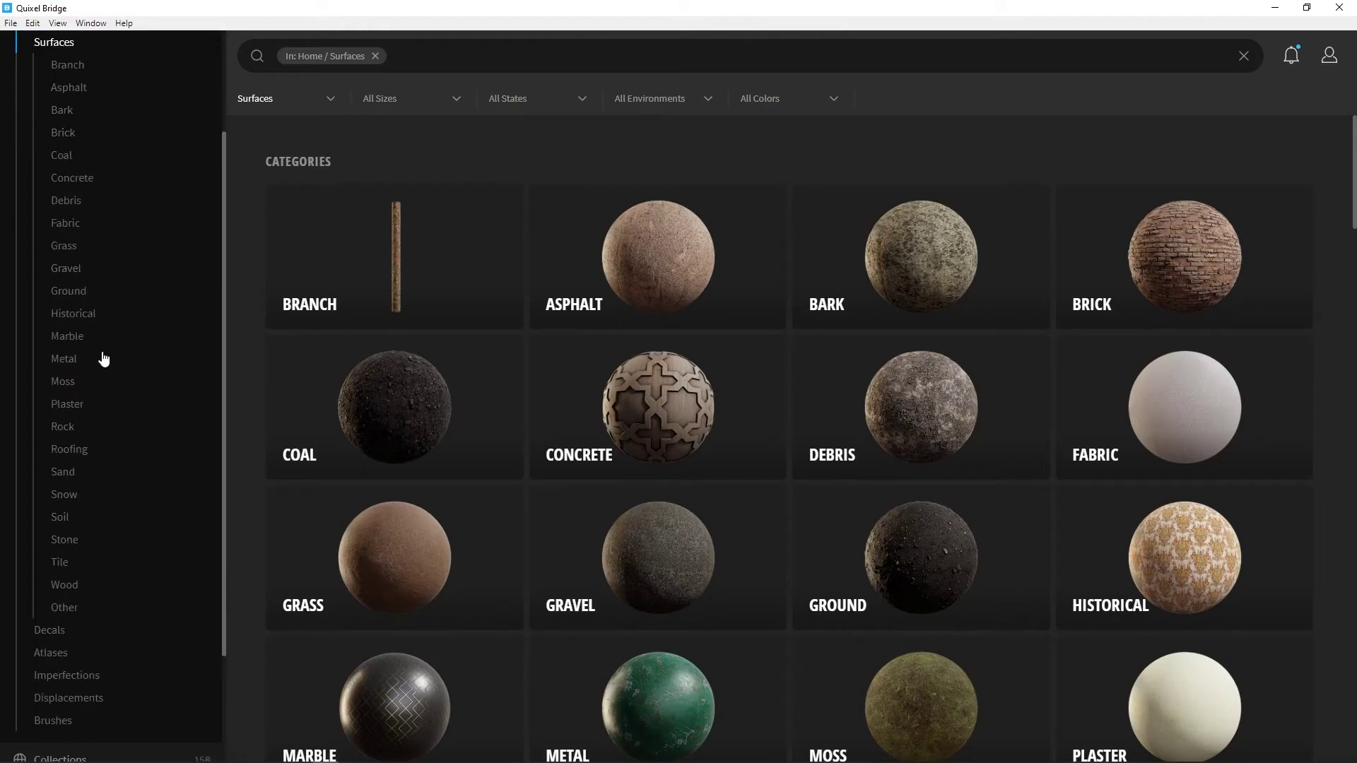
{"action": "left_click", "coordinate": [67, 223]}
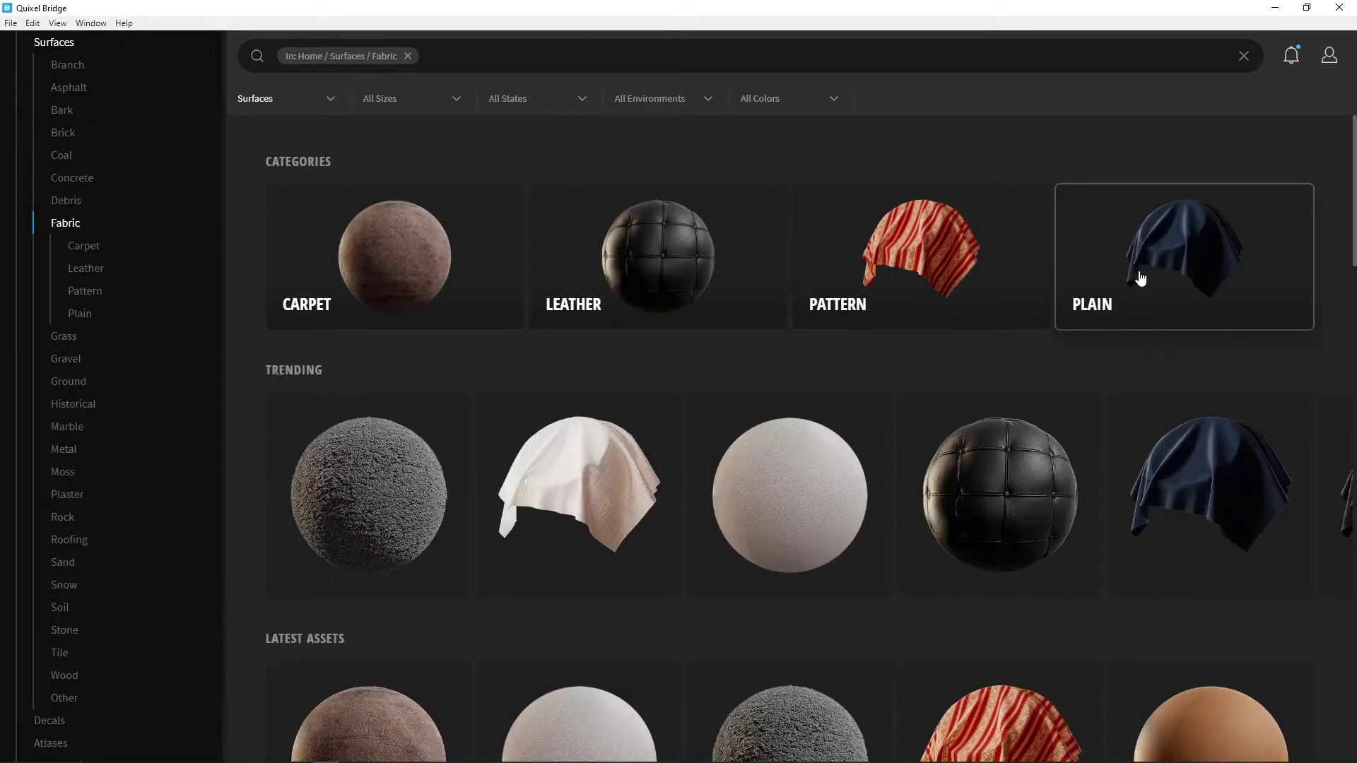
{"action": "left_click", "coordinate": [917, 255]}
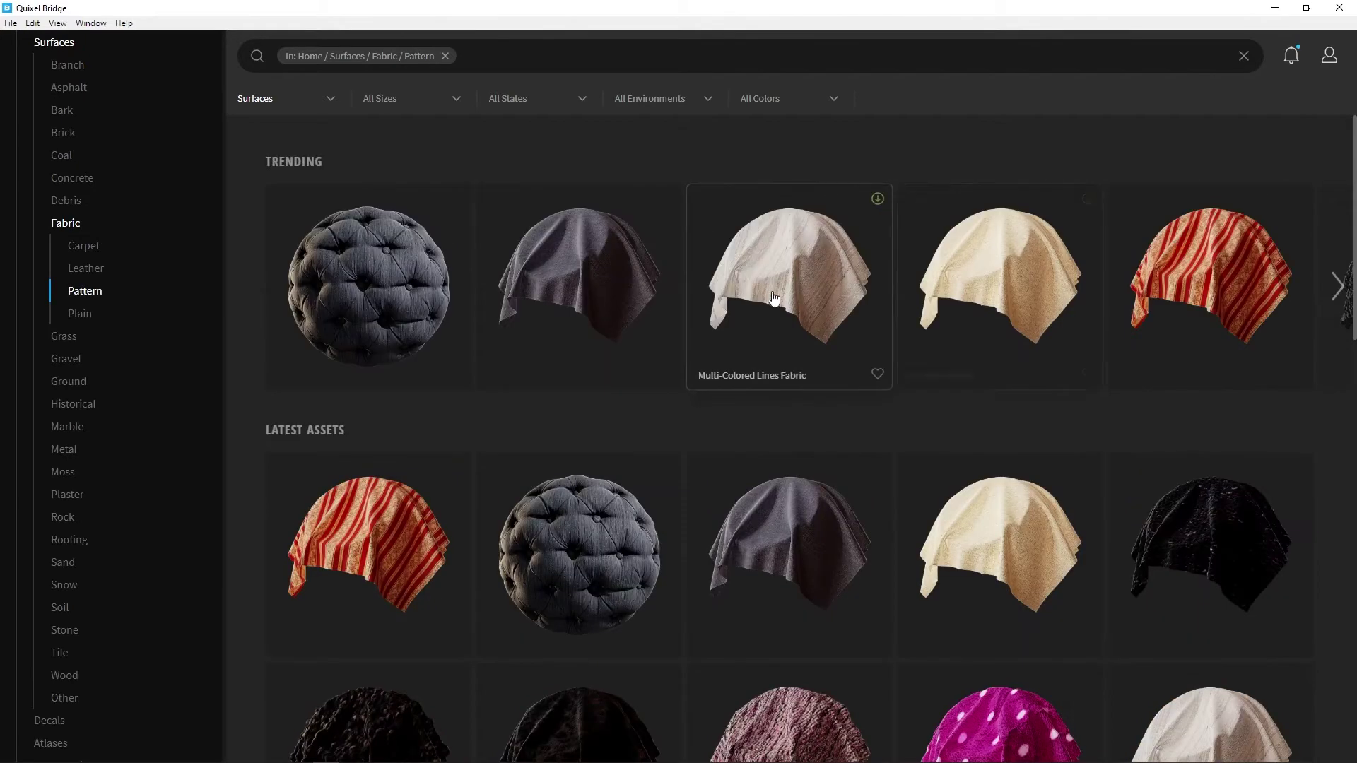
Look through the patterned fabric surfaces for a material that suits the chair
{"action": "scroll", "coordinate": [712, 311], "scroll_direction": "down", "scroll_amount": 1}
{"action": "scroll", "coordinate": [712, 311], "scroll_direction": "down", "scroll_amount": 3}
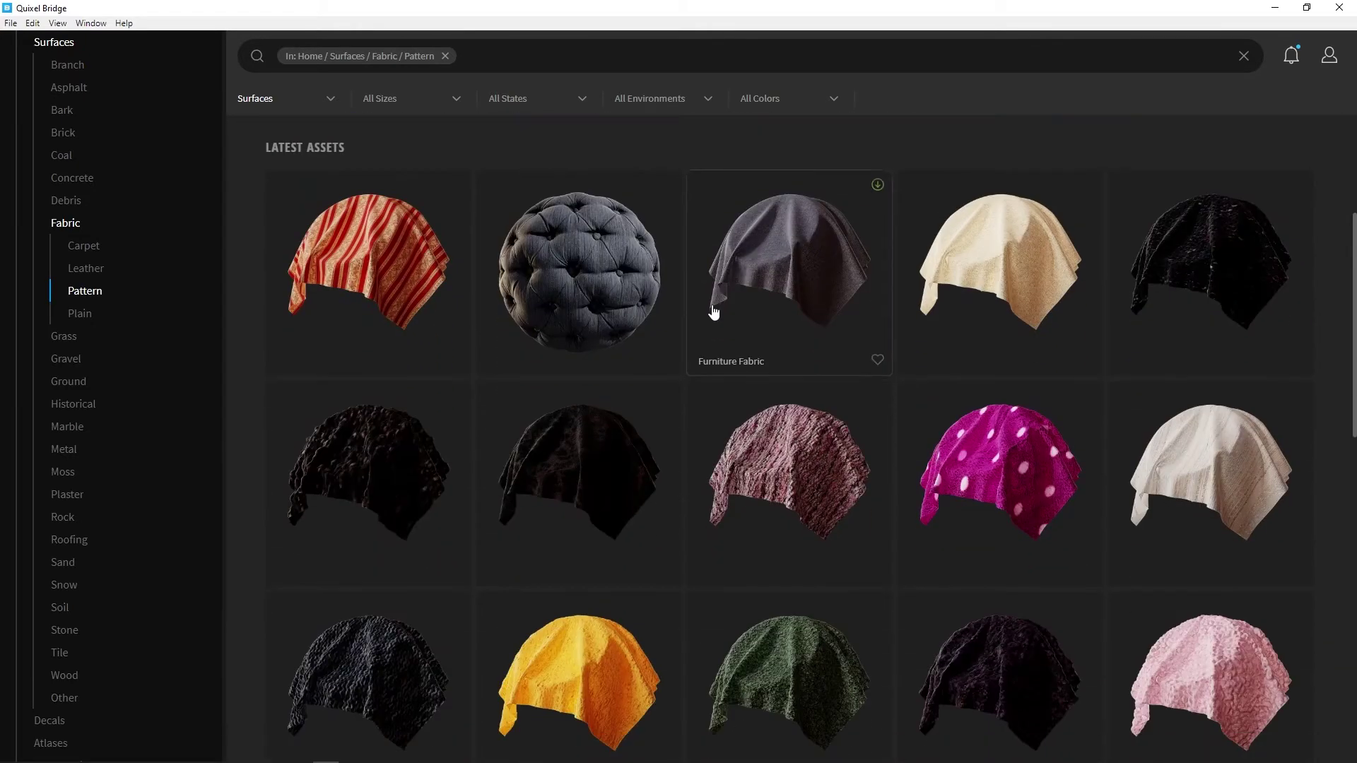
{"action": "scroll", "coordinate": [714, 396], "scroll_direction": "down", "scroll_amount": 5}
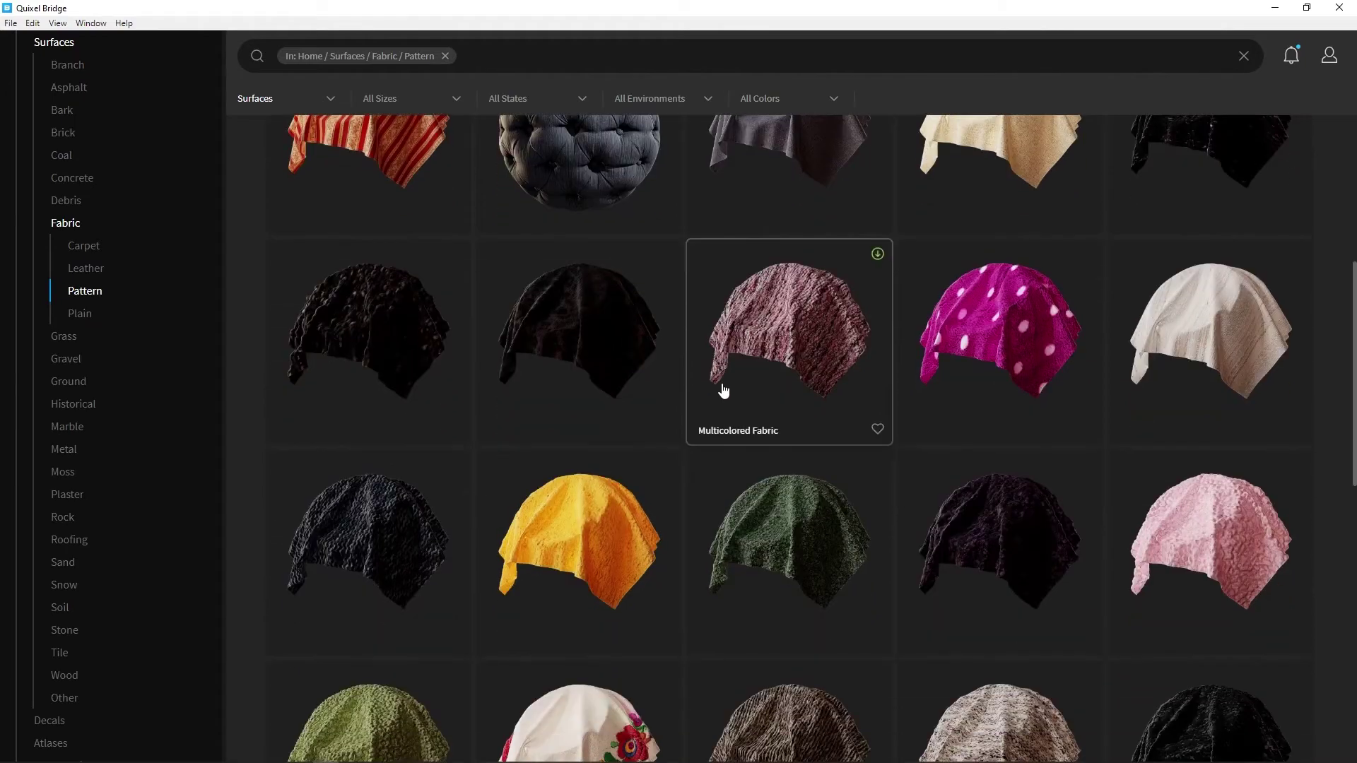
{"action": "scroll", "coordinate": [723, 385], "scroll_direction": "down", "scroll_amount": 7}
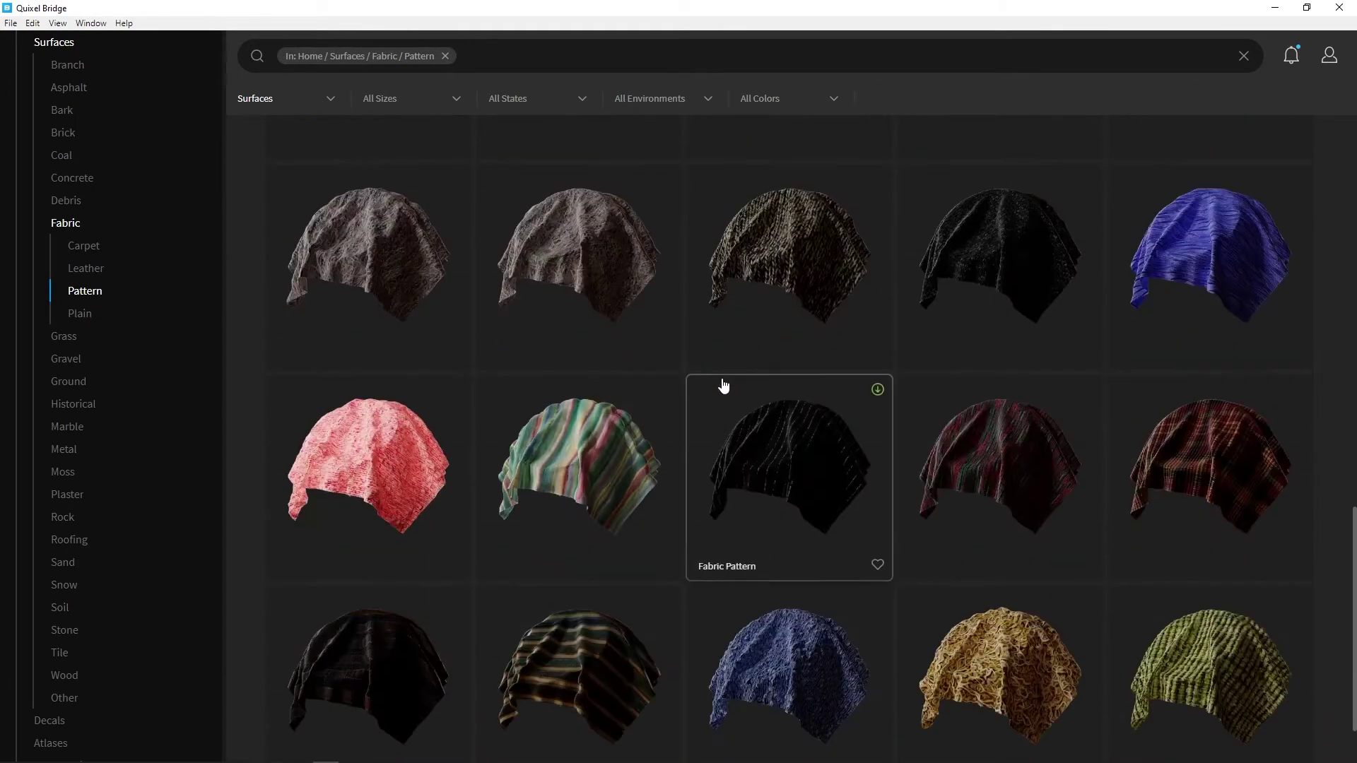
{"action": "scroll", "coordinate": [721, 379], "scroll_direction": "down", "scroll_amount": 1}
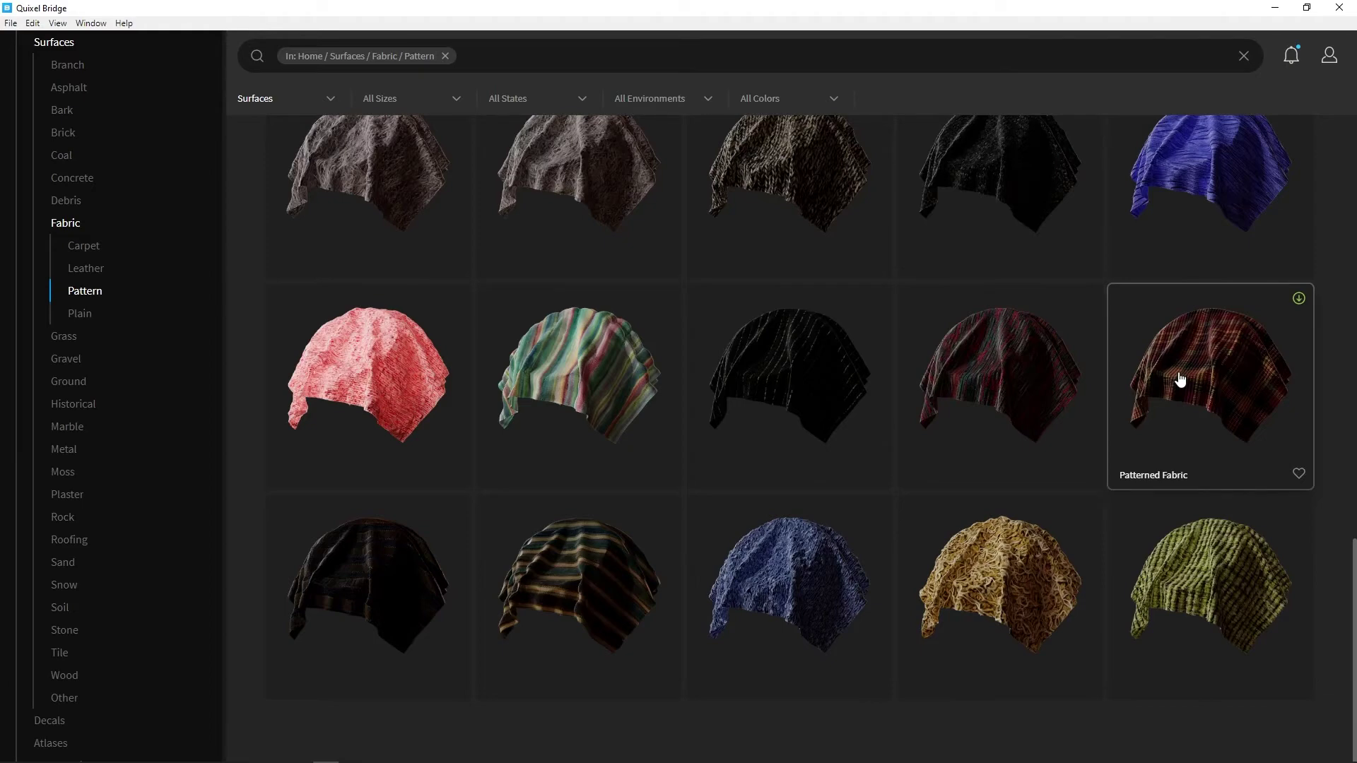
{"action": "scroll", "coordinate": [1180, 379], "scroll_direction": "up", "scroll_amount": 15}
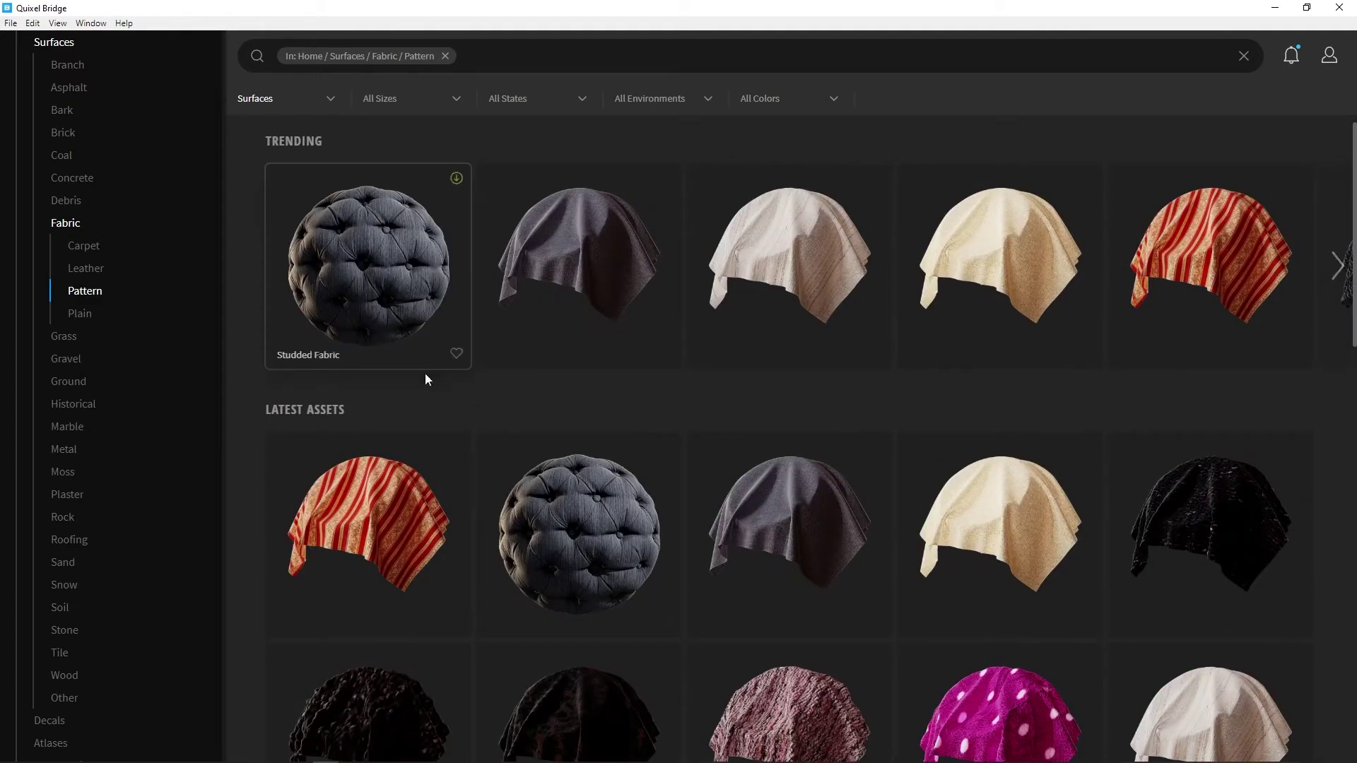
{"action": "scroll", "coordinate": [795, 498], "scroll_direction": "down", "scroll_amount": 2}
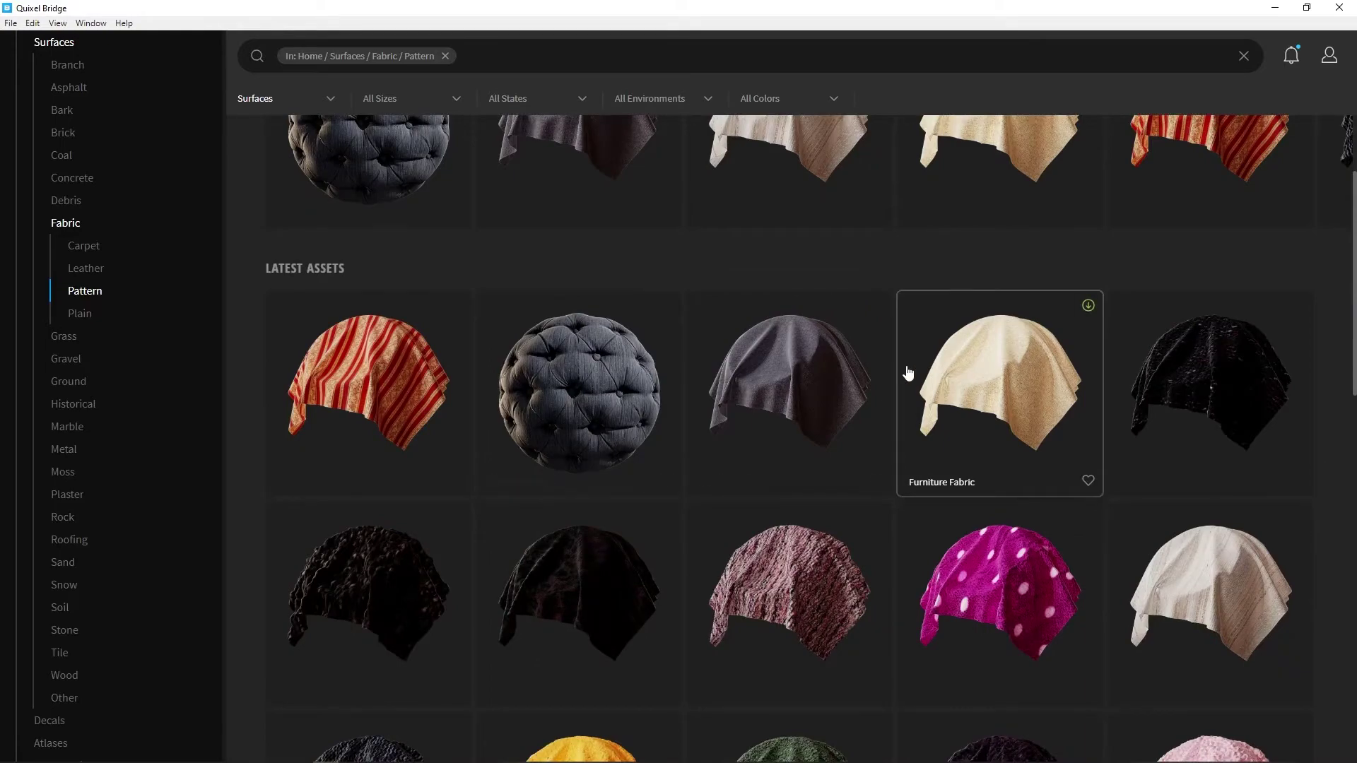
{"action": "scroll", "coordinate": [908, 373], "scroll_direction": "down", "scroll_amount": 5}
{"action": "scroll", "coordinate": [909, 373], "scroll_direction": "down", "scroll_amount": 4}
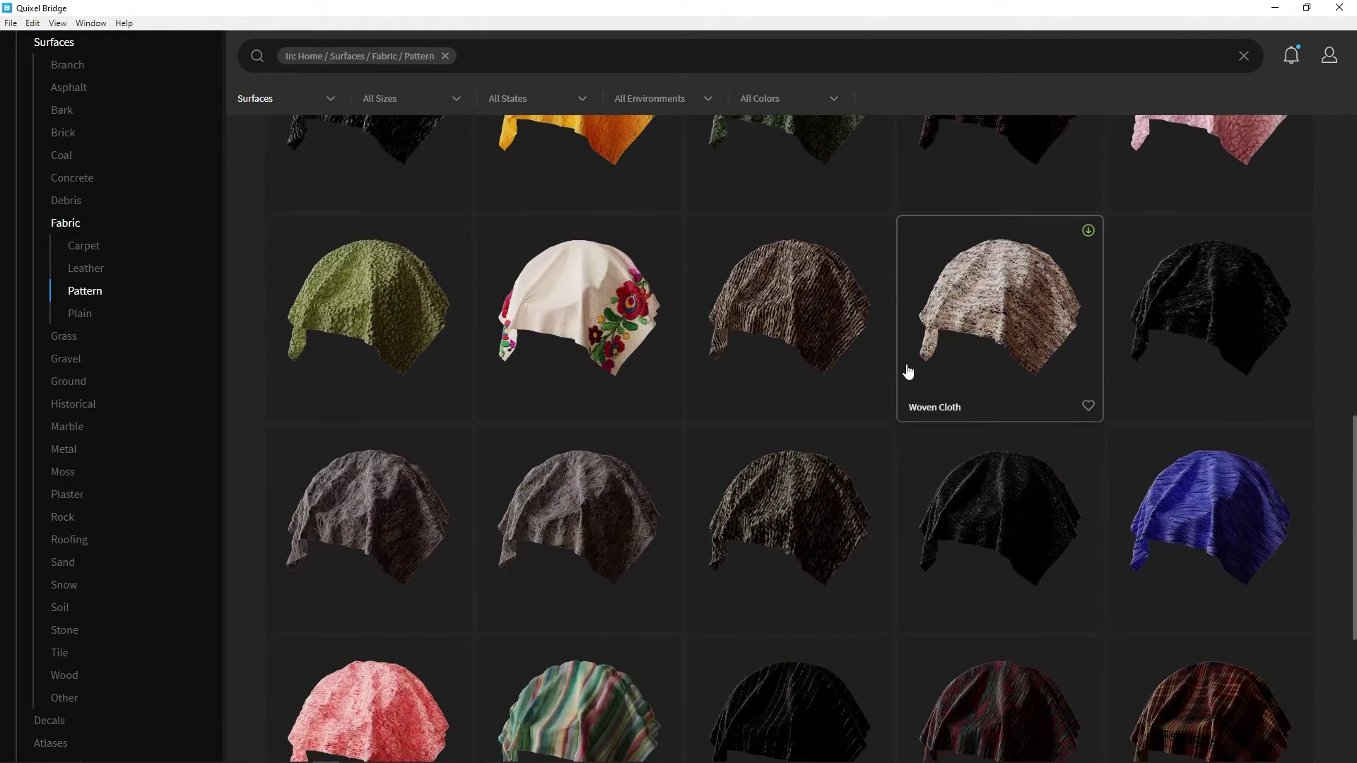
{"action": "scroll", "coordinate": [909, 372], "scroll_direction": "down", "scroll_amount": 4}
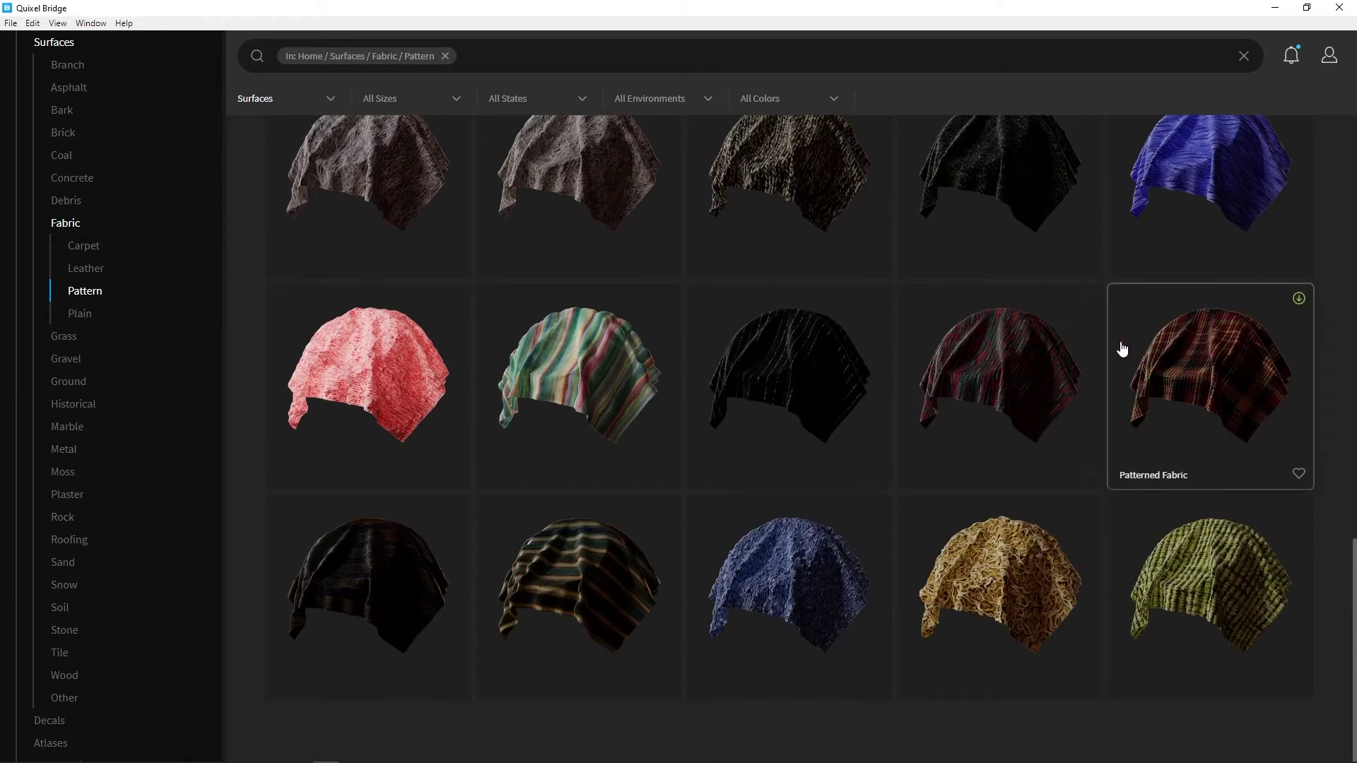
Select the dark red plaid Patterned Fabric surface and open its export settings
{"action": "left_click", "coordinate": [1216, 387]}
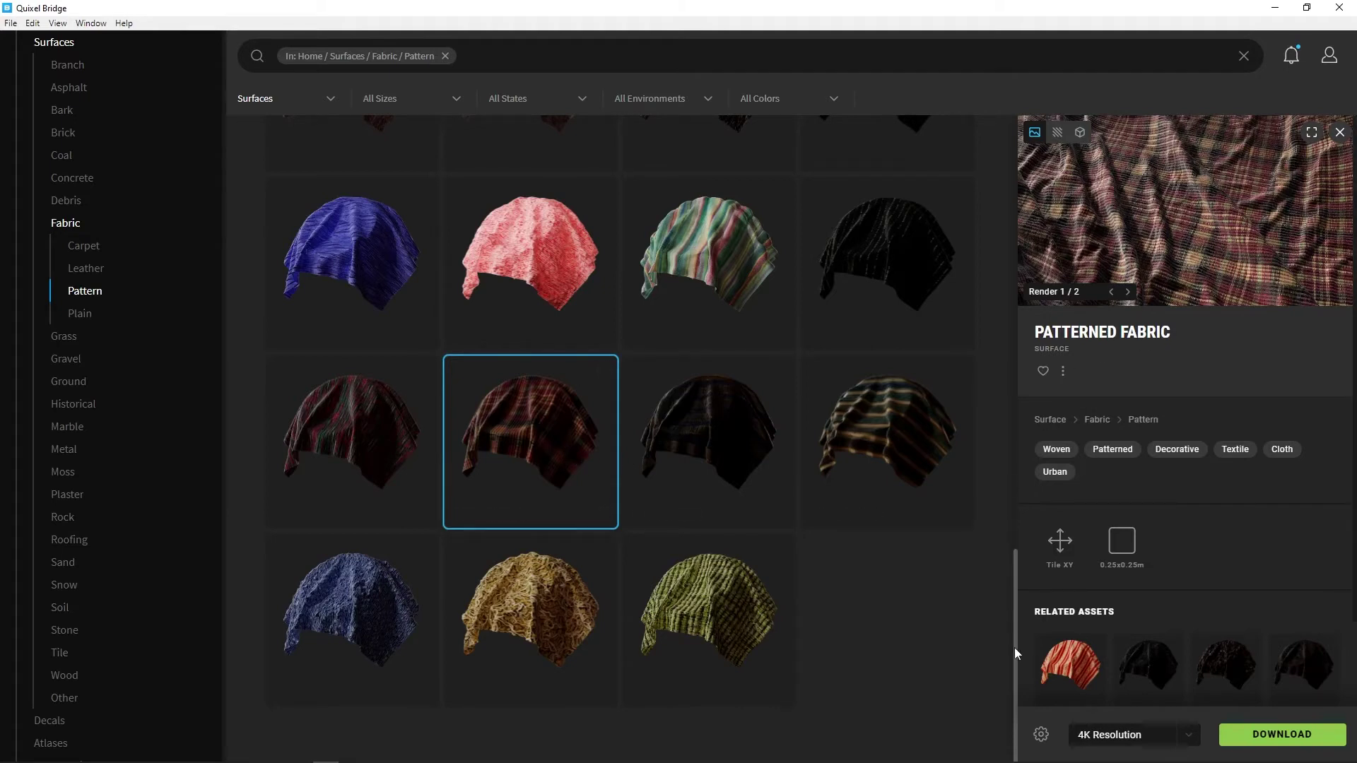
{"action": "left_click", "coordinate": [1042, 735]}
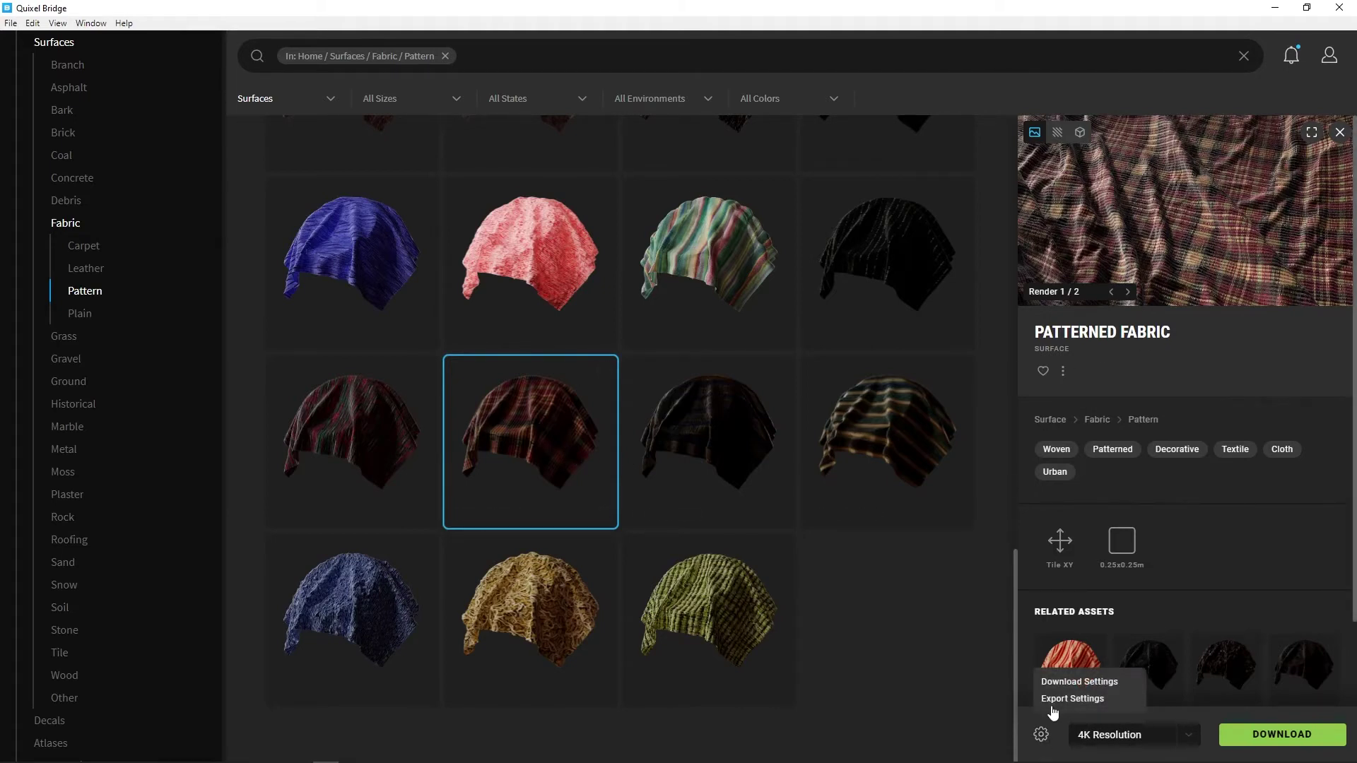
{"action": "left_click", "coordinate": [1055, 700]}
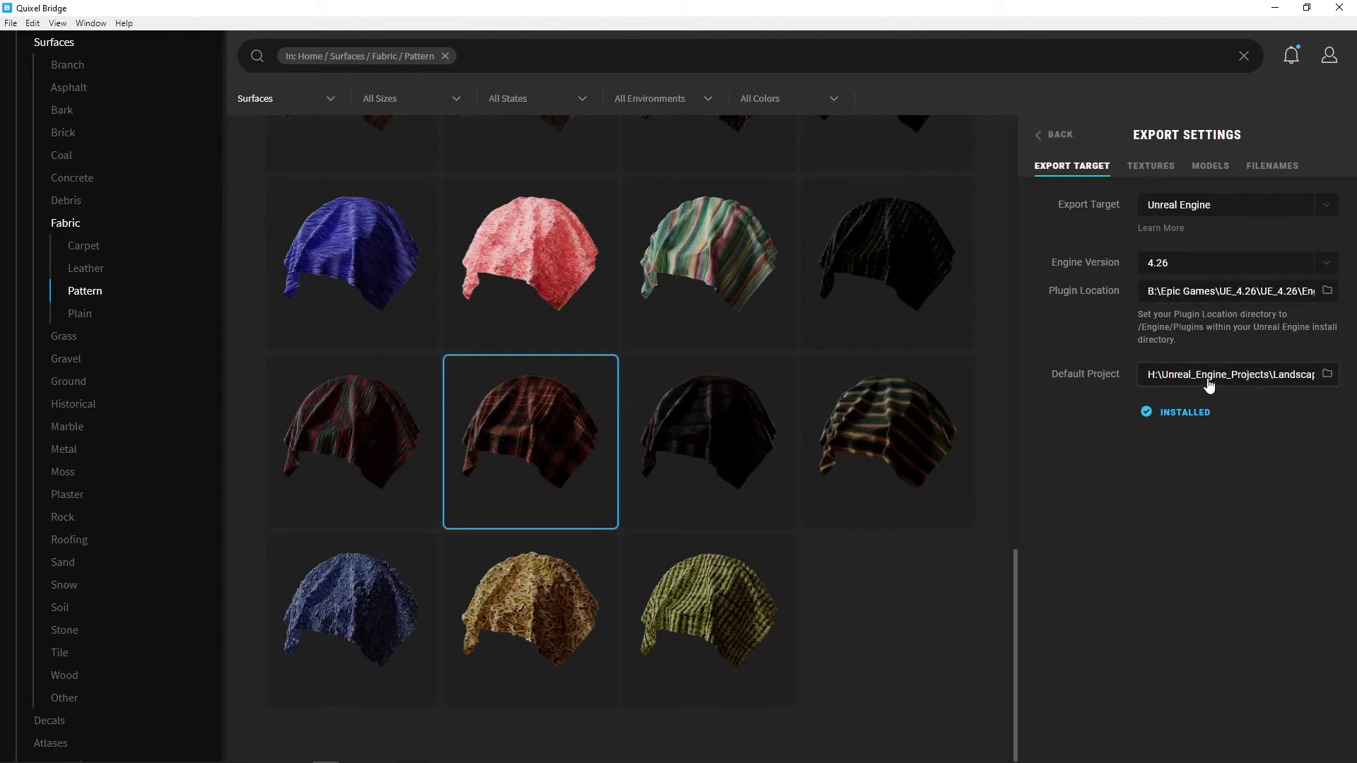
Browse to Unreal_Engine_Projects on the H: drive for the default export project, and cancel the folder selection
{"action": "left_click", "coordinate": [1329, 377]}
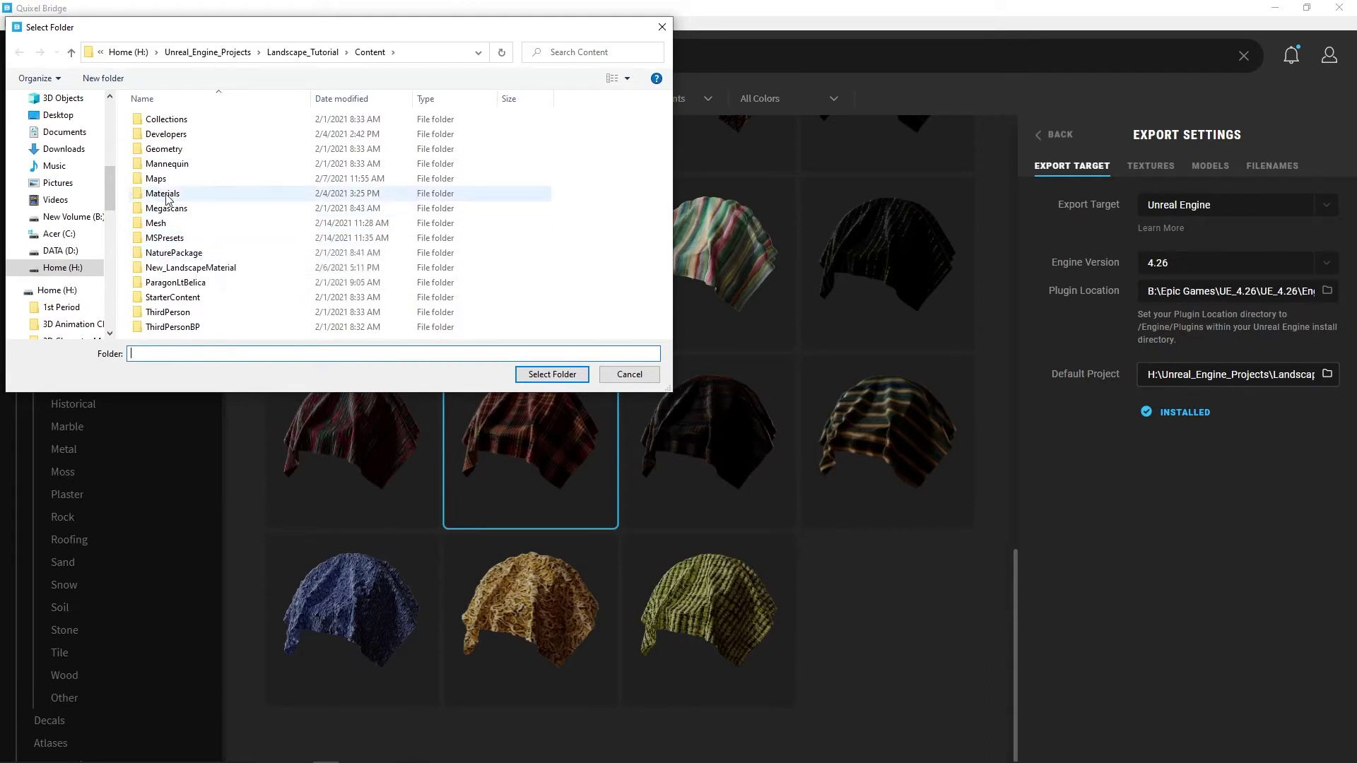
{"action": "left_click", "coordinate": [52, 218]}
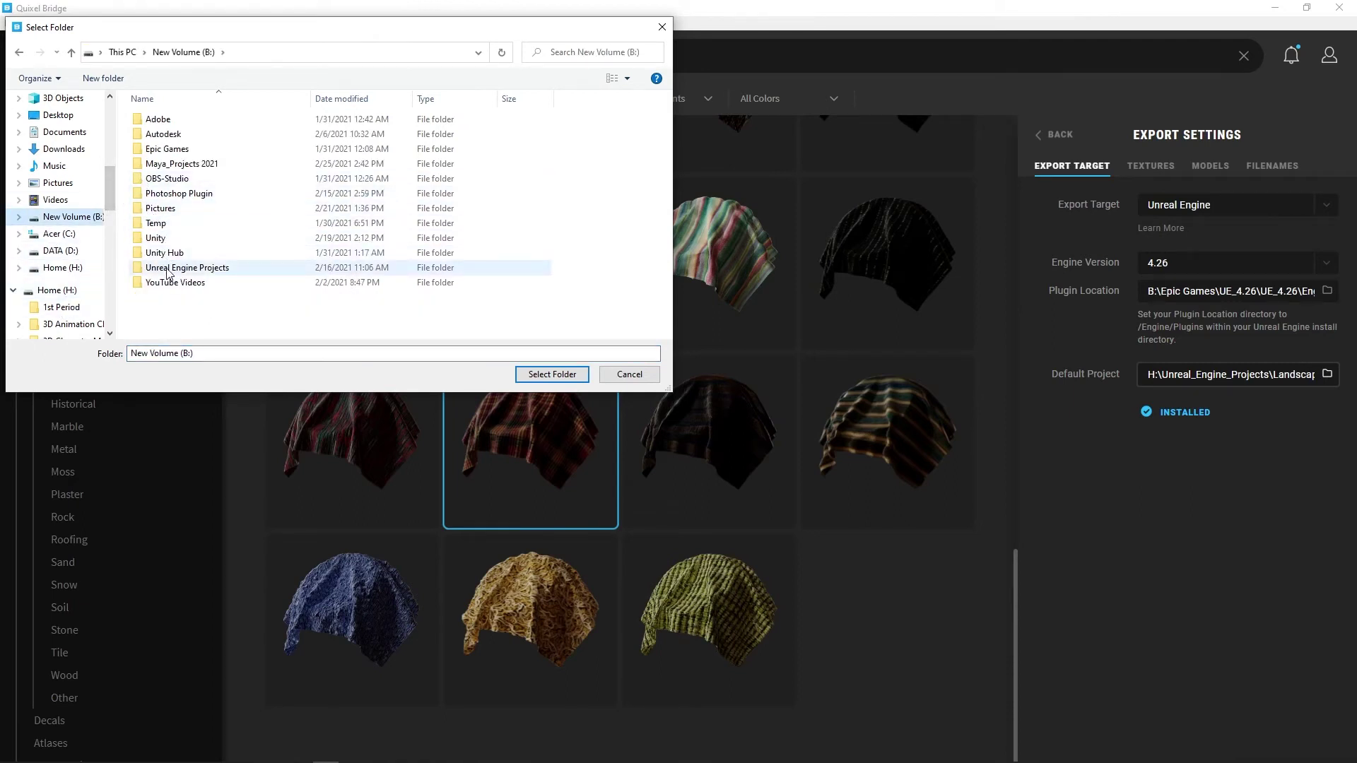
{"action": "left_click", "coordinate": [53, 268]}
{"action": "scroll", "coordinate": [183, 245], "scroll_direction": "down", "scroll_amount": 3}
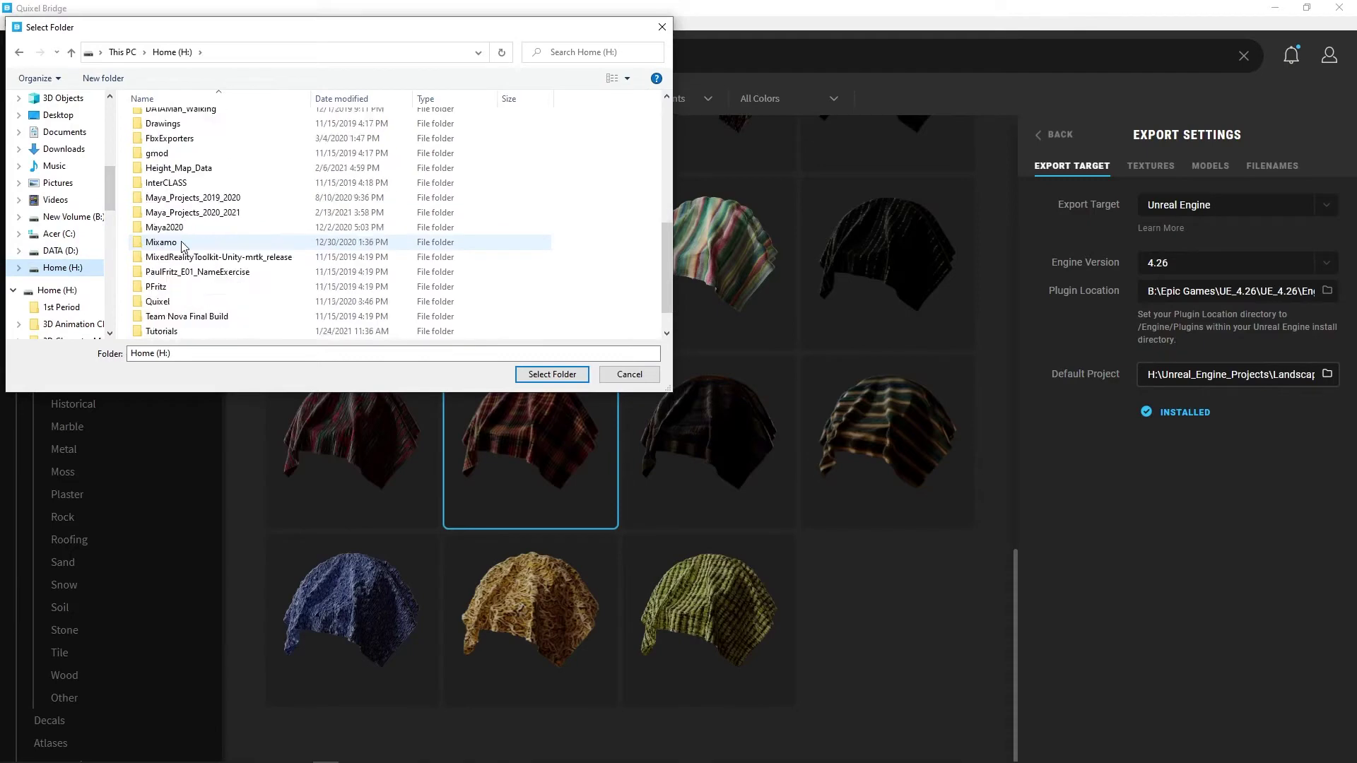
{"action": "scroll", "coordinate": [183, 245], "scroll_direction": "down", "scroll_amount": 1}
{"action": "left_click", "coordinate": [57, 291]}
{"action": "scroll", "coordinate": [189, 279], "scroll_direction": "down", "scroll_amount": 5}
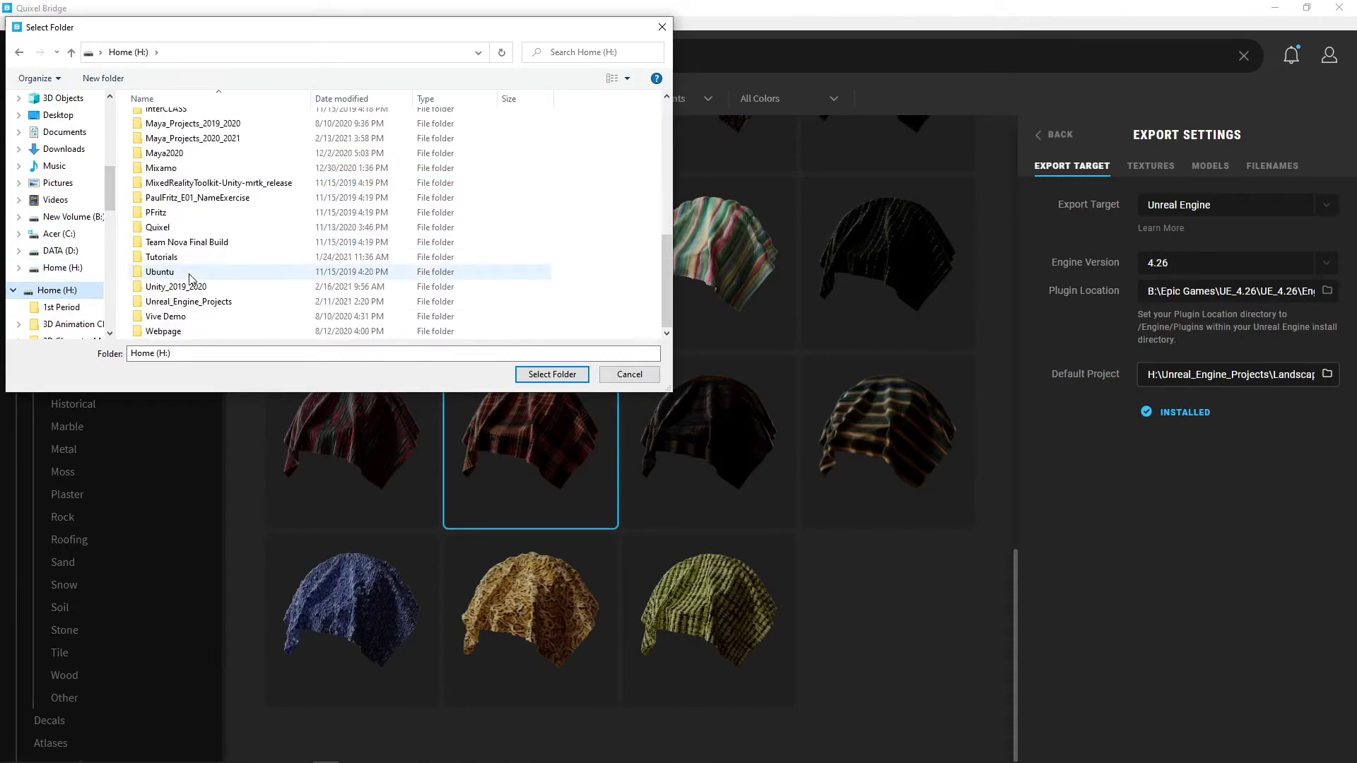
{"action": "double_click", "coordinate": [188, 302]}
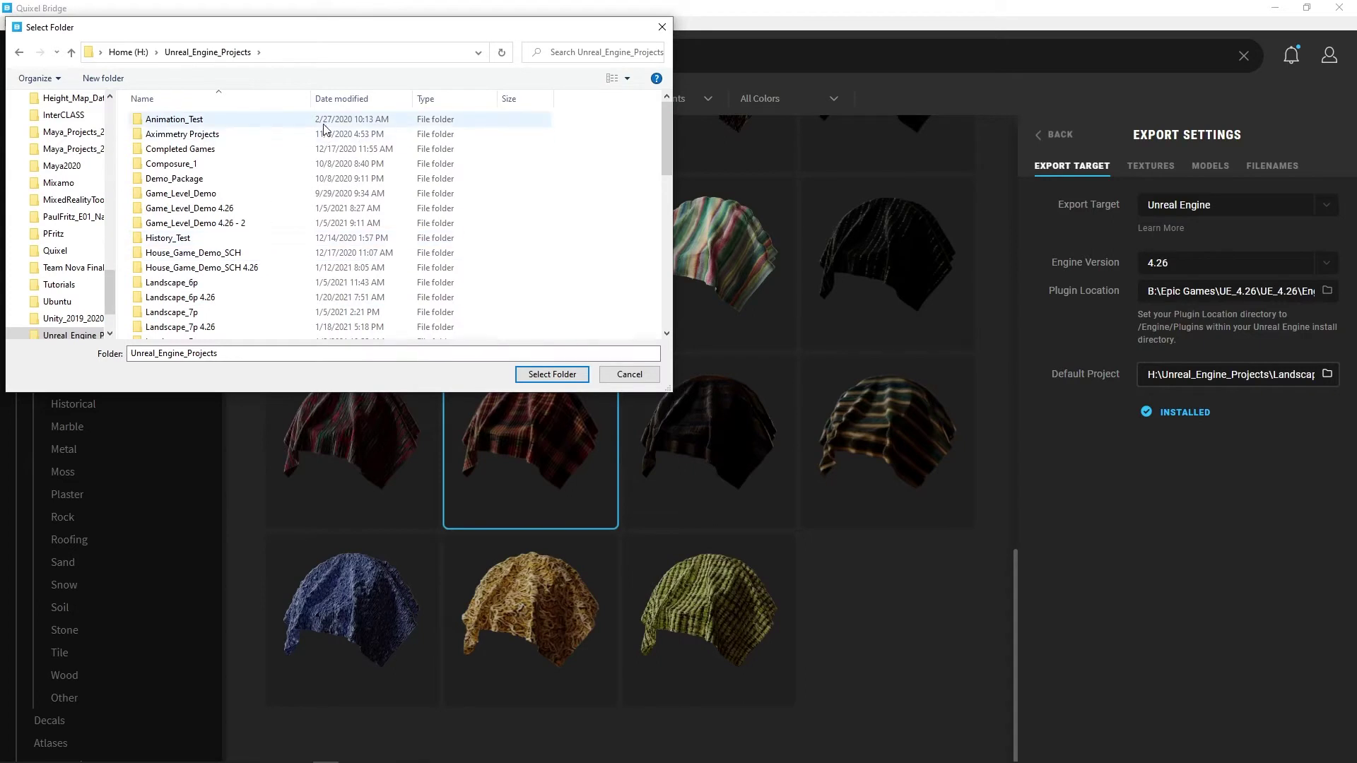
{"action": "left_click_drag", "start_coordinate": [337, 32], "coordinate": [345, 174]}
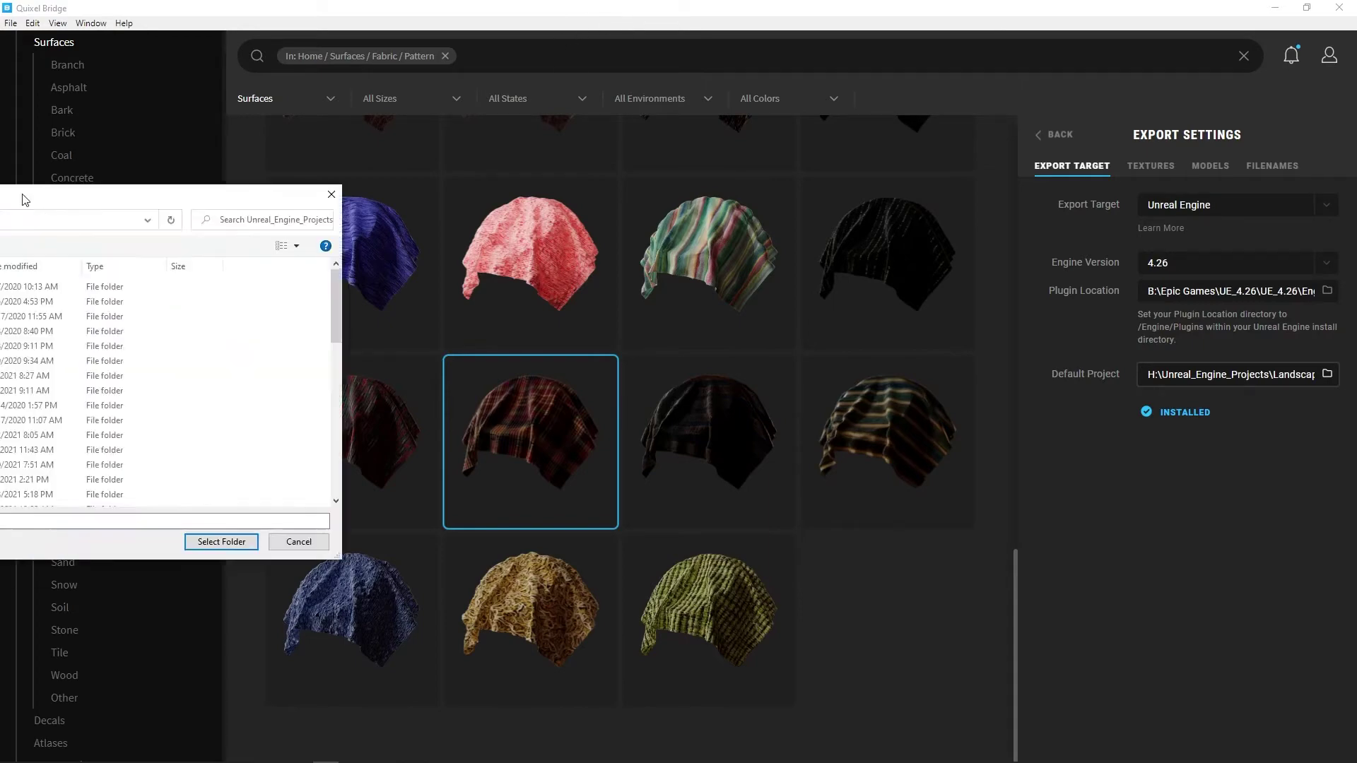
{"action": "scroll", "coordinate": [283, 364], "scroll_direction": "down", "scroll_amount": 2}
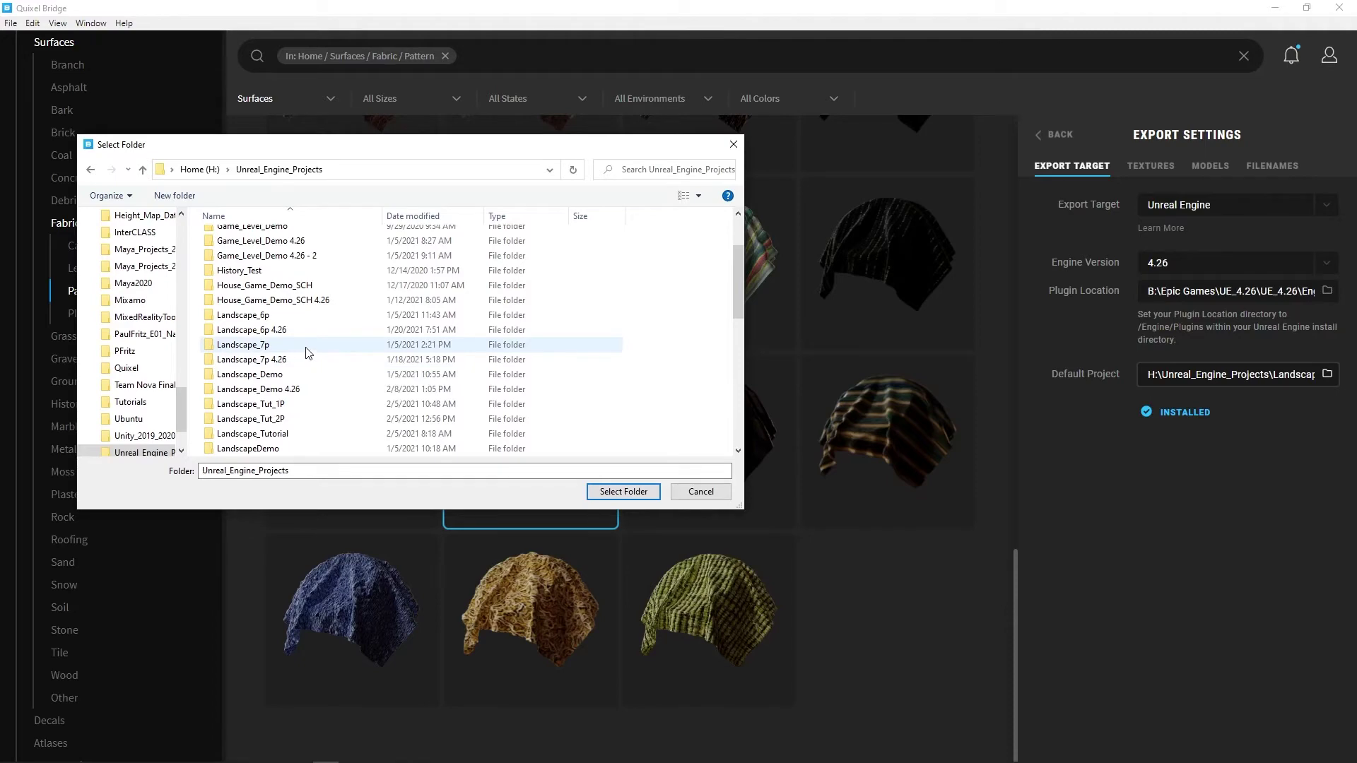
{"action": "scroll", "coordinate": [309, 353], "scroll_direction": "down", "scroll_amount": 3}
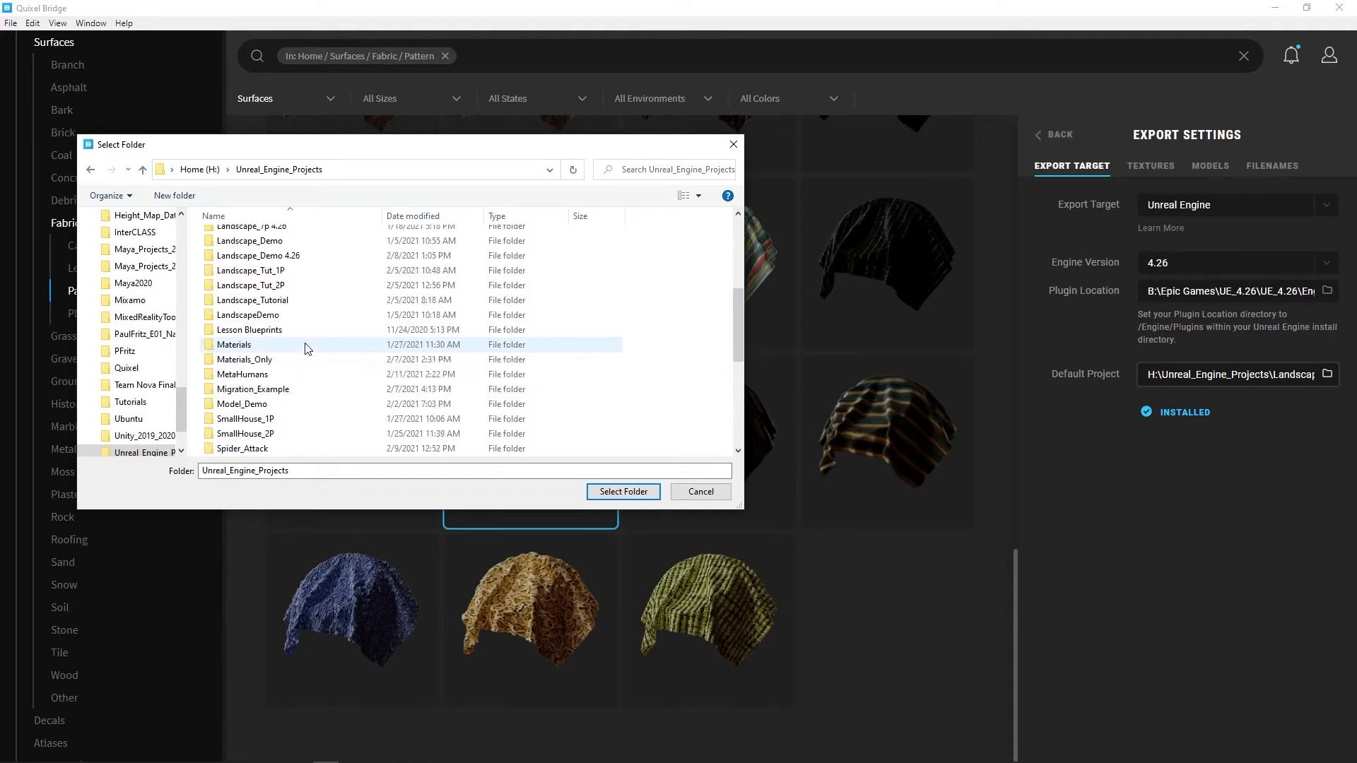
{"action": "left_click", "coordinate": [717, 493]}
Check the default project's export folder path against the project open in Unreal Editor
{"action": "double_click", "coordinate": [814, 11]}
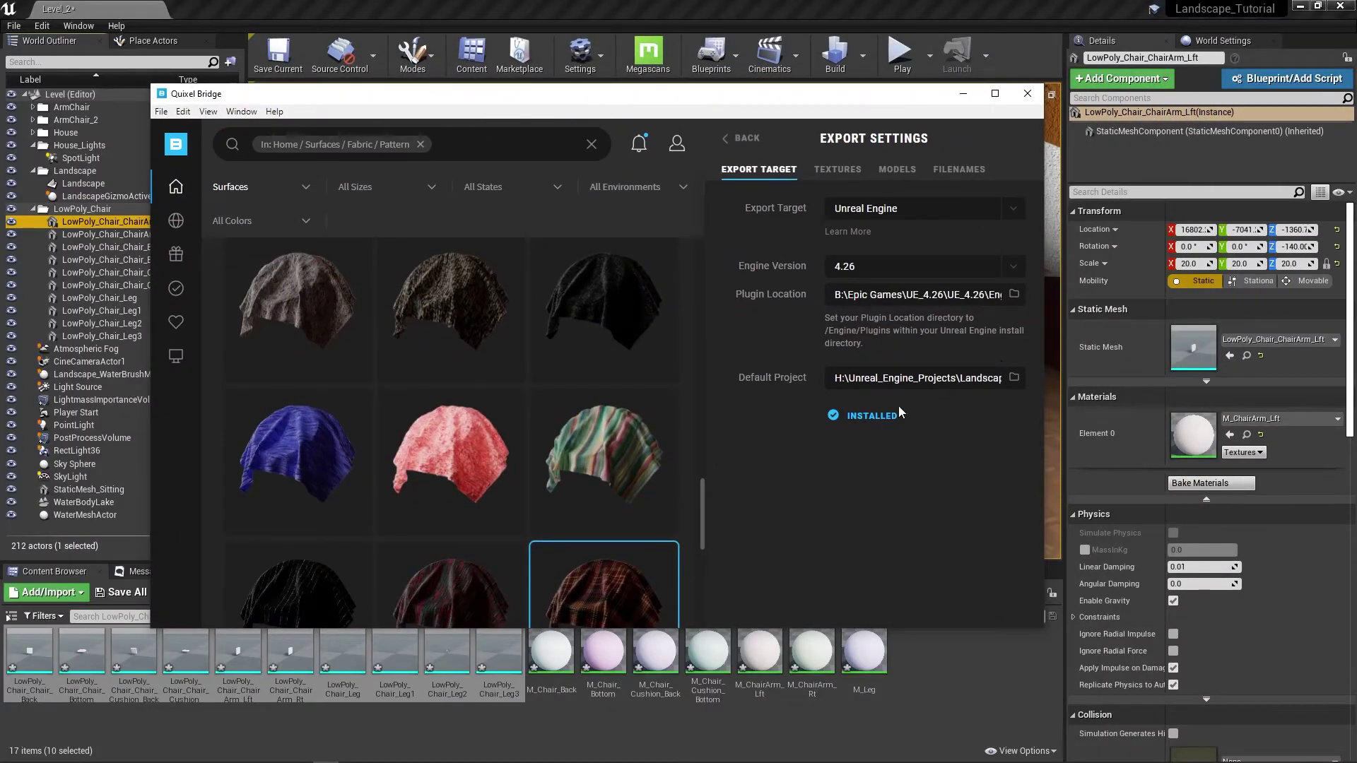
{"action": "left_click", "coordinate": [1014, 378]}
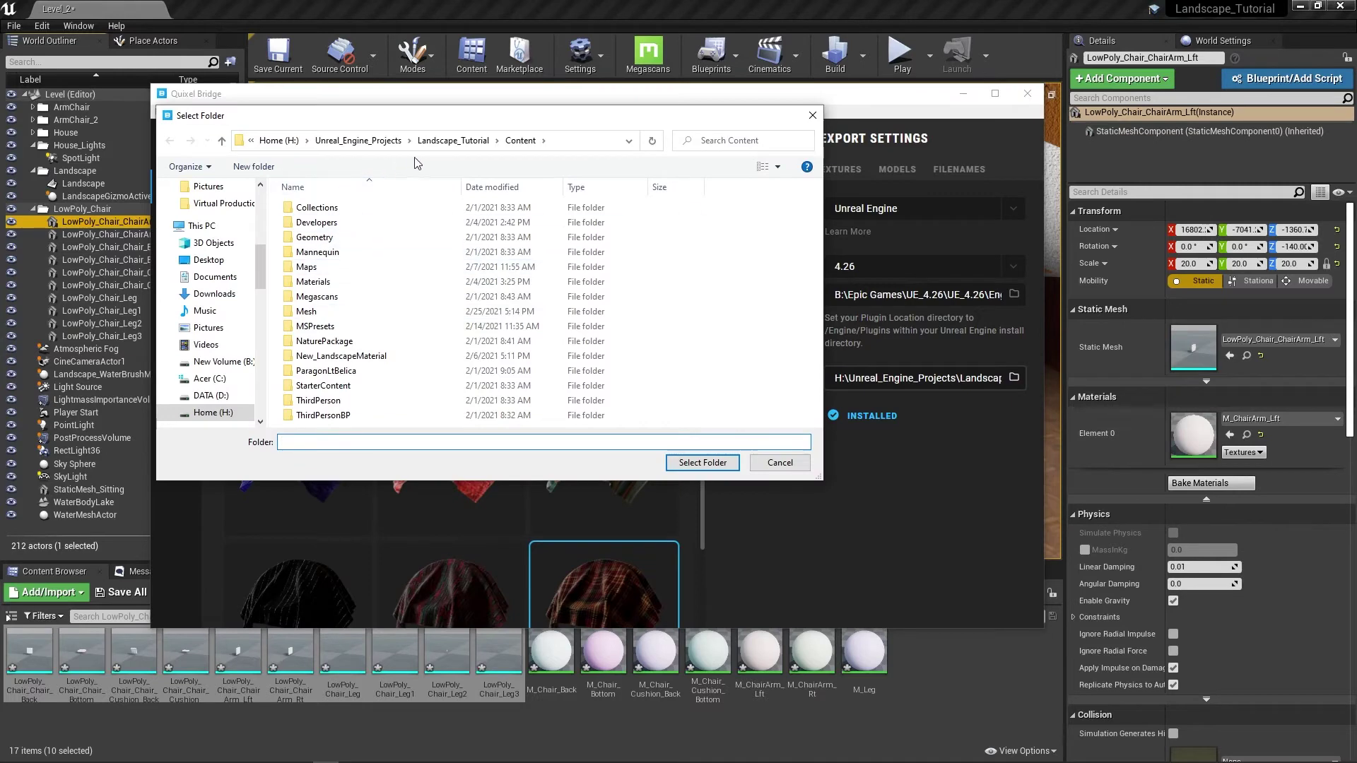
{"action": "left_click", "coordinate": [778, 466]}
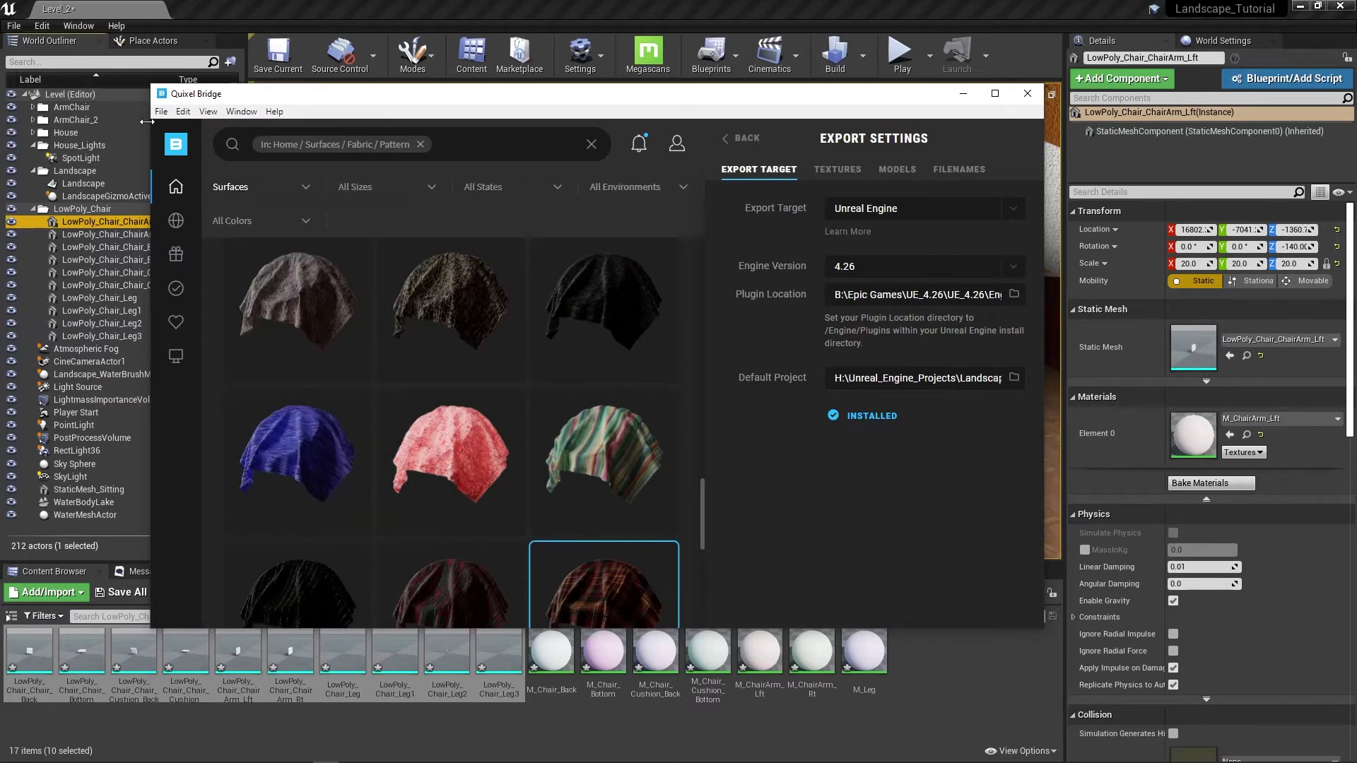
{"action": "left_click_drag", "start_coordinate": [456, 100], "coordinate": [460, 2]}
Download the plaid Patterned Fabric surface, export it to Unreal Engine and leave the export settings
{"action": "scroll", "coordinate": [597, 382], "scroll_direction": "down", "scroll_amount": 1}
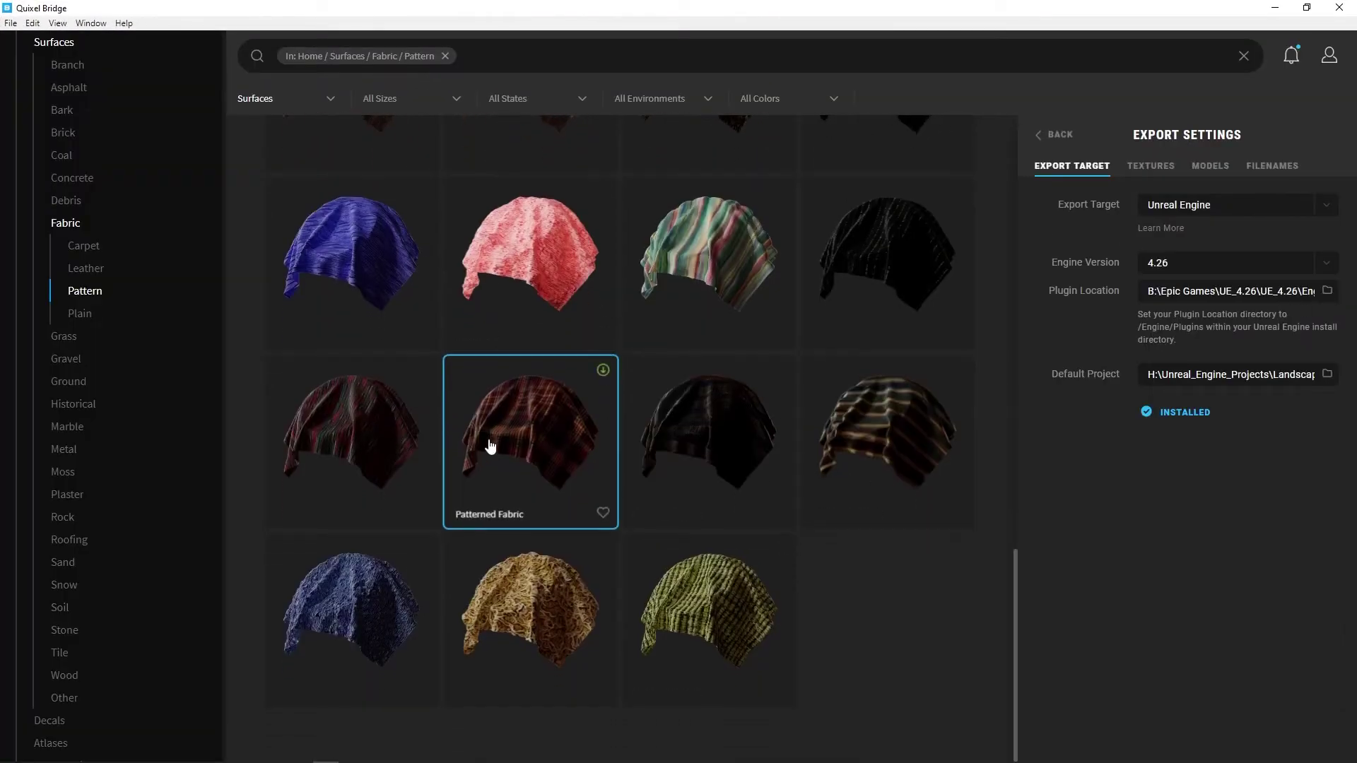
{"action": "left_click", "coordinate": [603, 370]}
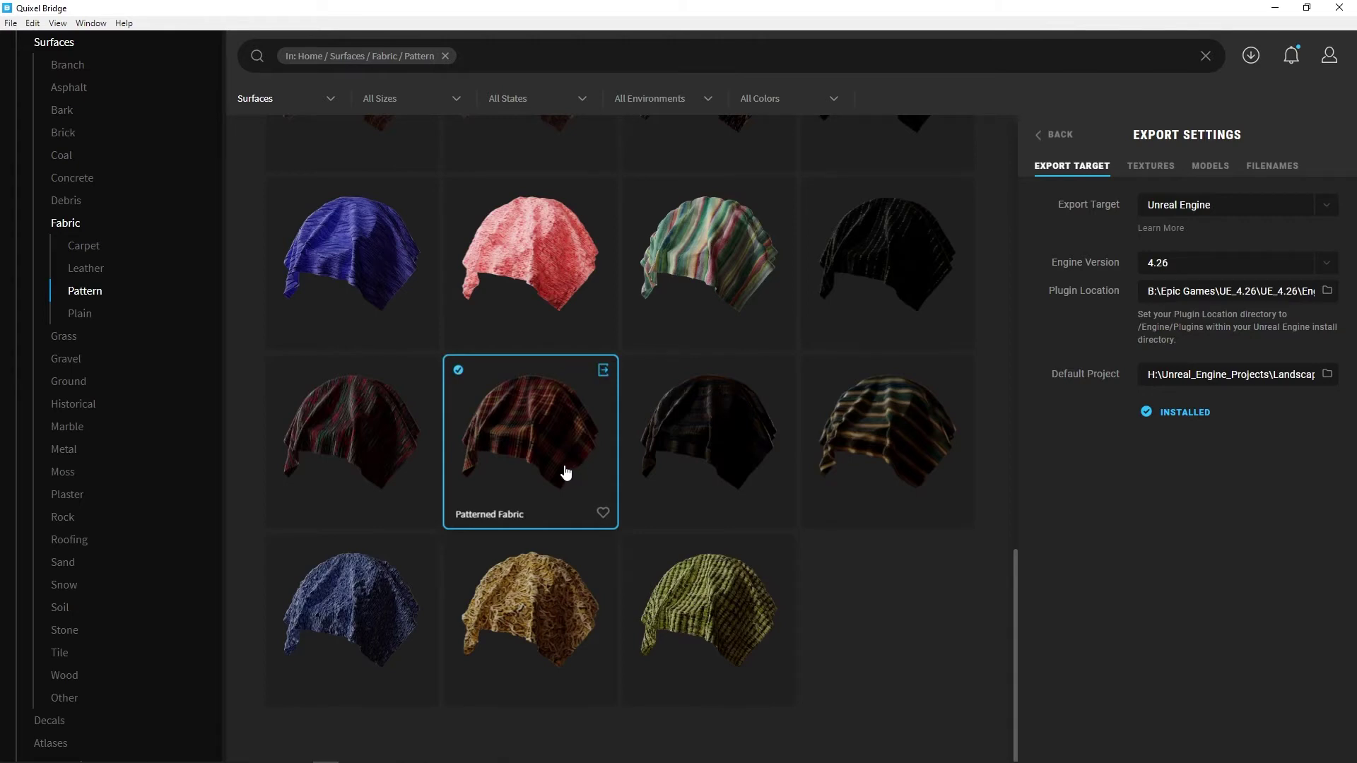
{"action": "left_click", "coordinate": [601, 373]}
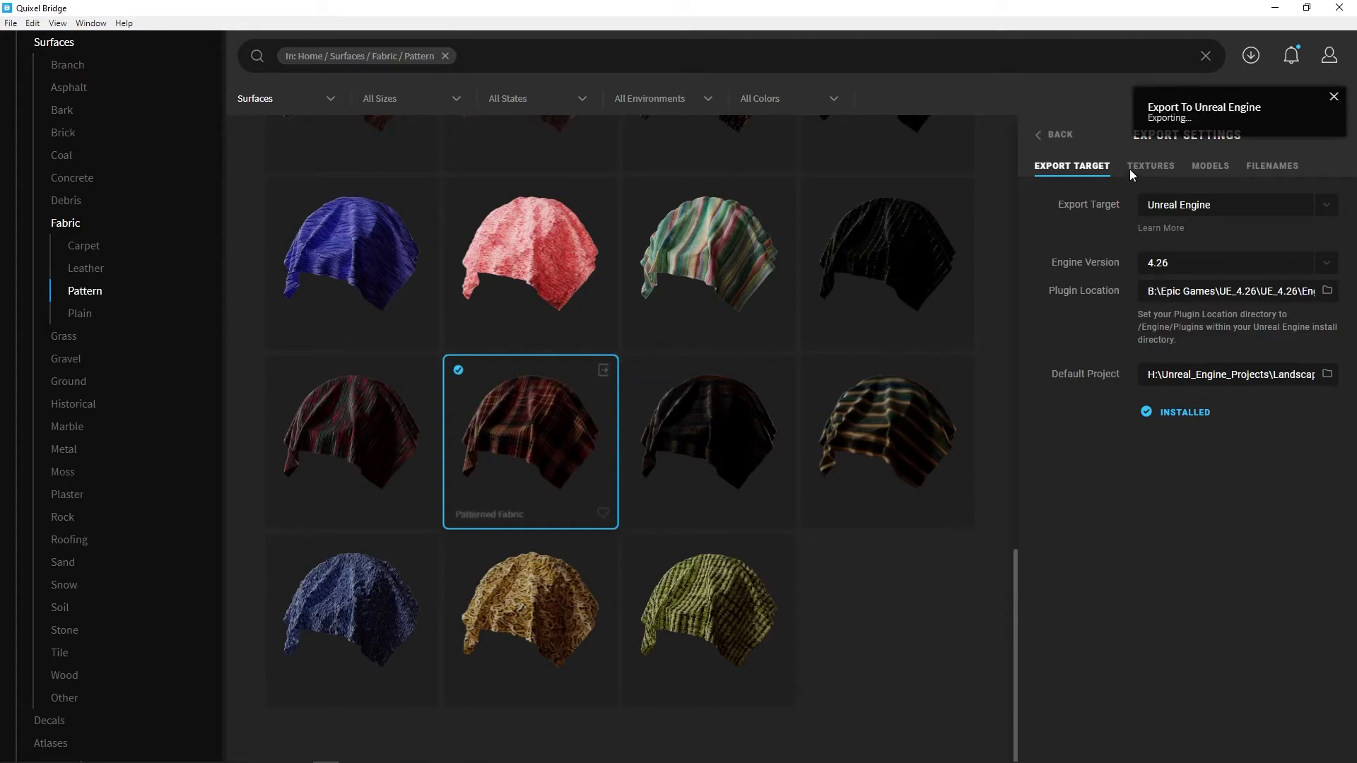
{"action": "left_click", "coordinate": [1057, 136]}
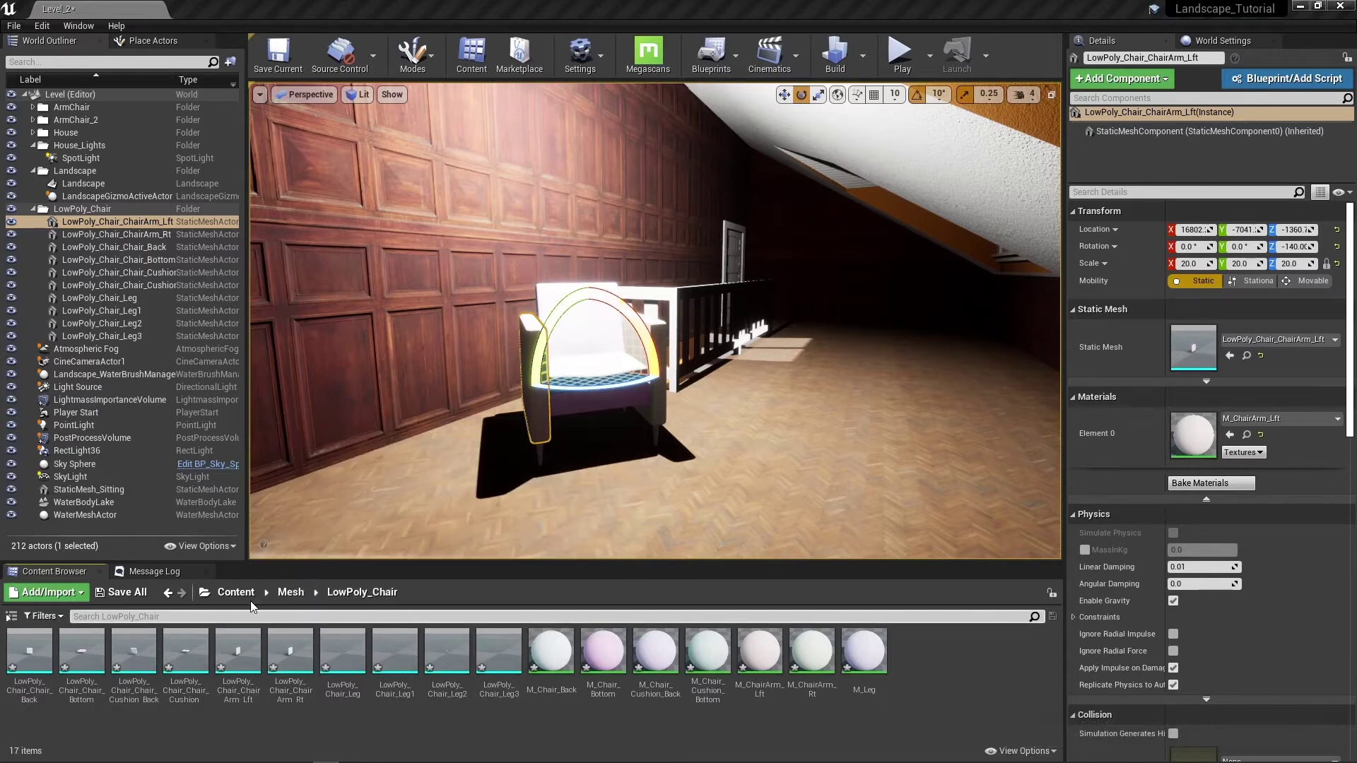
Open the fabric_pattern_pcvg22p0_surface folder under Content, Megascans, Surfaces
{"action": "left_click", "coordinate": [228, 594]}
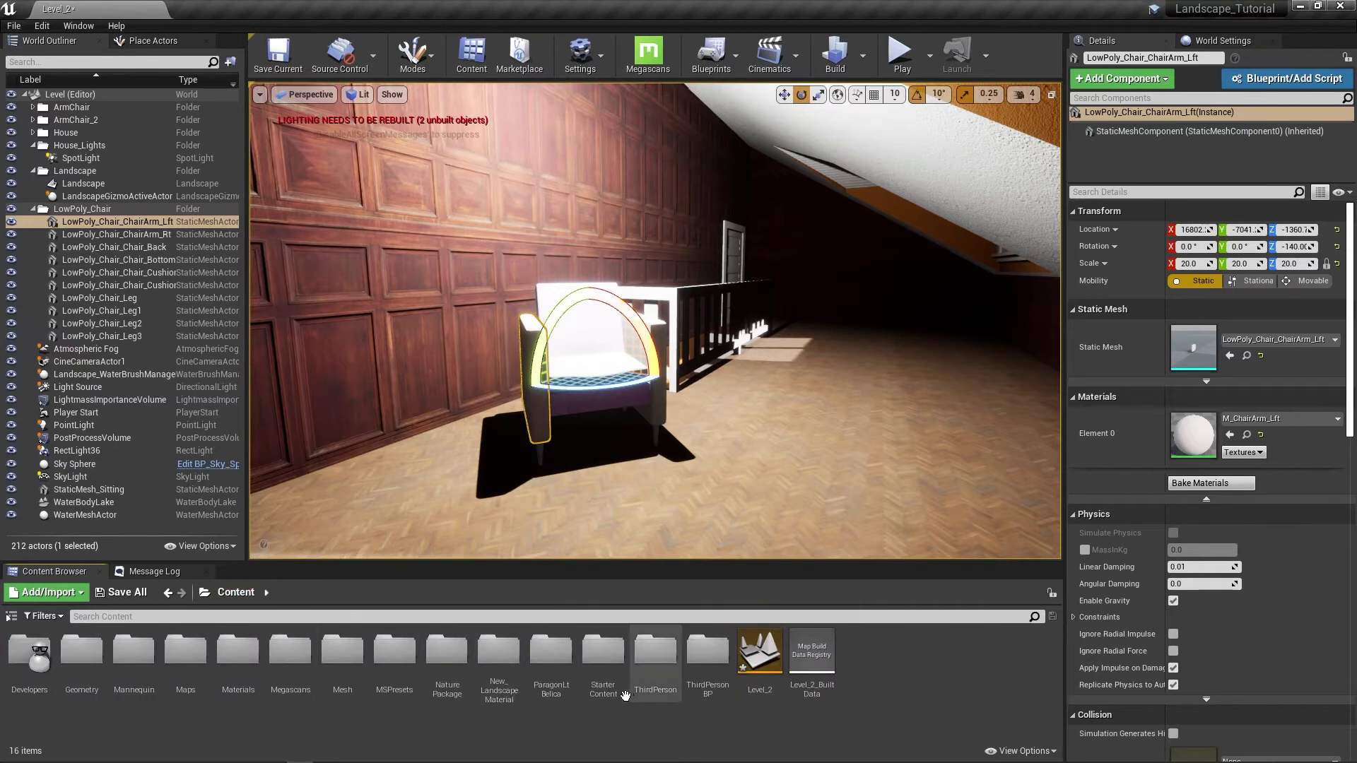
{"action": "double_click", "coordinate": [286, 668]}
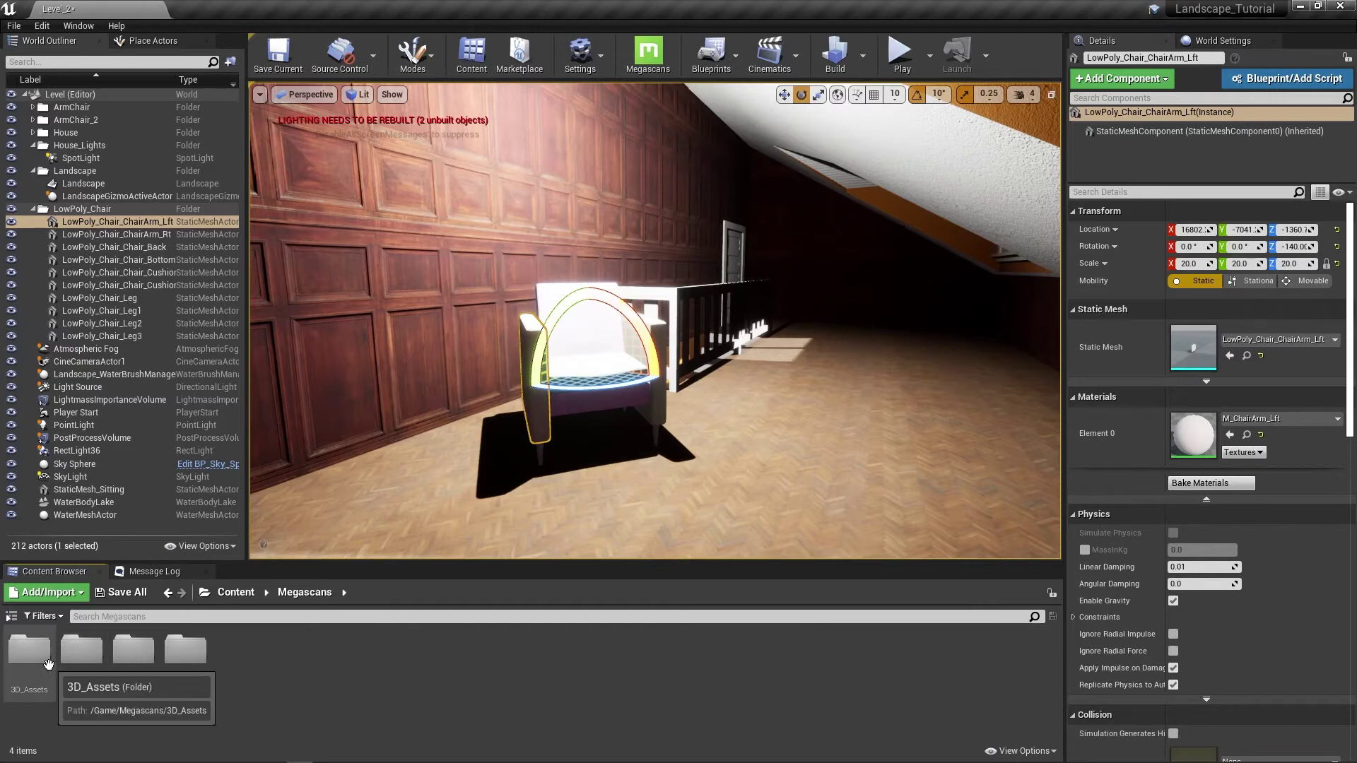
{"action": "double_click", "coordinate": [187, 659]}
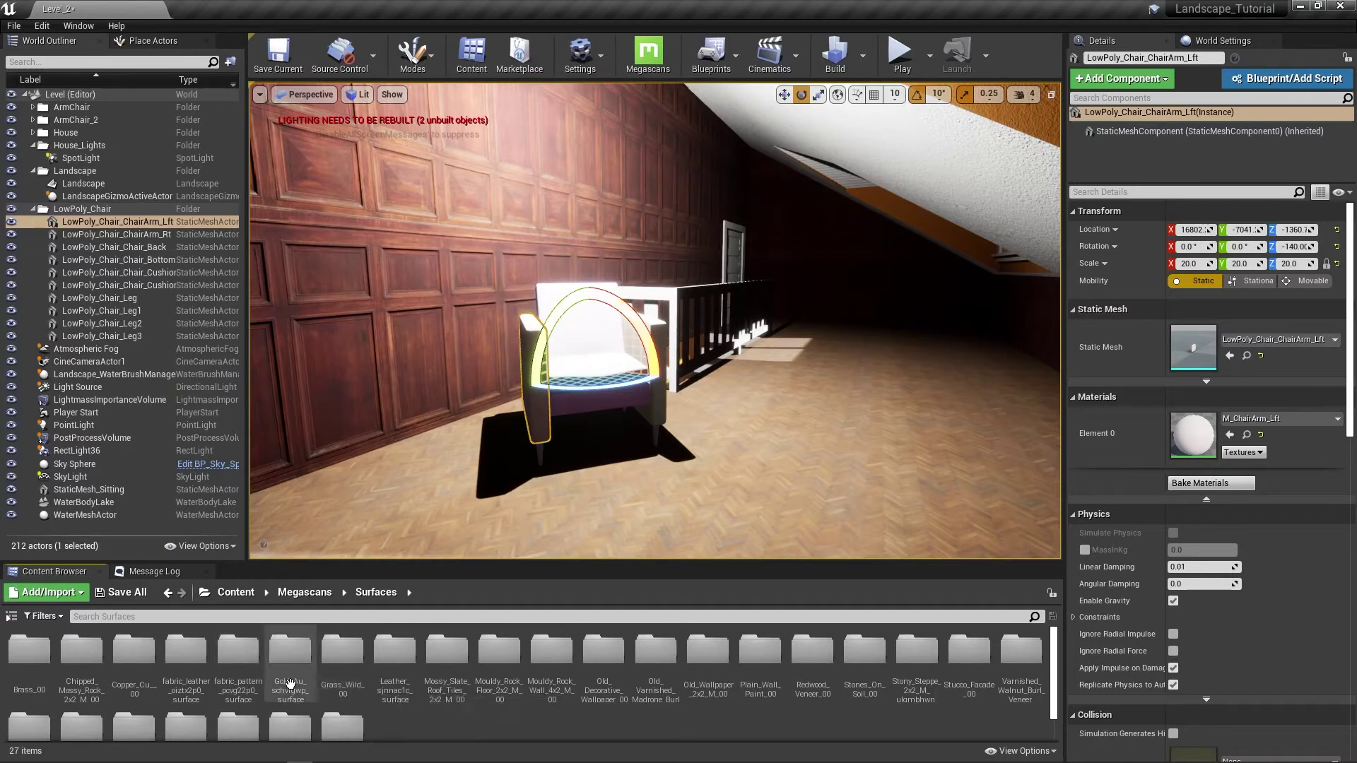
{"action": "double_click", "coordinate": [245, 658]}
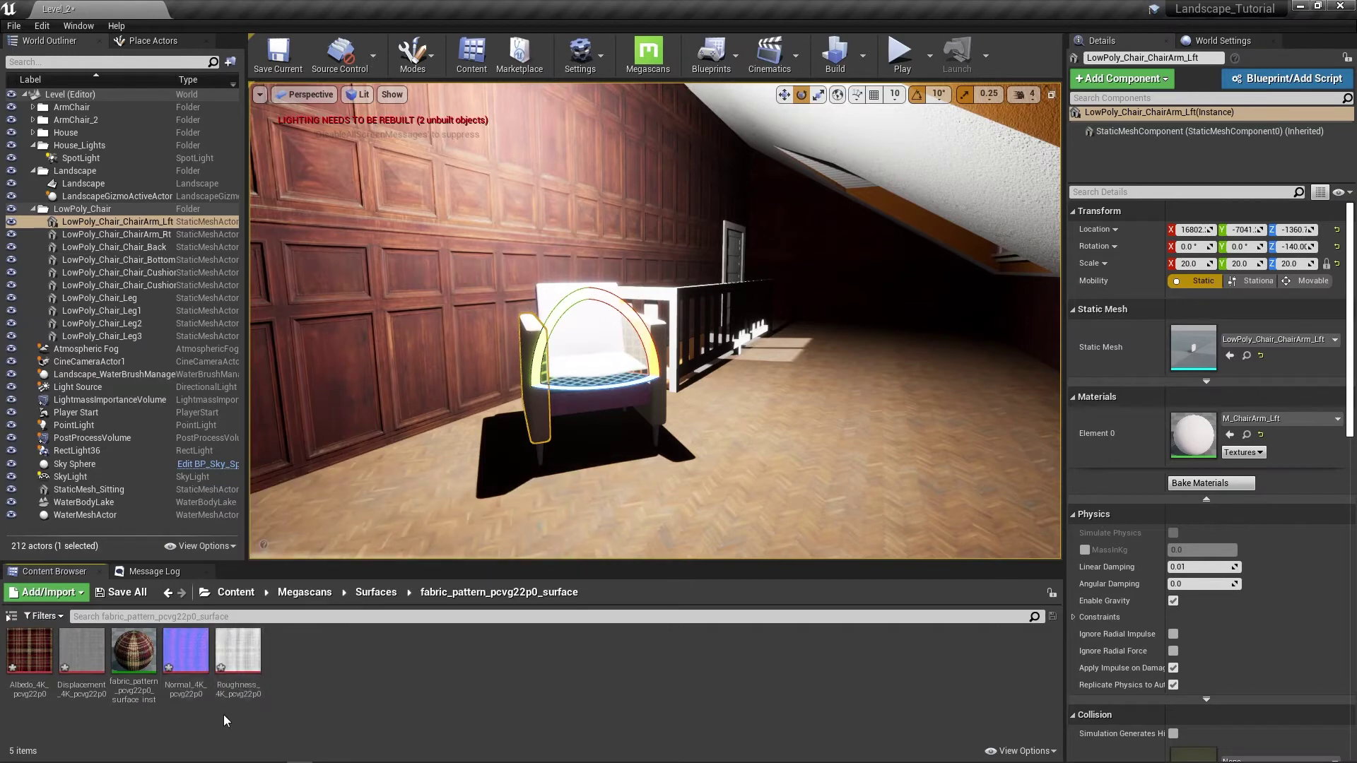
Inspect the imported plaid fabric material instance and its parameters, and close its editor
{"action": "double_click", "coordinate": [136, 653]}
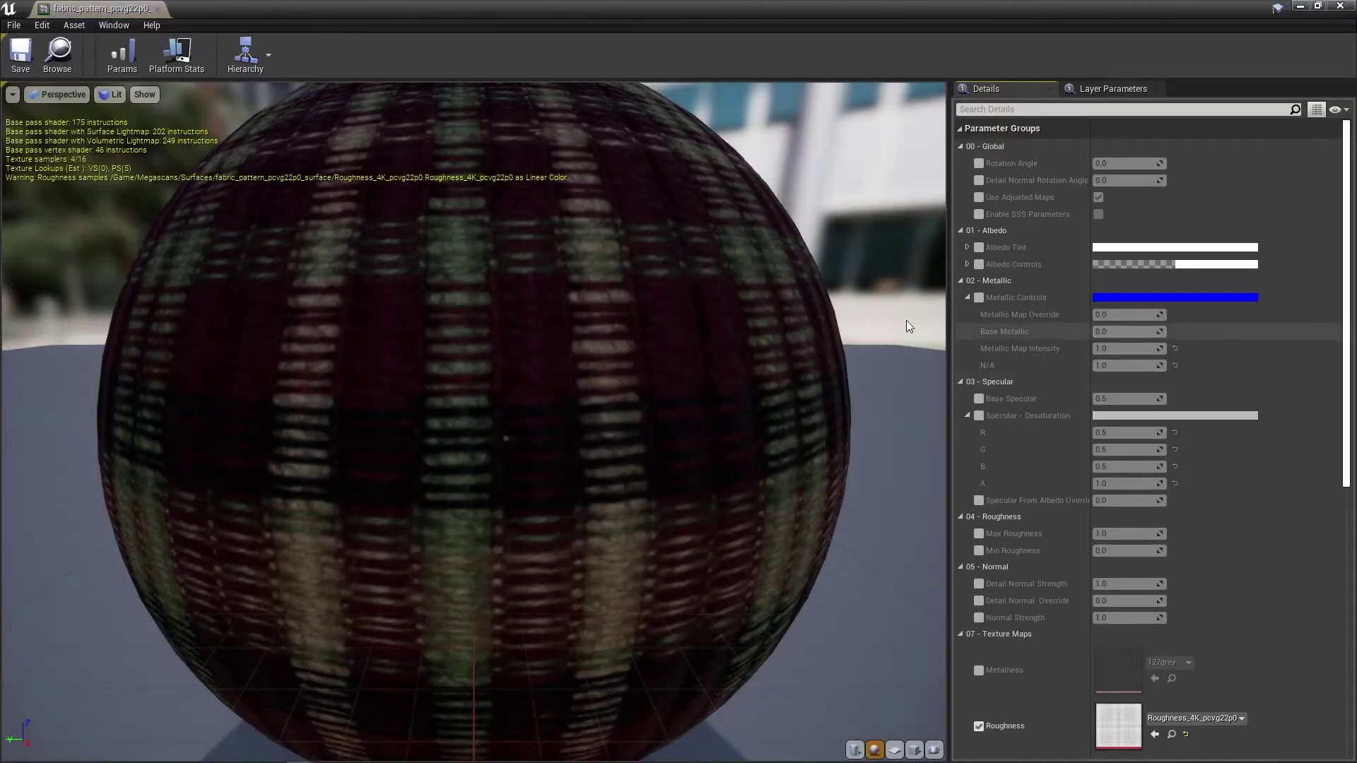
{"action": "scroll", "coordinate": [476, 344], "scroll_direction": "down", "scroll_amount": 3}
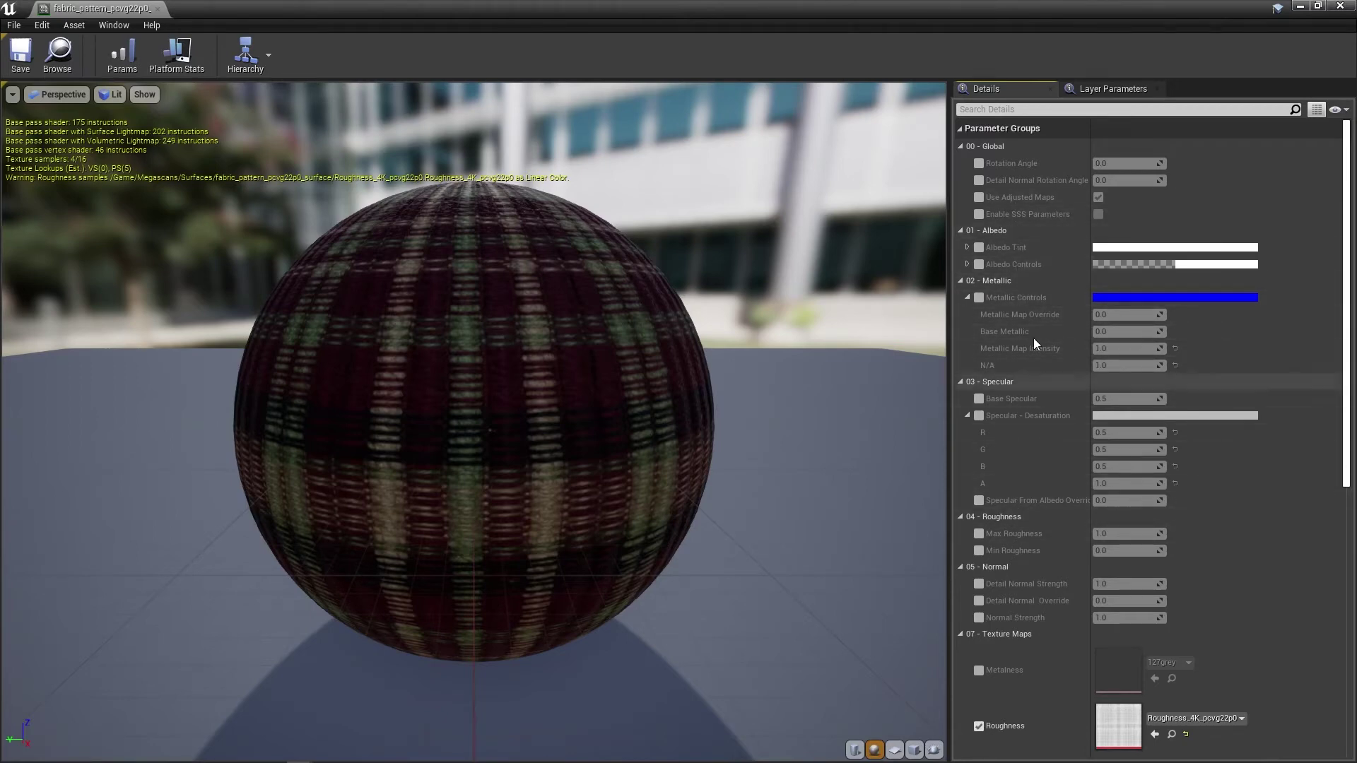
{"action": "left_click", "coordinate": [1343, 7]}
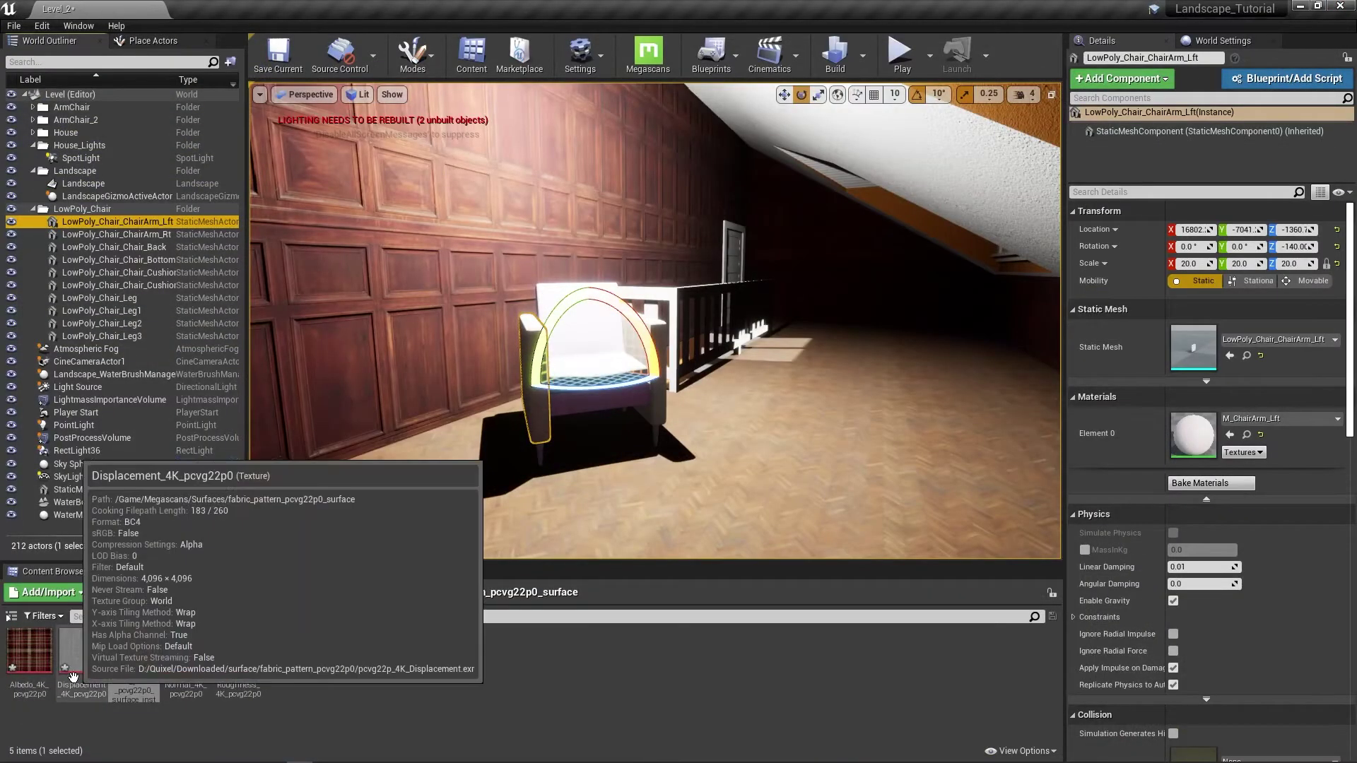
Duplicate the plaid fabric material instance and name the copy M_ChairArm_lft
{"action": "left_click", "coordinate": [133, 661]}
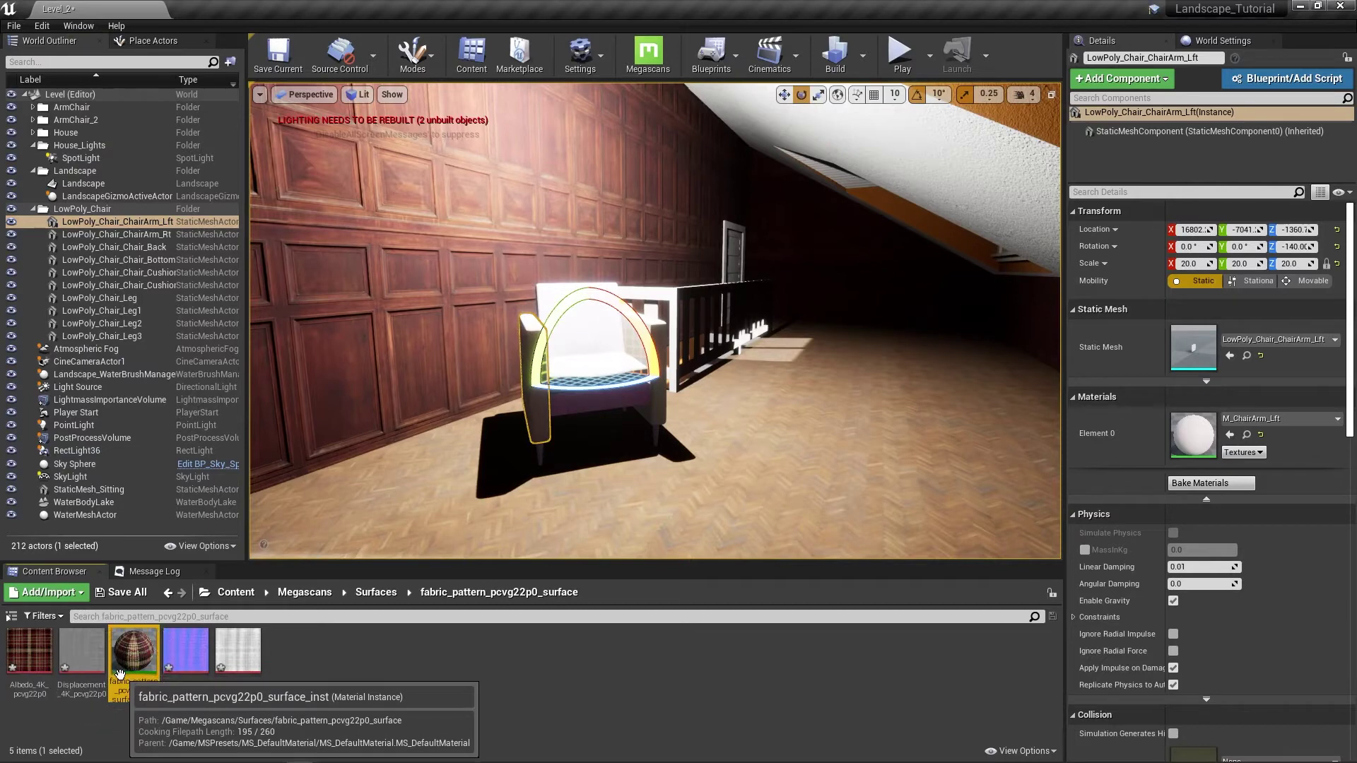
{"action": "key", "text": "ctrl+w"}
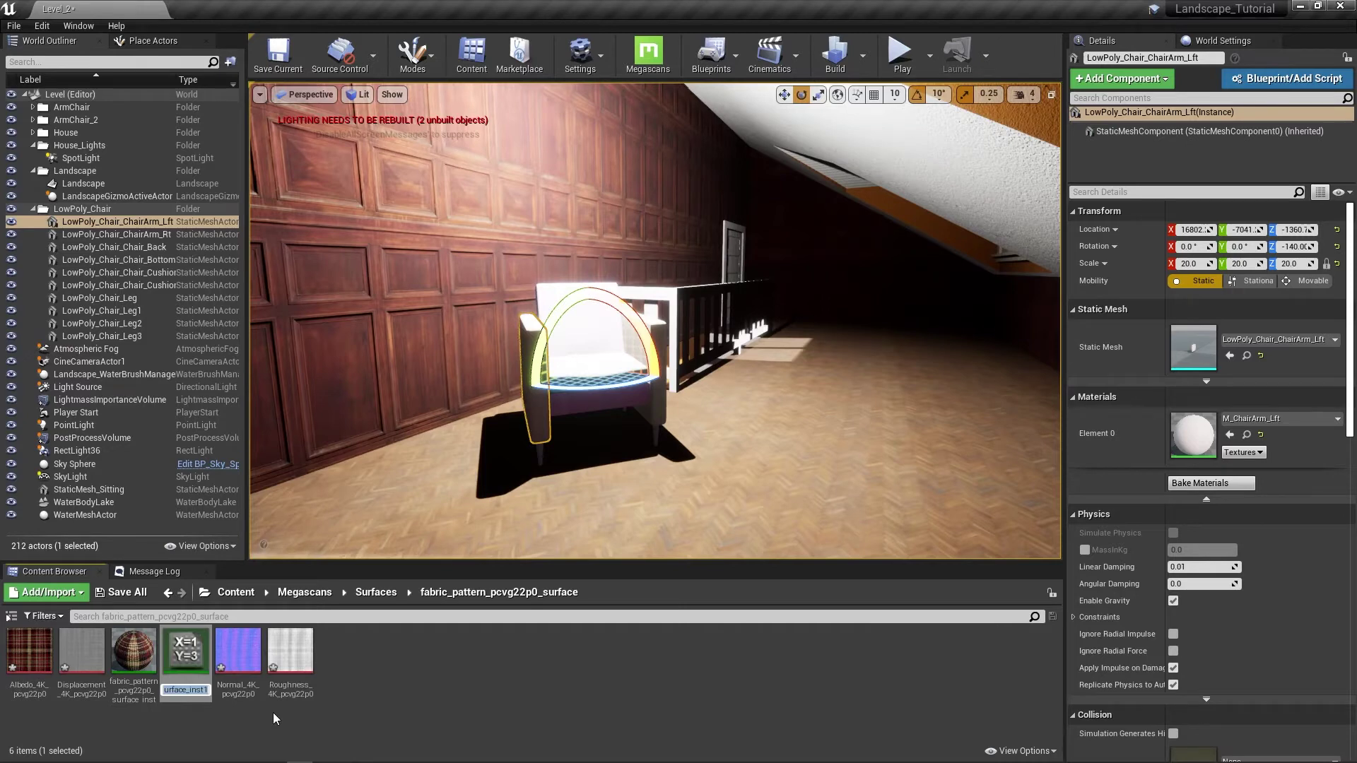
{"action": "key", "text": "BackSpace"}
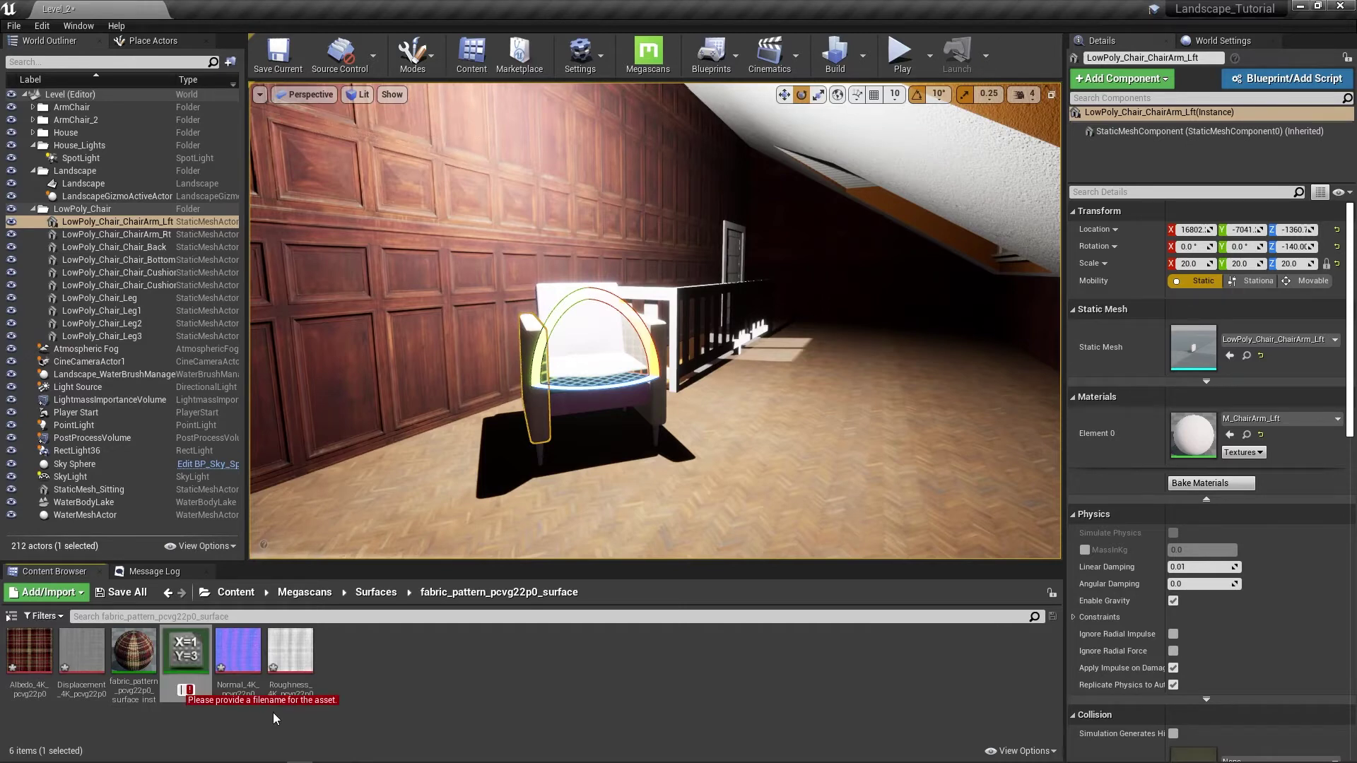
{"action": "type", "text": "M_"}
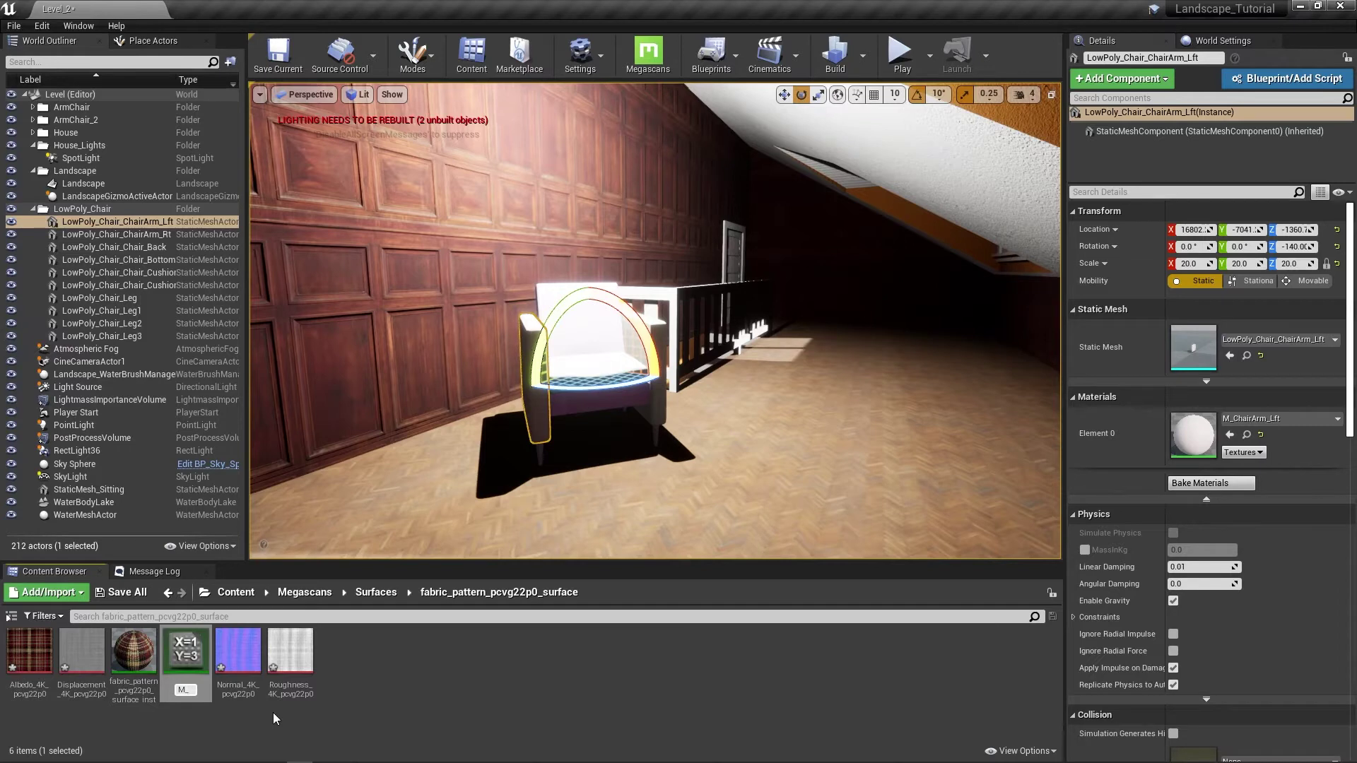
{"action": "type", "text": "Chair"}
{"action": "type", "text": "Arm"}
{"action": "type", "text": "_"}
{"action": "type", "text": "Lft"}
{"action": "key", "text": "Return"}
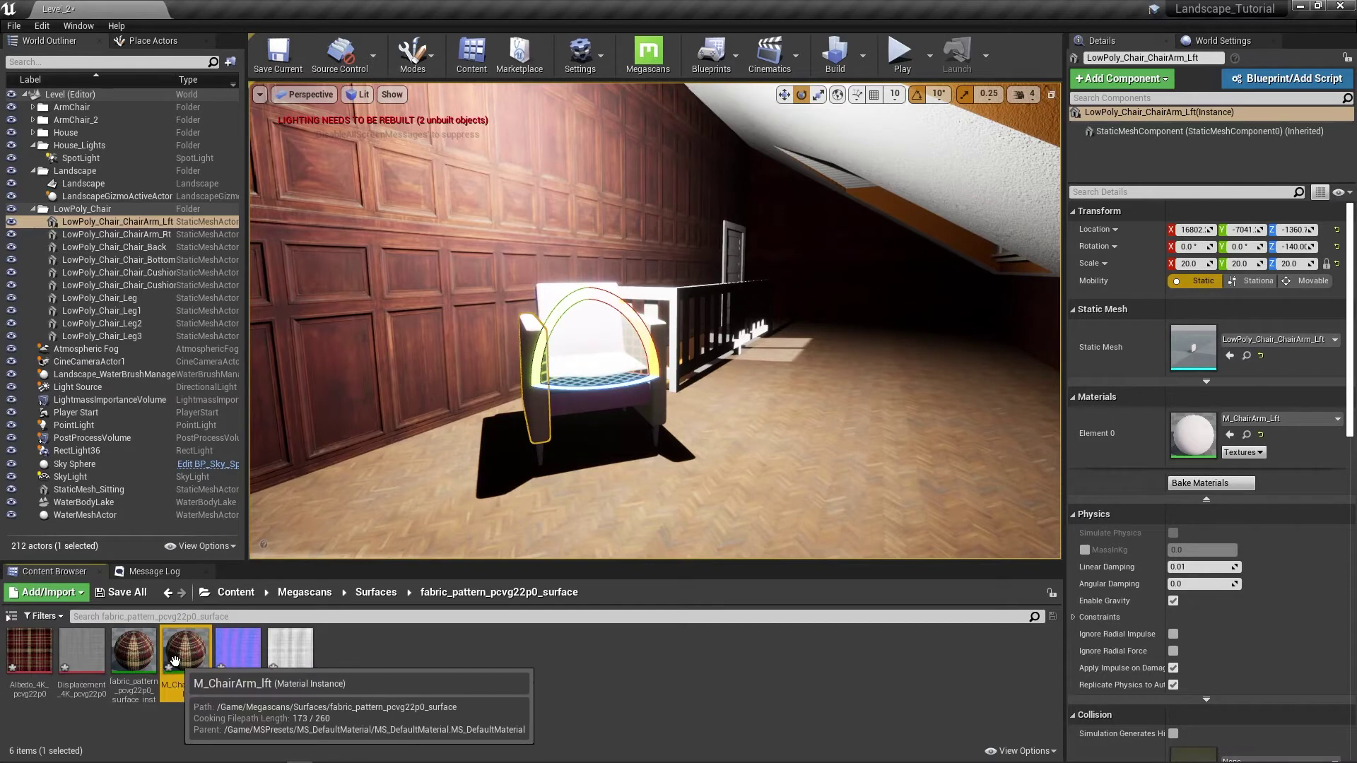
Assign M_ChairArm_lft to material Element 0 of the left chair arm and look at it up close
{"action": "left_click_drag", "start_coordinate": [174, 661], "coordinate": [1193, 437]}
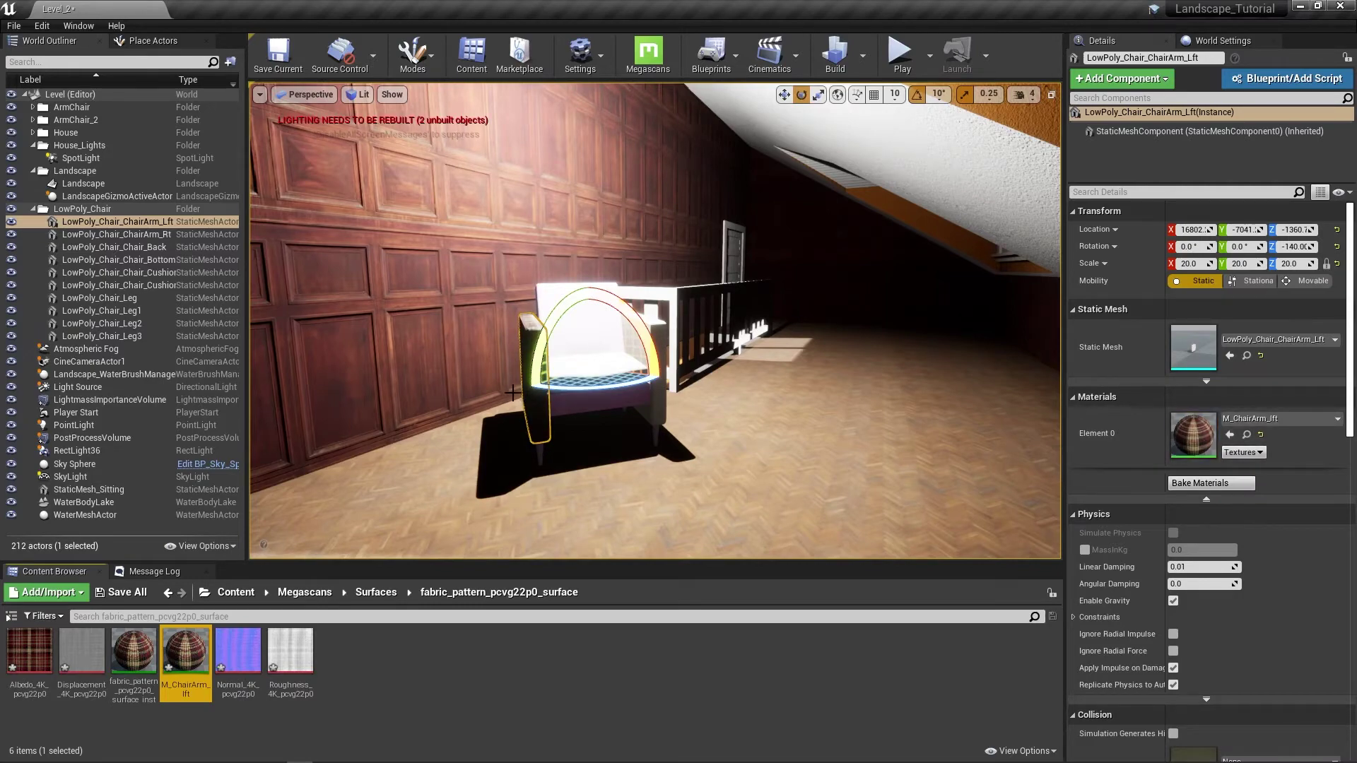
{"action": "right_click_drag", "start_coordinate": [505, 384], "coordinate": [497, 389]}
{"action": "right_click_drag", "start_coordinate": [537, 327], "coordinate": [550, 356]}
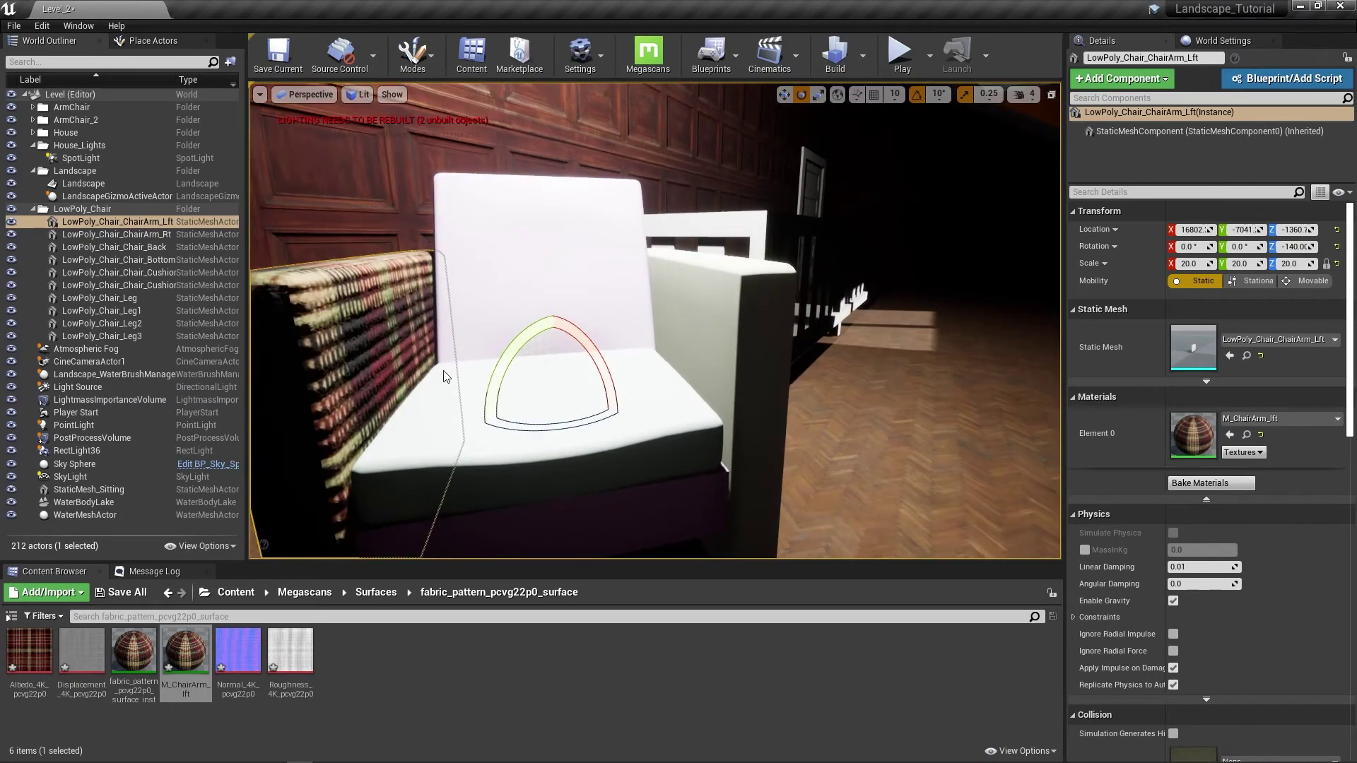
{"action": "right_click_drag", "start_coordinate": [444, 373], "coordinate": [424, 374]}
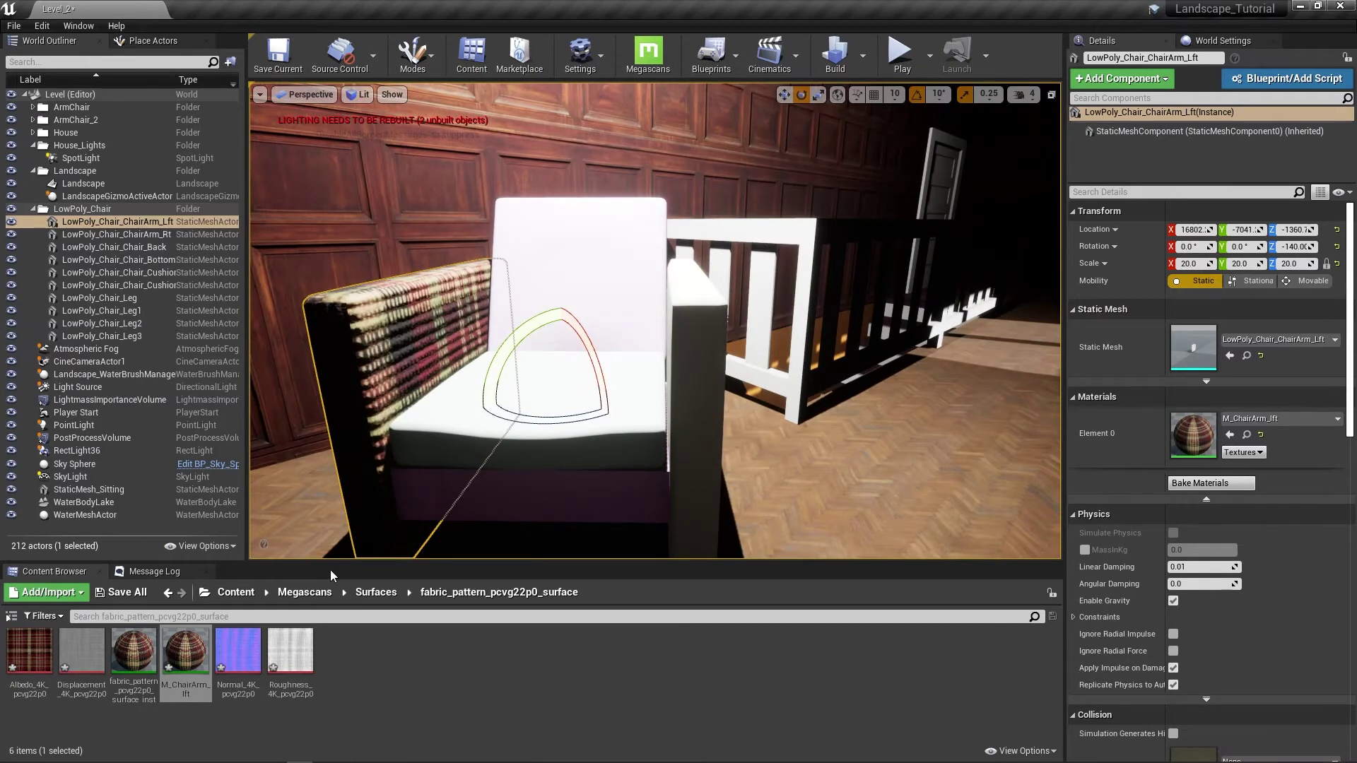
Open the M_ChairArm_lft material instance, place its editor beside the chair and widen its parameter area
{"action": "double_click", "coordinate": [186, 651]}
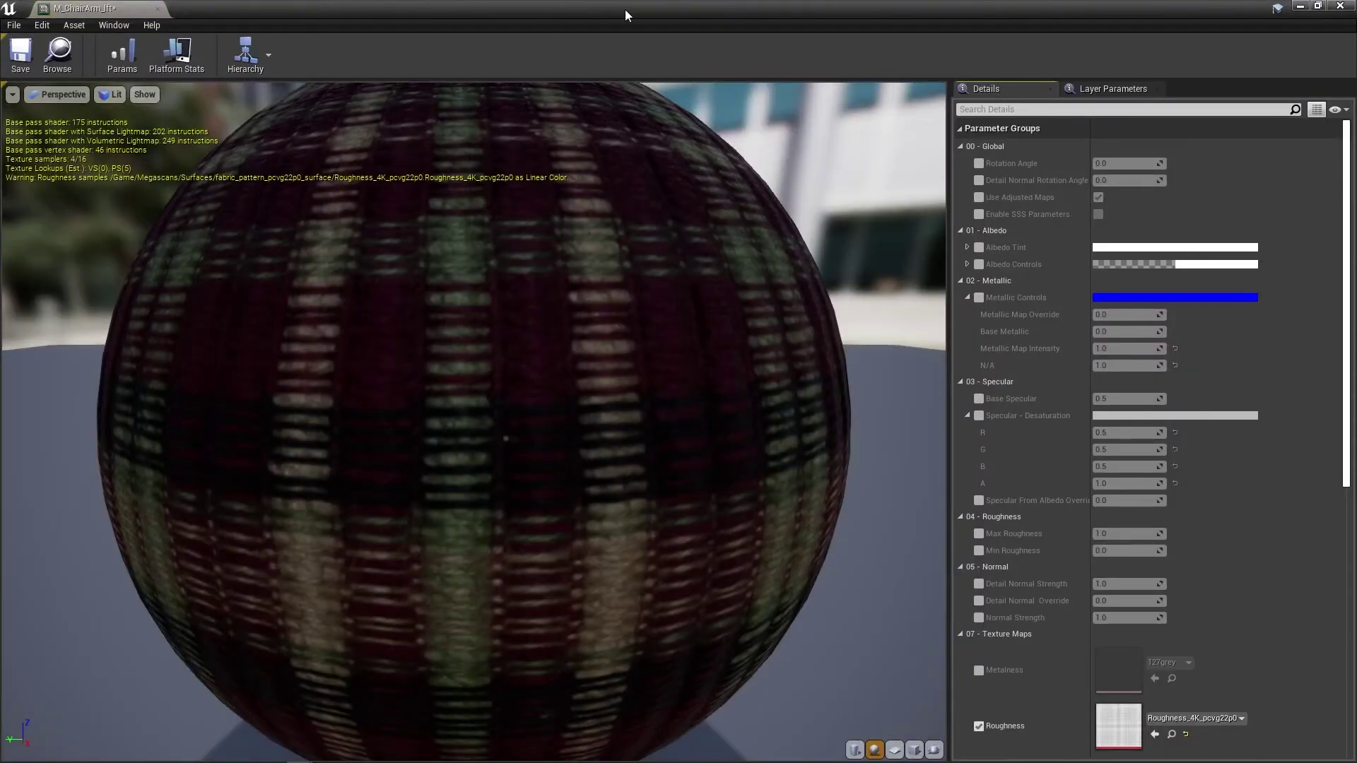
{"action": "left_click_drag", "start_coordinate": [625, 10], "coordinate": [981, 81]}
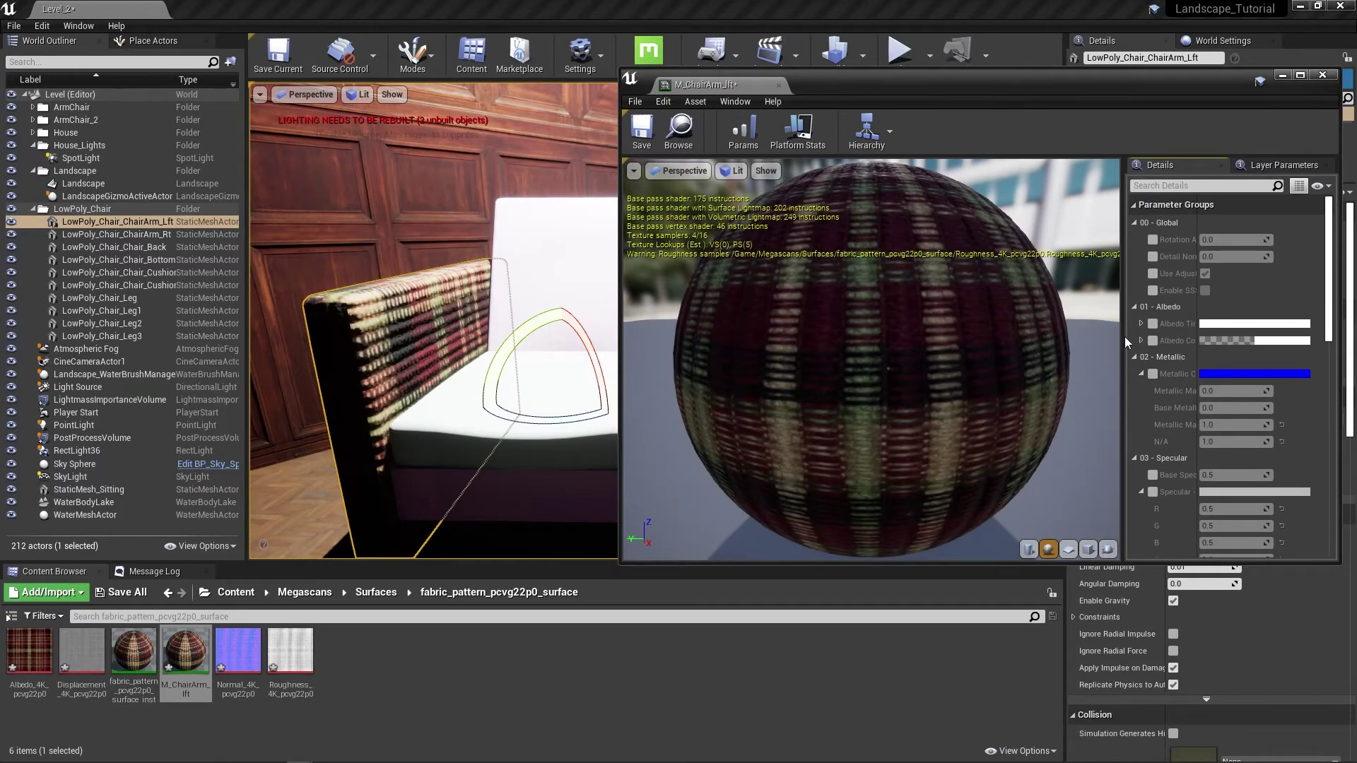
{"action": "left_click_drag", "start_coordinate": [1125, 337], "coordinate": [947, 336]}
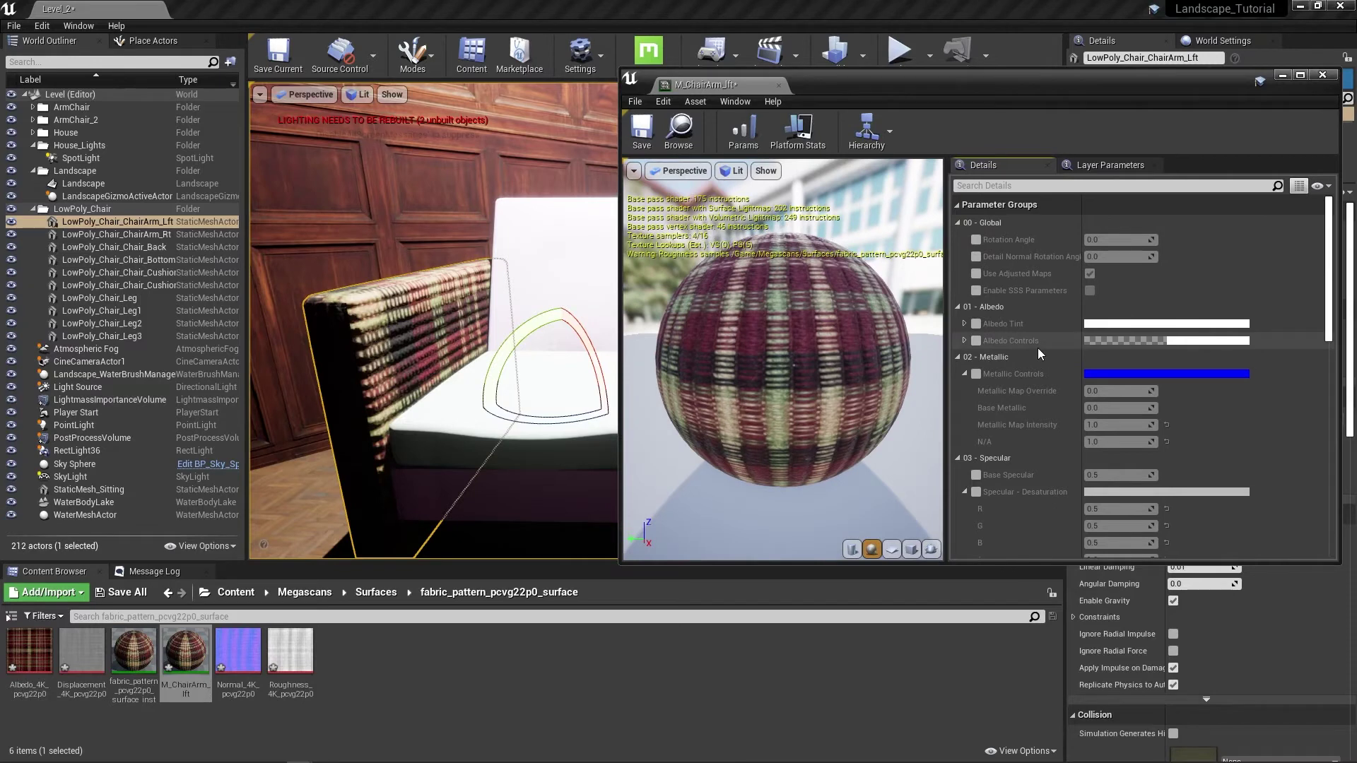
Enable the Tiling/Offset override on M_ChairArm_lft and set Tiling X and Tiling Y to 10
{"action": "scroll", "coordinate": [1039, 350], "scroll_direction": "down", "scroll_amount": 5}
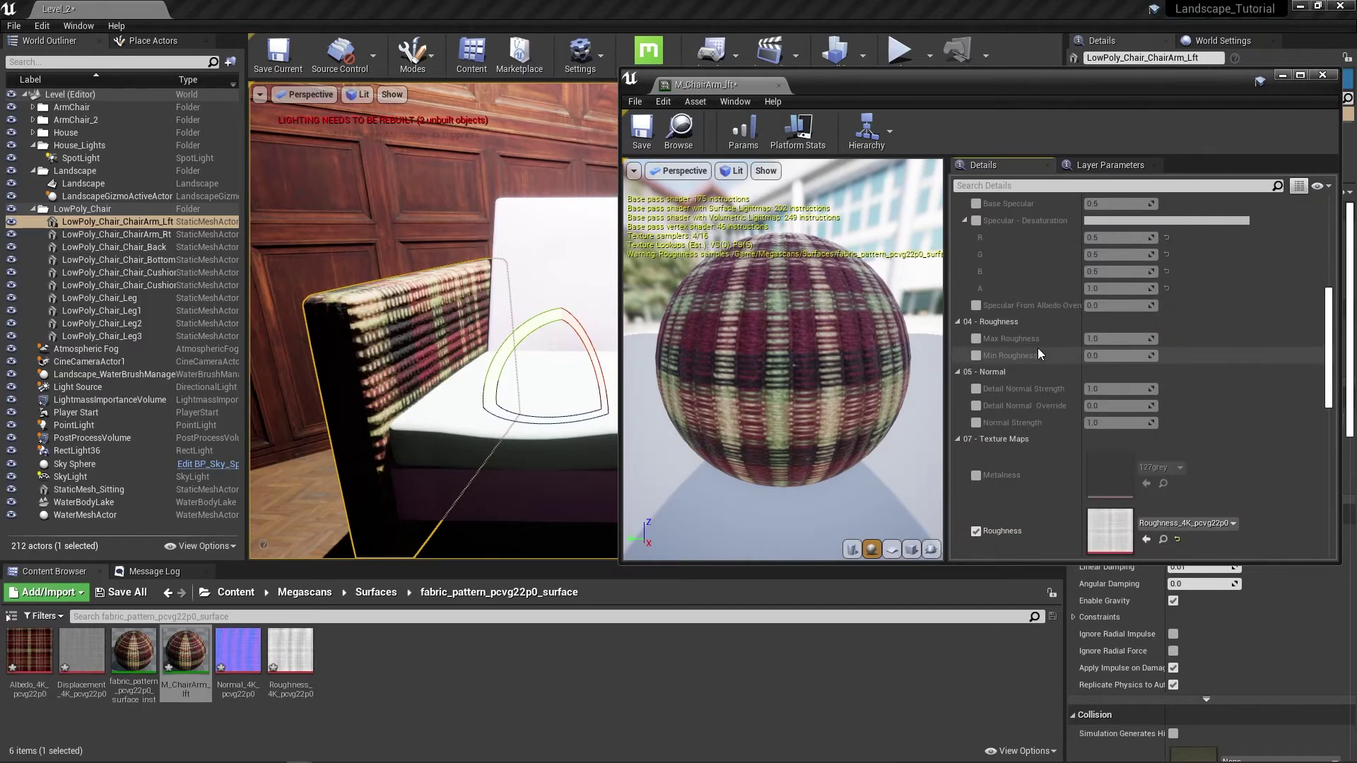
{"action": "scroll", "coordinate": [1037, 354], "scroll_direction": "down", "scroll_amount": 2}
{"action": "scroll", "coordinate": [1038, 350], "scroll_direction": "down", "scroll_amount": 8}
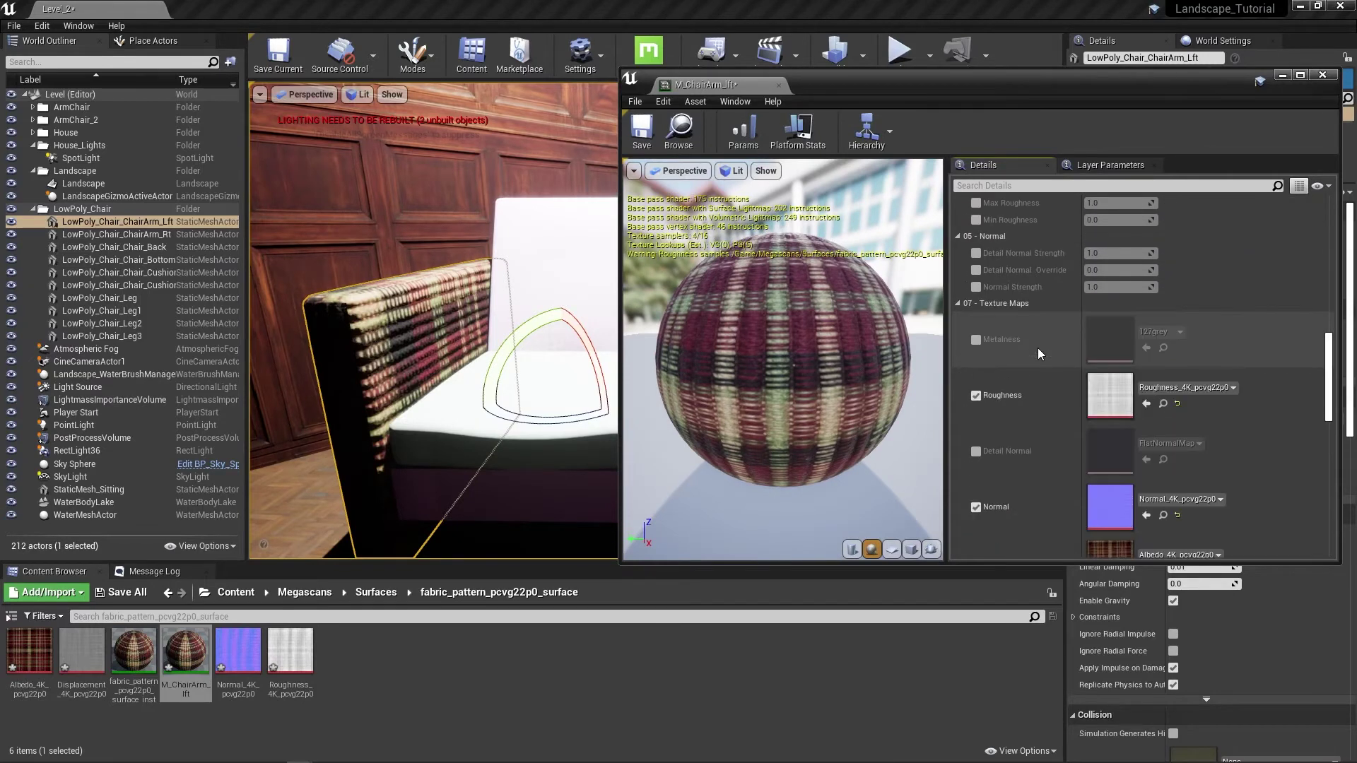
{"action": "scroll", "coordinate": [1037, 348], "scroll_direction": "down", "scroll_amount": 4}
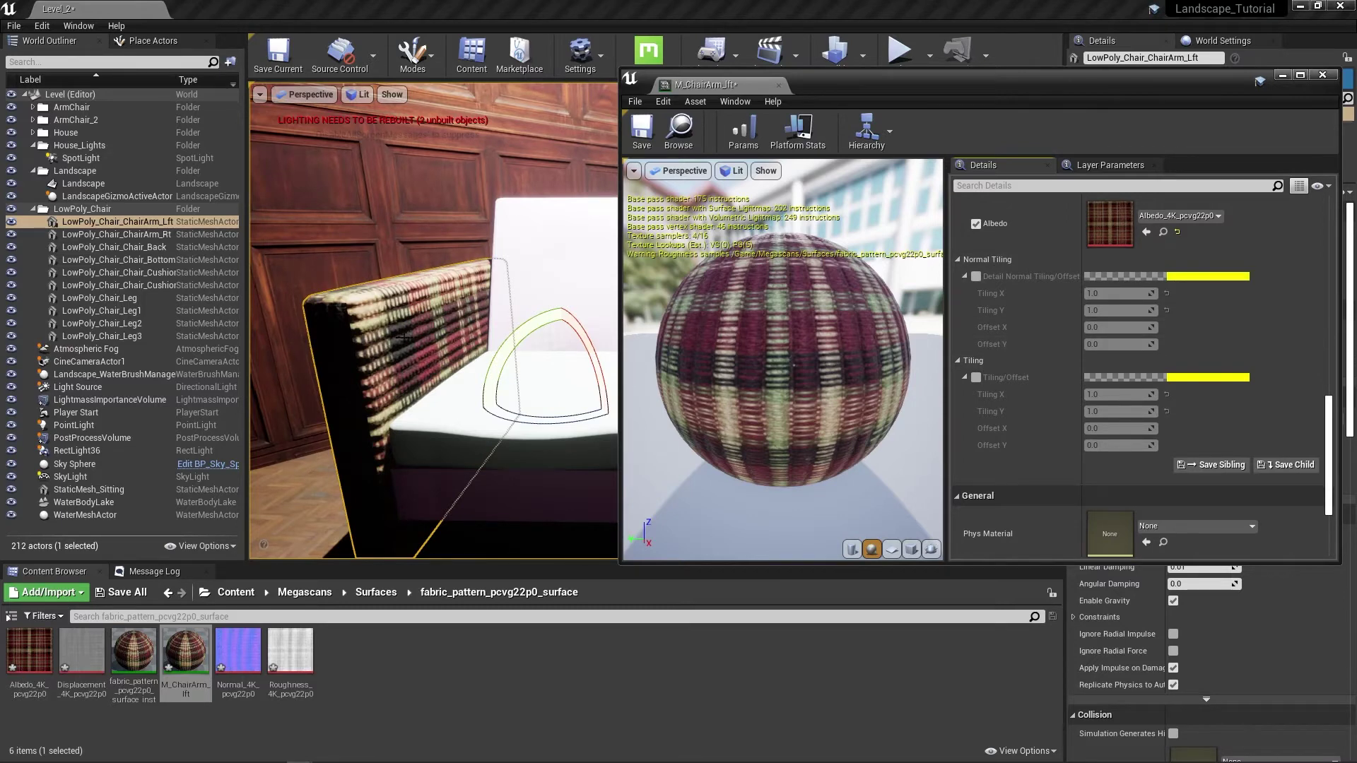
{"action": "left_click", "coordinate": [976, 378]}
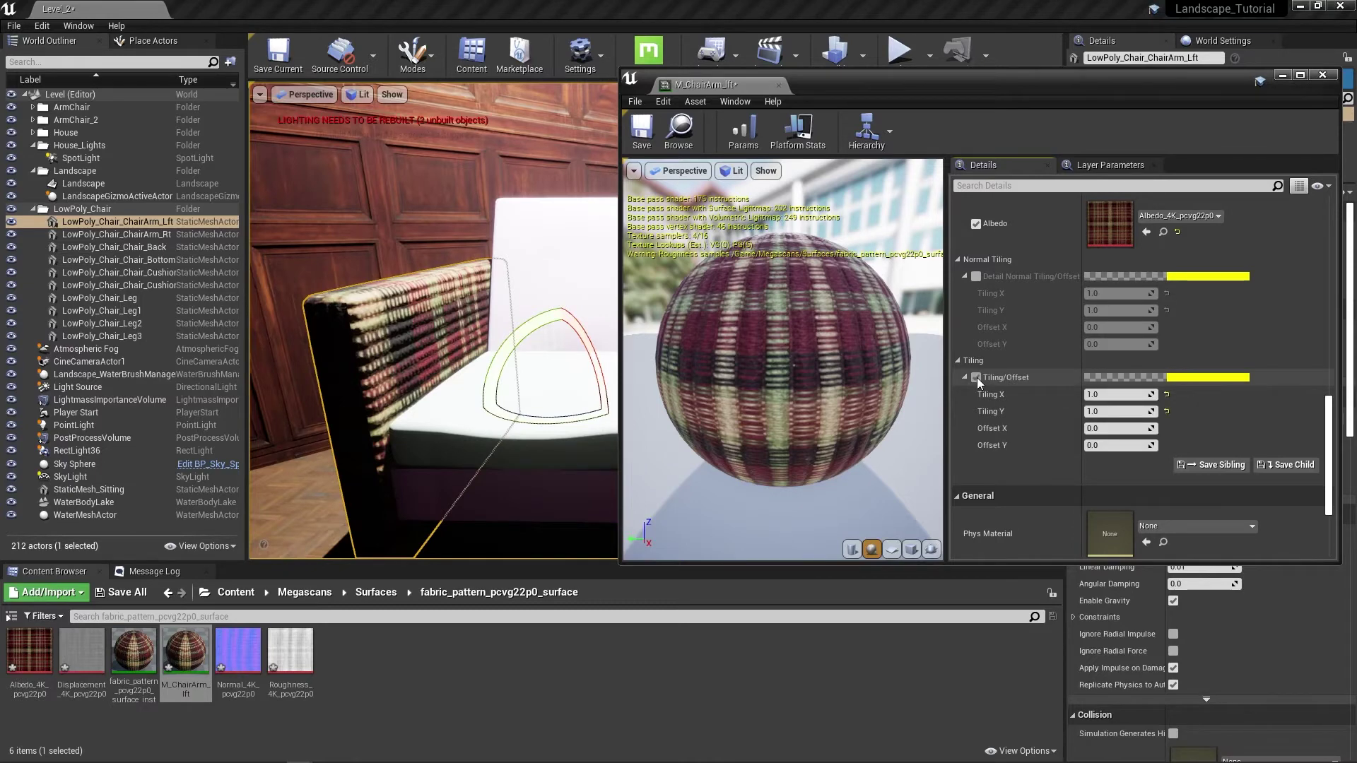
{"action": "left_click", "coordinate": [1102, 394]}
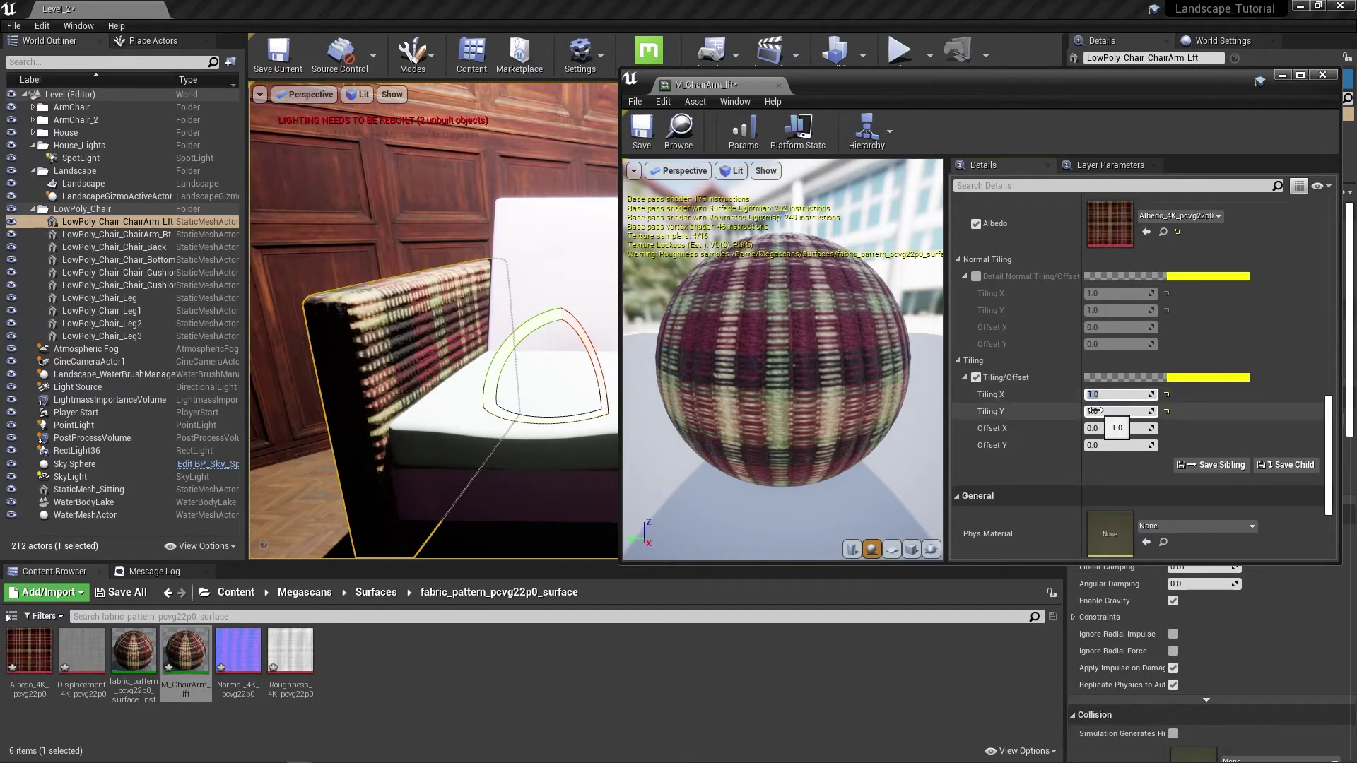
{"action": "type", "text": "10"}
{"action": "key", "text": "Tab"}
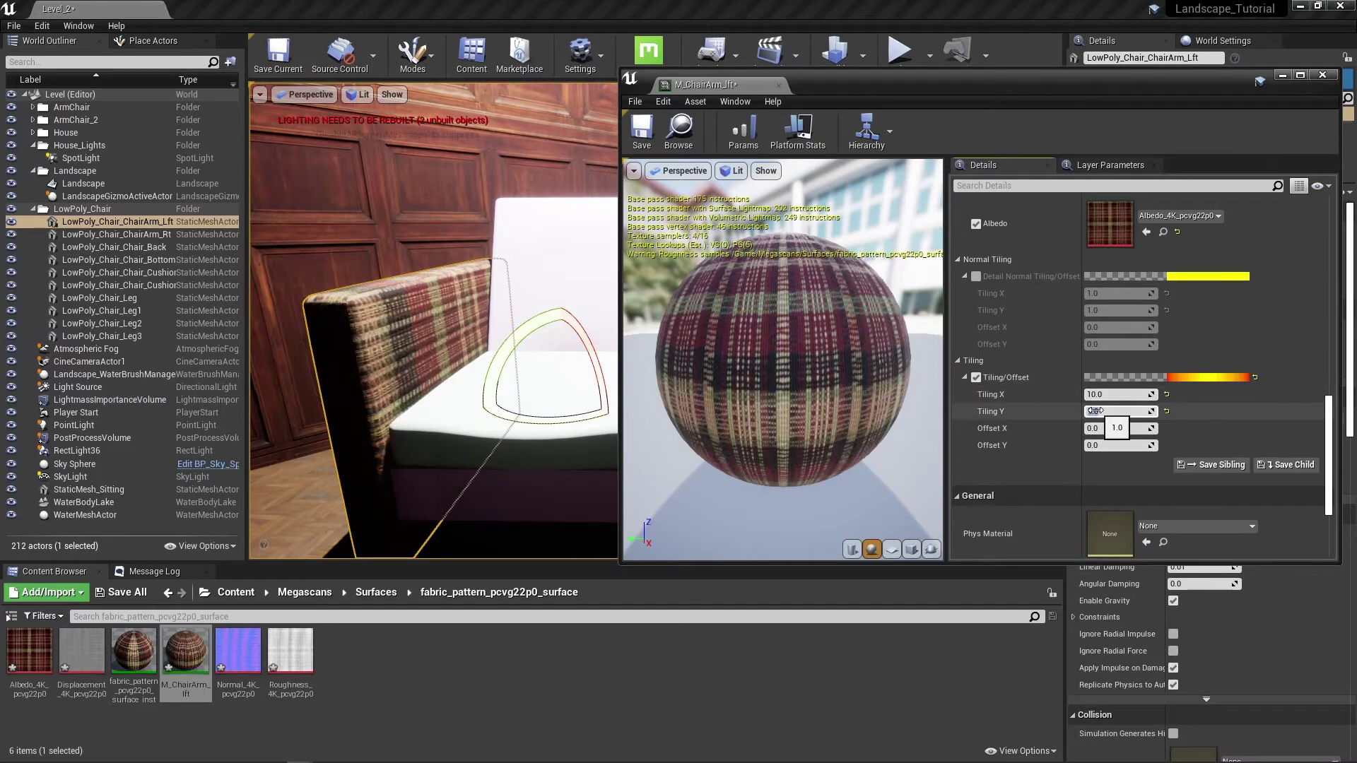
{"action": "type", "text": "10"}
{"action": "key", "text": "Tab"}
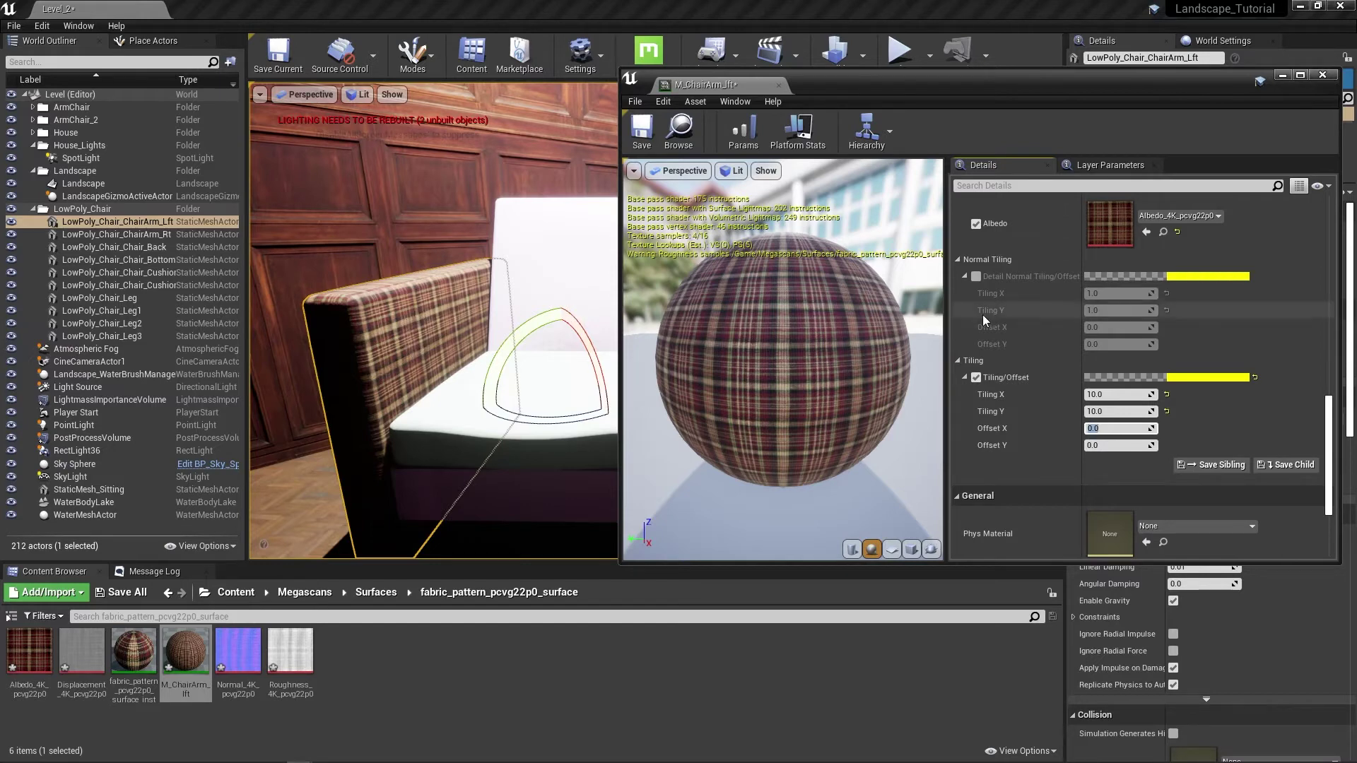
Enable the Detail Normal Tiling/Offset override and set its Tiling X and Tiling Y to 10
{"action": "left_click", "coordinate": [977, 276]}
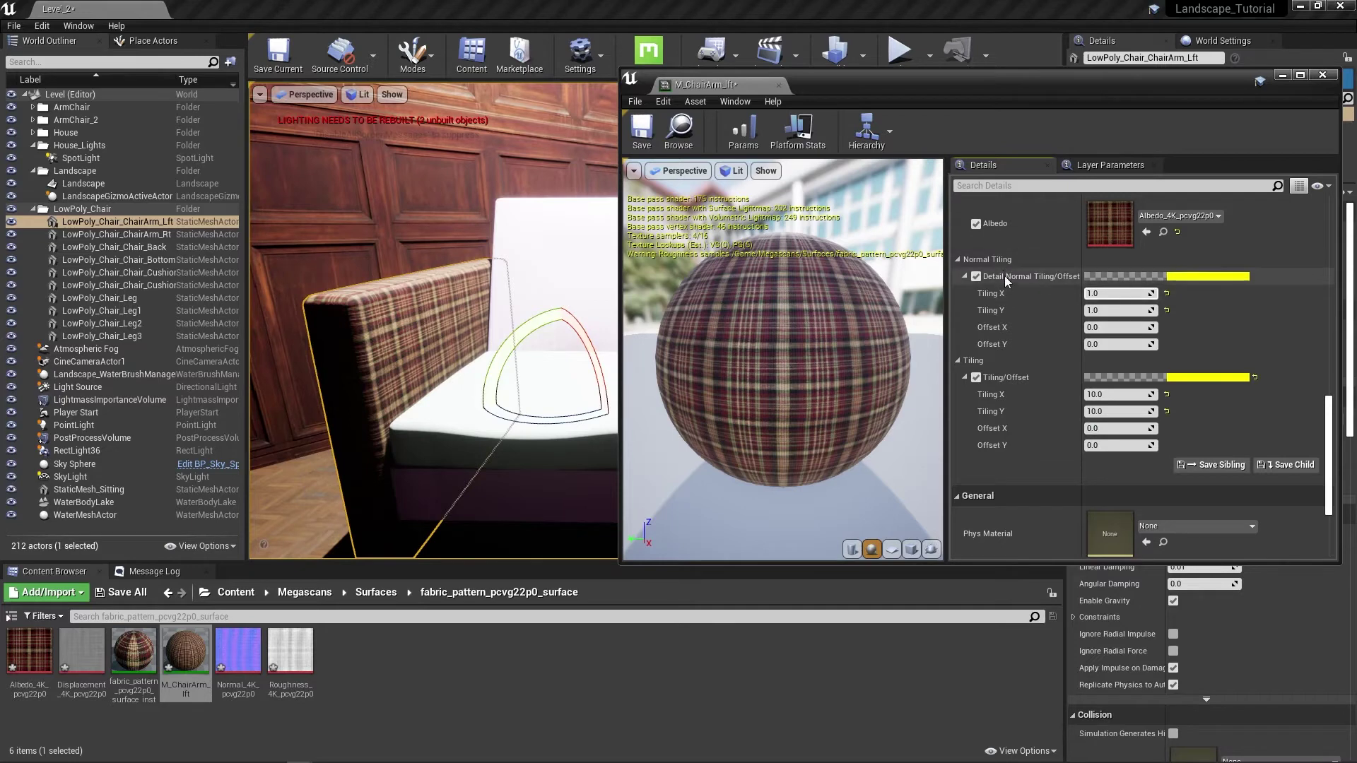
{"action": "left_click", "coordinate": [1095, 294]}
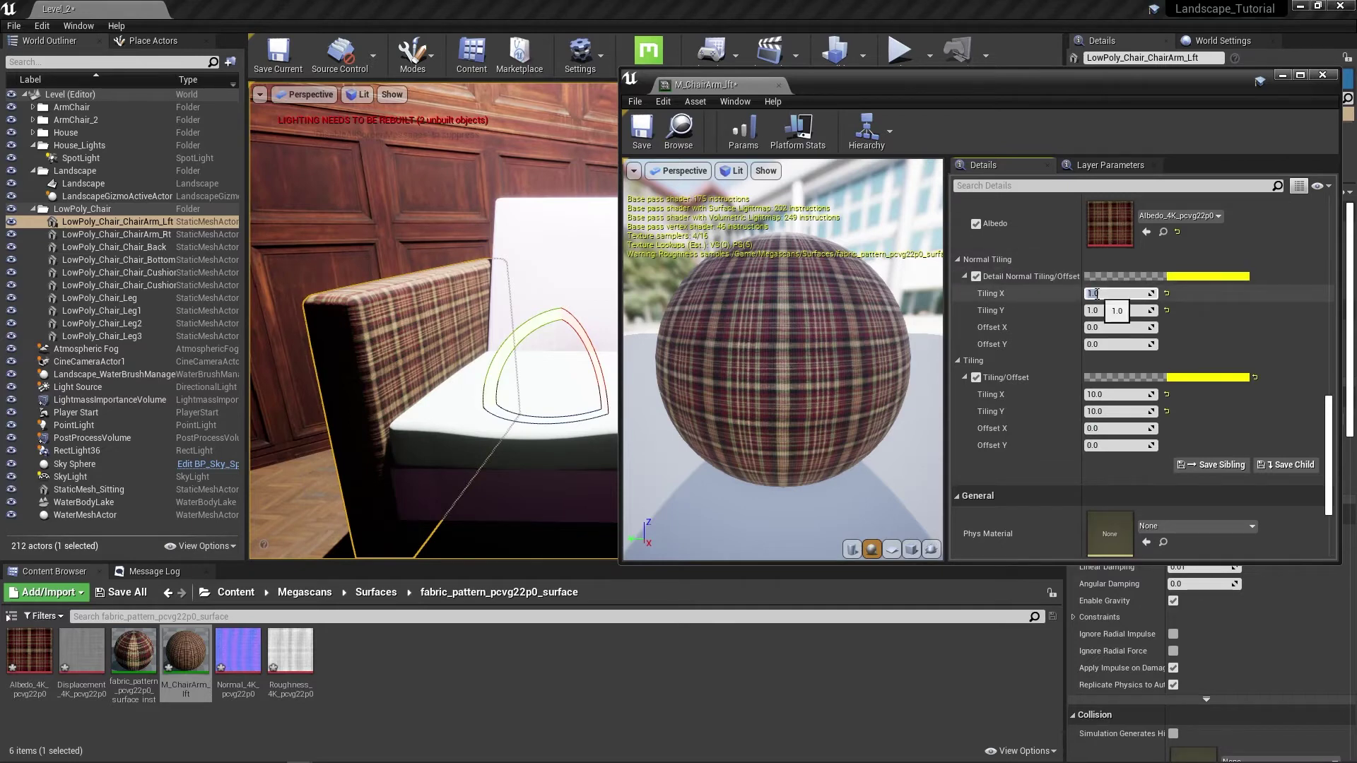
{"action": "type", "text": "10"}
{"action": "key", "text": "Tab"}
{"action": "type", "text": "10"}
{"action": "key", "text": "Tab"}
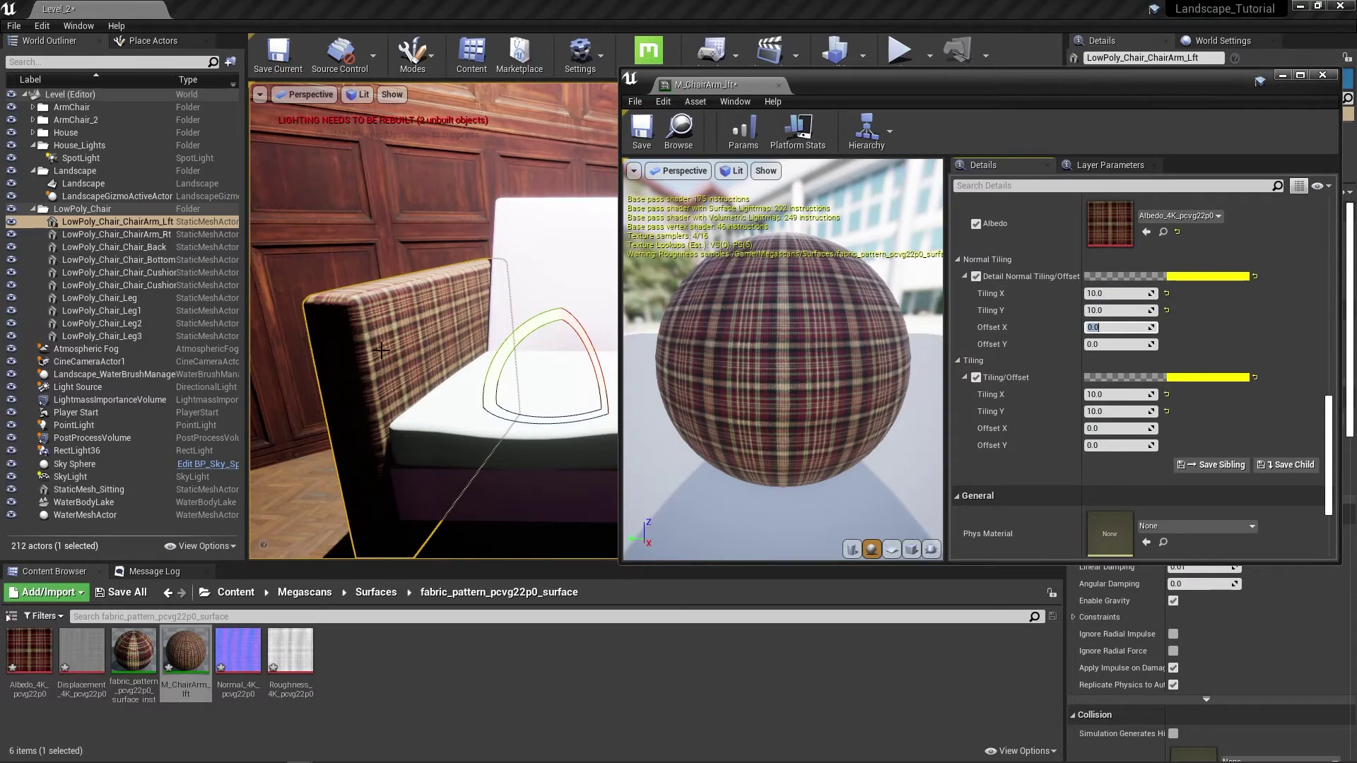
Examine the plaid tiling on the left chair arm from close up and from farther away, undoing any accidental rotation
{"action": "right_click_drag", "start_coordinate": [381, 349], "coordinate": [367, 342]}
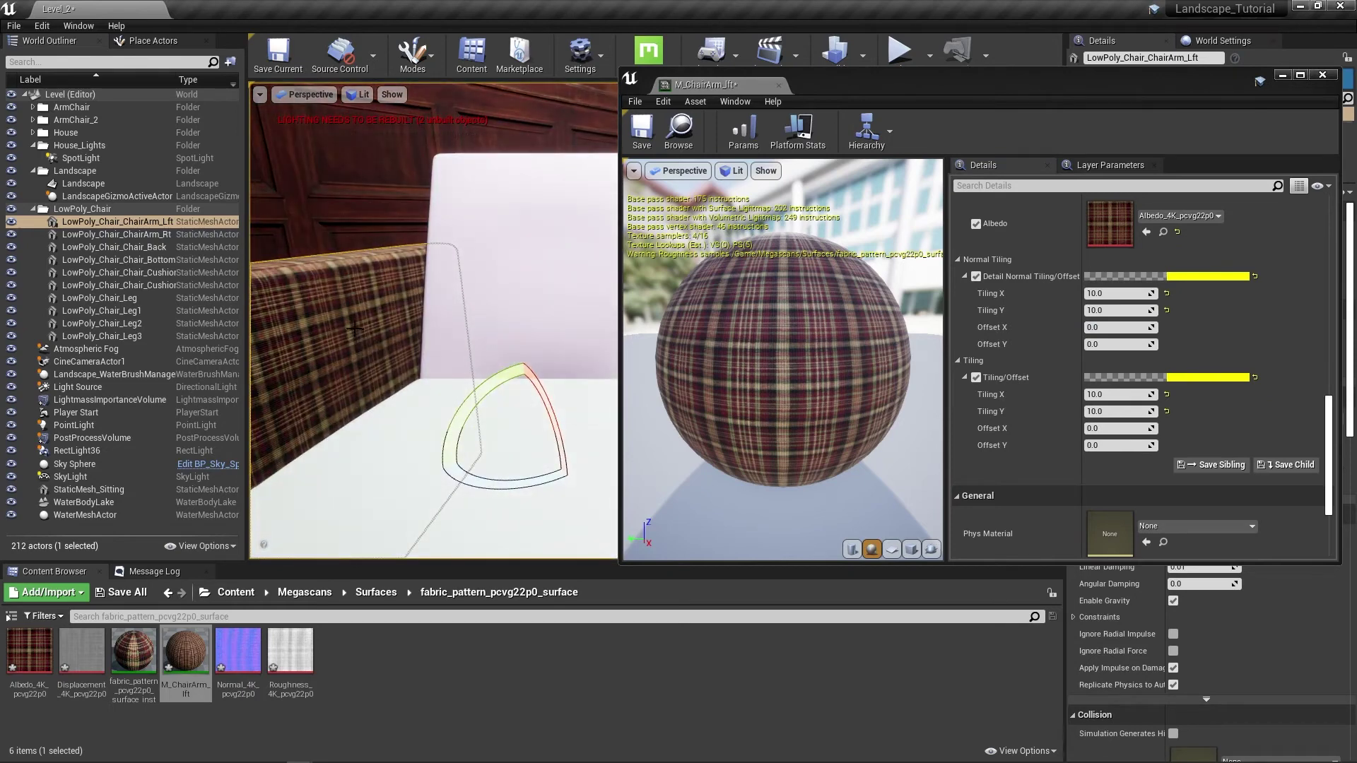
{"action": "scroll", "coordinate": [367, 345], "scroll_direction": "down", "scroll_amount": 3}
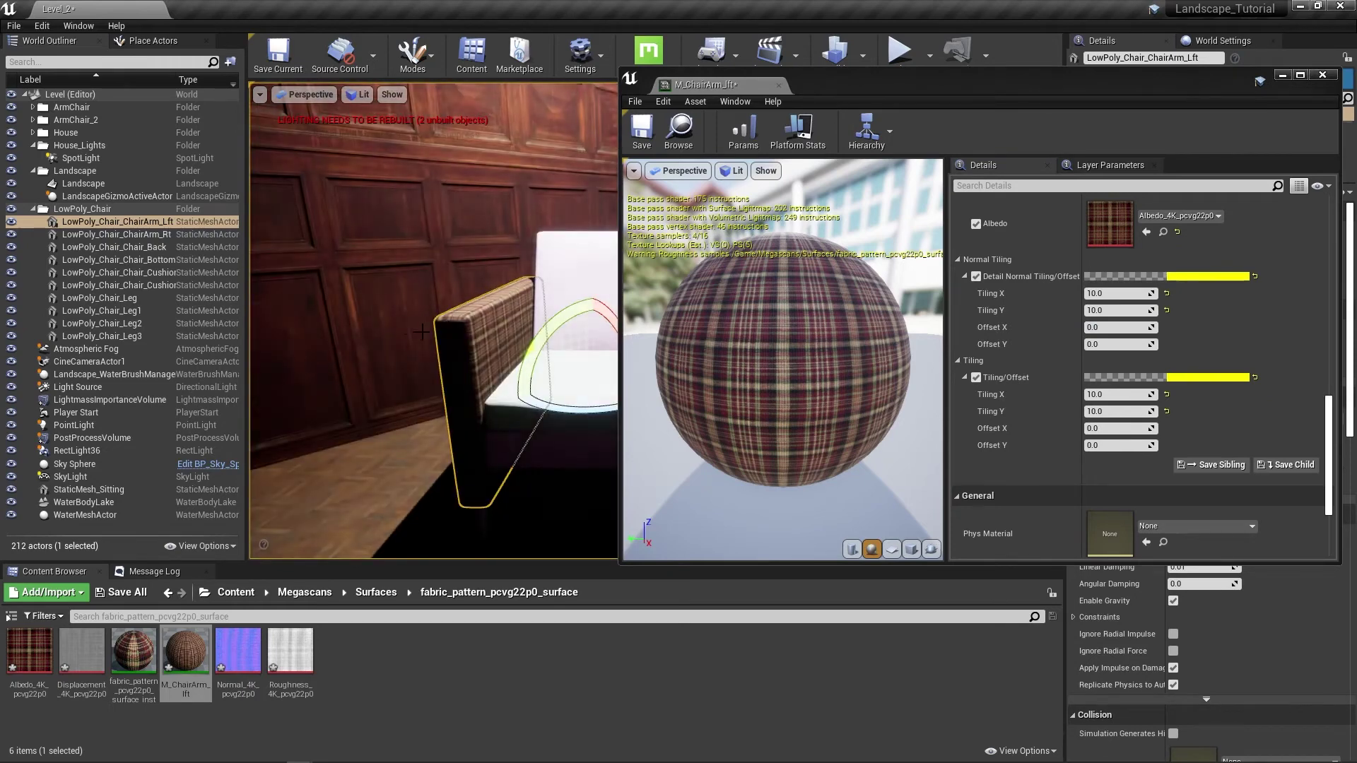
{"action": "scroll", "coordinate": [366, 345], "scroll_direction": "up", "scroll_amount": 3}
{"action": "scroll", "coordinate": [422, 333], "scroll_direction": "down", "scroll_amount": 5}
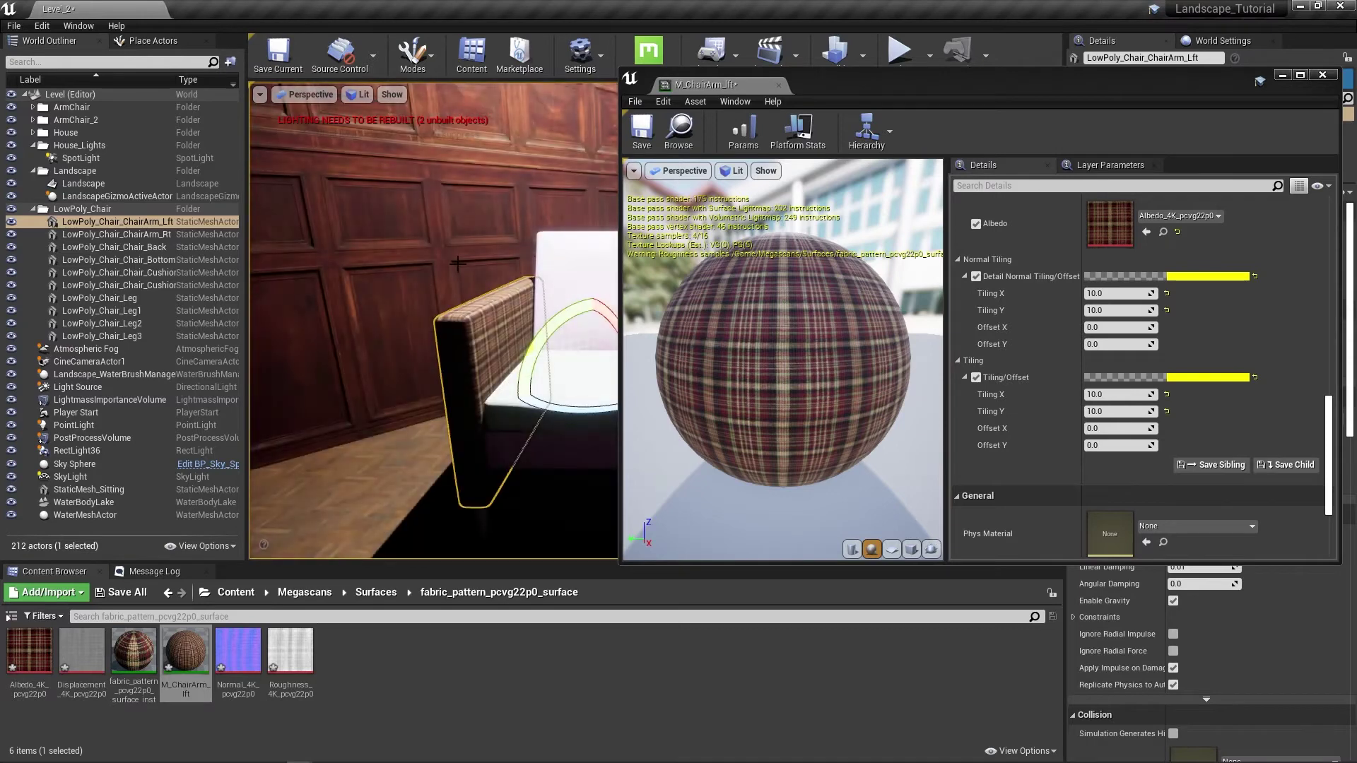
{"action": "right_click_drag", "start_coordinate": [423, 332], "coordinate": [387, 321]}
{"action": "mouse_move", "coordinate": [459, 255]}
{"action": "right_mouse_down"}
{"action": "mouse_move", "coordinate": [441, 255]}
{"action": "mouse_move", "coordinate": [495, 265]}
{"action": "mouse_move", "coordinate": [438, 255]}
{"action": "mouse_move", "coordinate": [450, 256]}
{"action": "right_mouse_up"}
{"action": "scroll", "coordinate": [459, 255], "scroll_direction": "up", "scroll_amount": 4}
{"action": "left_click_drag", "start_coordinate": [451, 244], "coordinate": [470, 248]}
{"action": "key", "text": "ctrl+z"}
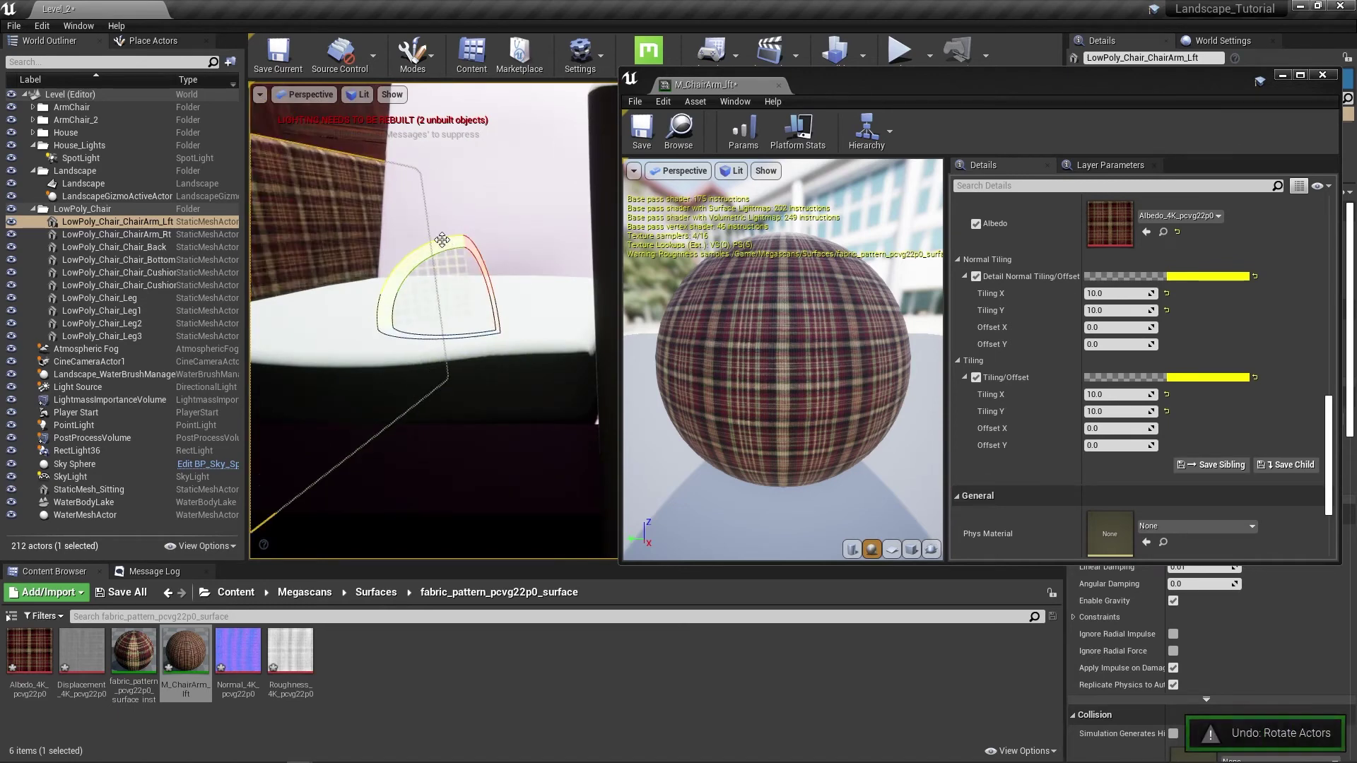
{"action": "scroll", "coordinate": [440, 236], "scroll_direction": "down", "scroll_amount": 5}
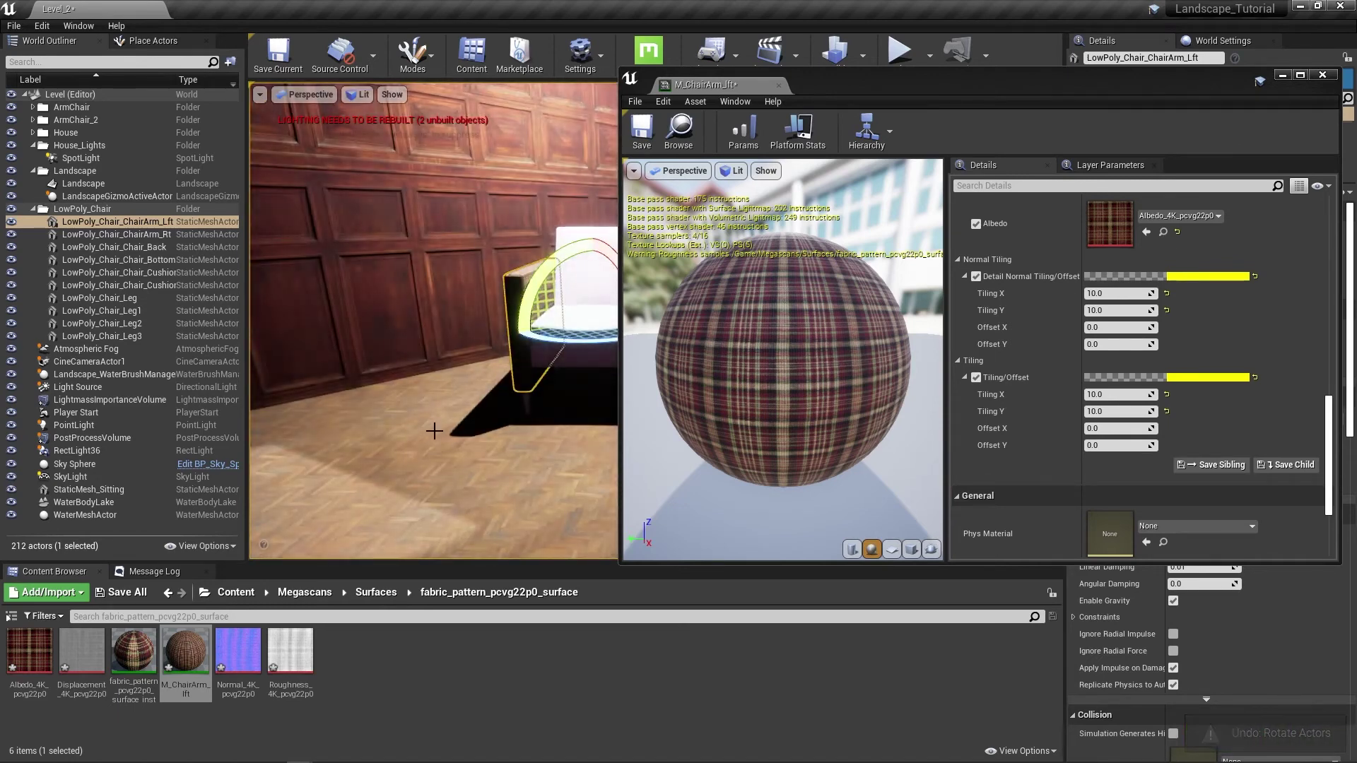
{"action": "right_click_drag", "start_coordinate": [470, 406], "coordinate": [543, 400]}
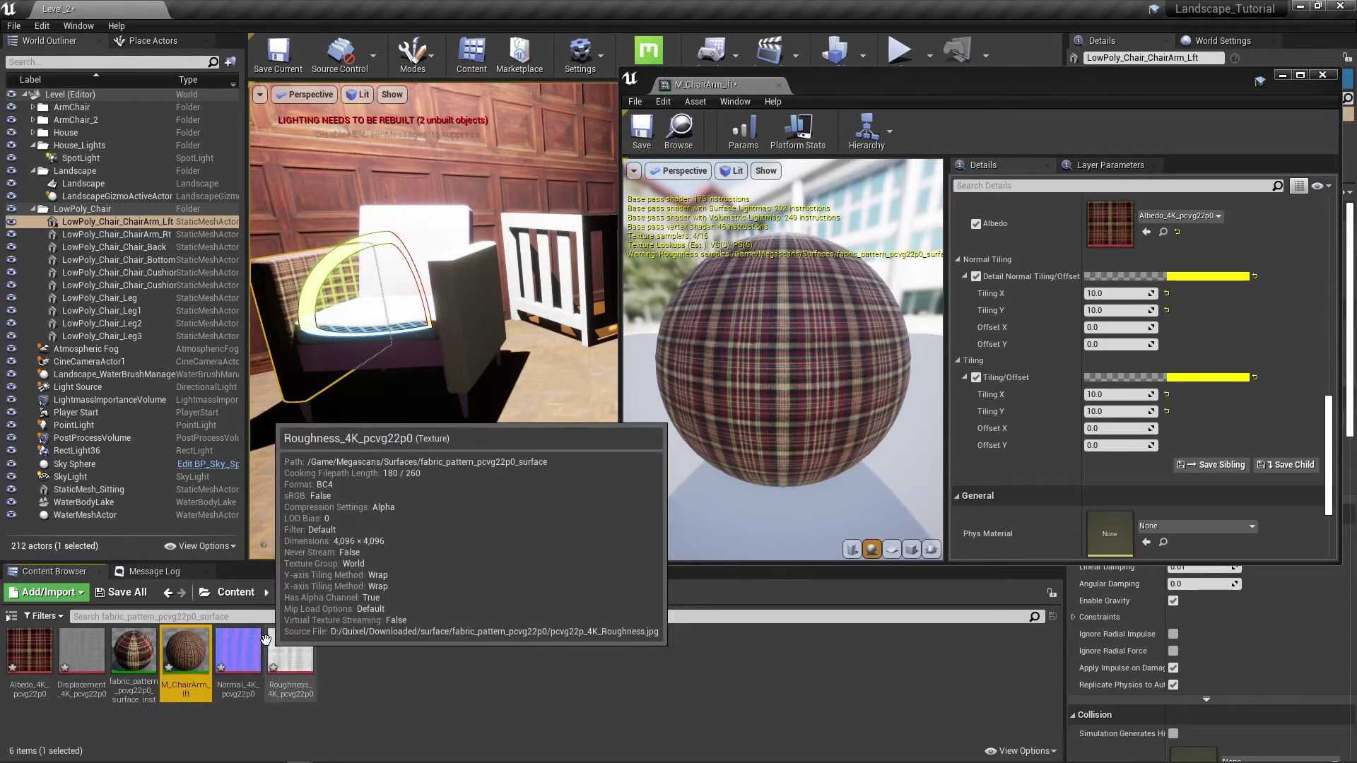
Duplicate the M_ChairArm_lft material instance and rename the copy M_ChairArm_rt
{"action": "key", "text": "ctrl+w"}
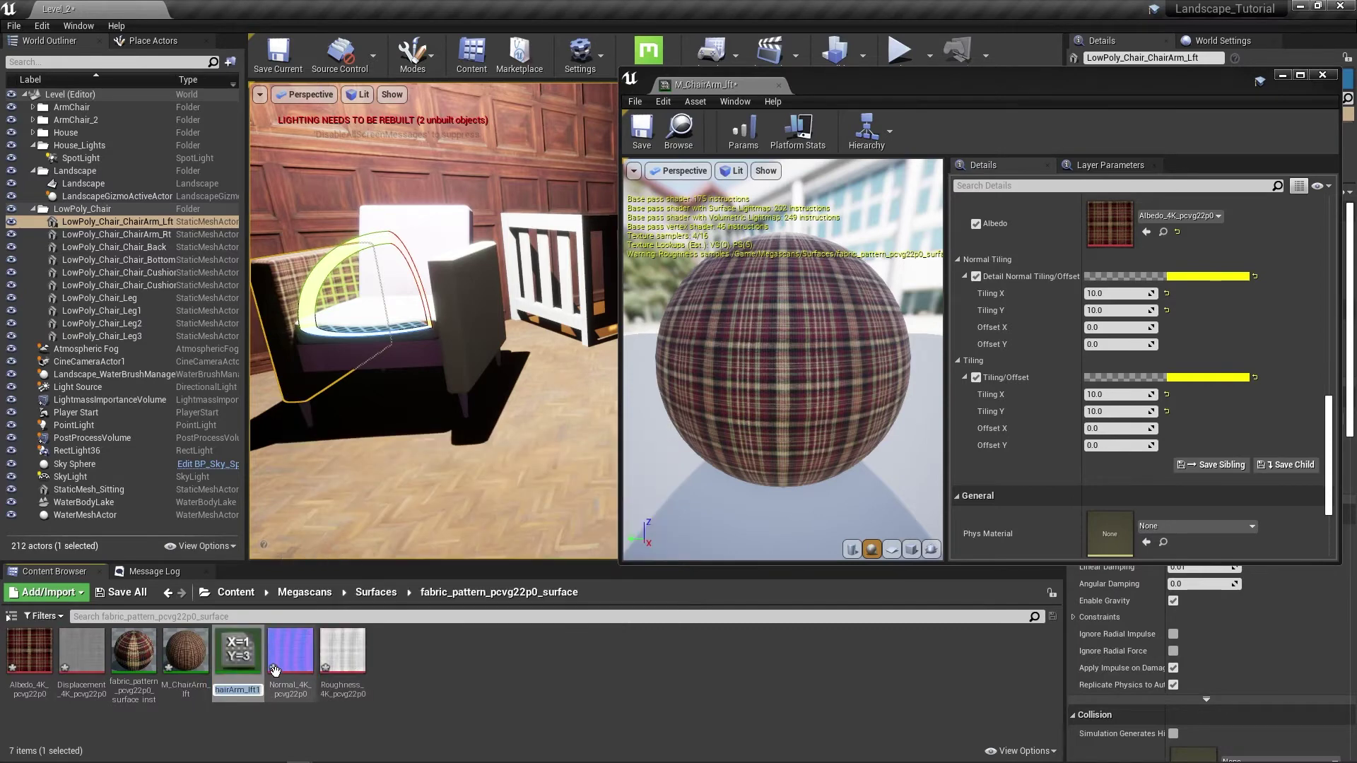
{"action": "key", "text": "Right"}
{"action": "key", "text": "BackSpace"}
{"action": "key", "text": "BackSpace"}
{"action": "key", "text": "BackSpace"}
{"action": "key", "text": "Return"}
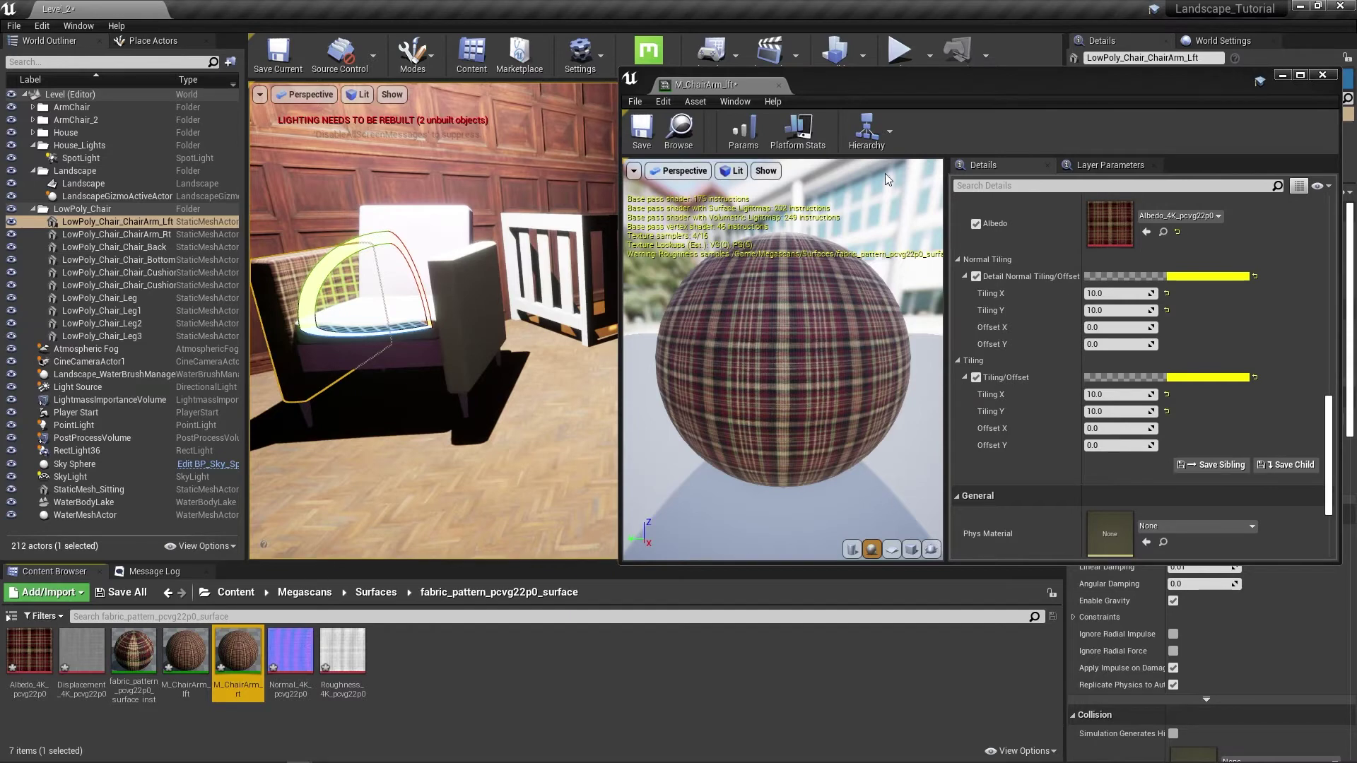
Save the M_ChairArm_lft material instance and close its editor
{"action": "left_click", "coordinate": [642, 134]}
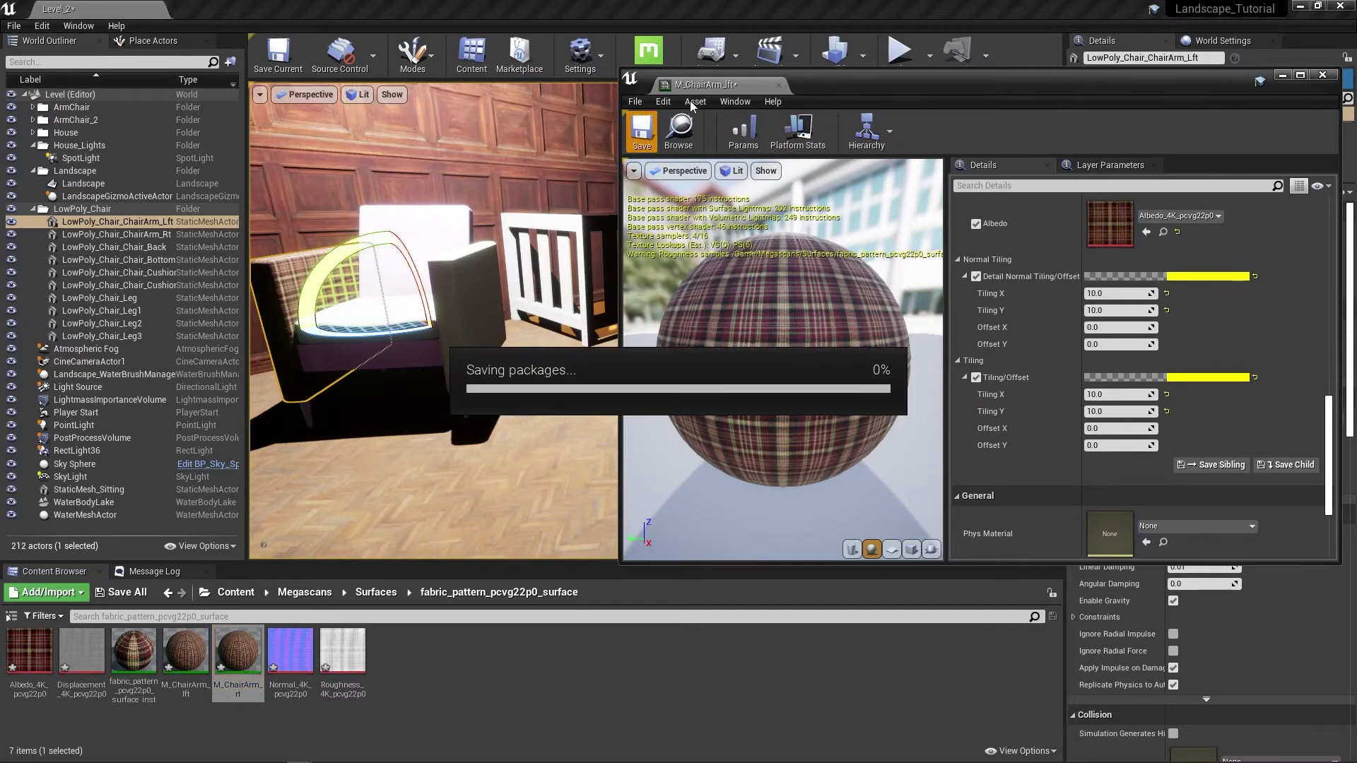
{"action": "left_click_drag", "start_coordinate": [828, 83], "coordinate": [682, 108]}
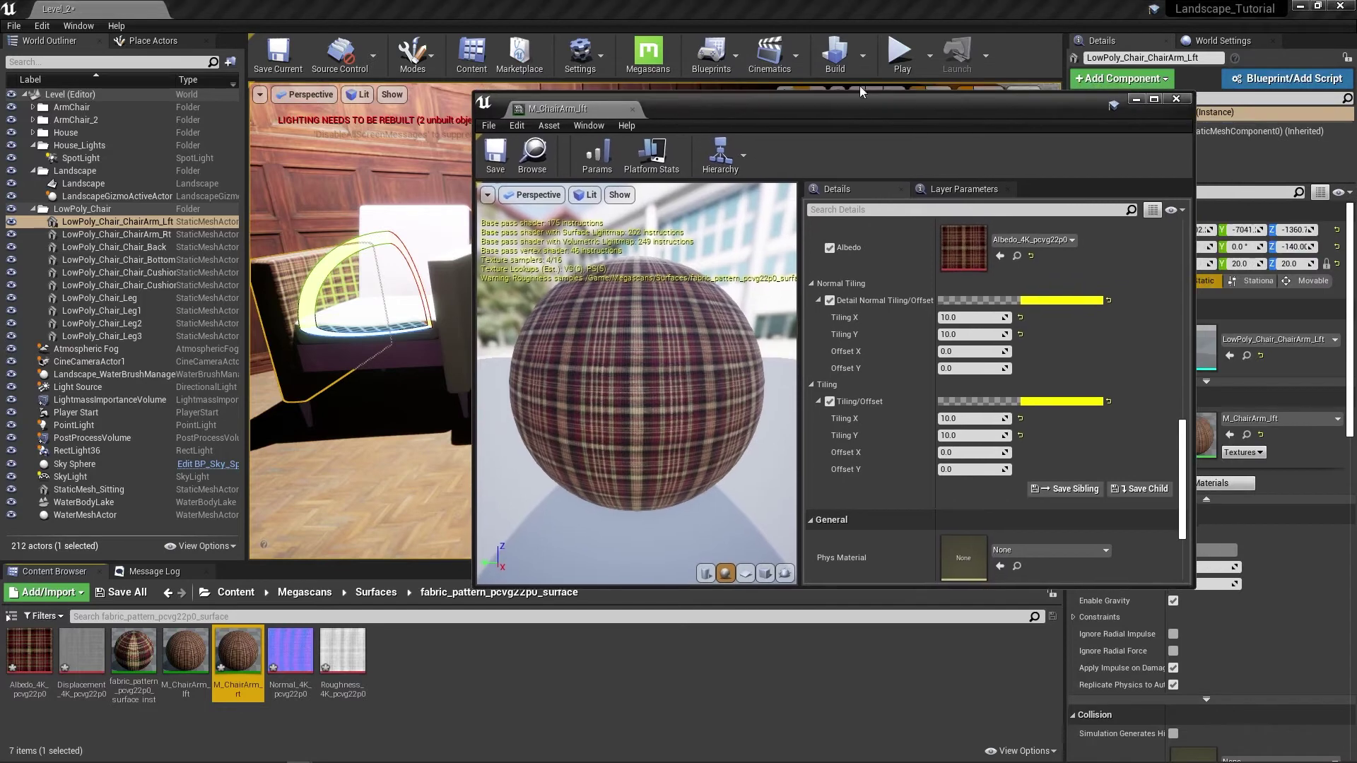
{"action": "left_click", "coordinate": [1184, 98]}
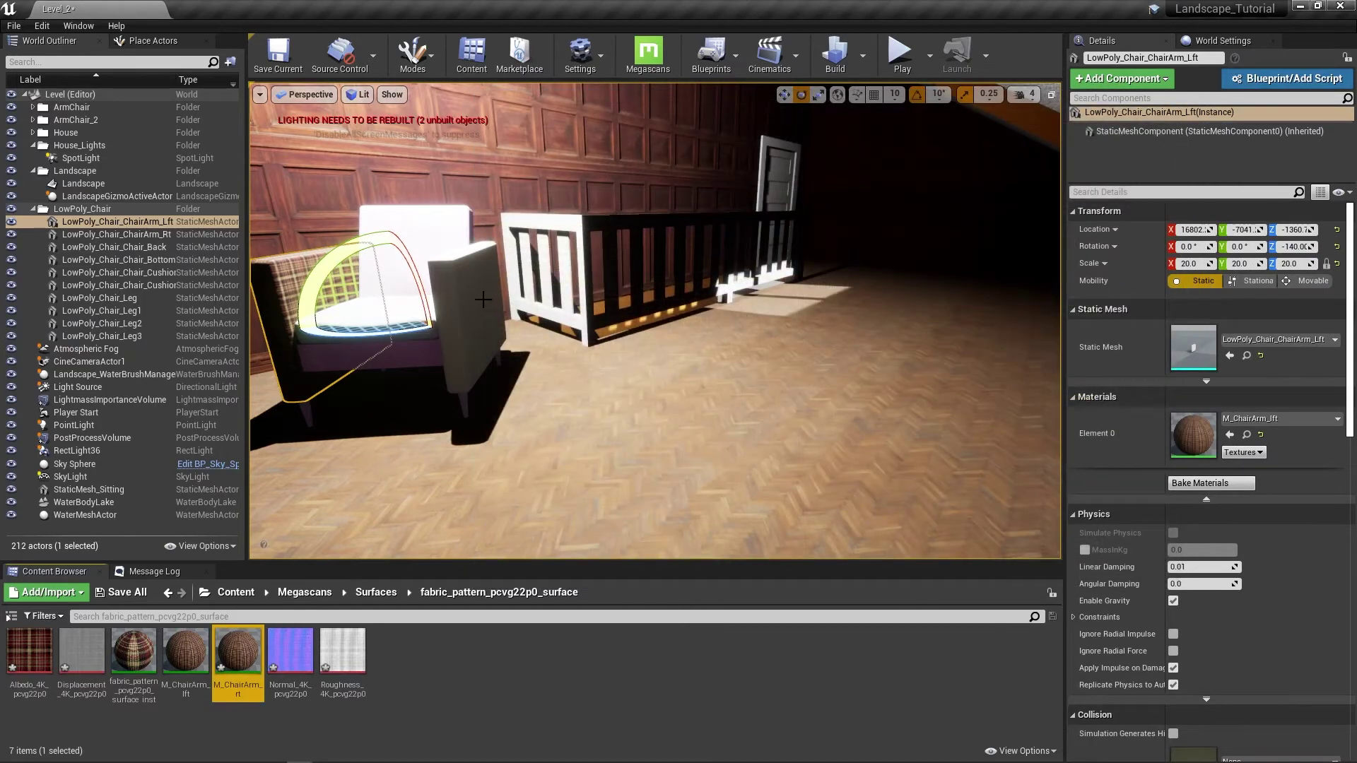
Assign M_ChairArm_rt to Element 0 of the right chair arm and view the chair from the front
{"action": "left_click", "coordinate": [483, 299]}
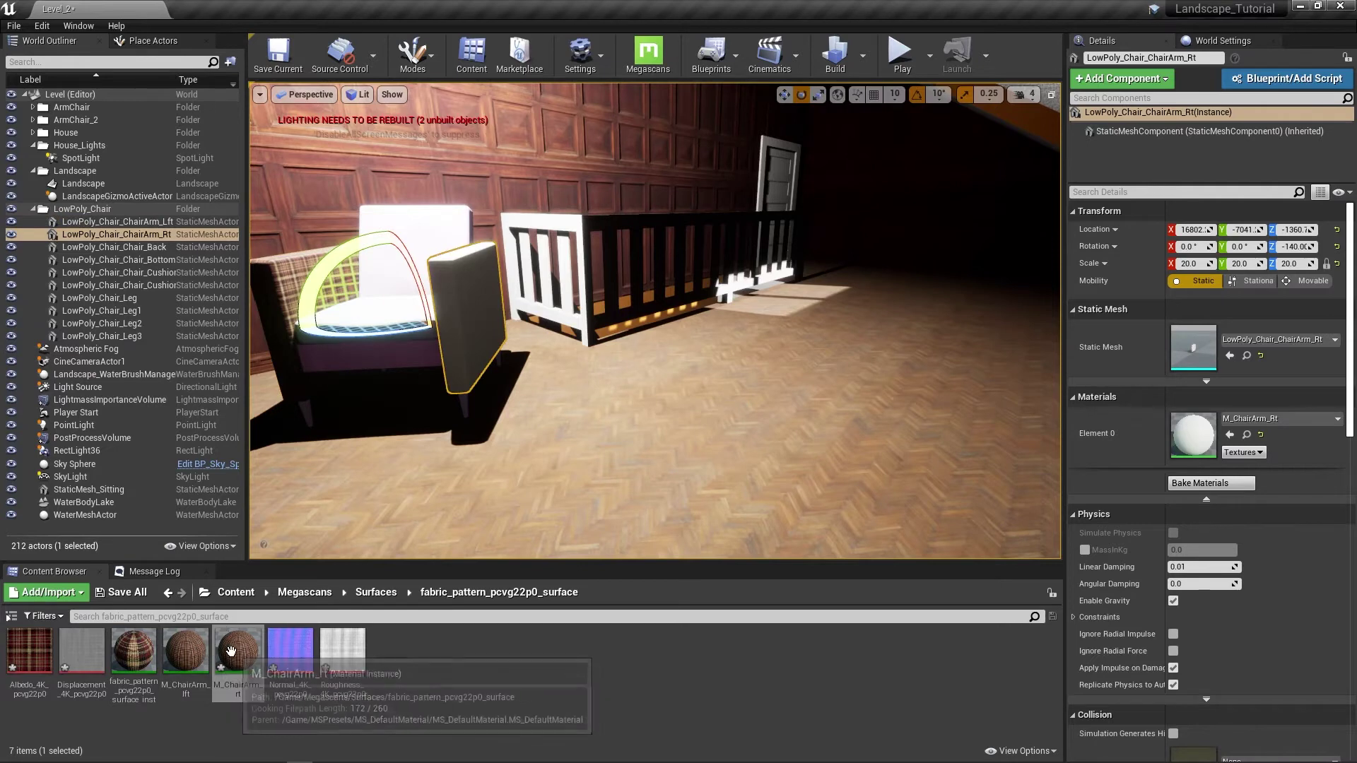
{"action": "left_click_drag", "start_coordinate": [231, 651], "coordinate": [1176, 436]}
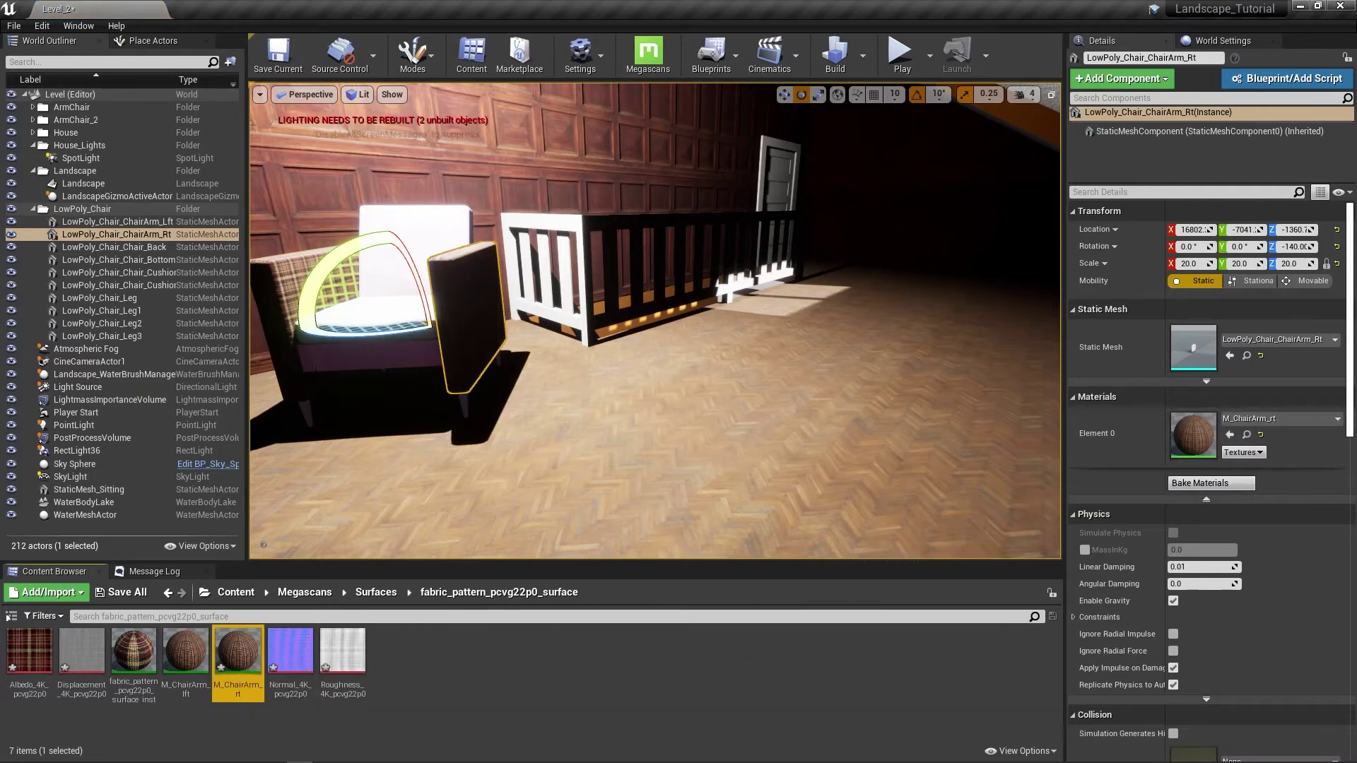
{"action": "right_click_drag", "start_coordinate": [654, 321], "coordinate": [614, 335]}
{"action": "key", "text": "w"}
{"action": "key", "text": "s"}
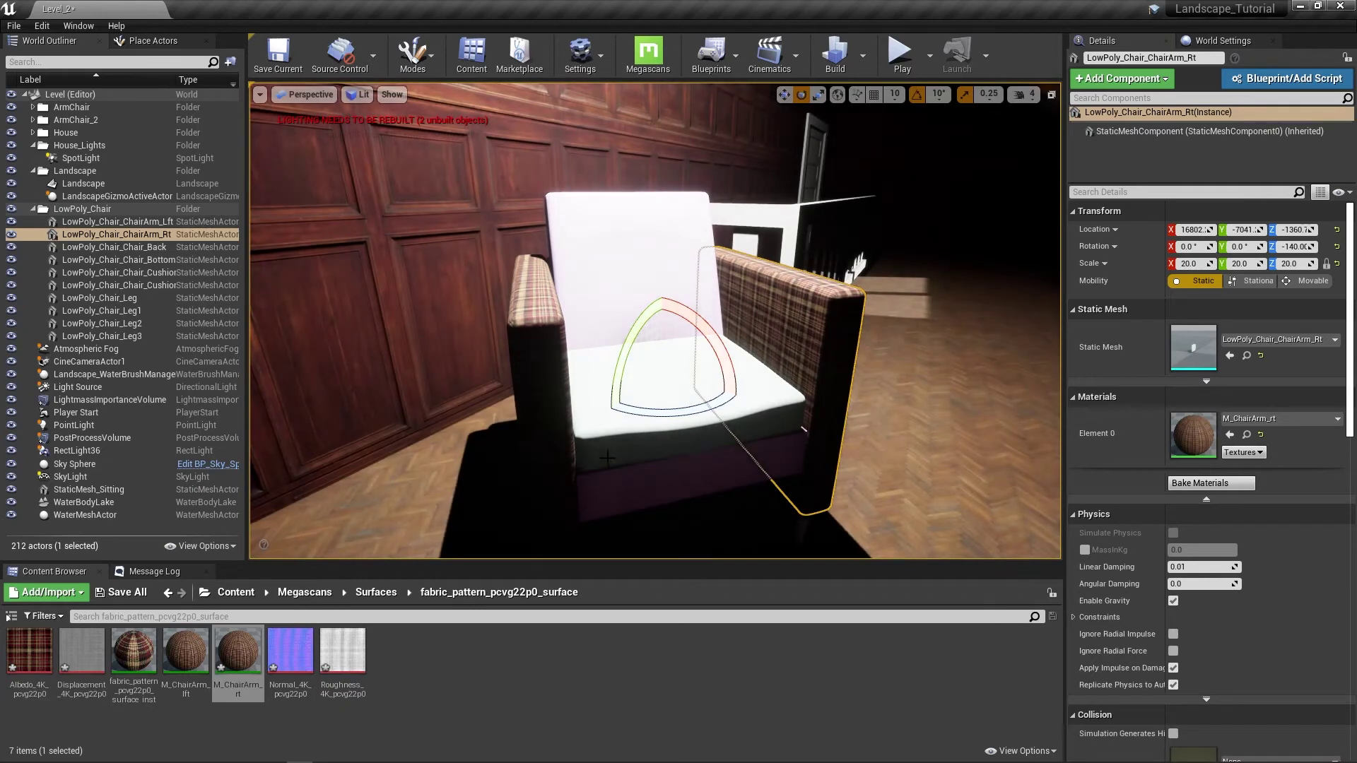
Select the chair's bottom cushion and undo the accidental duplication of that actor
{"action": "left_click", "coordinate": [615, 446]}
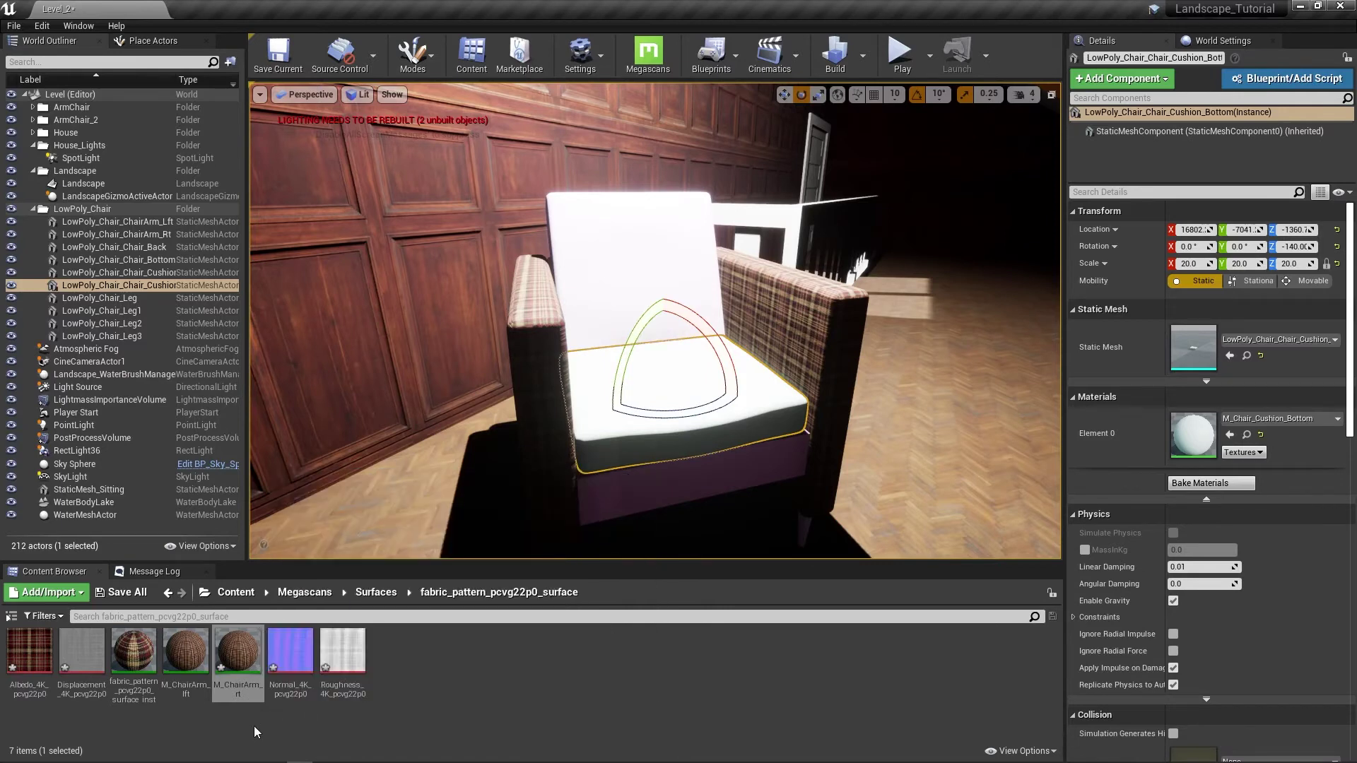
{"action": "key", "text": "ctrl+w"}
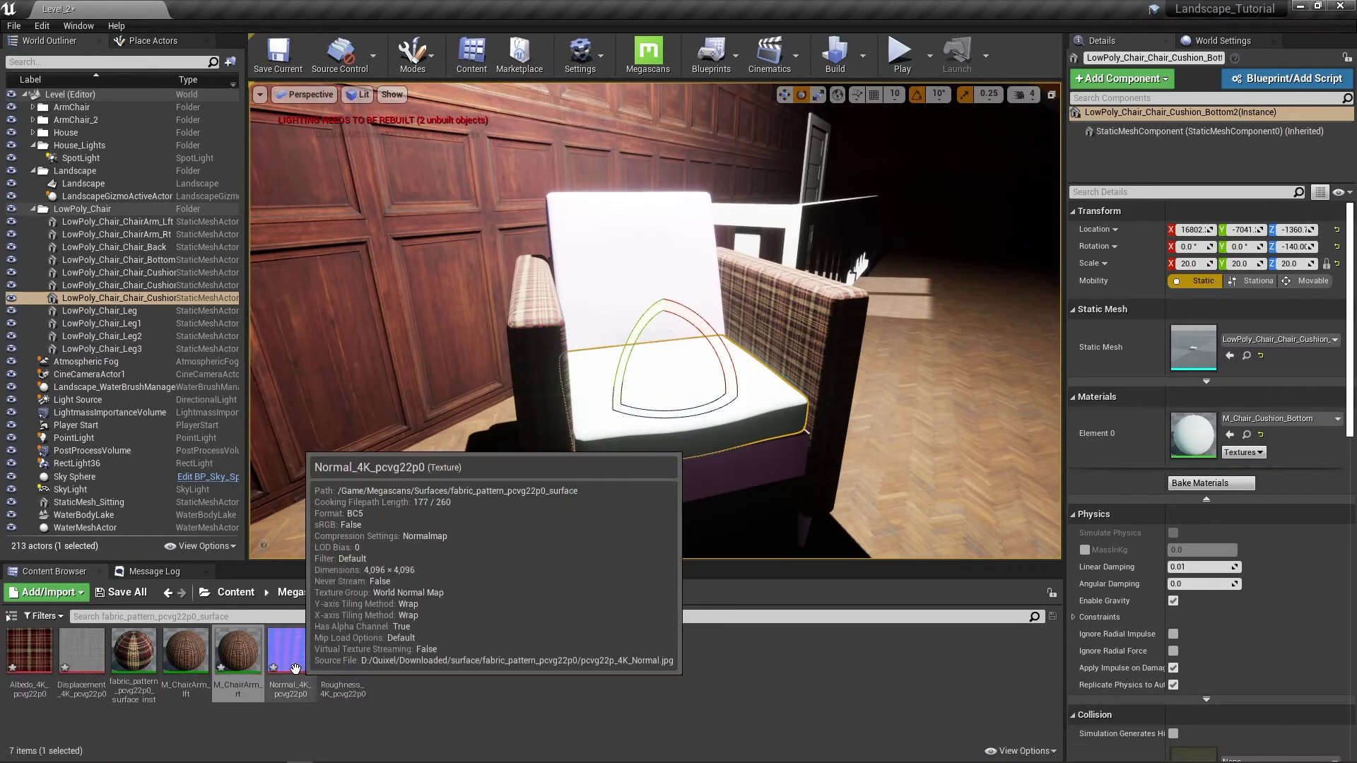
{"action": "key", "text": "ctrl+z"}
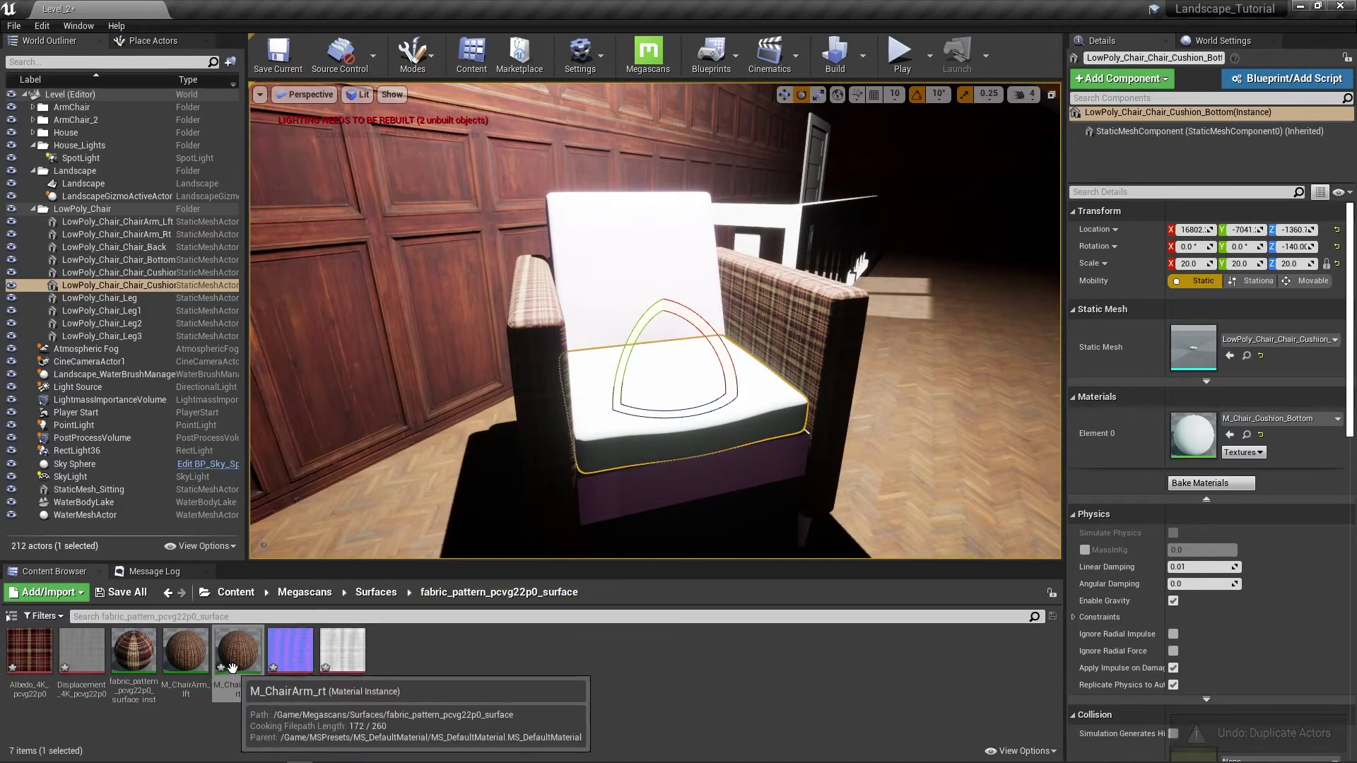
Duplicate the M_ChairArm_rt material instance and rename the copy M_ChairCushion_Bottom
{"action": "left_click_drag", "start_coordinate": [237, 654], "coordinate": [304, 659]}
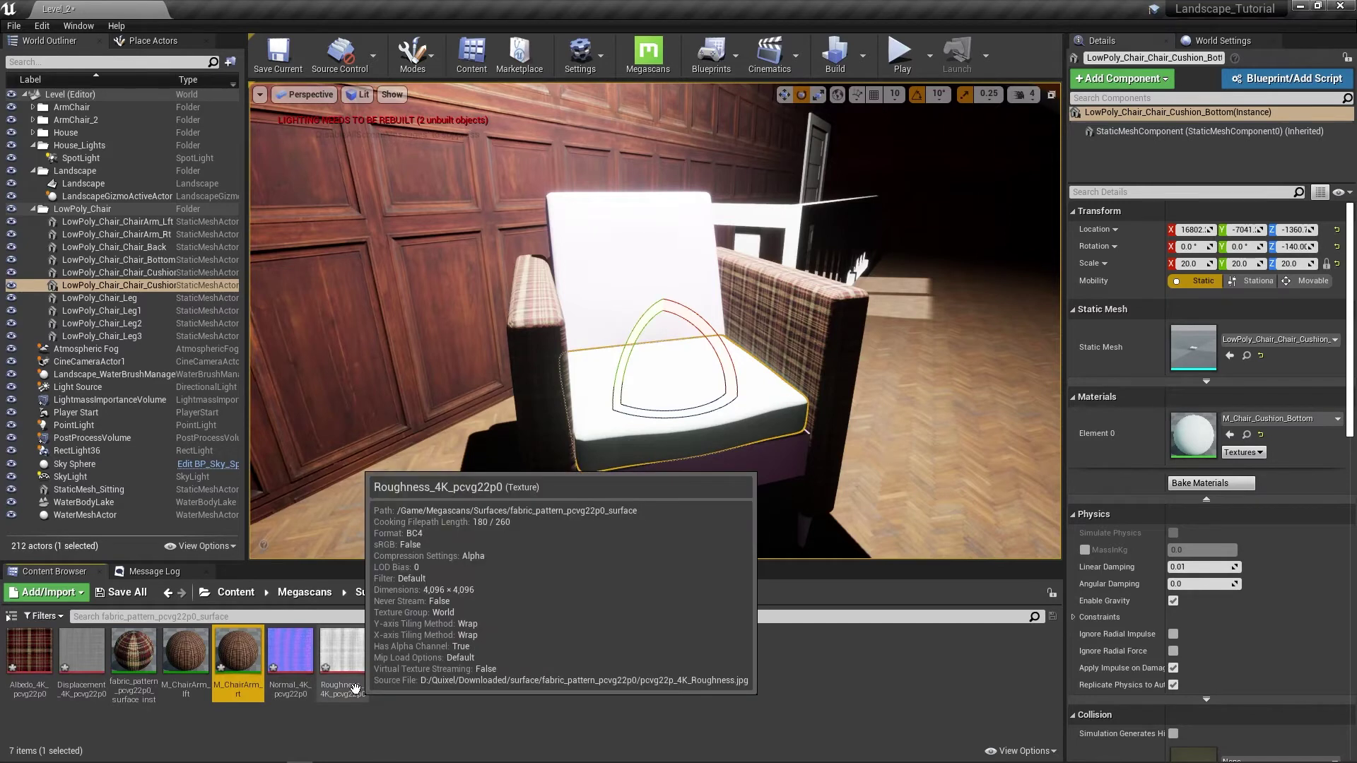
{"action": "key", "text": "ctrl+w"}
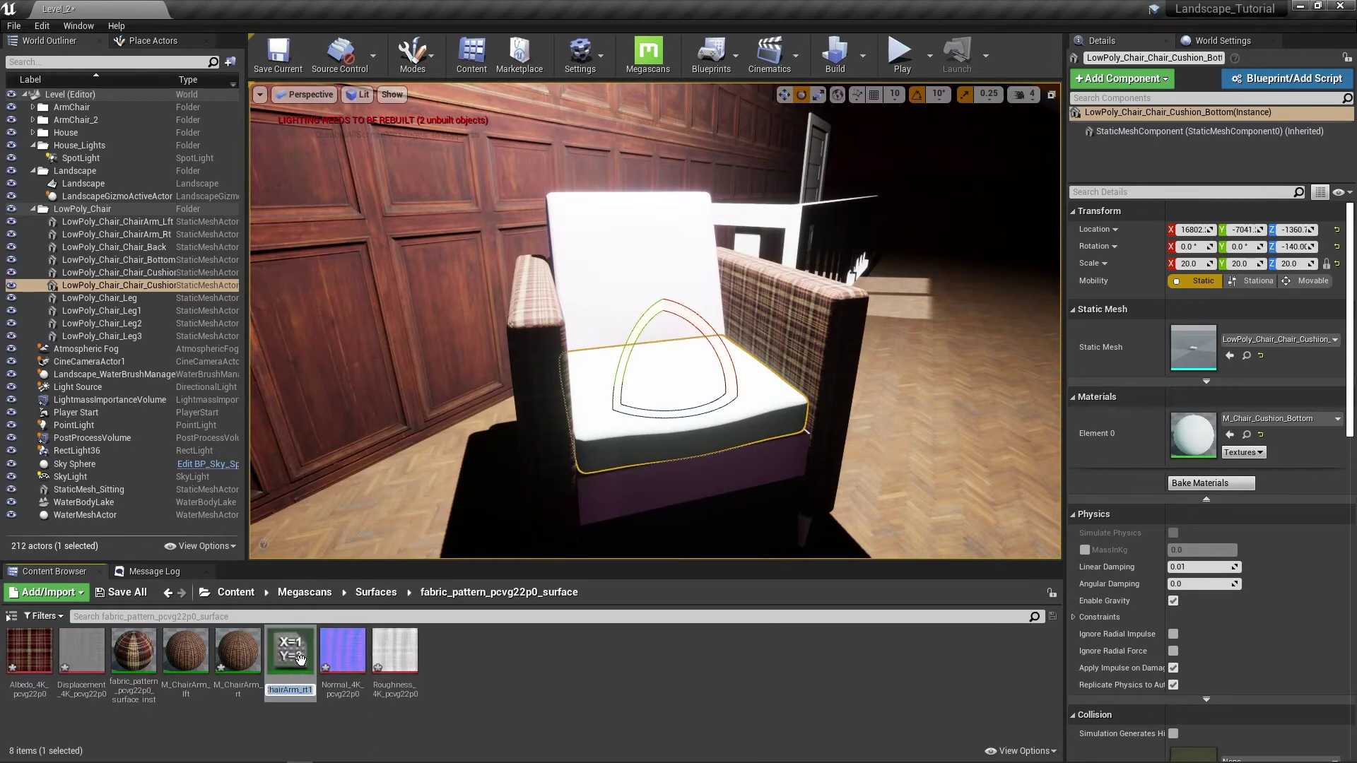
{"action": "key", "text": "Right"}
{"action": "key", "text": "BackSpace"}
{"action": "key", "text": "BackSpace"}
{"action": "key", "text": "BackSpace"}
{"action": "key", "text": "BackSpace"}
{"action": "key", "text": "BackSpace"}
{"action": "type", "text": "Cushion_B"}
{"action": "key", "text": "Return"}
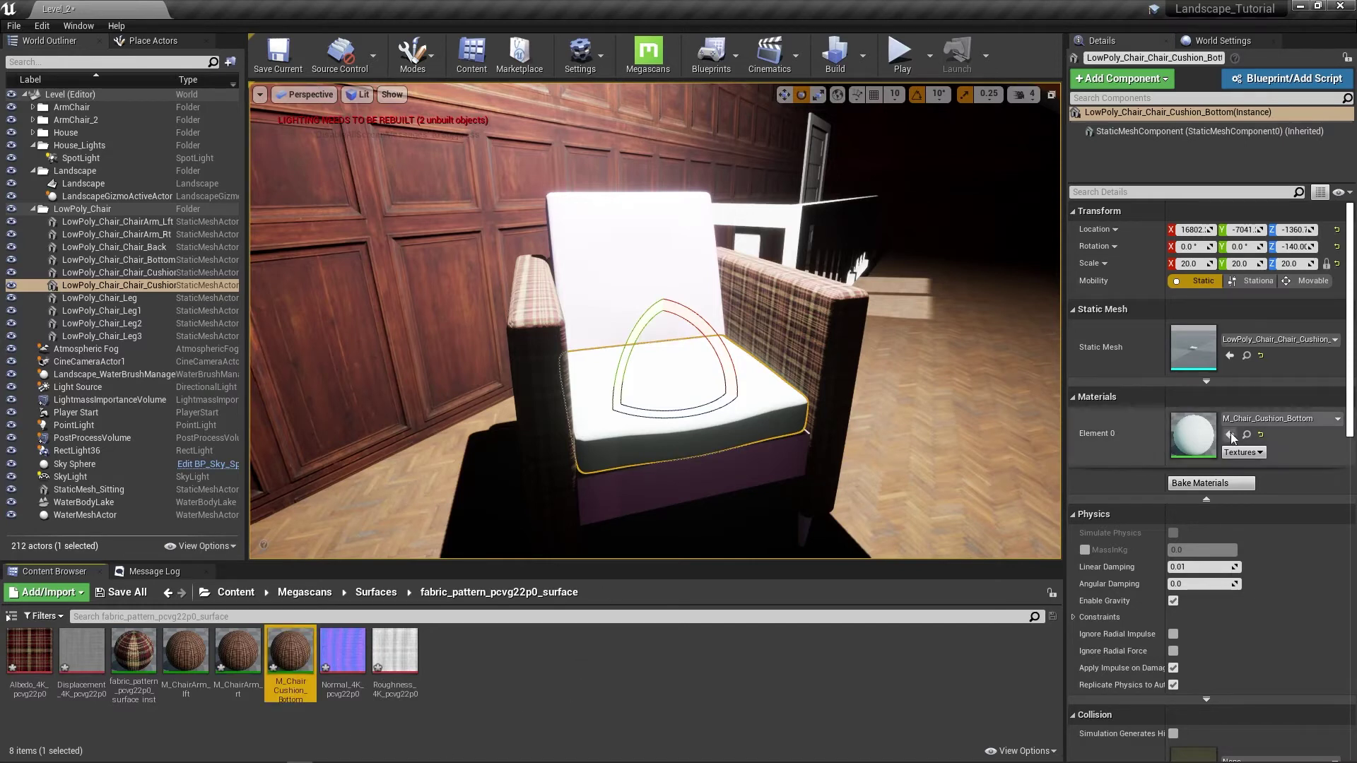
Assign M_ChairCushion_Bottom to Element 0 of the bottom cushion and compare its plaid scale with the chair arms from above
{"action": "left_click_drag", "start_coordinate": [297, 648], "coordinate": [1202, 433]}
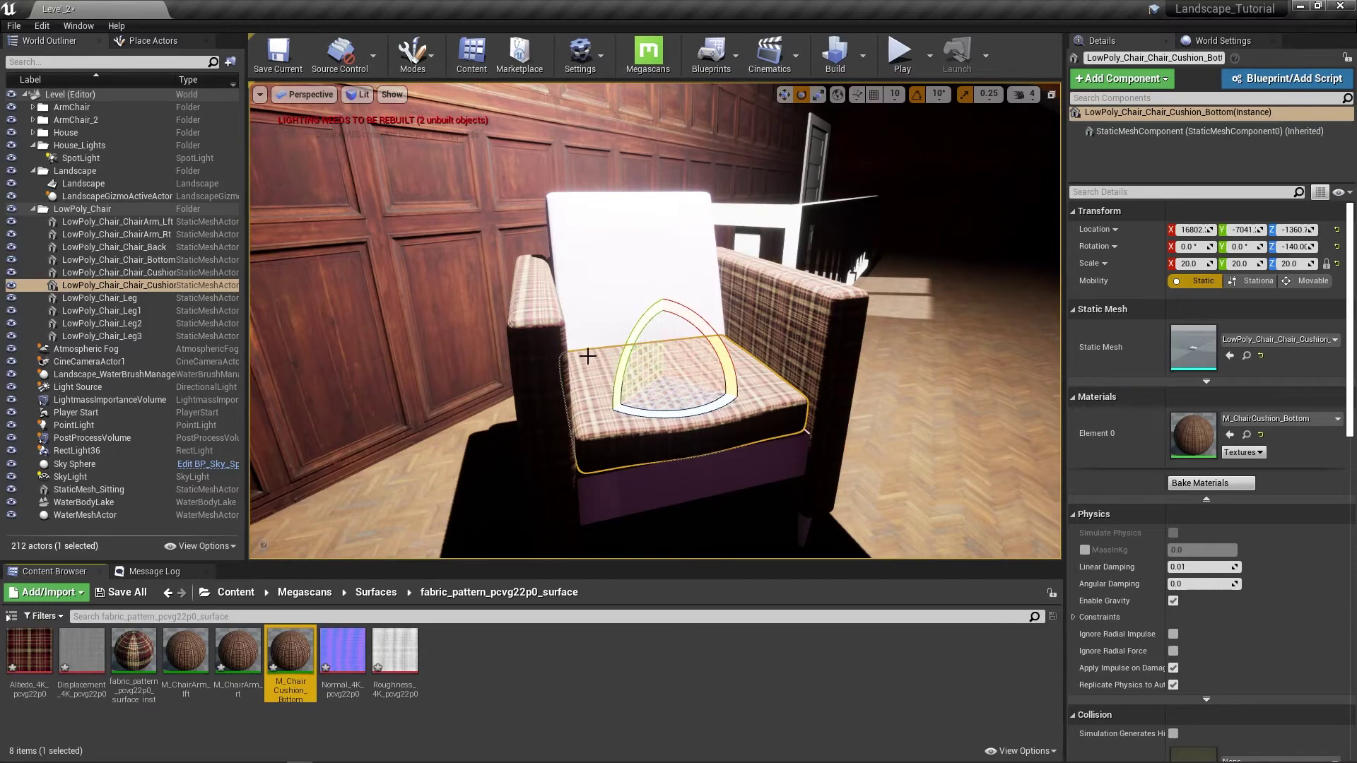
{"action": "left_click", "coordinate": [565, 352]}
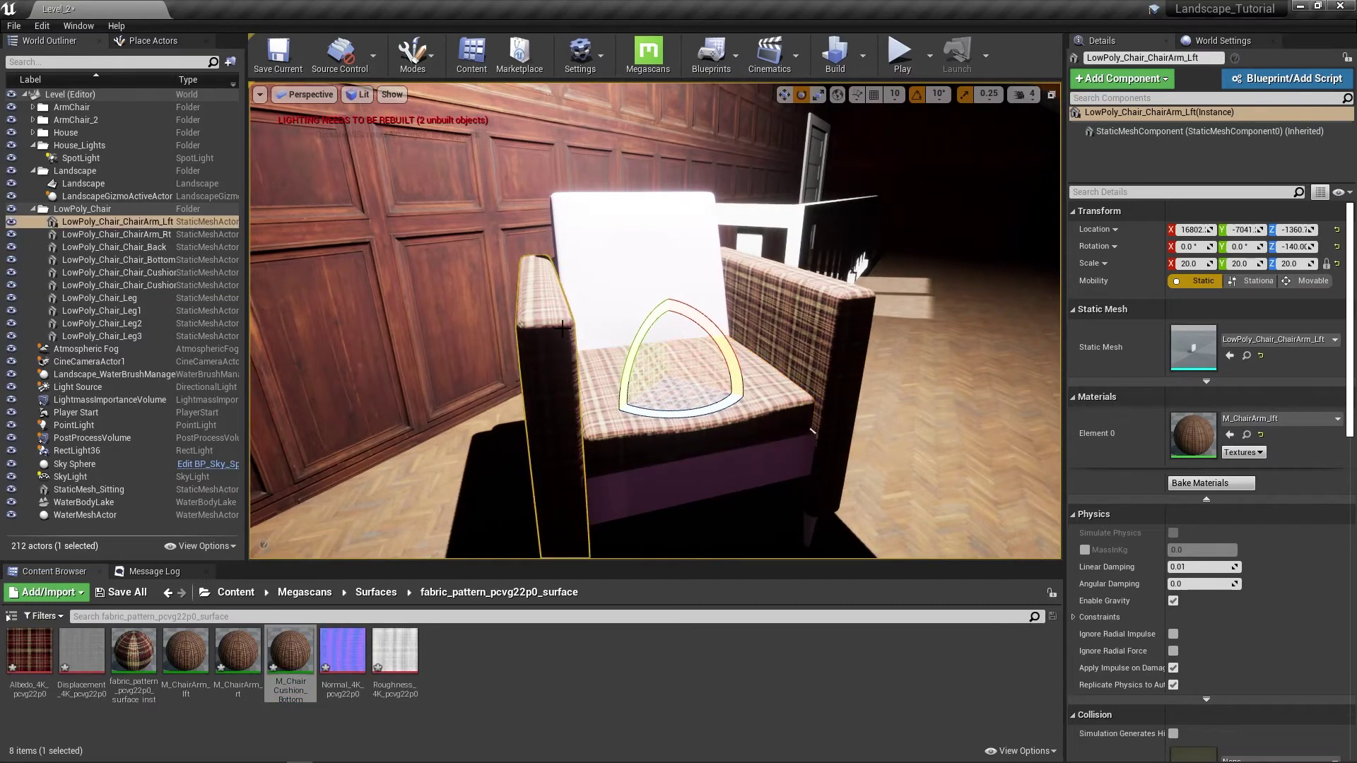
{"action": "right_click_drag", "start_coordinate": [562, 328], "coordinate": [633, 352]}
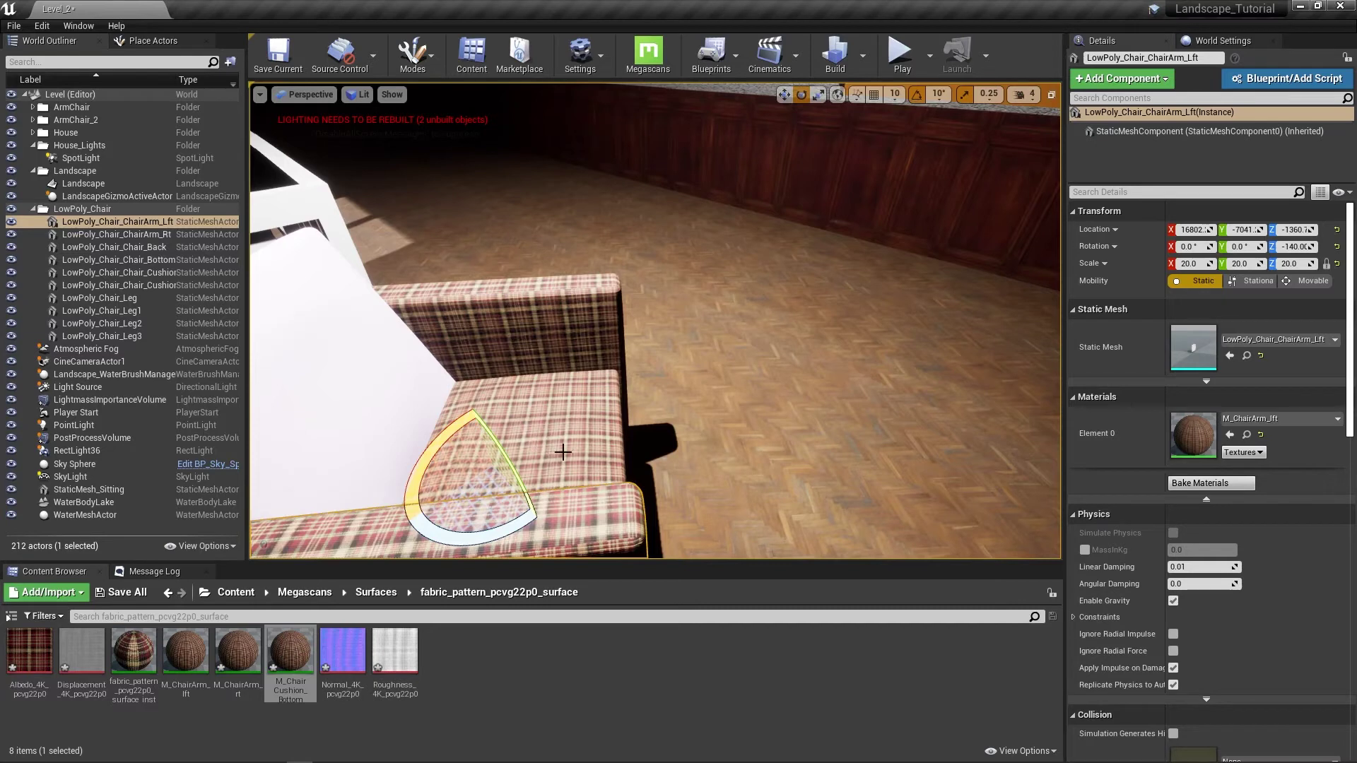
{"action": "right_click_drag", "start_coordinate": [563, 452], "coordinate": [510, 513]}
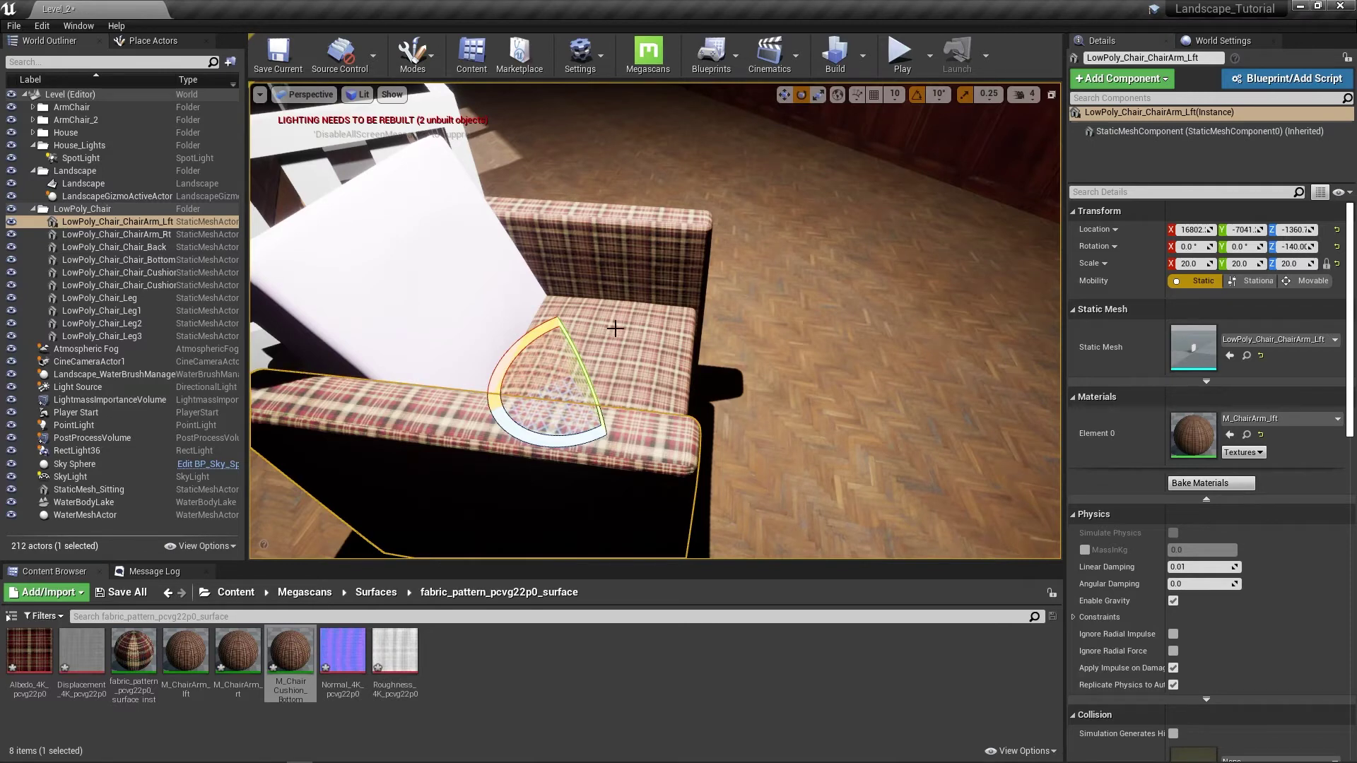
Open the M_ChairCushion_Bottom material instance beside the chair and bring its tiling parameters into view
{"action": "double_click", "coordinate": [290, 659]}
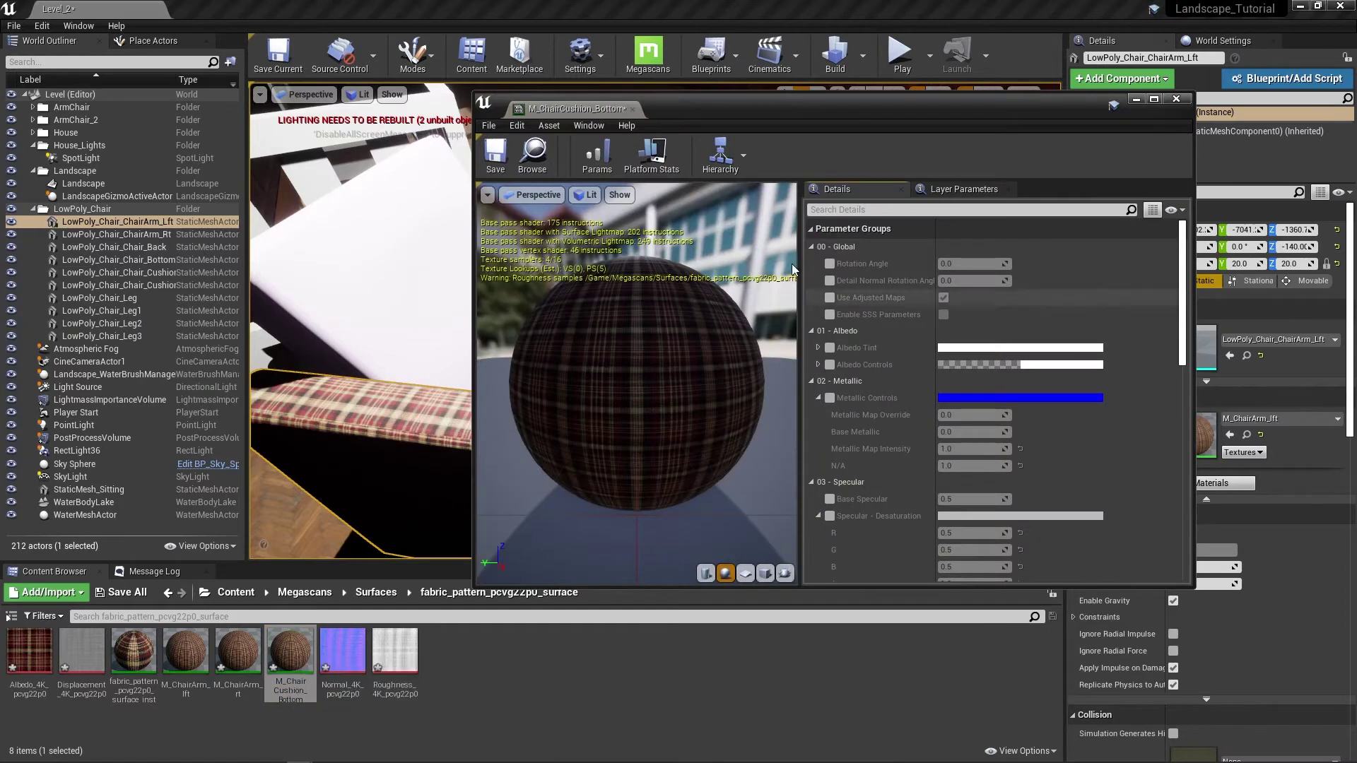
{"action": "left_click_drag", "start_coordinate": [804, 103], "coordinate": [966, 142]}
{"action": "scroll", "coordinate": [1049, 309], "scroll_direction": "down", "scroll_amount": 15}
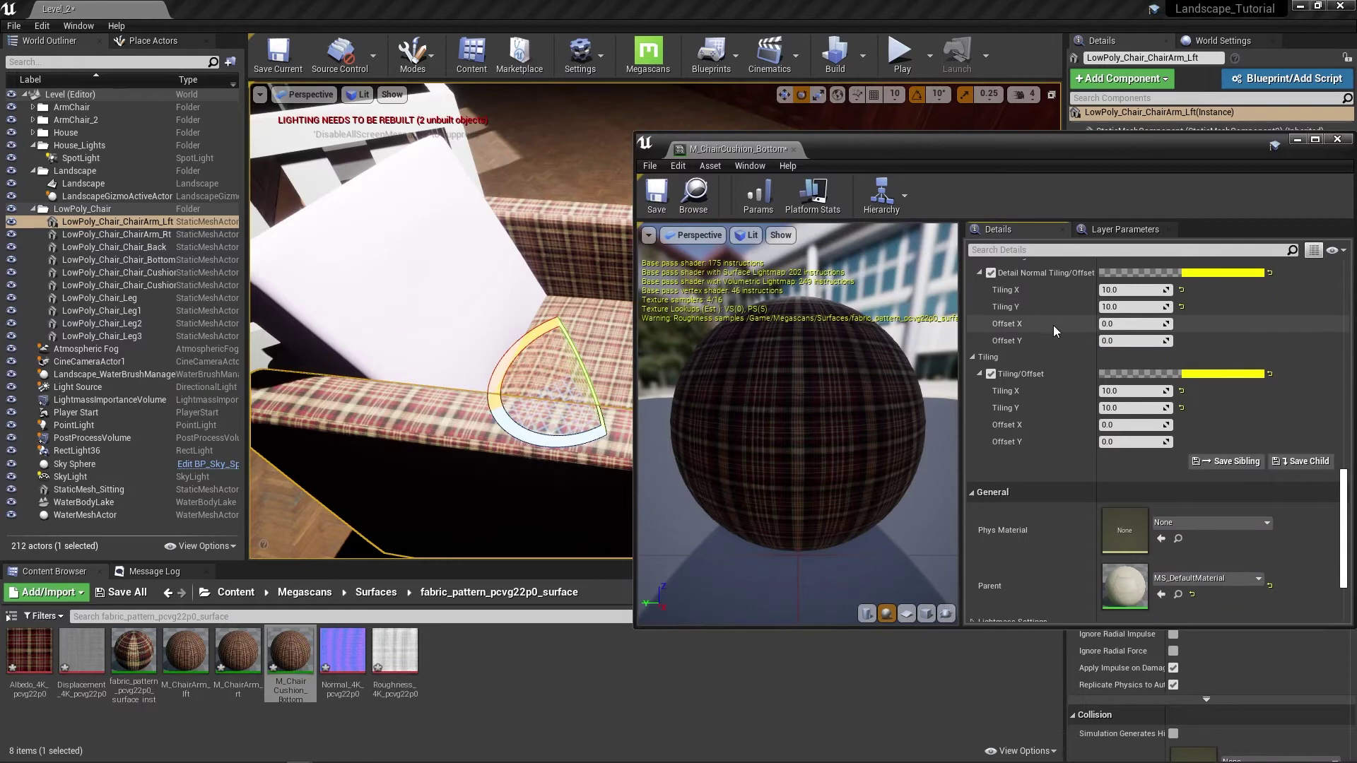
Try a Tiling X and Tiling Y of 8 on the cushion material and check the seat's plaid against the arms
{"action": "left_click", "coordinate": [1115, 392]}
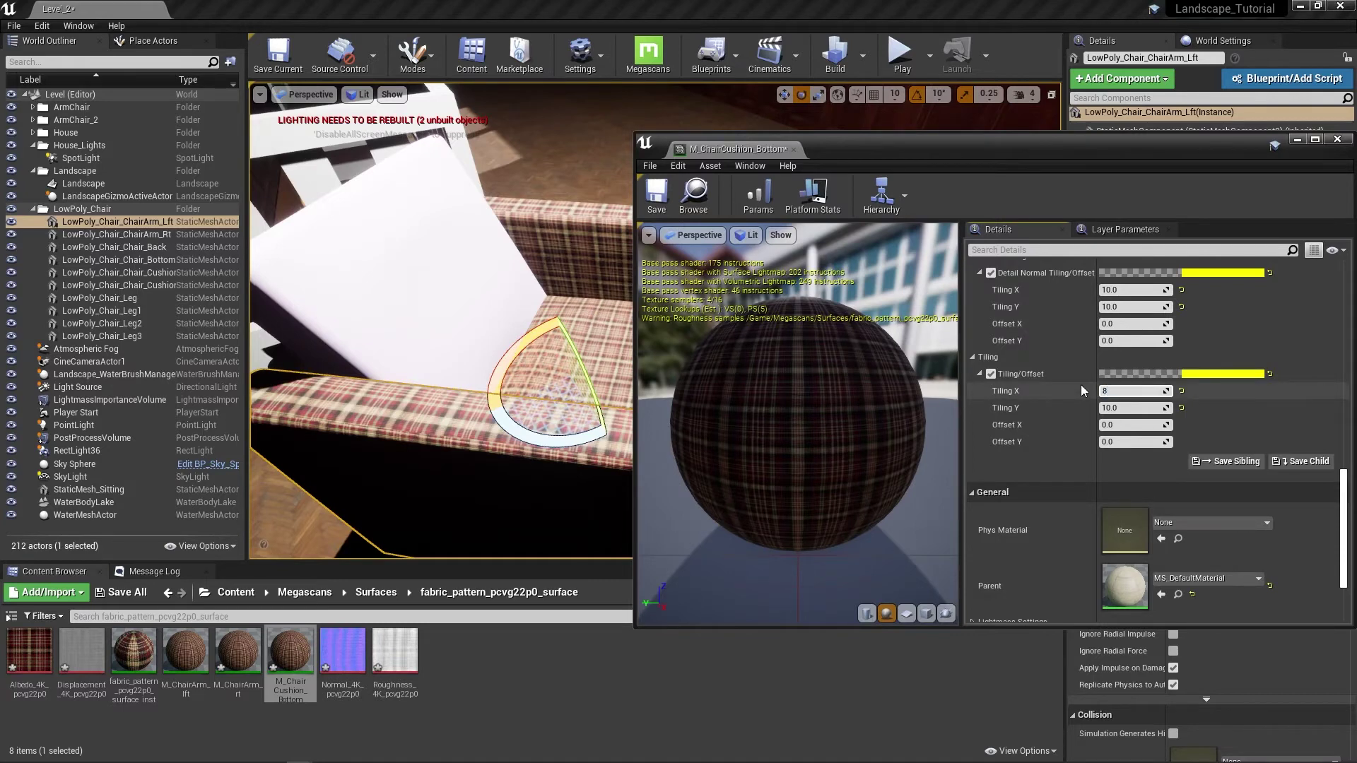
{"action": "key", "text": "Tab"}
{"action": "type", "text": "8"}
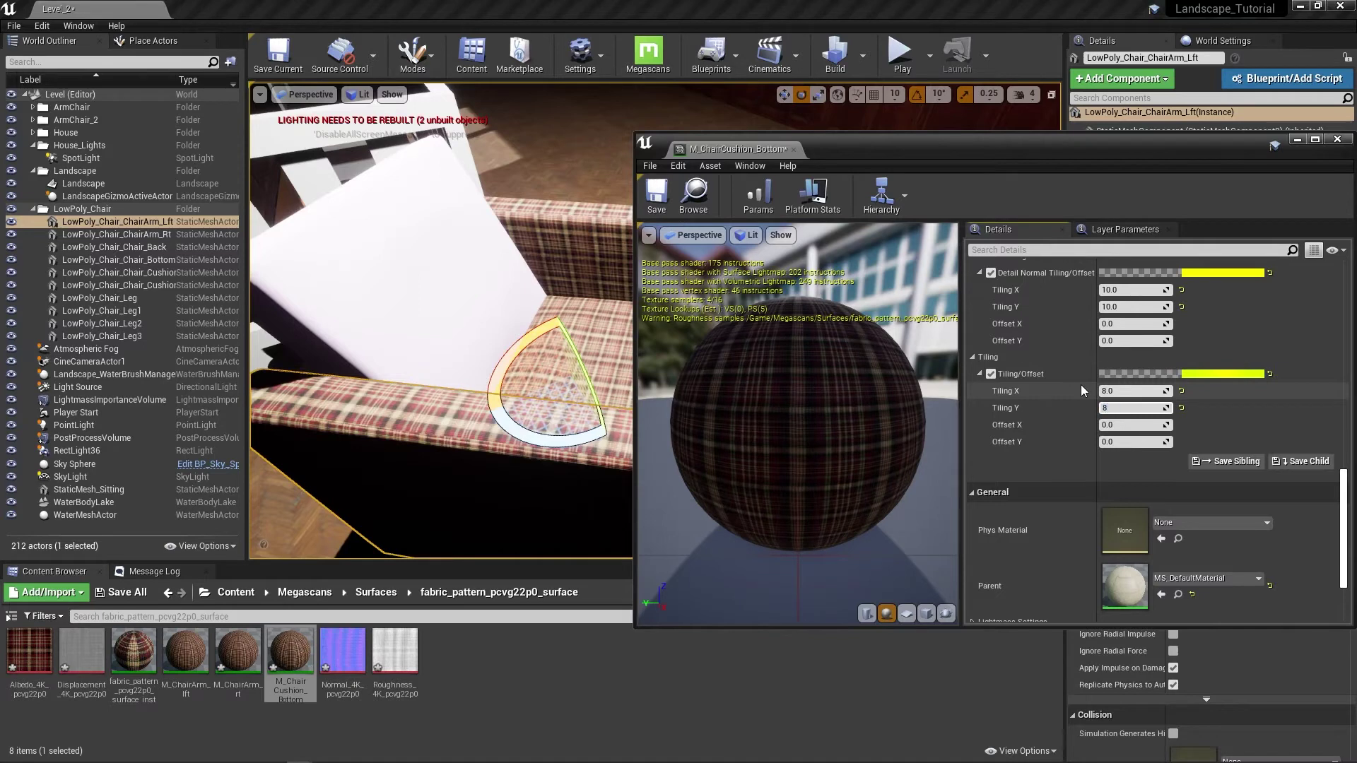
{"action": "key", "text": "Tab"}
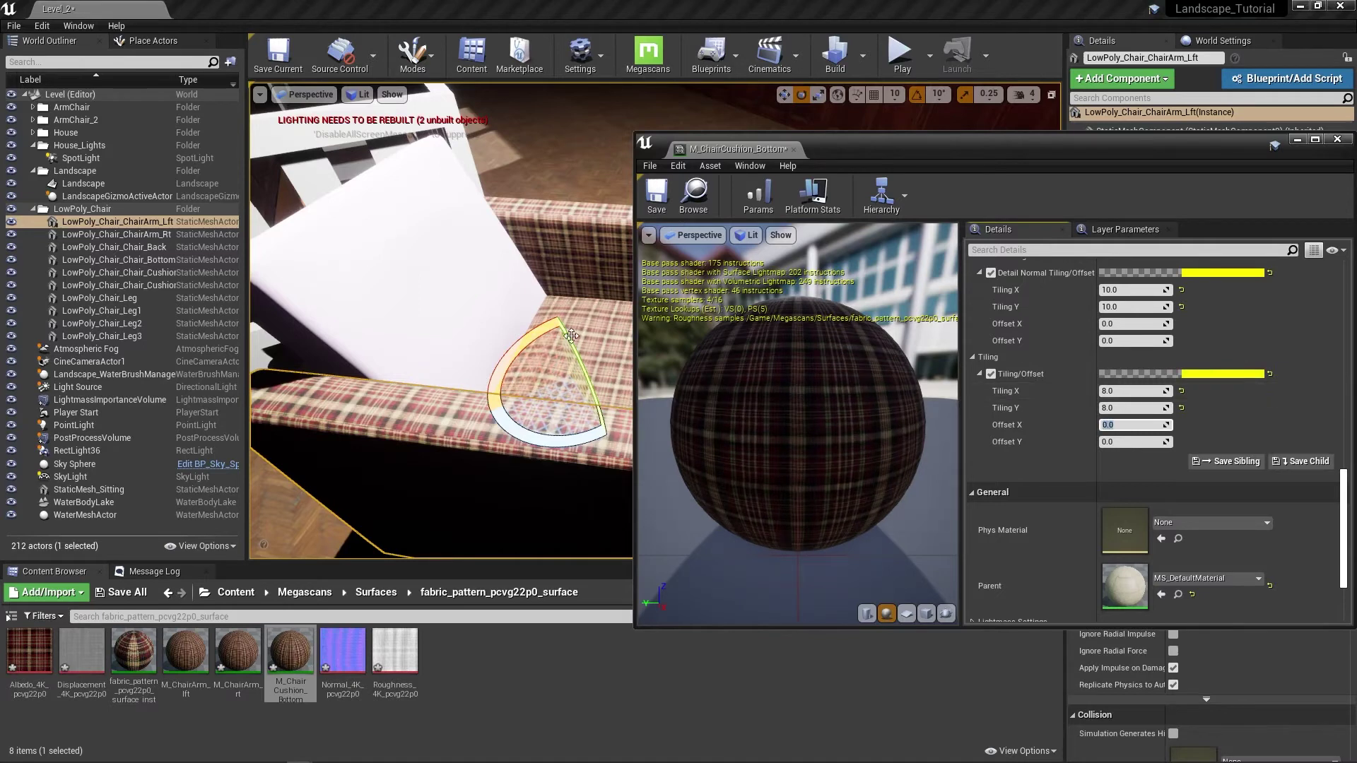
{"action": "right_click_drag", "start_coordinate": [549, 291], "coordinate": [619, 291]}
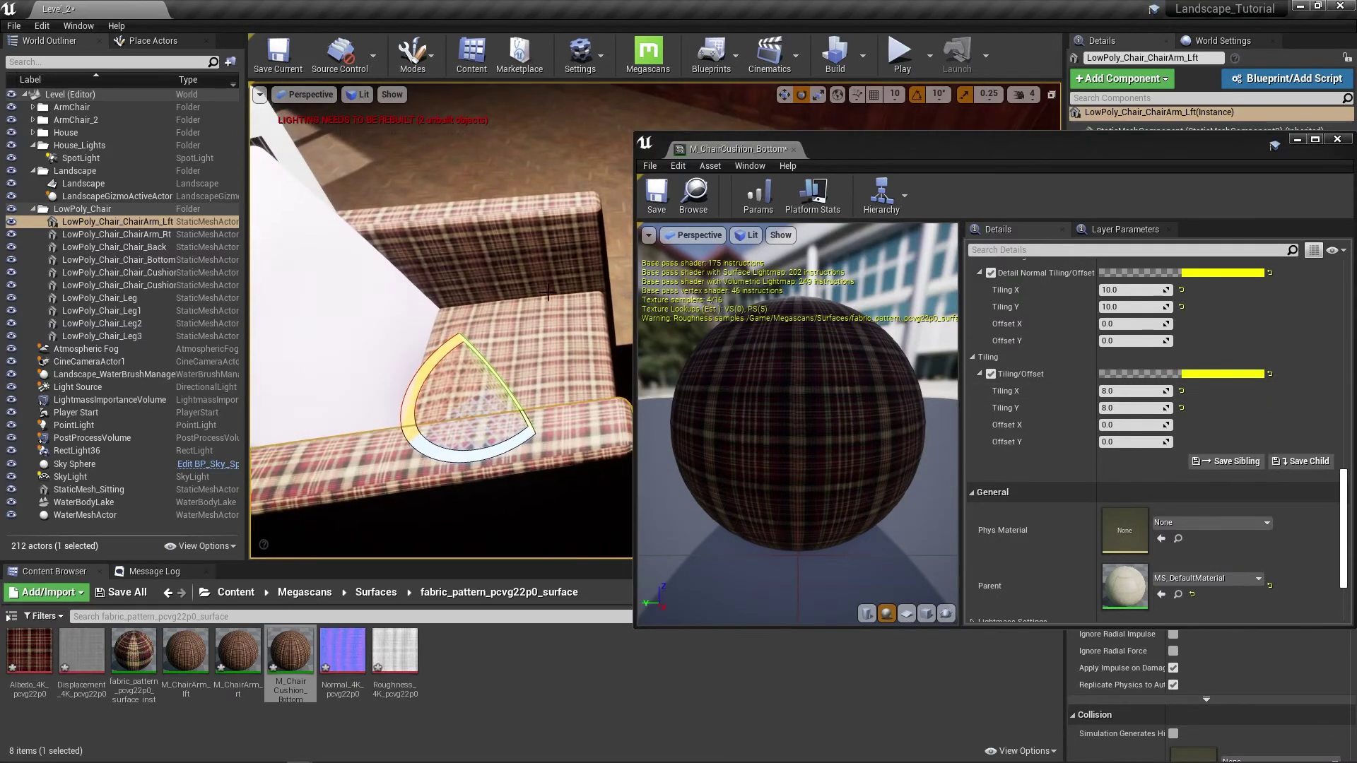
Try a Tiling X and Tiling Y of 7 under the cushion material's Tiling/Offset
{"action": "left_click", "coordinate": [1112, 393]}
{"action": "type", "text": "7"}
{"action": "key", "text": "Tab"}
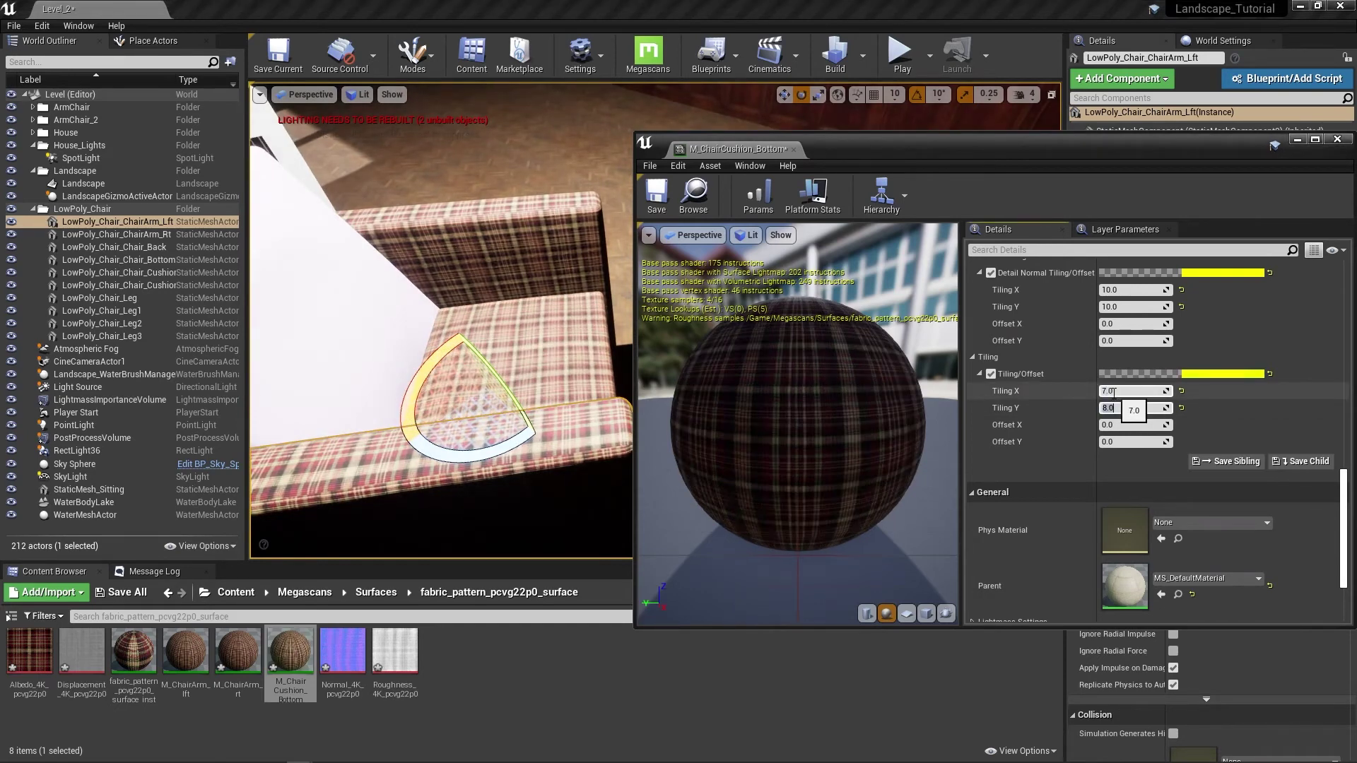
{"action": "type", "text": "7"}
{"action": "key", "text": "Tab"}
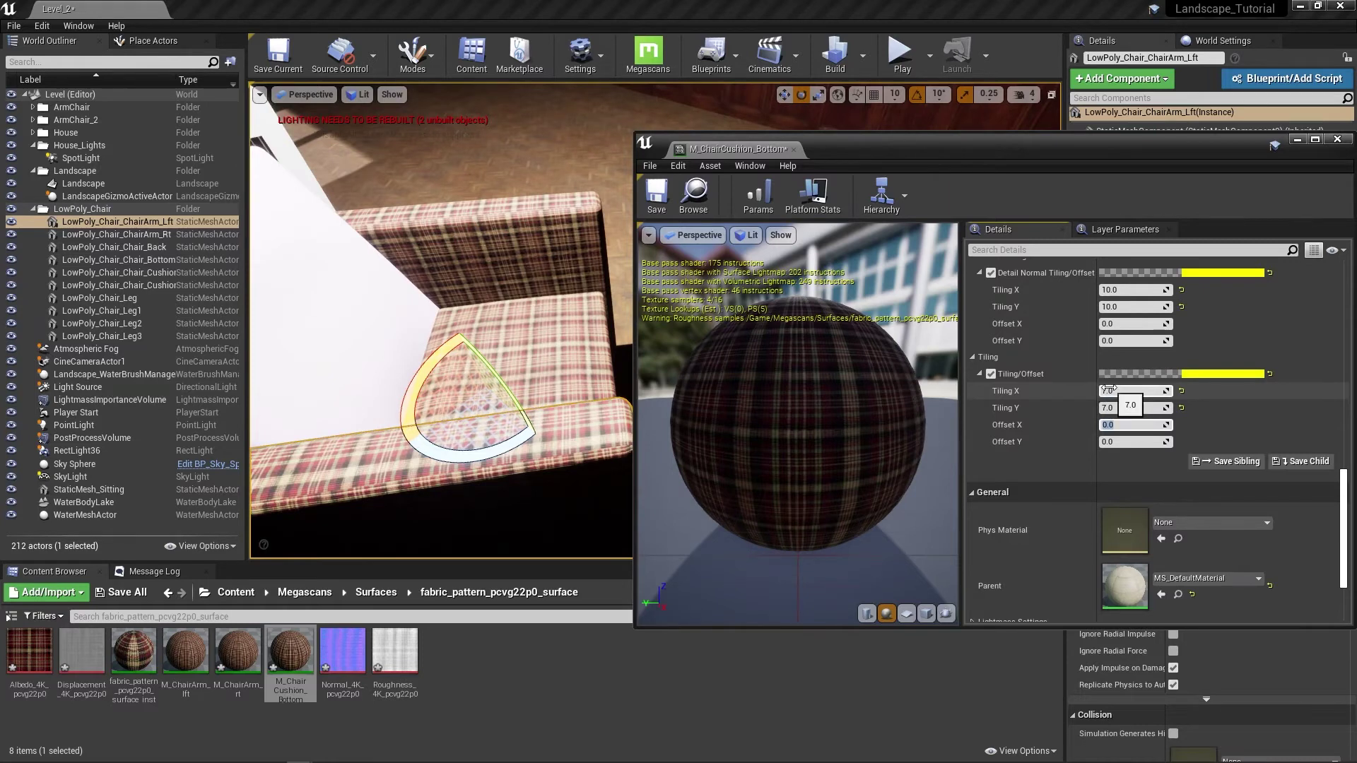
Try a Tiling X and Tiling Y of 6 on the cushion material and inspect the seat's plaid up close
{"action": "left_click", "coordinate": [1108, 389]}
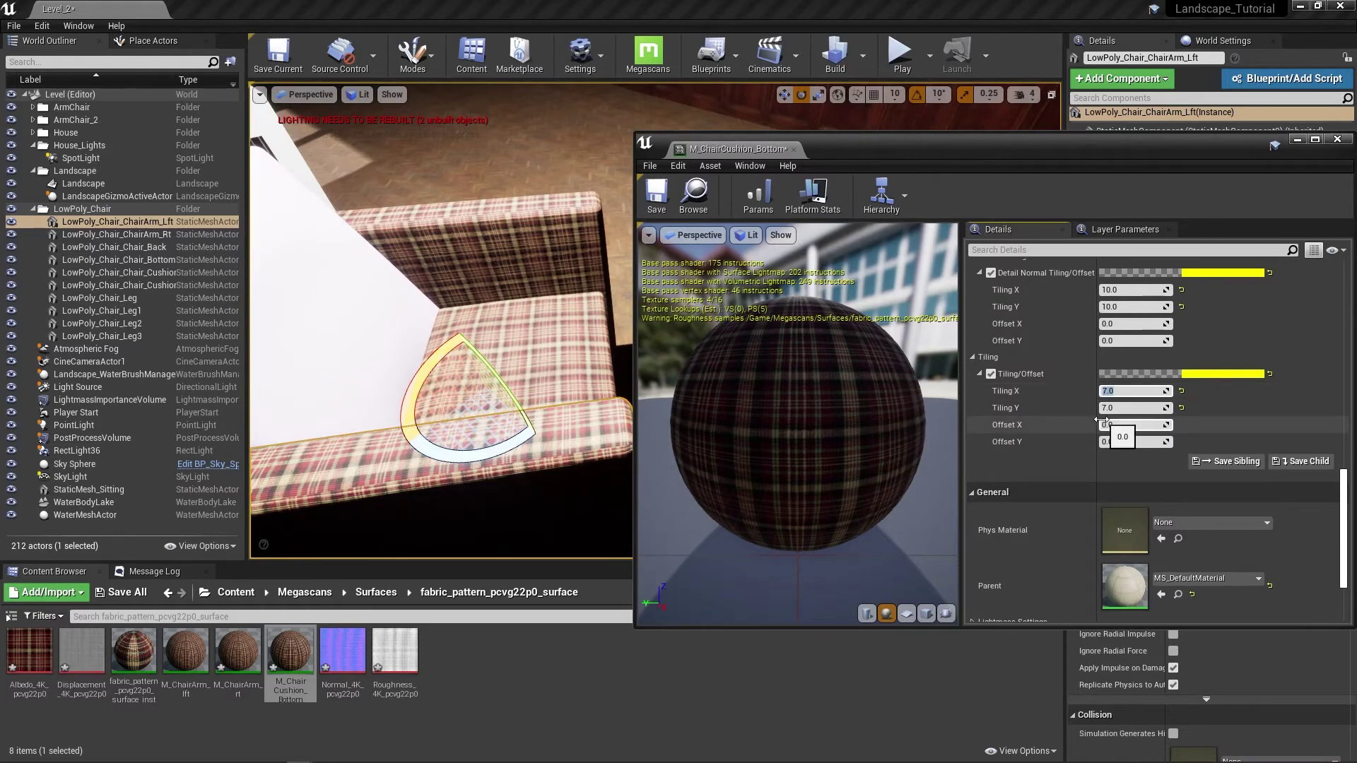
{"action": "key", "text": "Tab"}
{"action": "type", "text": "6"}
{"action": "key", "text": "Tab"}
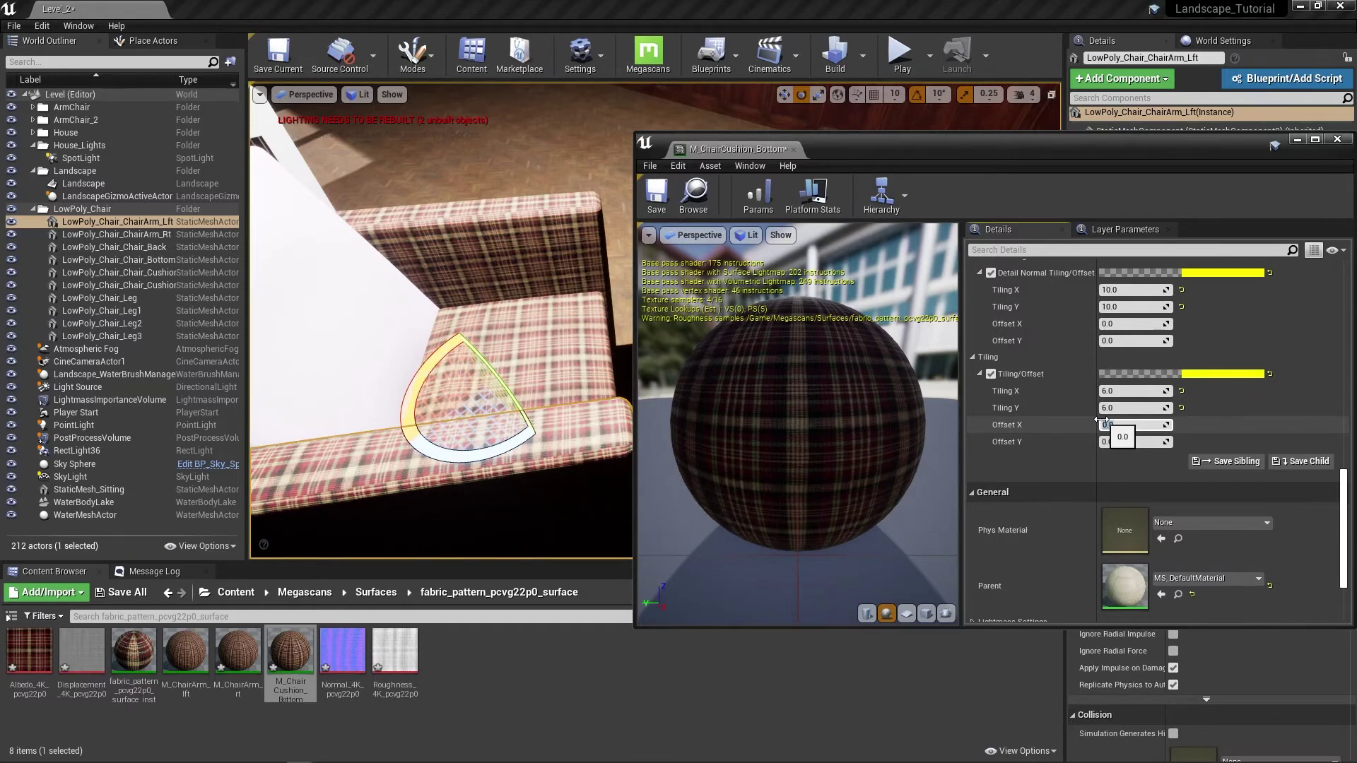
{"action": "mouse_move", "coordinate": [496, 281]}
{"action": "right_mouse_down"}
{"action": "mouse_move", "coordinate": [520, 247]}
{"action": "mouse_move", "coordinate": [525, 272]}
{"action": "mouse_move", "coordinate": [498, 276]}
{"action": "right_mouse_up"}
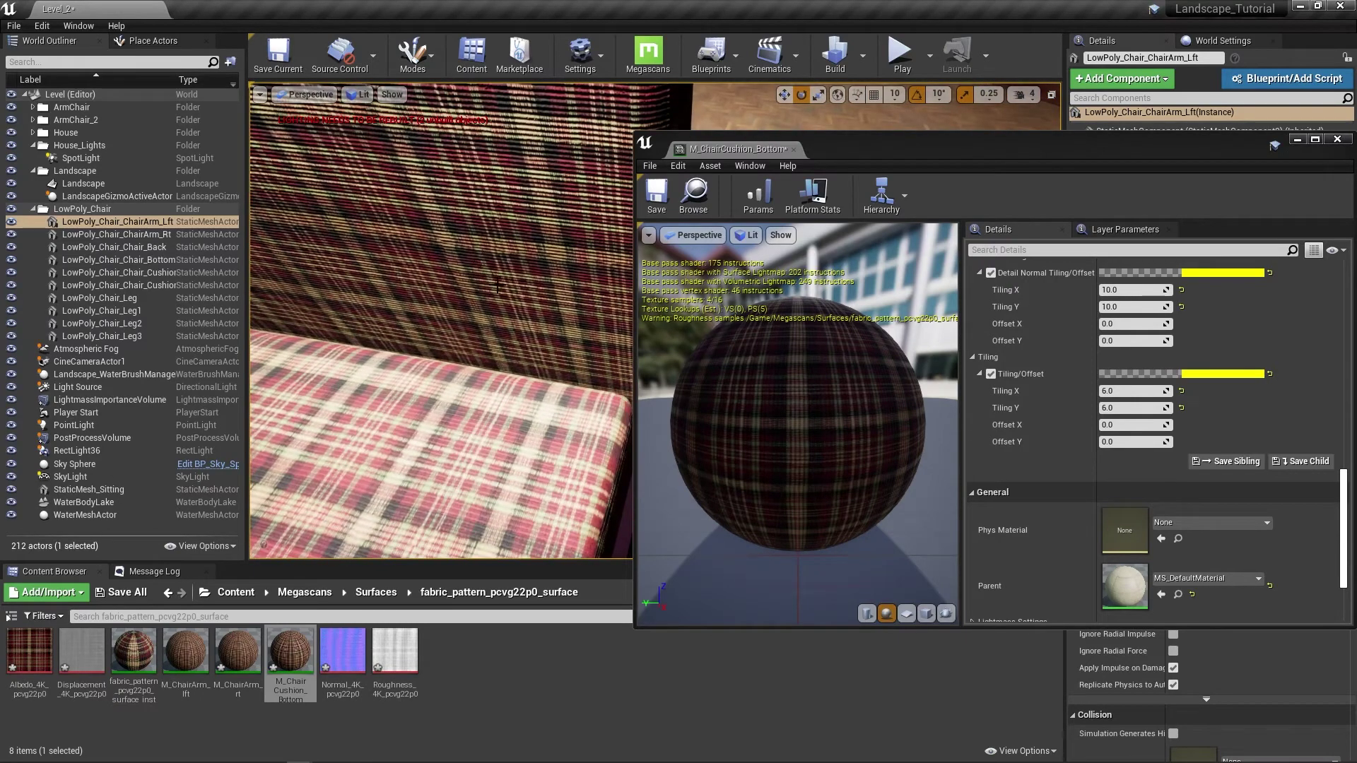
Set the cushion material's Tiling X and Tiling Y back to 7 and check the seat's plaid from several angles
{"action": "left_click", "coordinate": [1131, 390]}
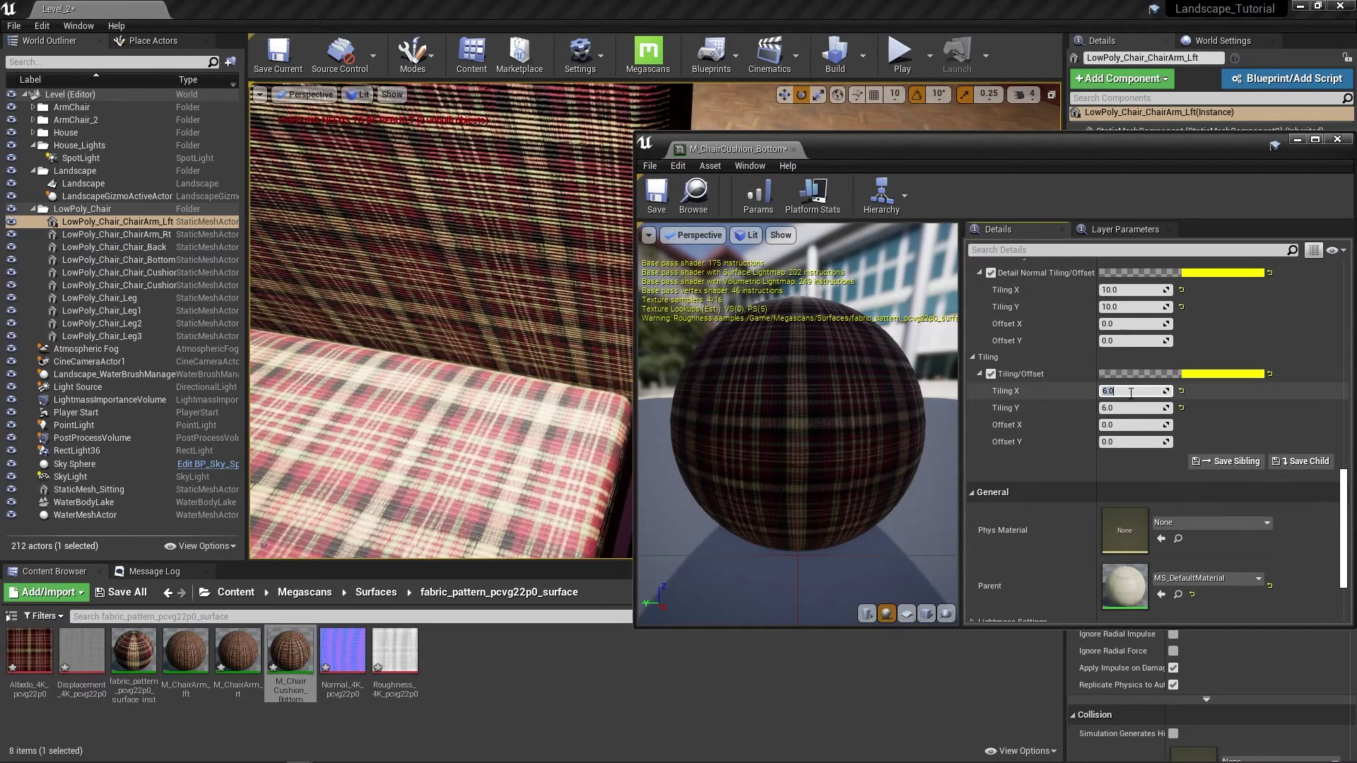
{"action": "type", "text": "7"}
{"action": "key", "text": "Tab"}
{"action": "type", "text": "7"}
{"action": "key", "text": "Tab"}
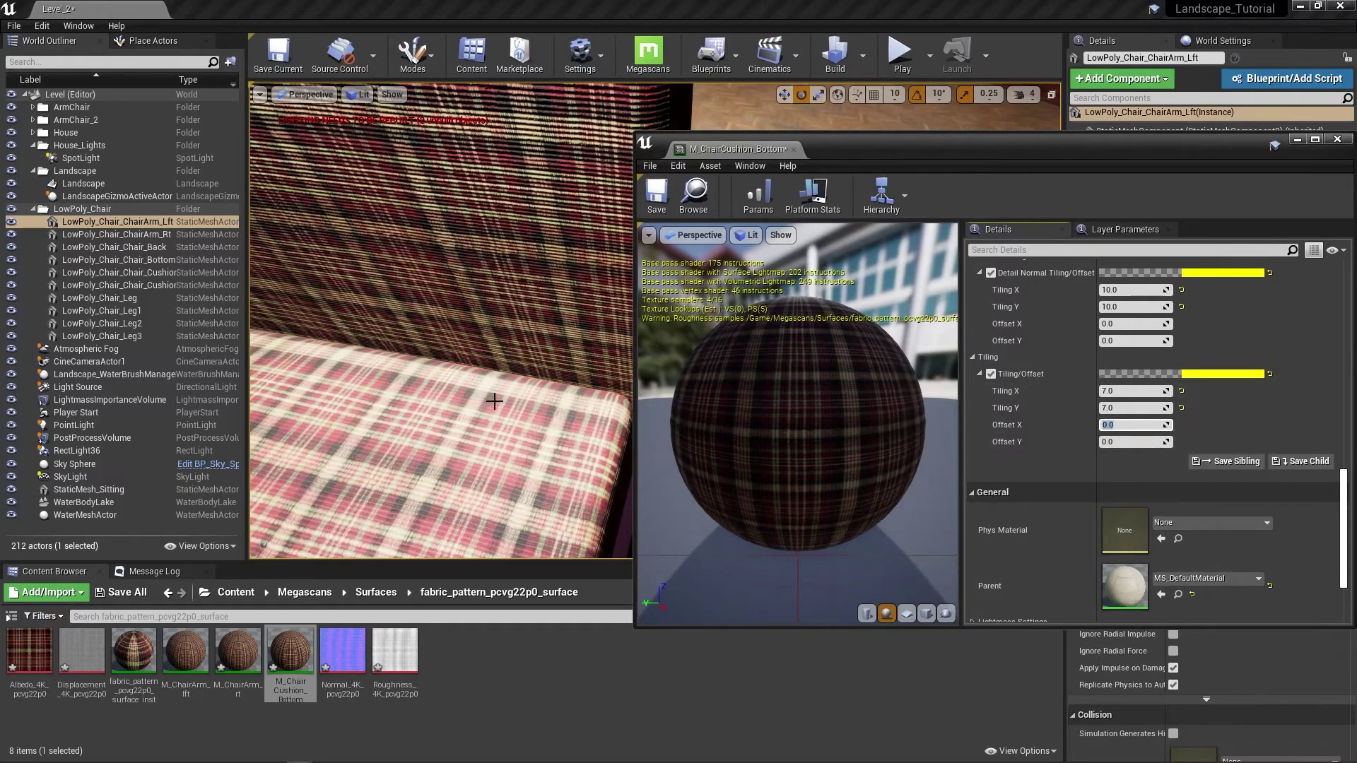
{"action": "right_click_drag", "start_coordinate": [503, 395], "coordinate": [254, 452]}
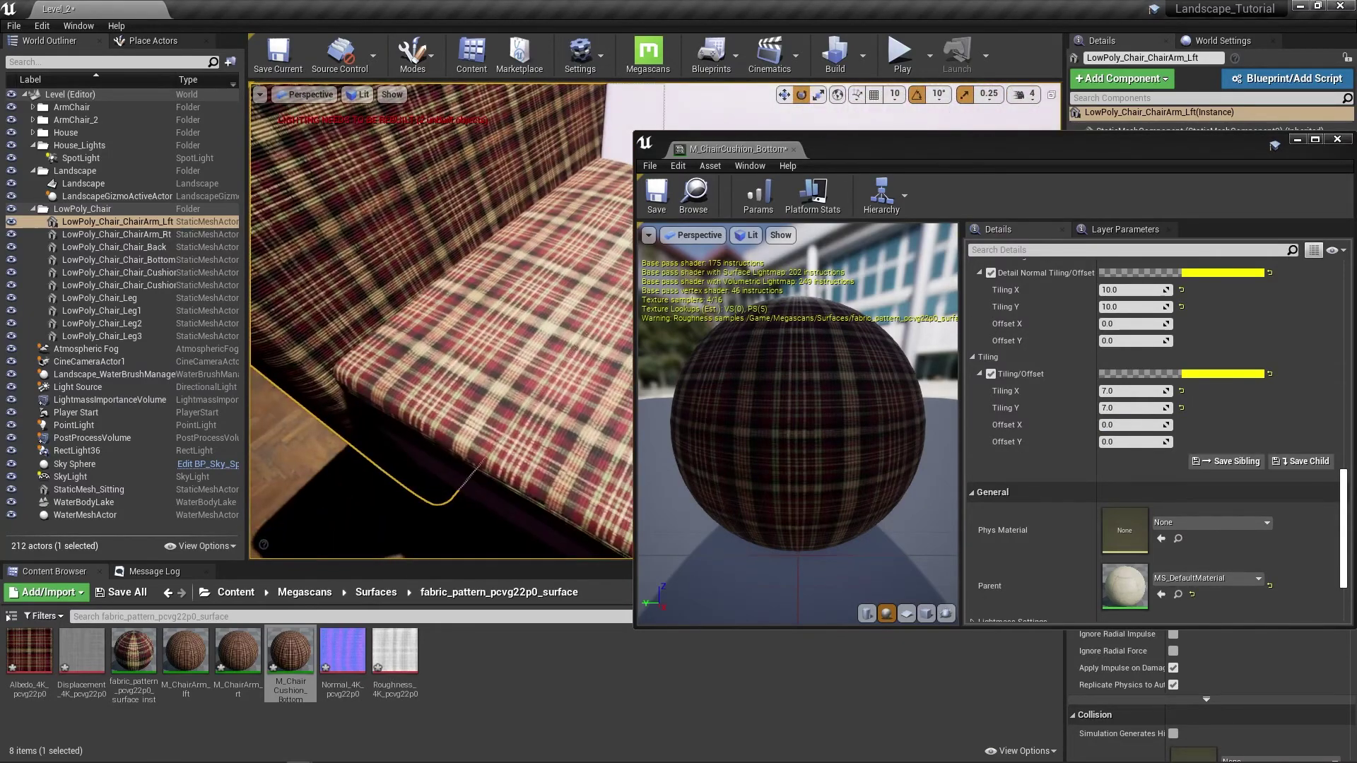
{"action": "right_click_drag", "start_coordinate": [502, 397], "coordinate": [654, 360]}
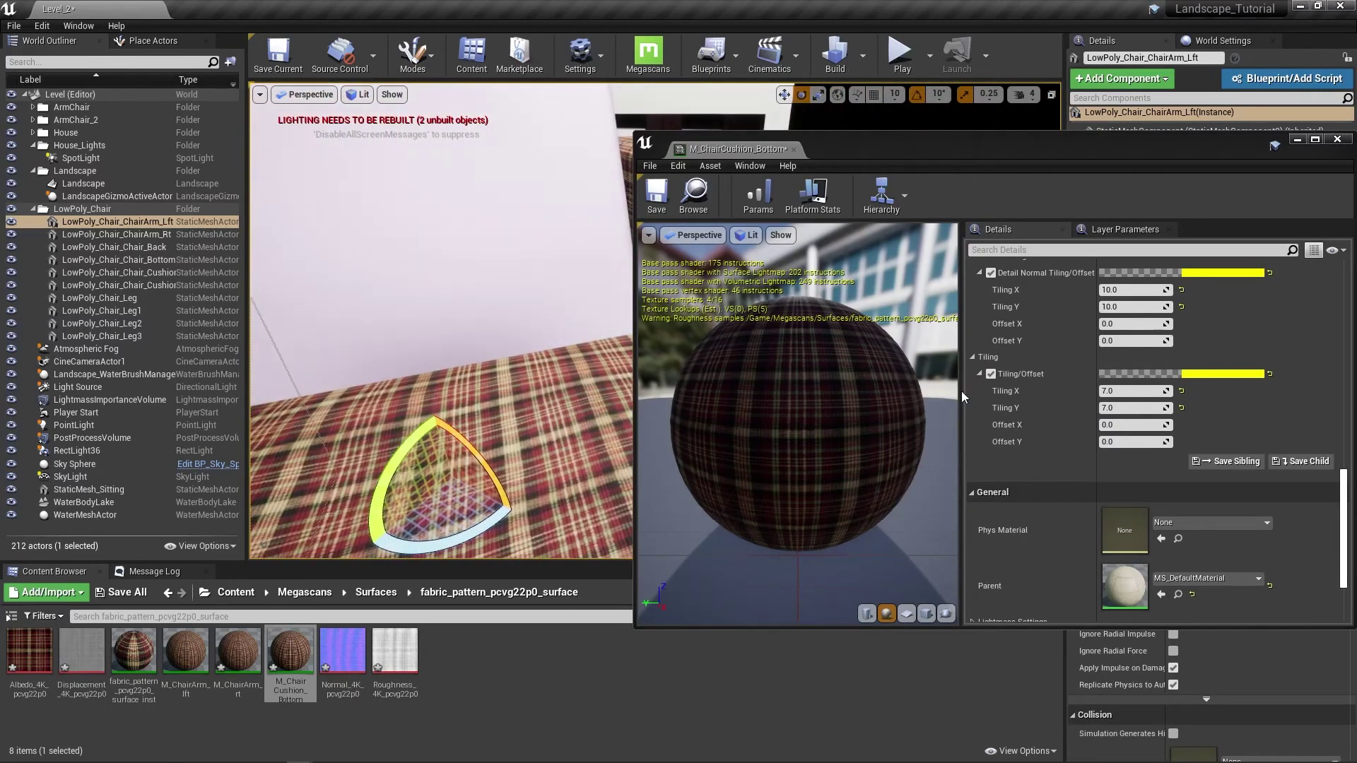
Set Tiling X and Tiling Y to 7 under the cushion material's Detail Normal Tiling/Offset and view the seat fabric
{"action": "left_click", "coordinate": [1127, 291]}
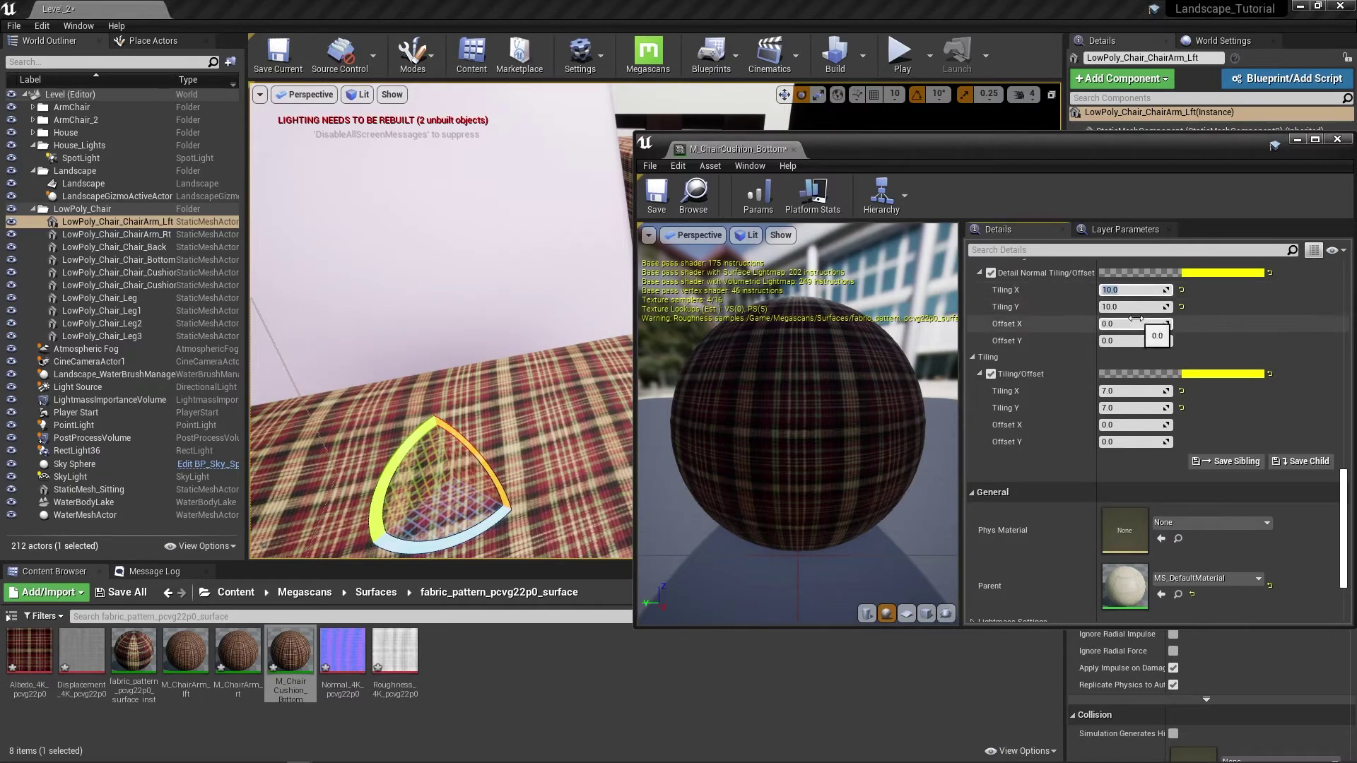
{"action": "type", "text": "7"}
{"action": "key", "text": "Tab"}
{"action": "type", "text": "7"}
{"action": "key", "text": "Tab"}
{"action": "right_click_drag", "start_coordinate": [506, 230], "coordinate": [386, 273]}
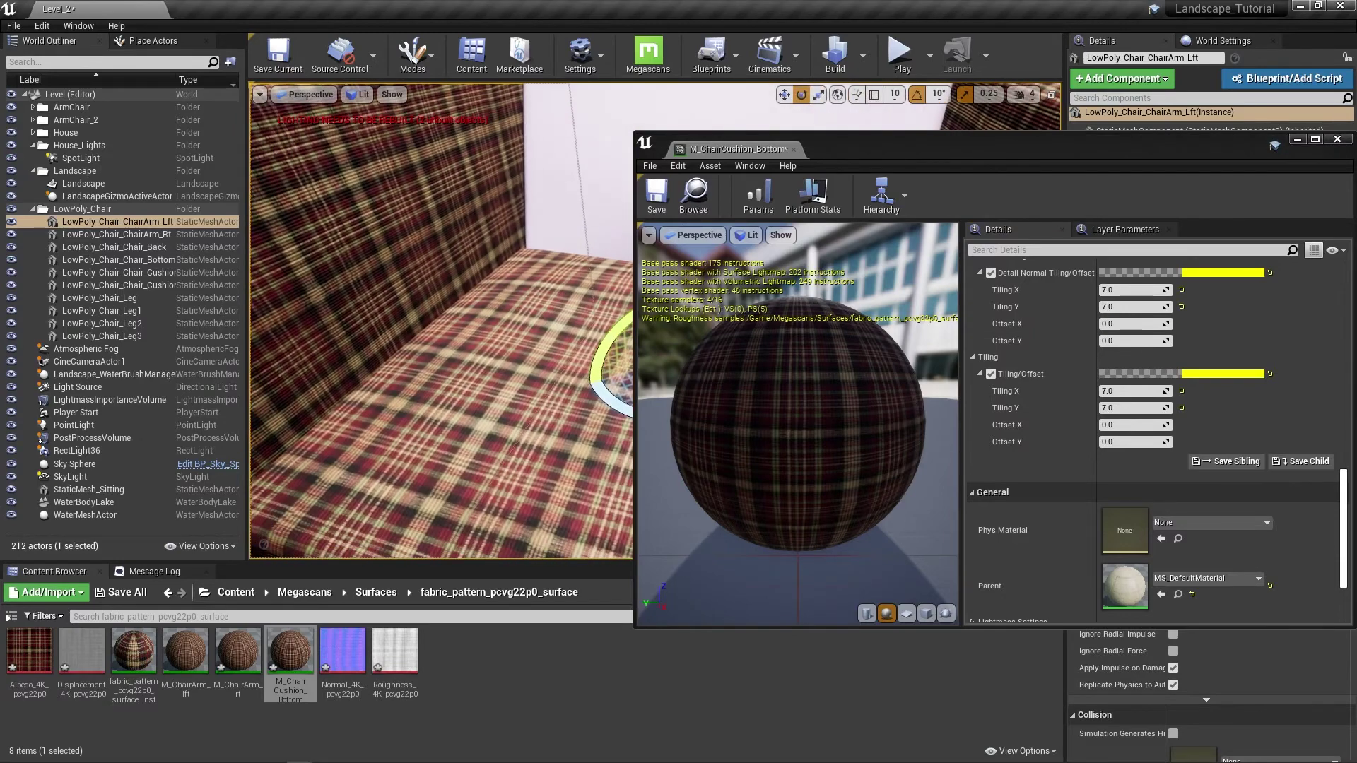
Select the chair's back cushion and duplicate the M_ChairCushion_Bottom material as M_ChairCushion_Back
{"action": "right_click_drag", "start_coordinate": [422, 352], "coordinate": [525, 265]}
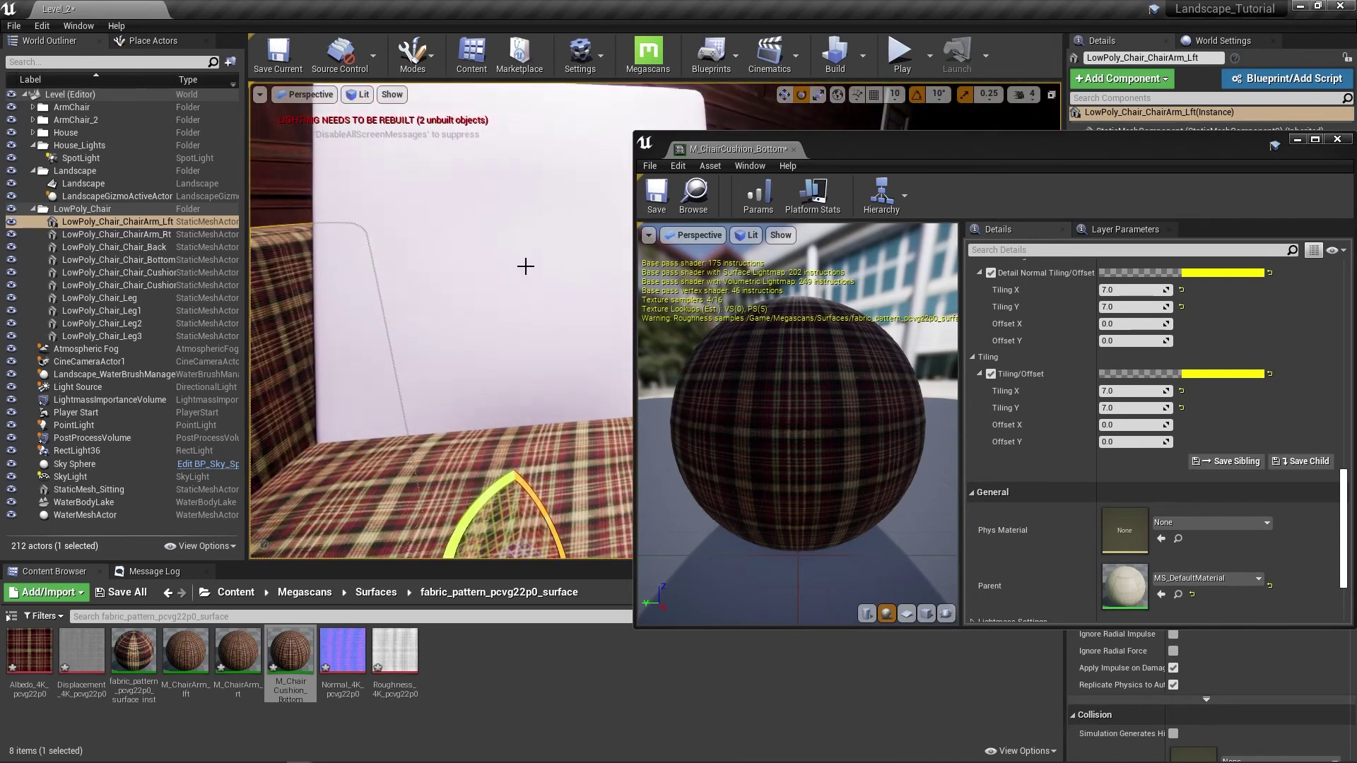
{"action": "left_click", "coordinate": [546, 227]}
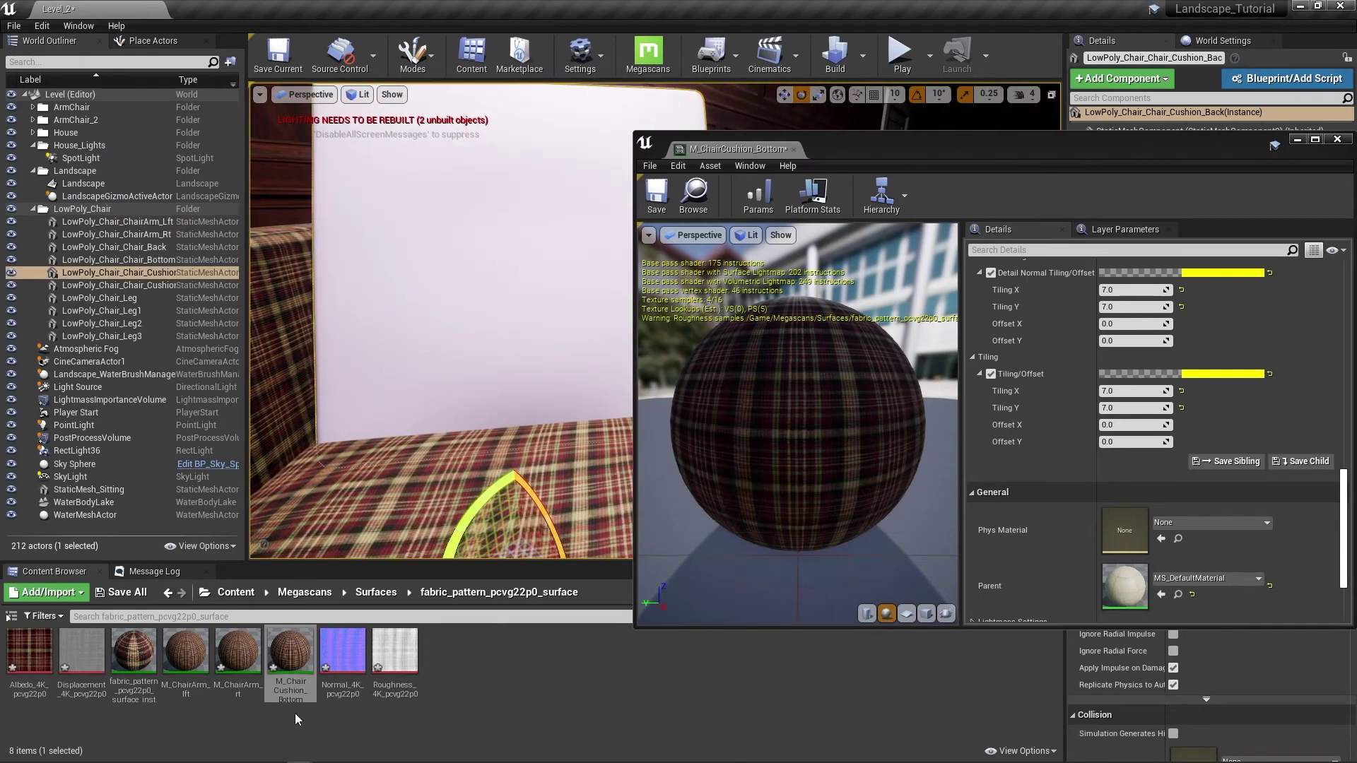
{"action": "left_click", "coordinate": [290, 651]}
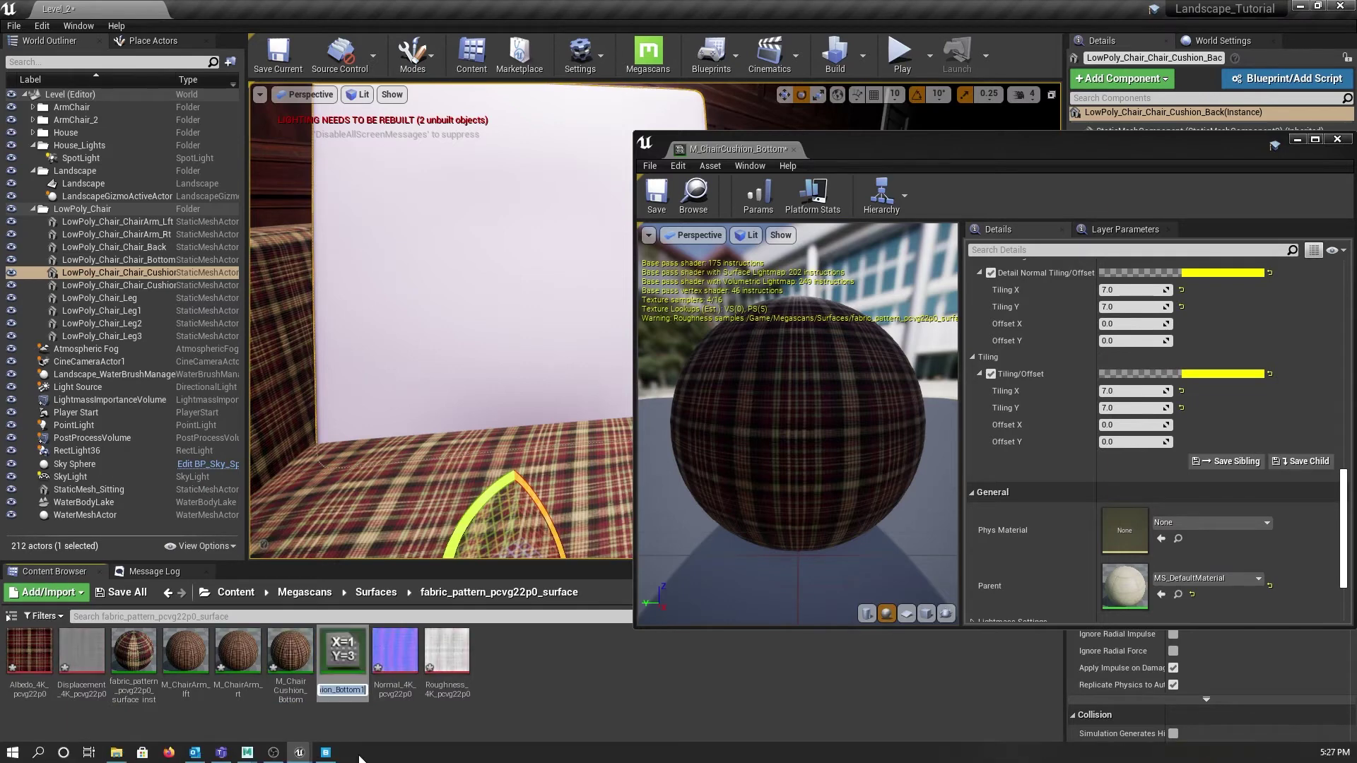
{"action": "key", "text": "Right"}
{"action": "key", "text": "BackSpace"}
{"action": "key", "text": "BackSpace"}
{"action": "key", "text": "BackSpace"}
{"action": "key", "text": "BackSpace"}
{"action": "key", "text": "Return"}
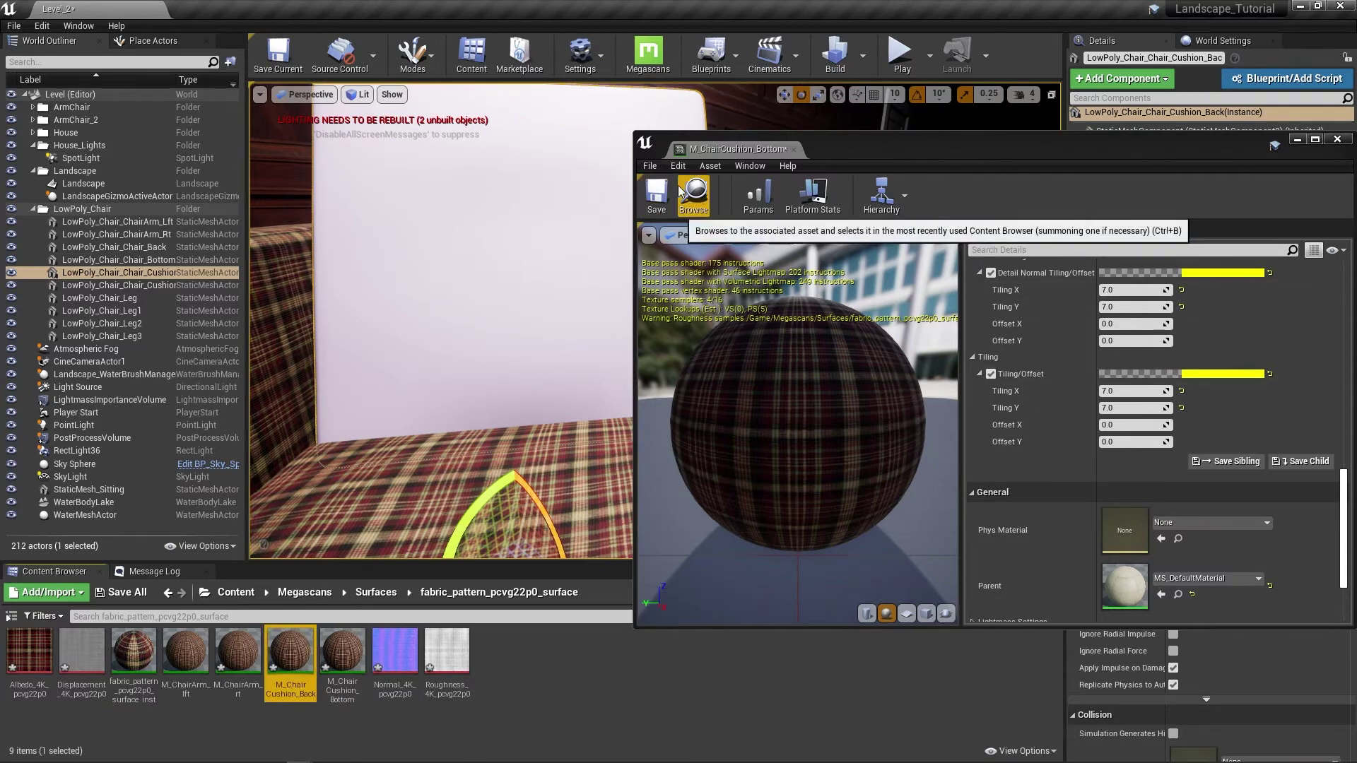
Close the bottom cushion's material editor, assign M_ChairCushion_Back to the back cushion's Element 0 and check the plaid
{"action": "left_click_drag", "start_coordinate": [909, 151], "coordinate": [676, 151]}
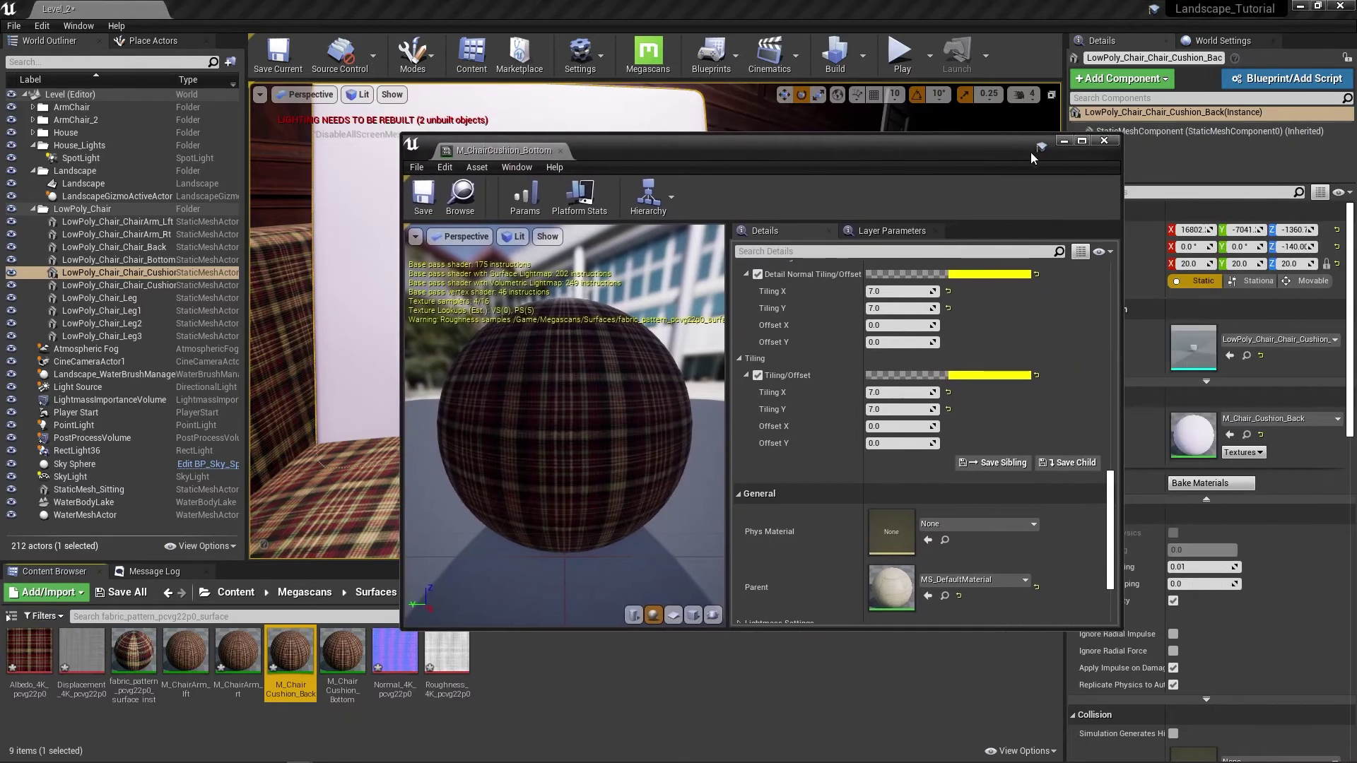
{"action": "left_click", "coordinate": [1105, 141]}
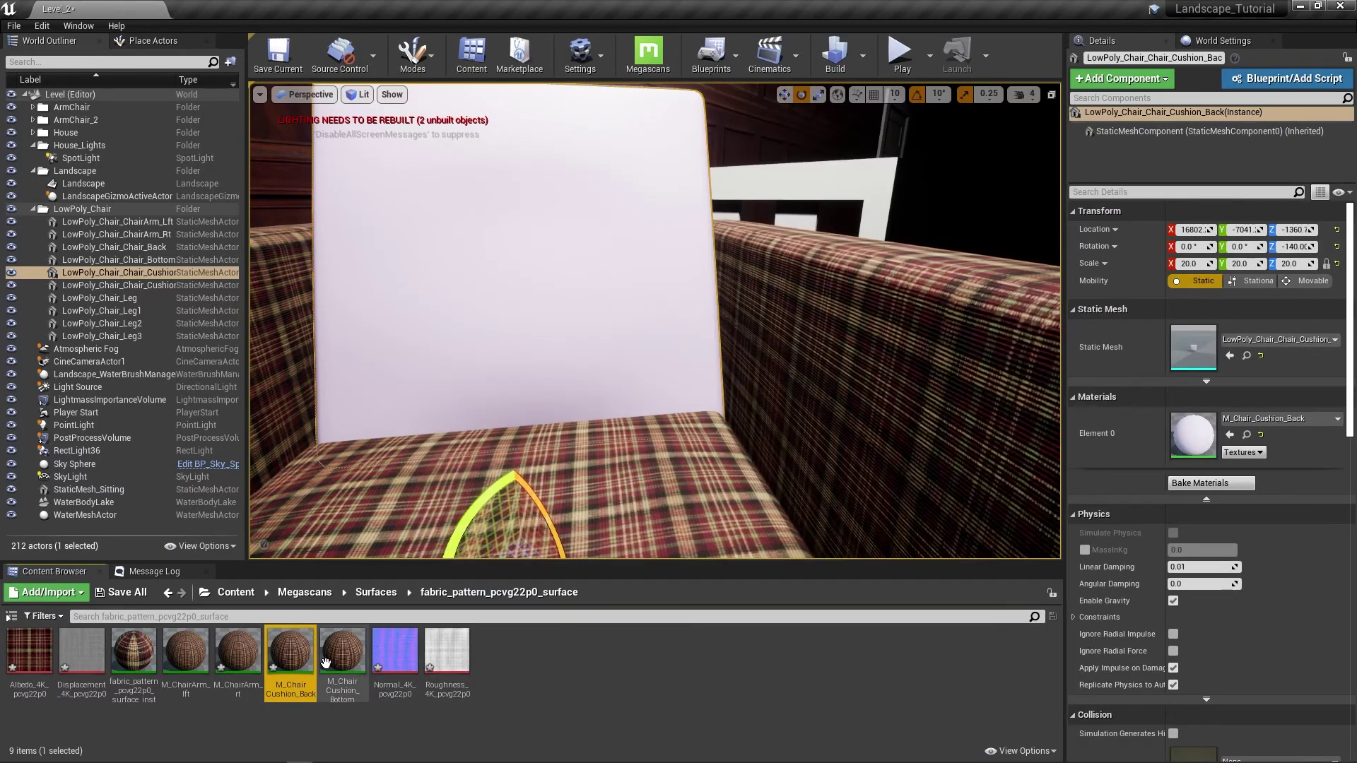
{"action": "left_click_drag", "start_coordinate": [297, 649], "coordinate": [1196, 431]}
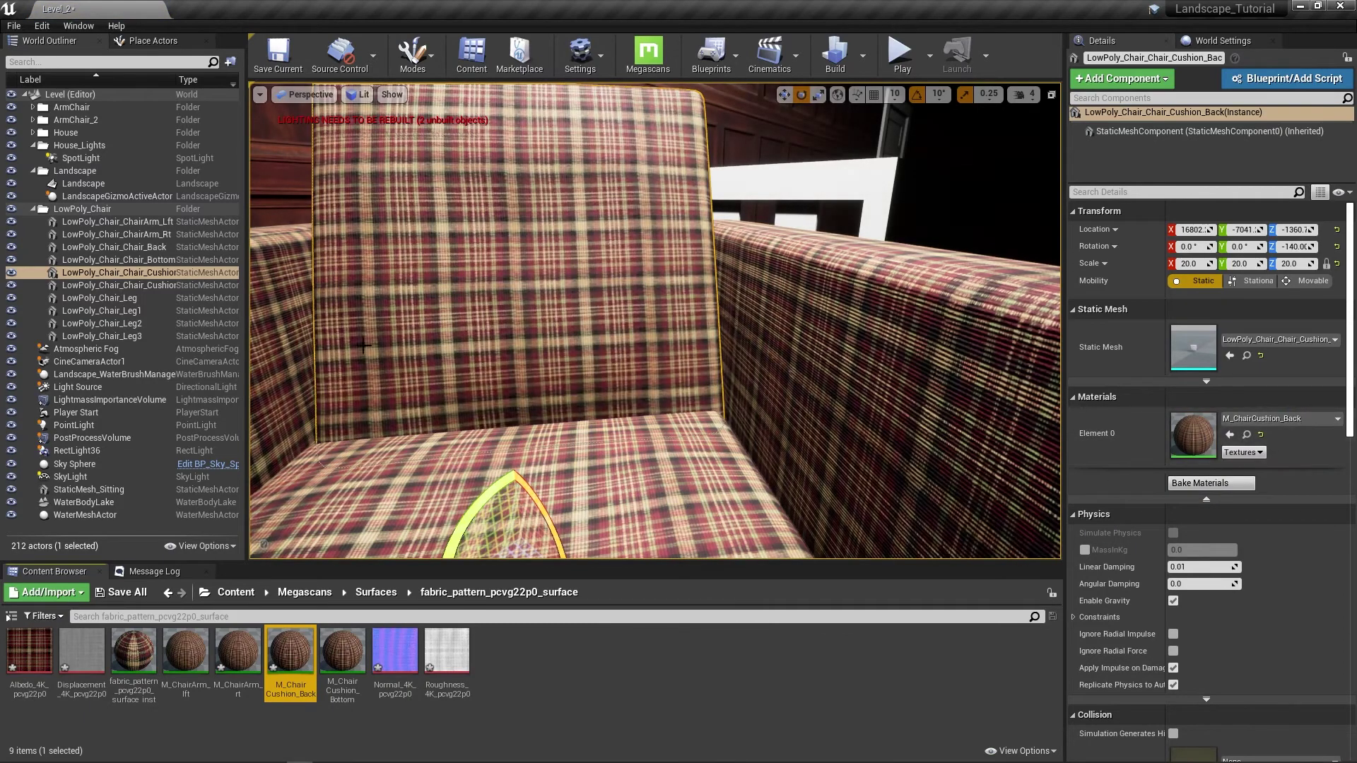
{"action": "key", "text": "f"}
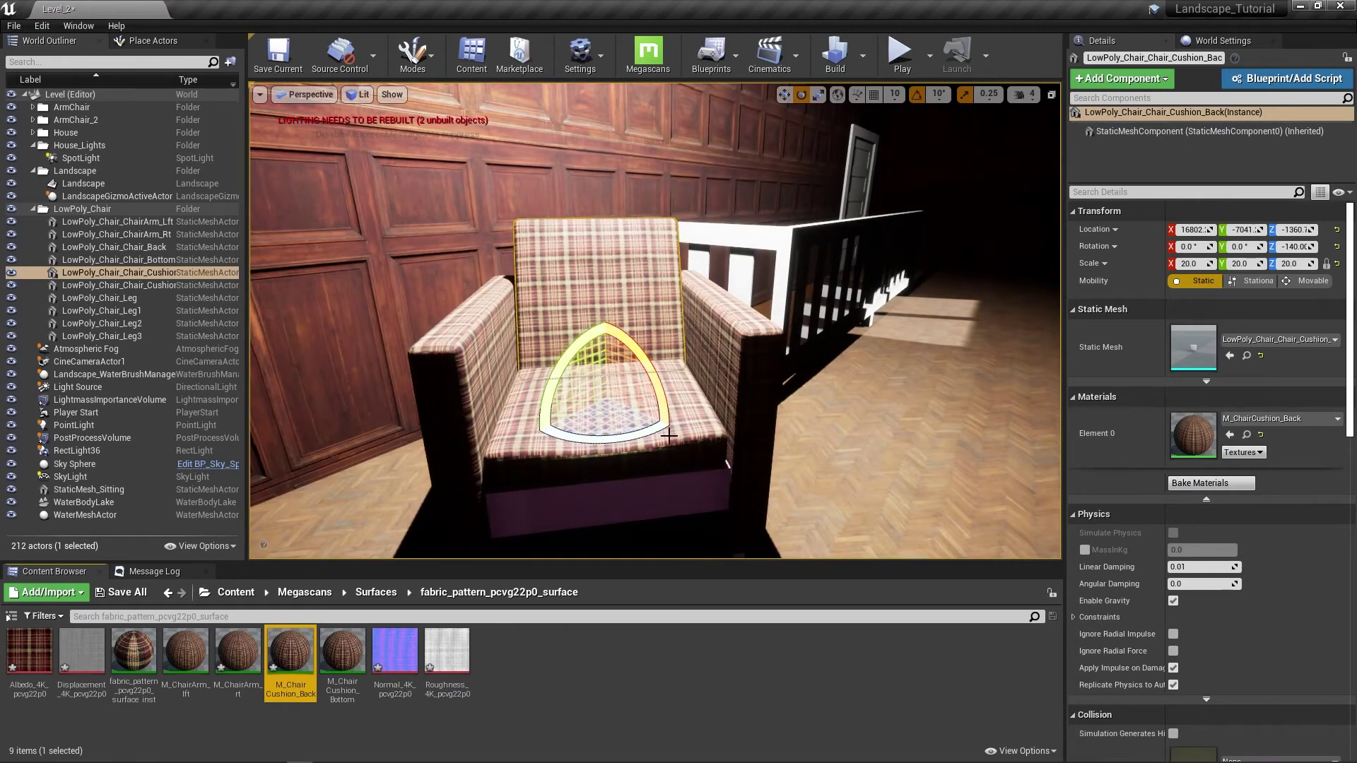
{"action": "scroll", "coordinate": [646, 311], "scroll_direction": "up", "scroll_amount": 5}
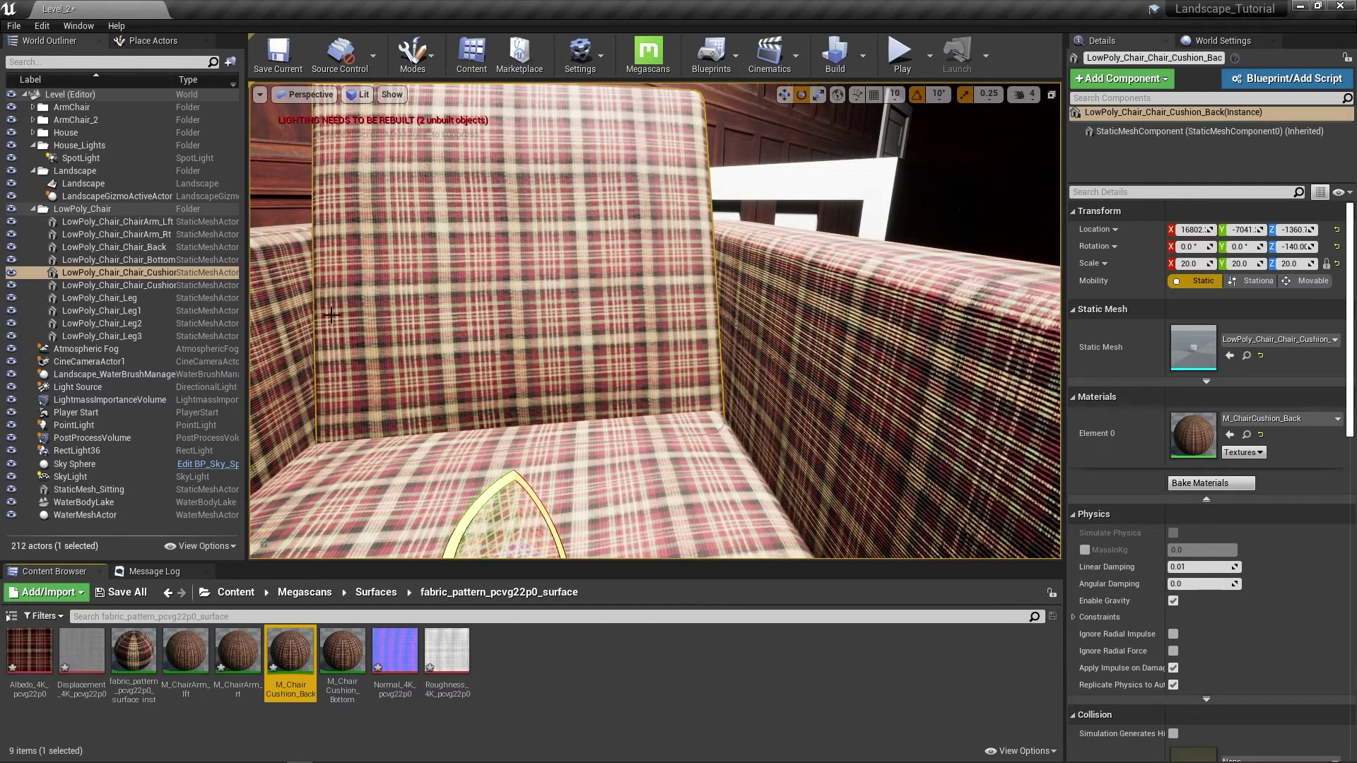
Duplicate M_ChairCushion_Bottom as M_Chair_Back and assign it to Element 0 of the chair's rear back panel
{"action": "mouse_move", "coordinate": [390, 302]}
{"action": "right_mouse_down"}
{"action": "mouse_move", "coordinate": [395, 339]}
{"action": "mouse_move", "coordinate": [452, 339]}
{"action": "mouse_move", "coordinate": [424, 388]}
{"action": "mouse_move", "coordinate": [608, 375]}
{"action": "mouse_move", "coordinate": [693, 396]}
{"action": "mouse_move", "coordinate": [636, 360]}
{"action": "mouse_move", "coordinate": [658, 346]}
{"action": "mouse_move", "coordinate": [614, 350]}
{"action": "mouse_move", "coordinate": [416, 301]}
{"action": "right_mouse_up"}
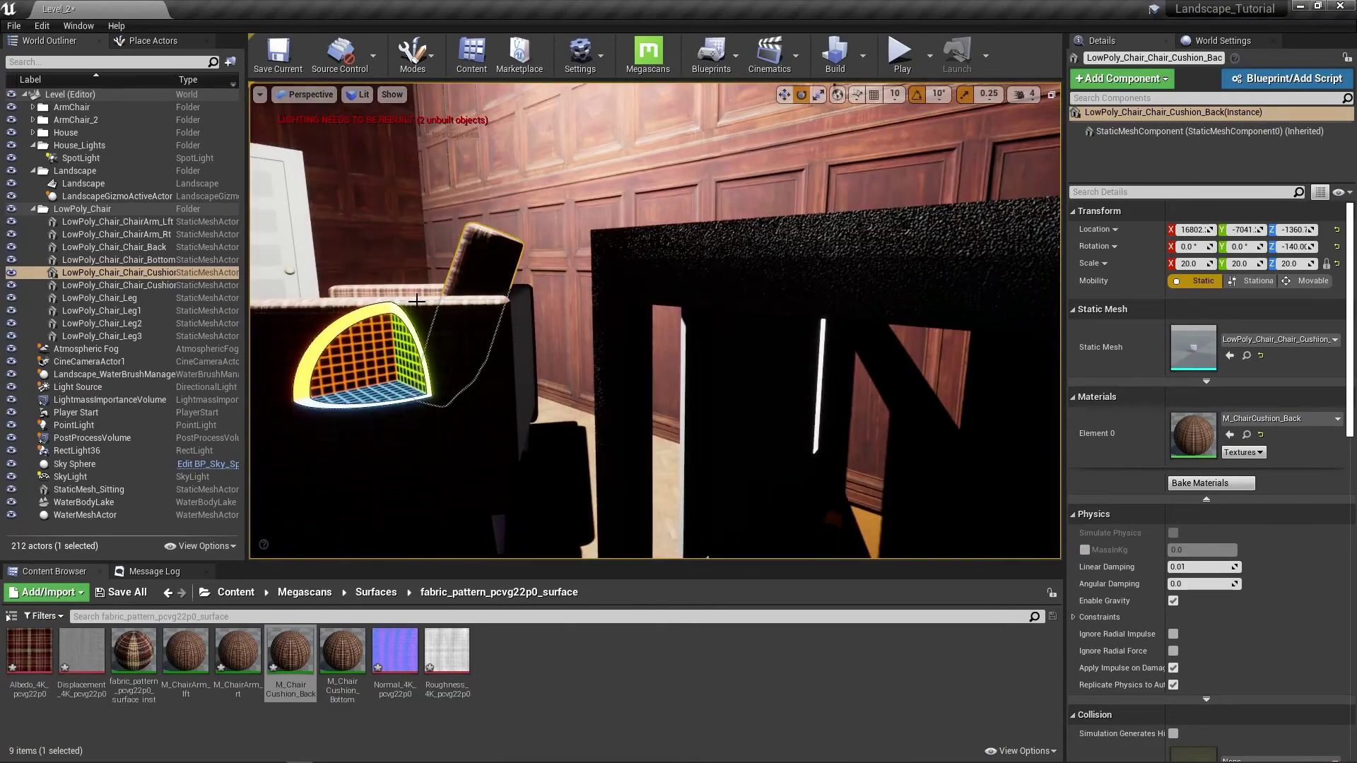
{"action": "left_click", "coordinate": [523, 322]}
{"action": "right_click_drag", "start_coordinate": [552, 361], "coordinate": [538, 325]}
{"action": "key", "text": "f"}
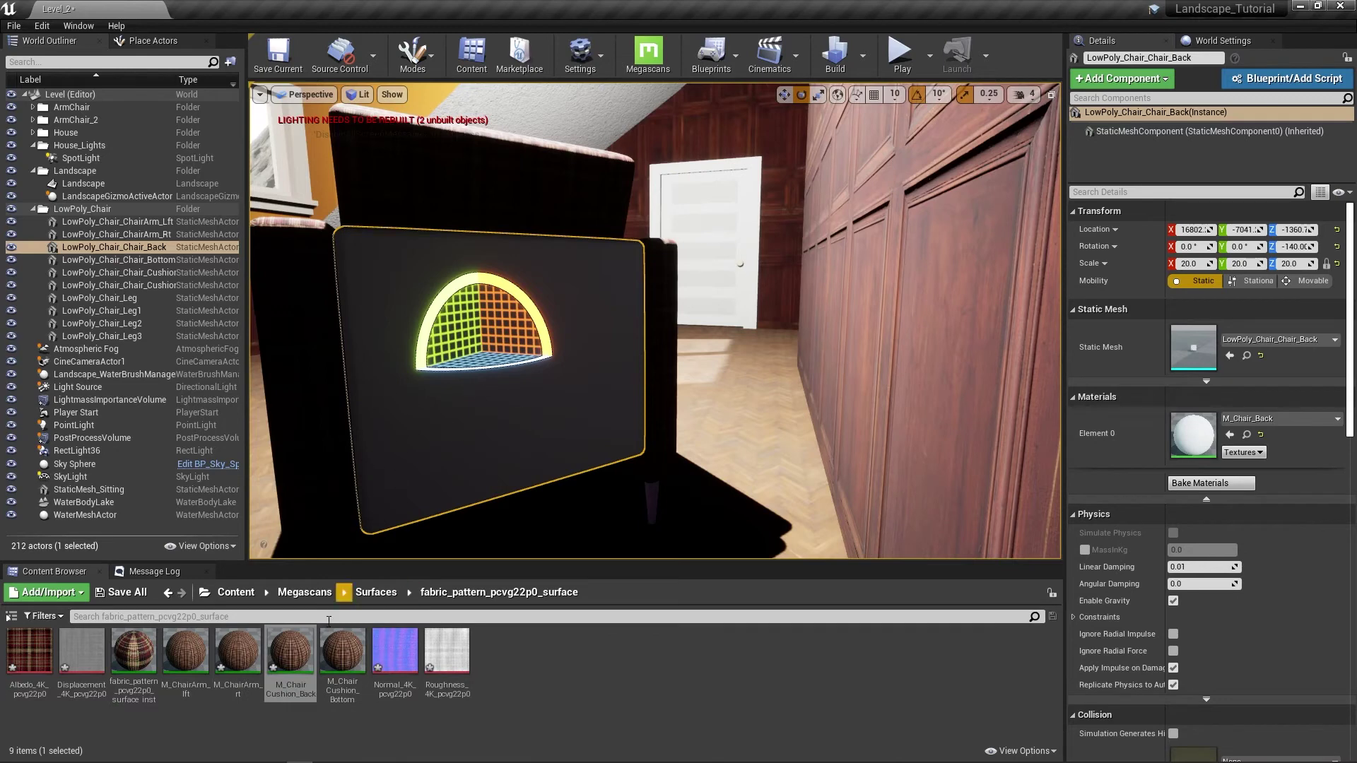
{"action": "left_click", "coordinate": [344, 659]}
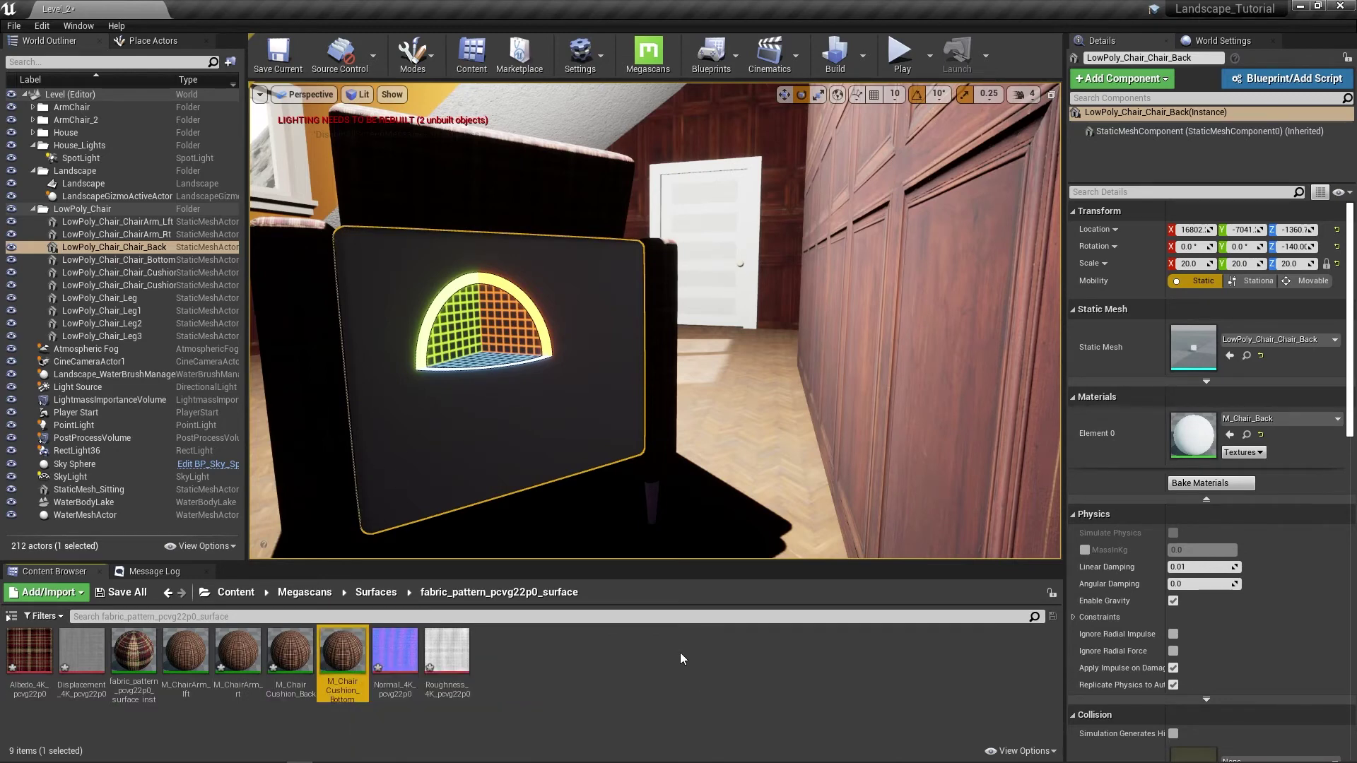
{"action": "key", "text": "ctrl+w"}
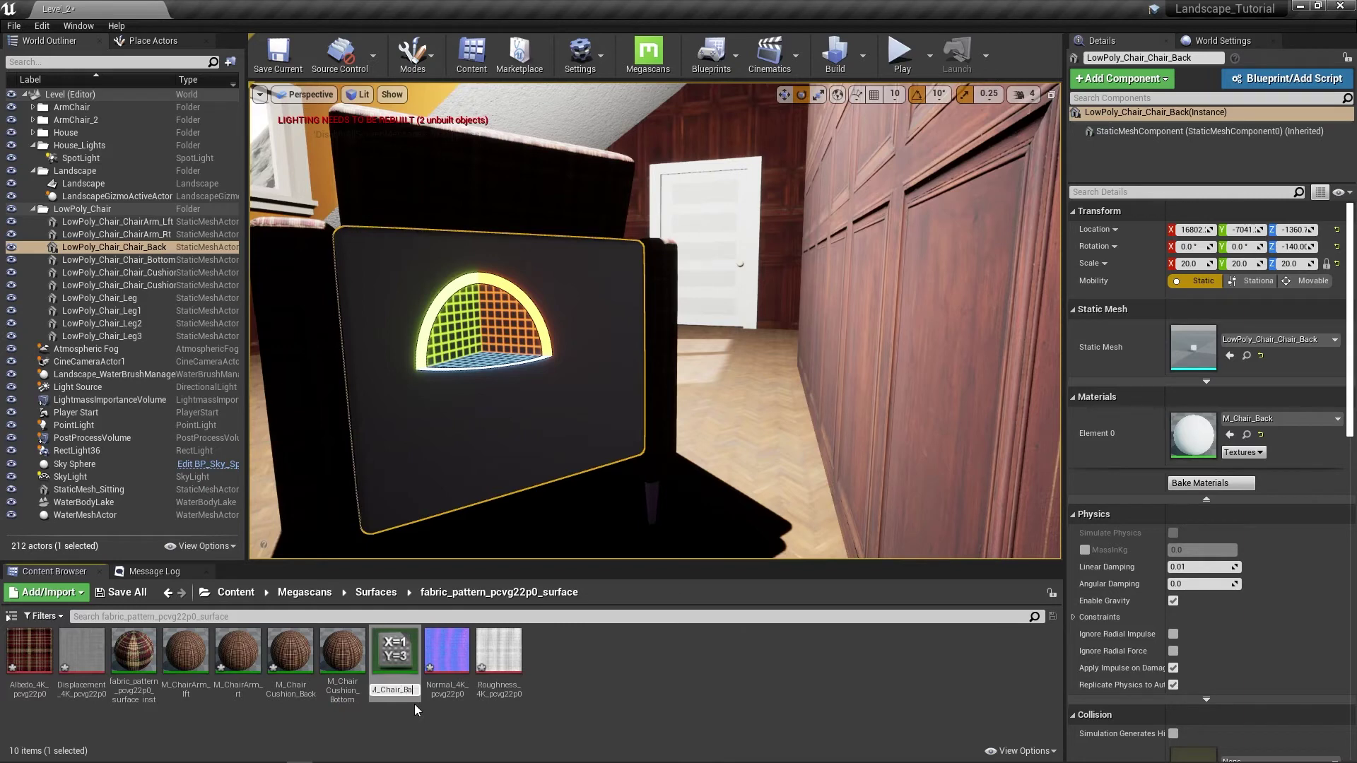
{"action": "type", "text": "ck"}
{"action": "key", "text": "Return"}
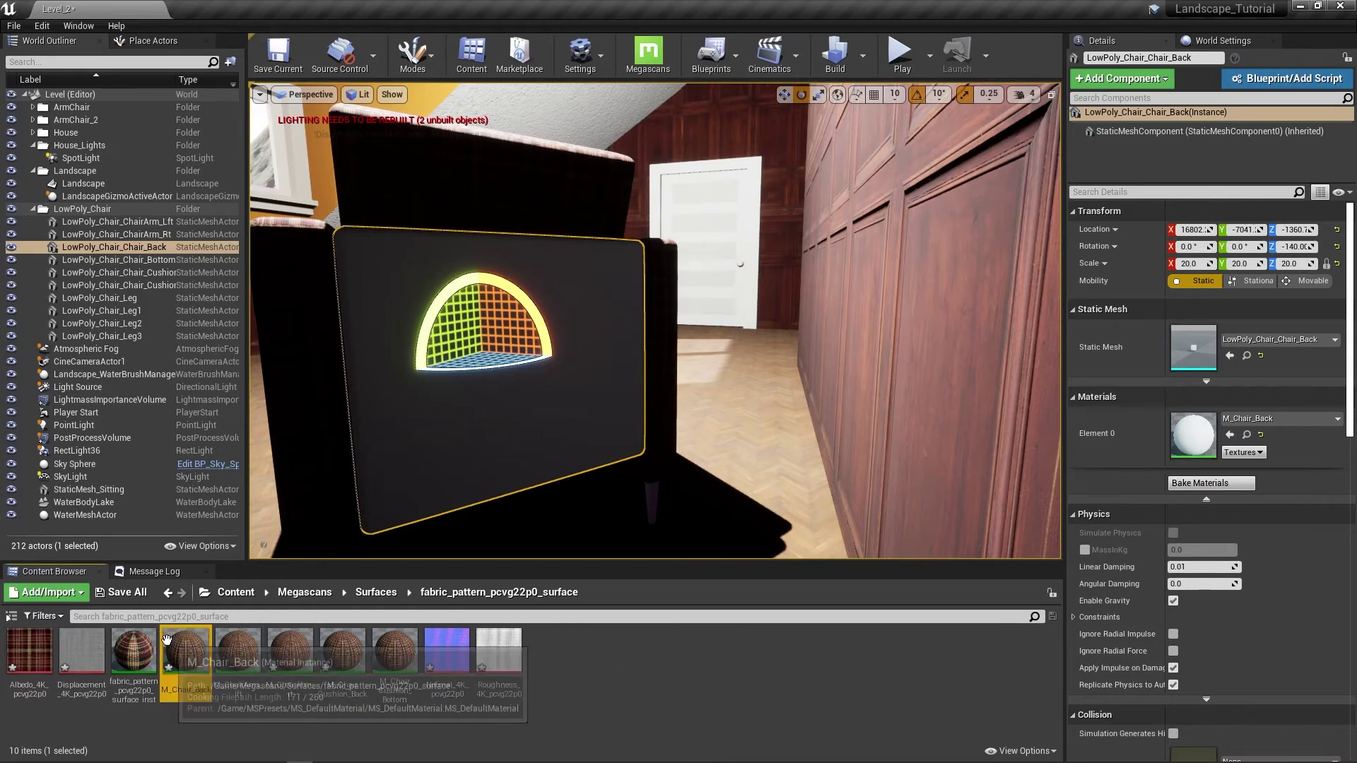
{"action": "left_click_drag", "start_coordinate": [166, 640], "coordinate": [1196, 433]}
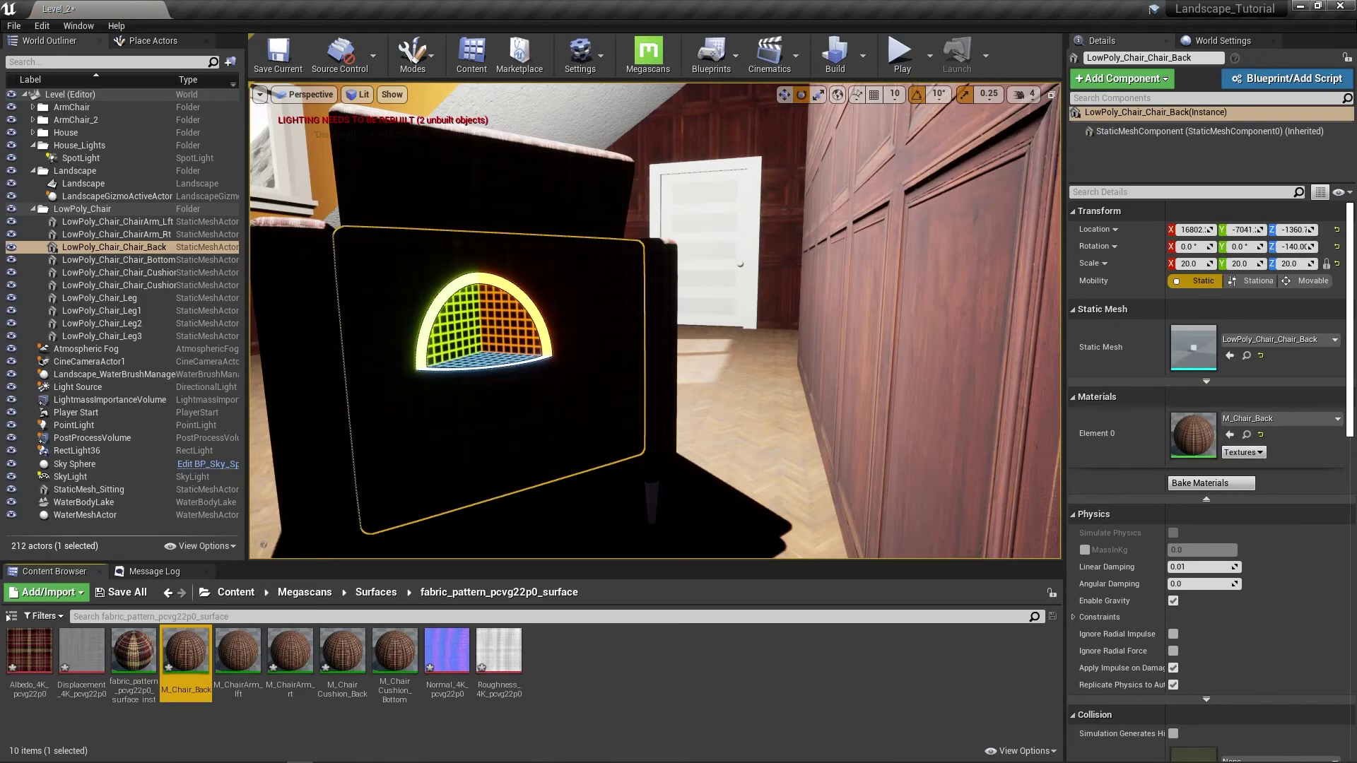
{"action": "mouse_move", "coordinate": [654, 322]}
{"action": "right_mouse_down"}
{"action": "mouse_move", "coordinate": [643, 261]}
{"action": "mouse_move", "coordinate": [534, 258]}
{"action": "mouse_move", "coordinate": [523, 272]}
{"action": "mouse_move", "coordinate": [650, 323]}
{"action": "right_mouse_up"}
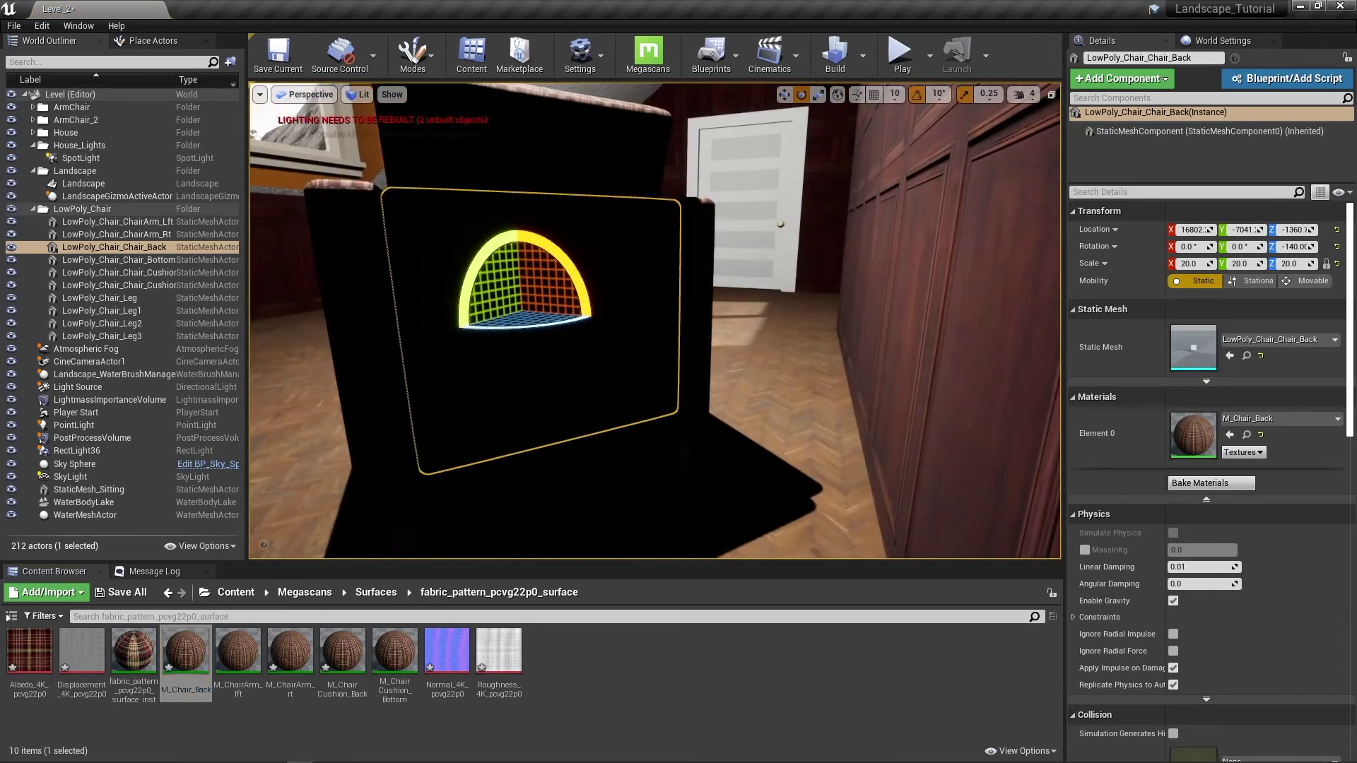
Place a point light on the floor behind the chair and raise it to a Z location of about -1351
{"action": "left_click", "coordinate": [159, 40]}
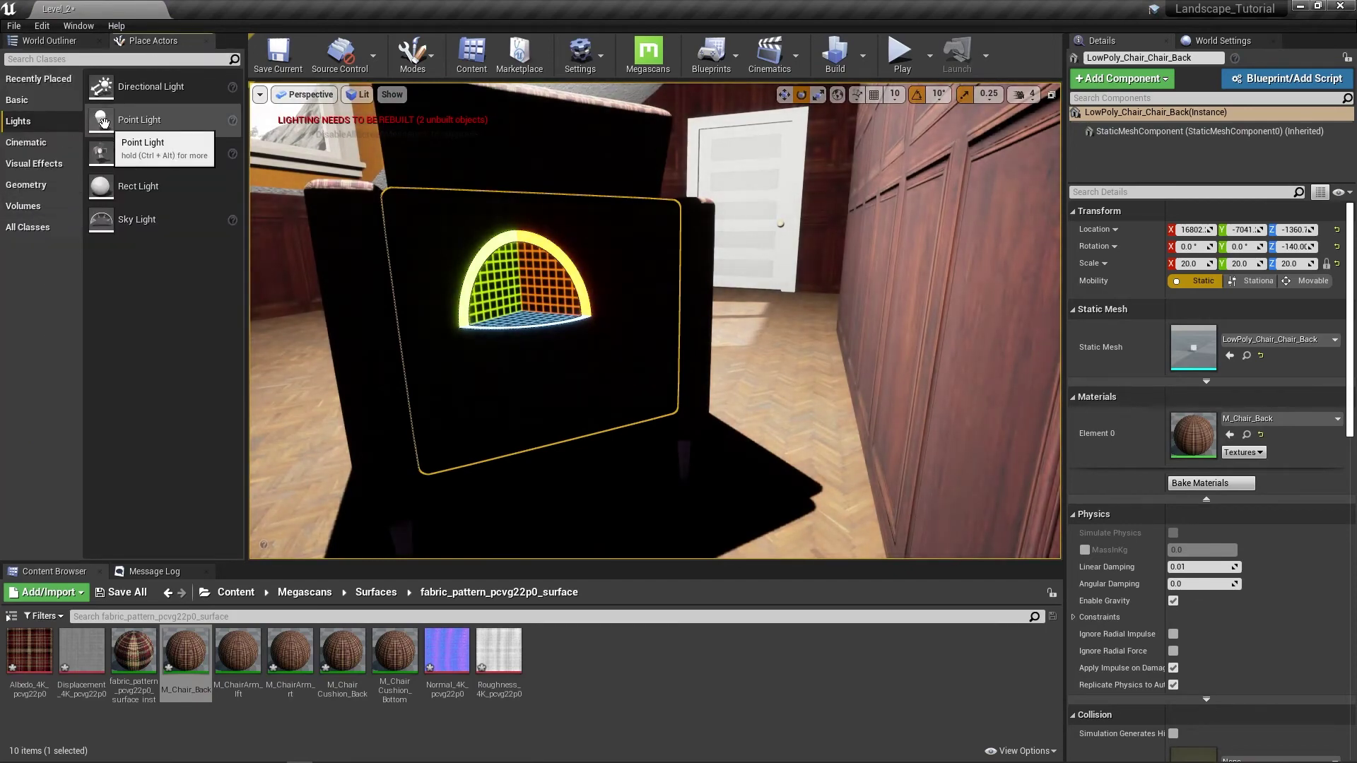
{"action": "left_click_drag", "start_coordinate": [103, 122], "coordinate": [609, 393]}
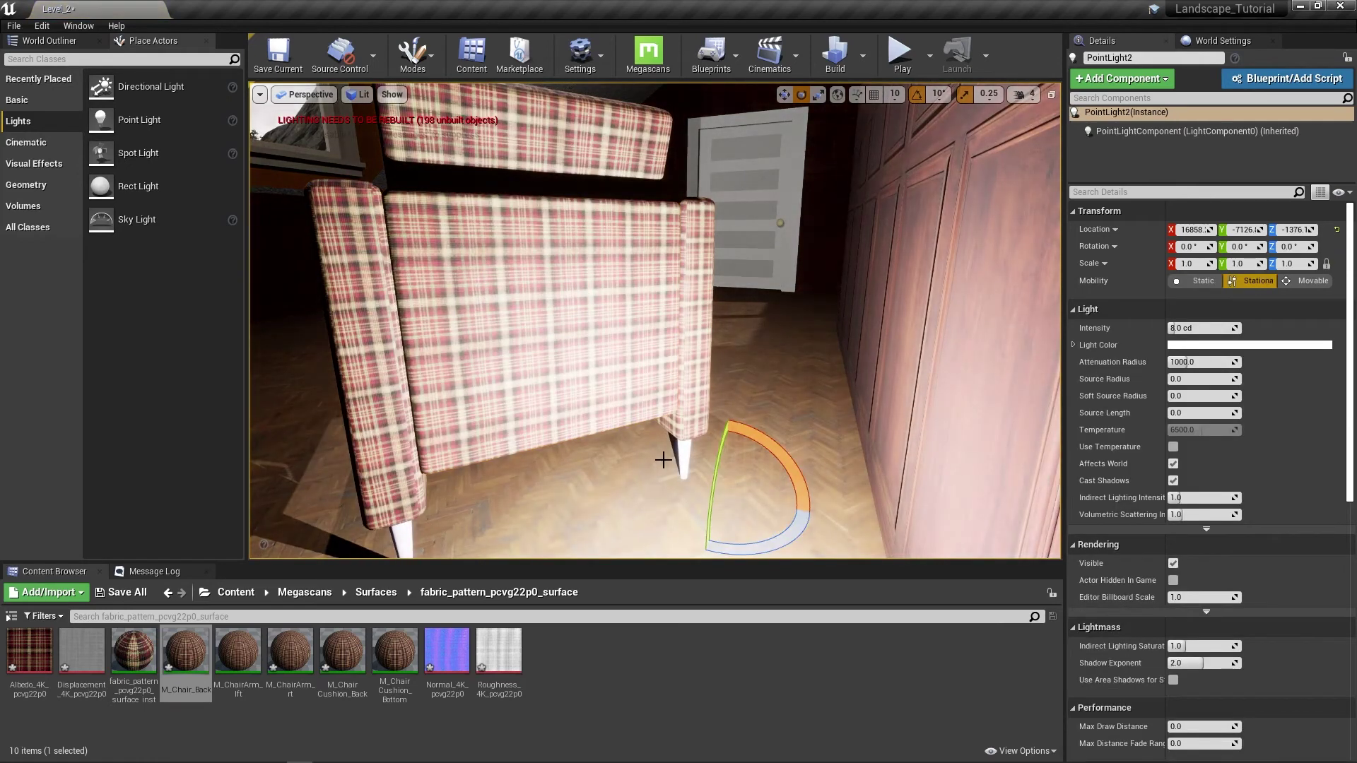
{"action": "key", "text": "w"}
{"action": "left_click_drag", "start_coordinate": [730, 439], "coordinate": [729, 294]}
{"action": "left_click_drag", "start_coordinate": [587, 315], "coordinate": [555, 286]}
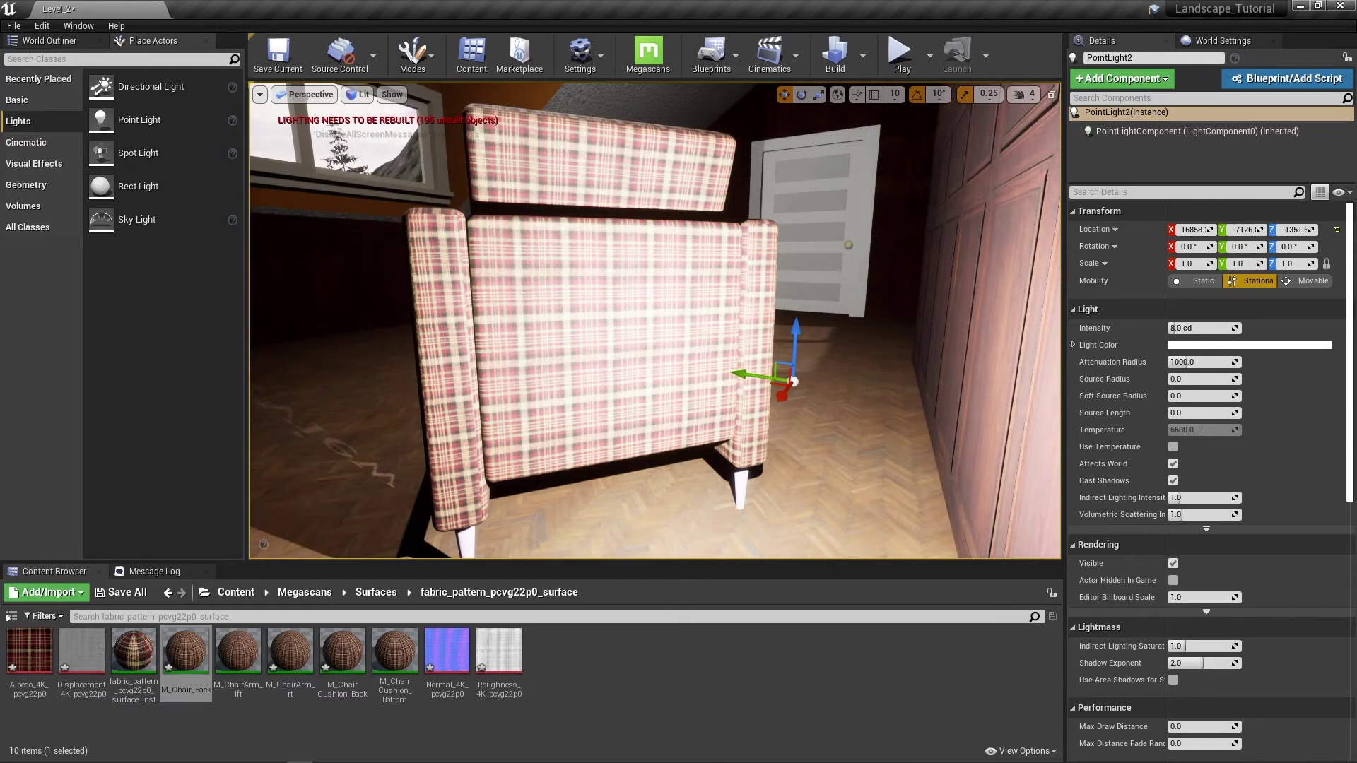
Select the chair's bottom panel below the seat cushion
{"action": "right_click_drag", "start_coordinate": [636, 297], "coordinate": [639, 266]}
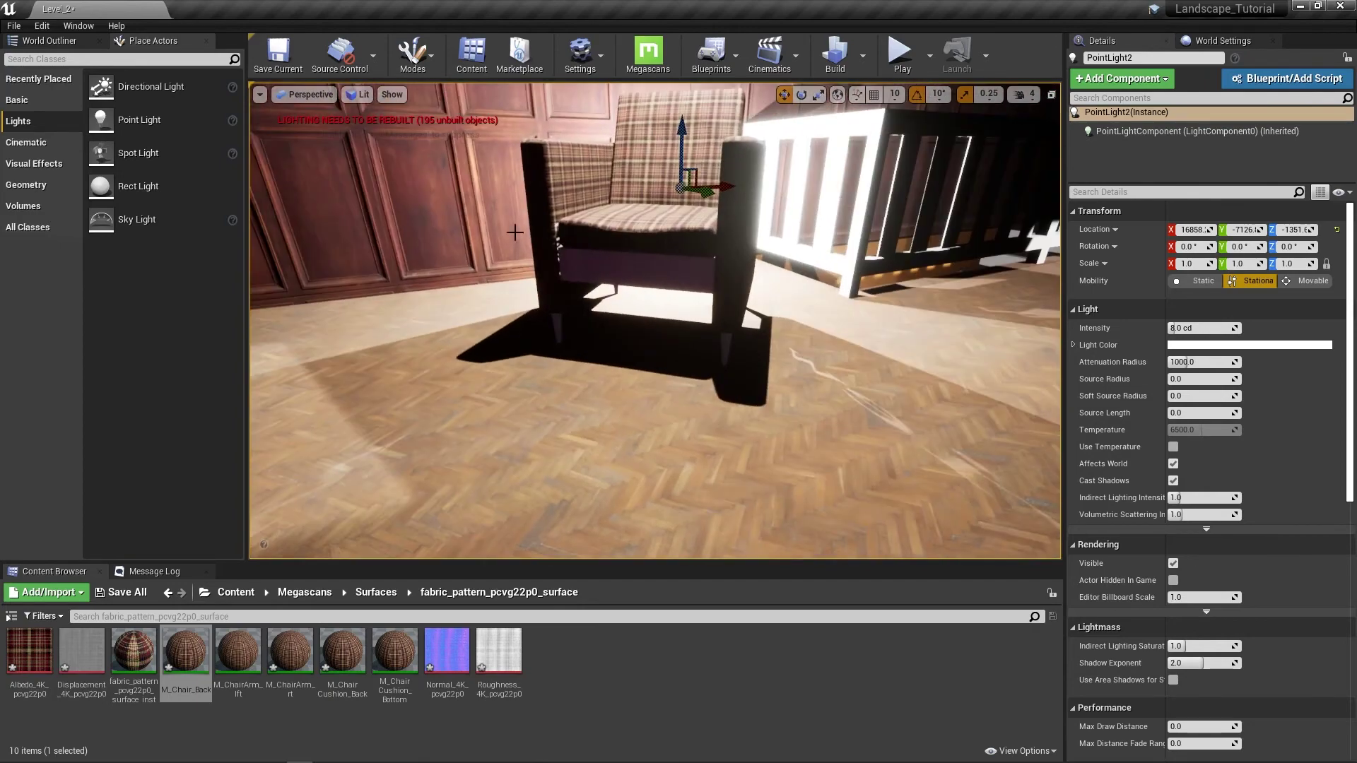
{"action": "left_click", "coordinate": [660, 275]}
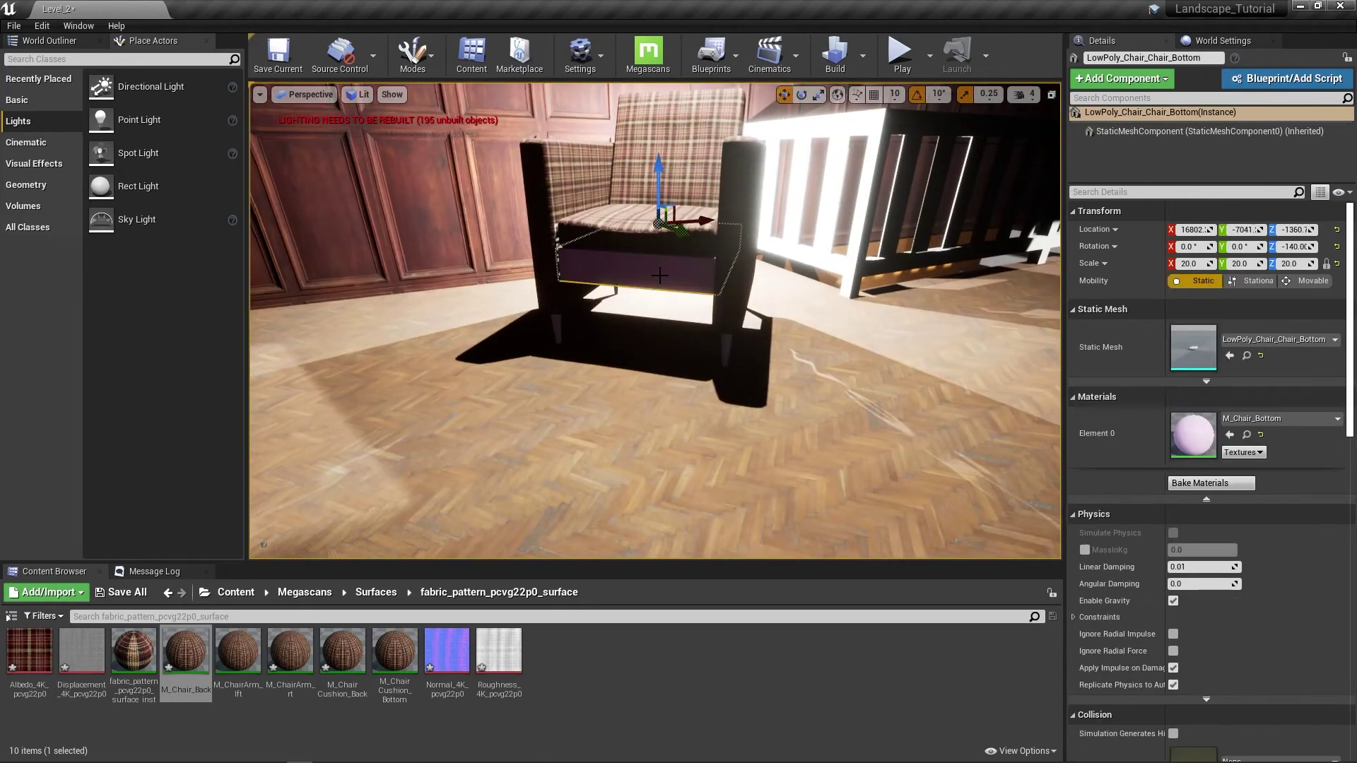
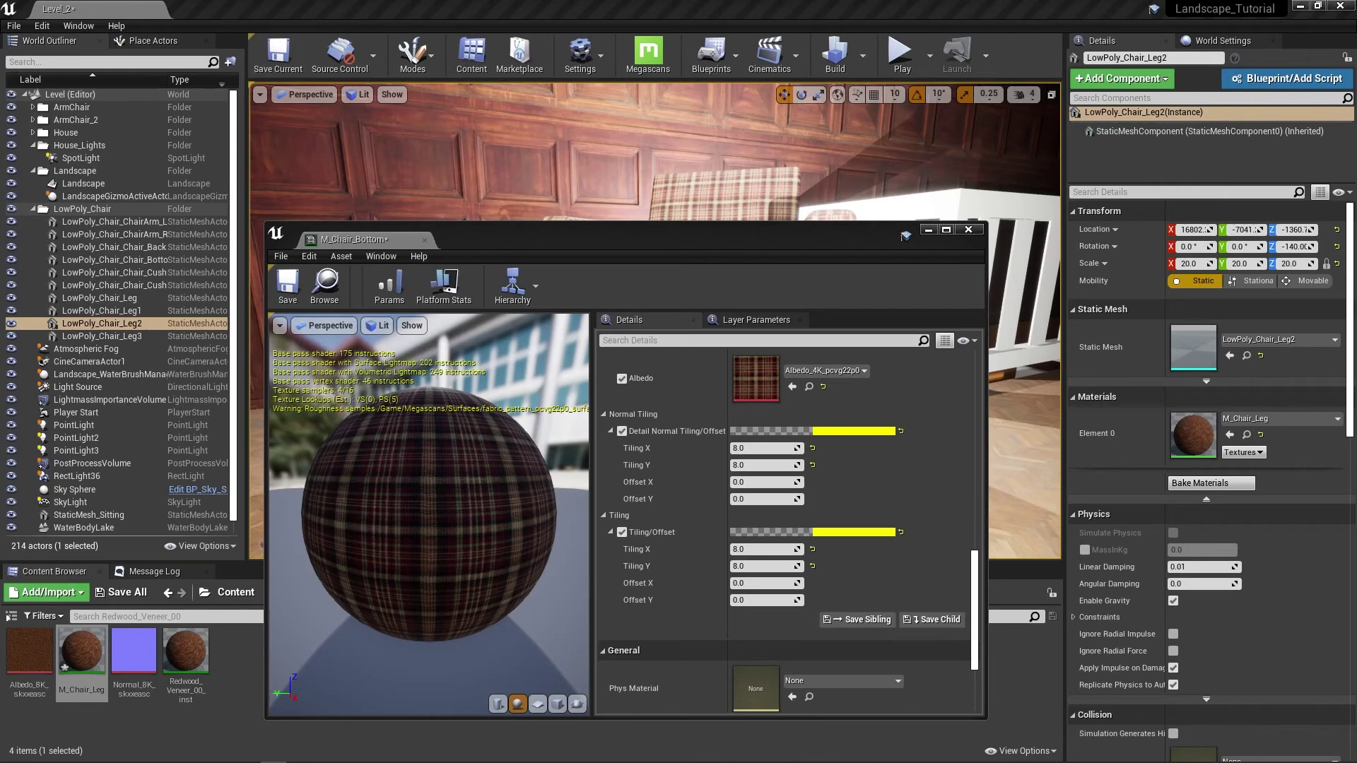
Save the M_Chair_Bottom material and close its editor
{"action": "left_click_drag", "start_coordinate": [676, 232], "coordinate": [729, 456]}
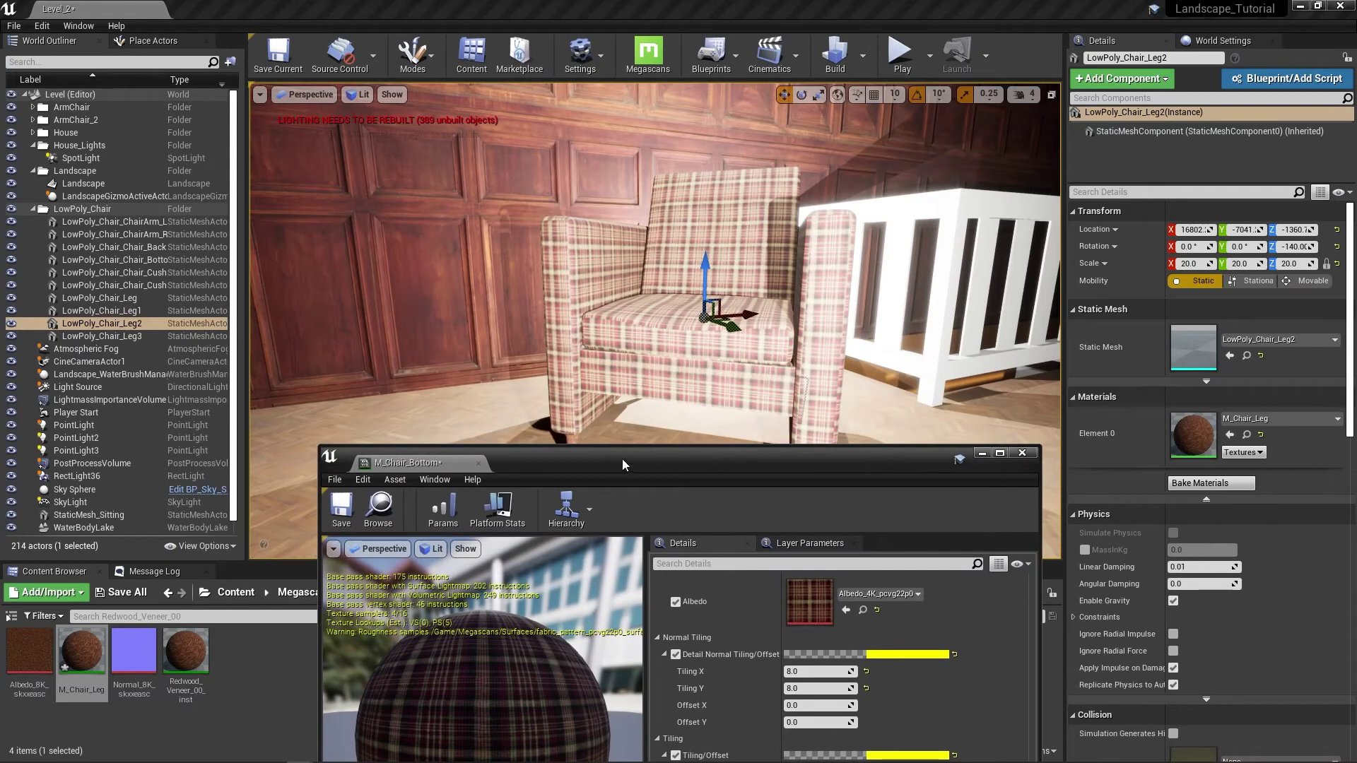
{"action": "left_click_drag", "start_coordinate": [622, 465], "coordinate": [619, 227]}
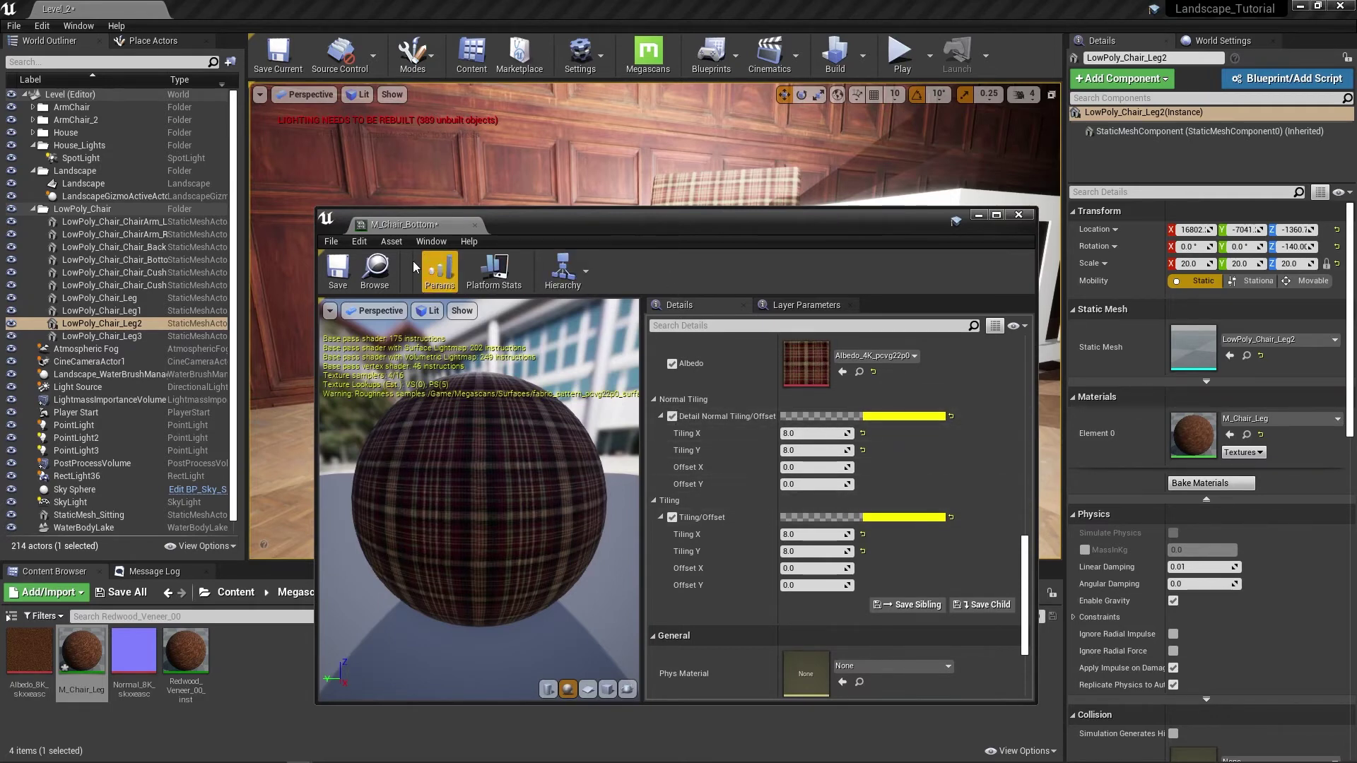
{"action": "left_click", "coordinate": [339, 276]}
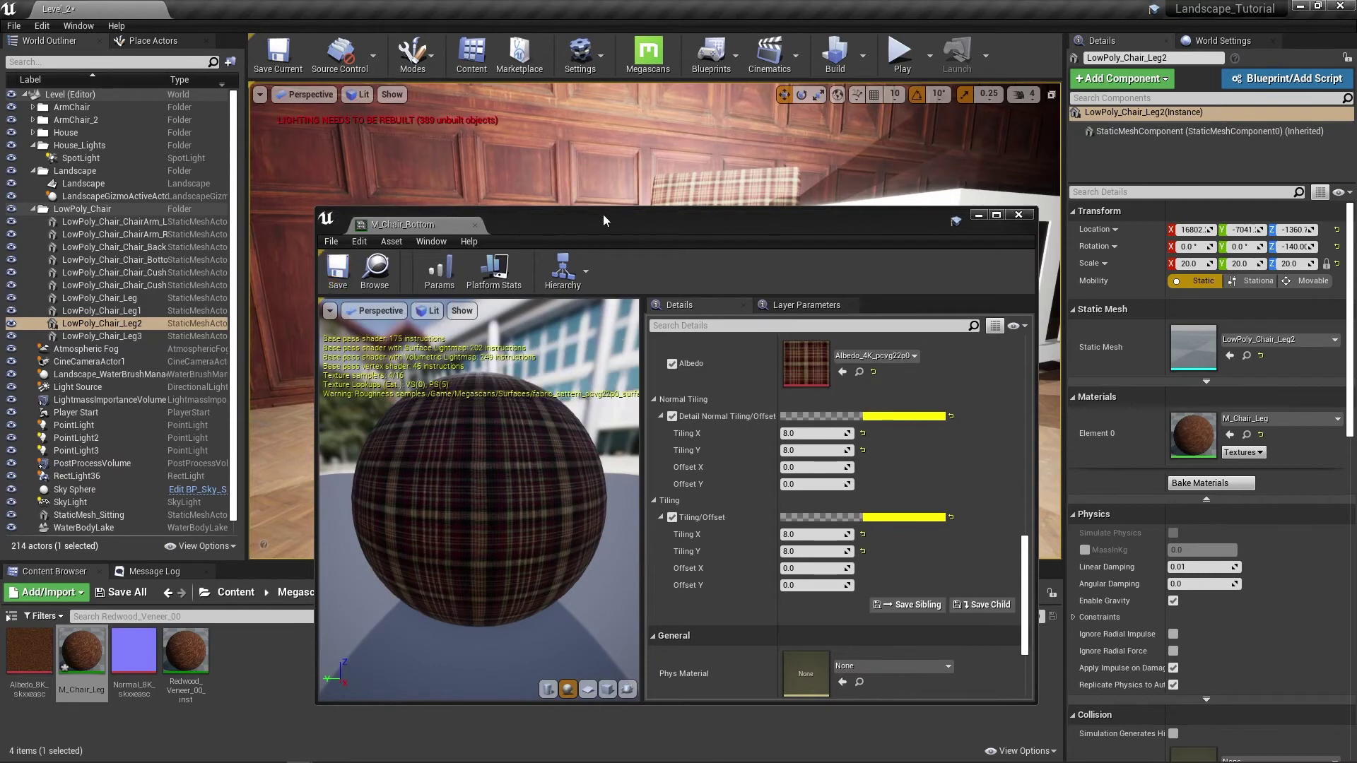
{"action": "left_click_drag", "start_coordinate": [604, 214], "coordinate": [525, 413]}
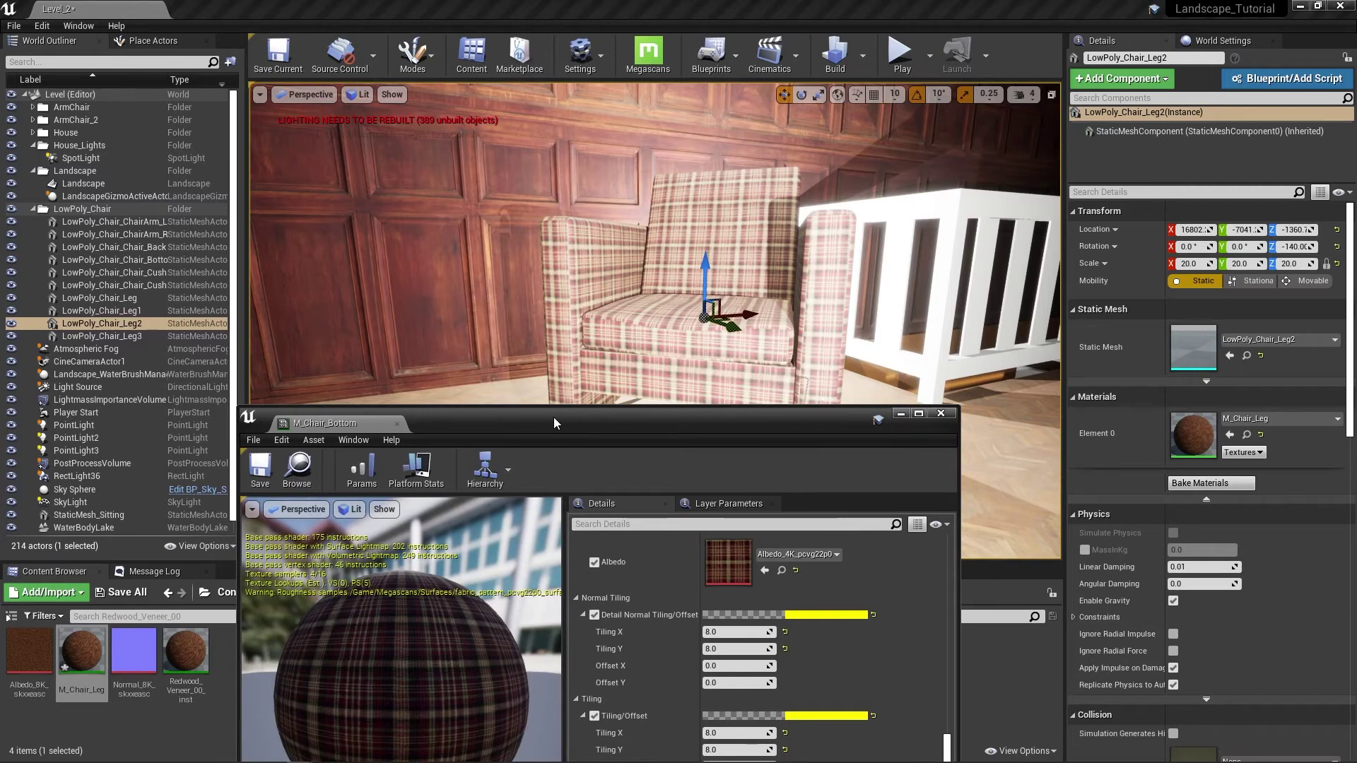
{"action": "left_click_drag", "start_coordinate": [554, 417], "coordinate": [523, 376]}
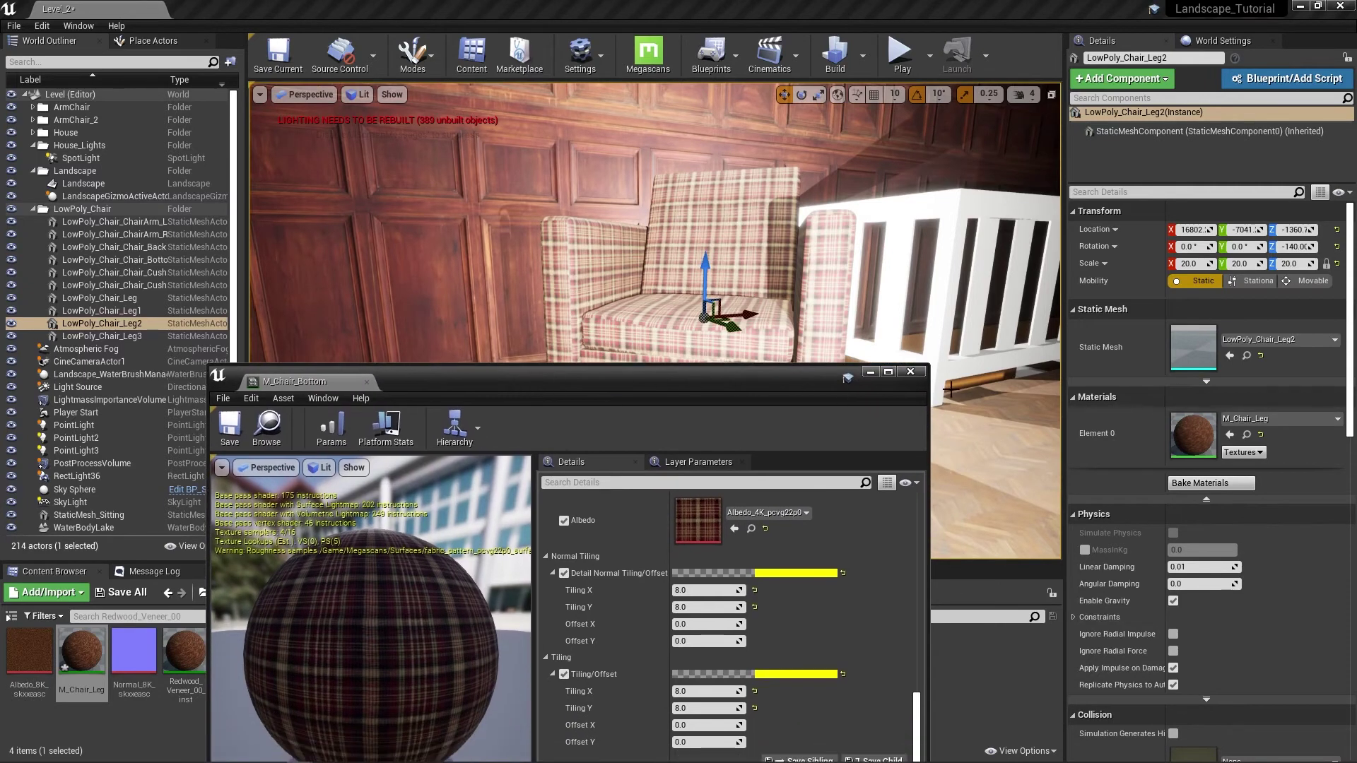
{"action": "left_click", "coordinate": [911, 373]}
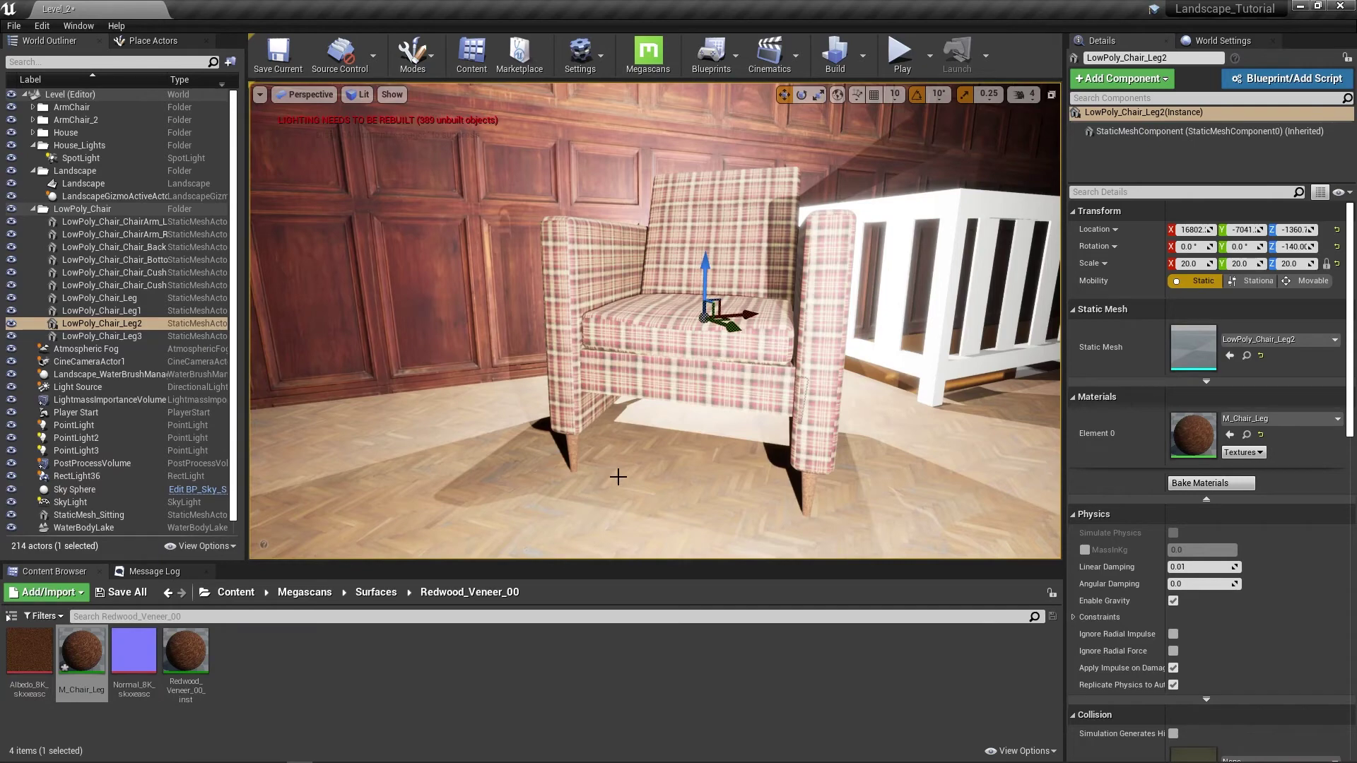
Examine the textured chair and its wooden legs up close and from across the room
{"action": "mouse_move", "coordinate": [654, 320]}
{"action": "right_mouse_down"}
{"action": "mouse_move", "coordinate": [676, 320]}
{"action": "mouse_move", "coordinate": [658, 324]}
{"action": "right_mouse_up"}
{"action": "key", "text": "f"}
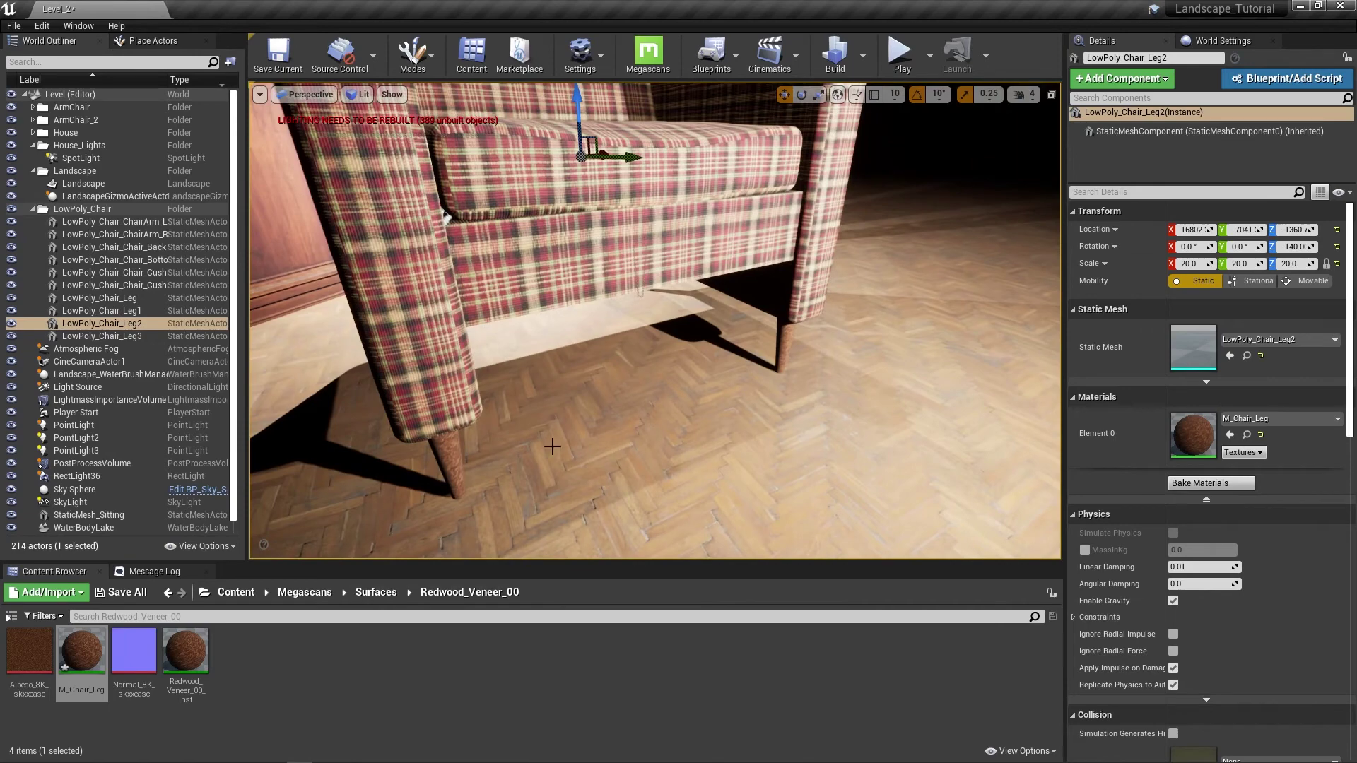
{"action": "right_click_drag", "start_coordinate": [553, 447], "coordinate": [551, 439]}
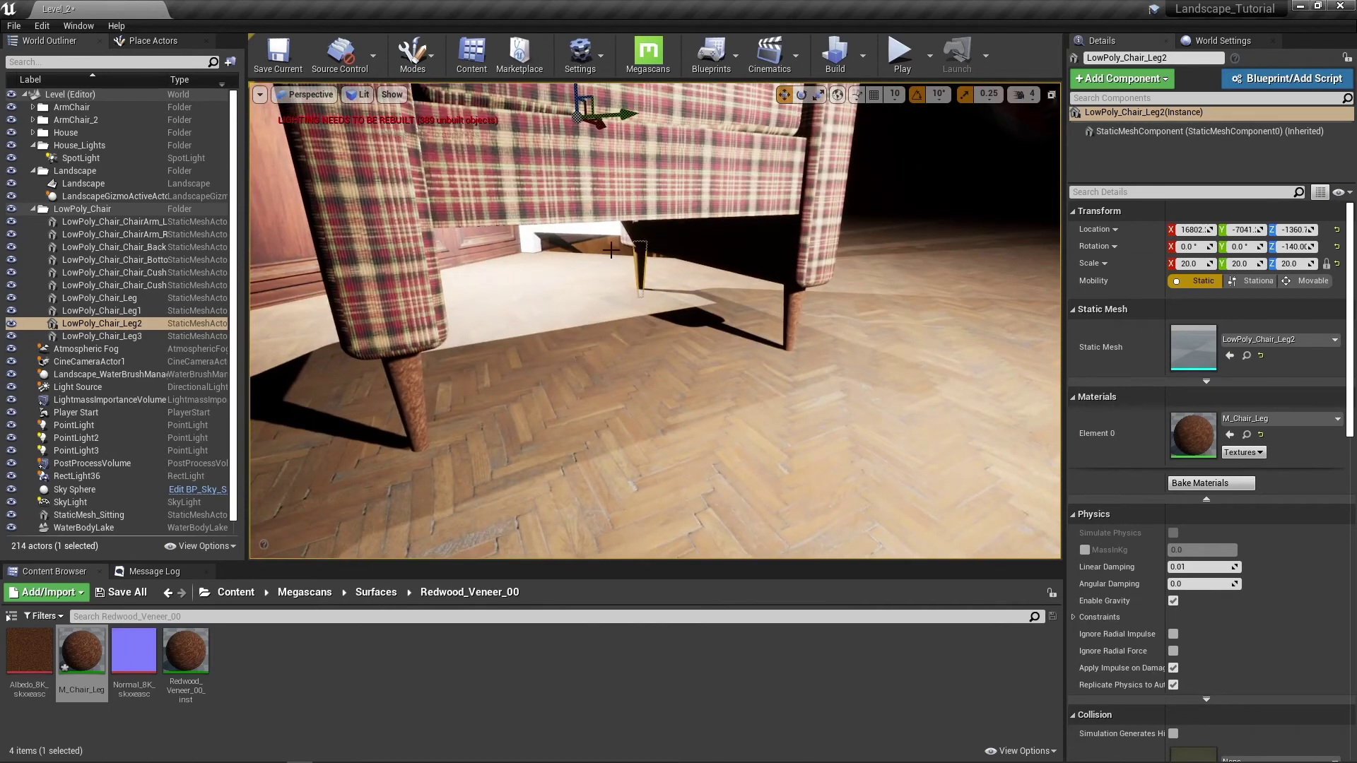
{"action": "scroll", "coordinate": [546, 277], "scroll_direction": "down", "scroll_amount": 5}
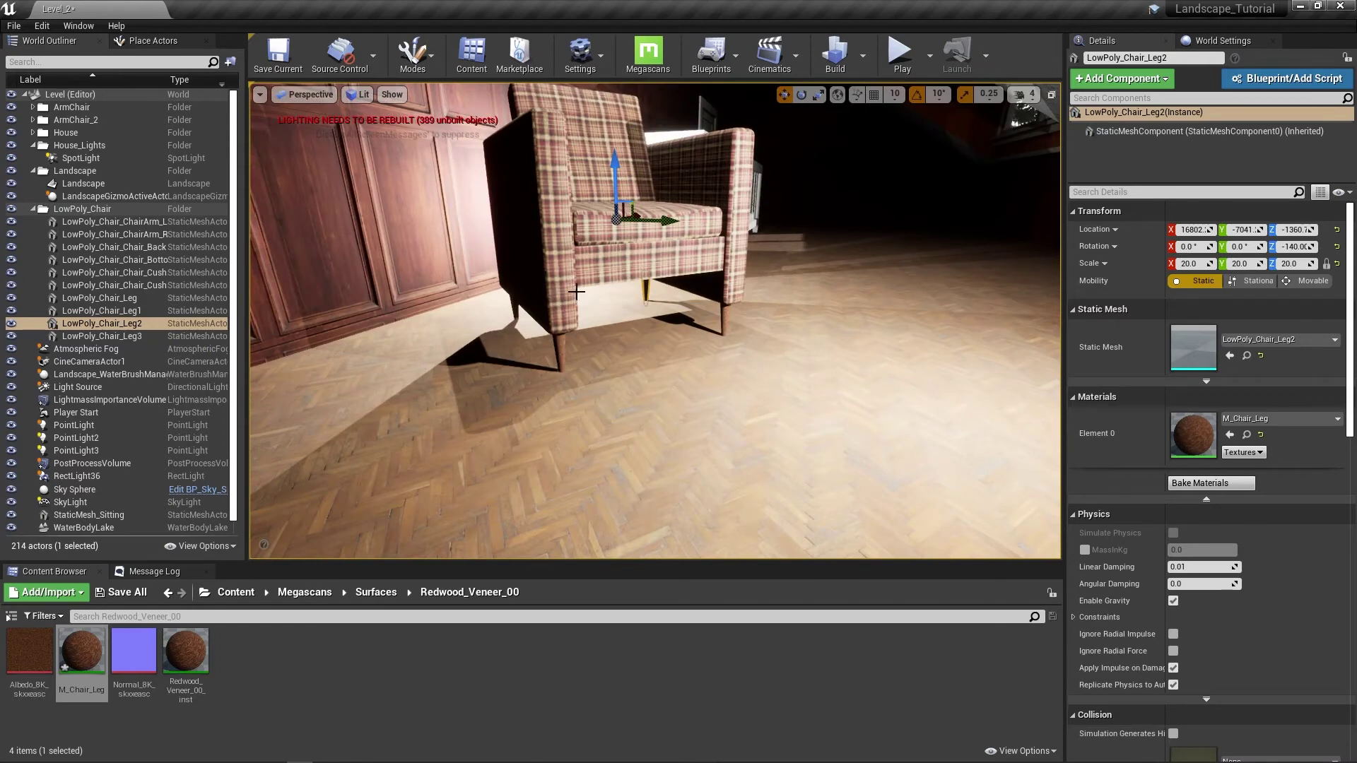
{"action": "scroll", "coordinate": [511, 255], "scroll_direction": "down", "scroll_amount": 3}
{"action": "right_click_drag", "start_coordinate": [511, 254], "coordinate": [522, 234]}
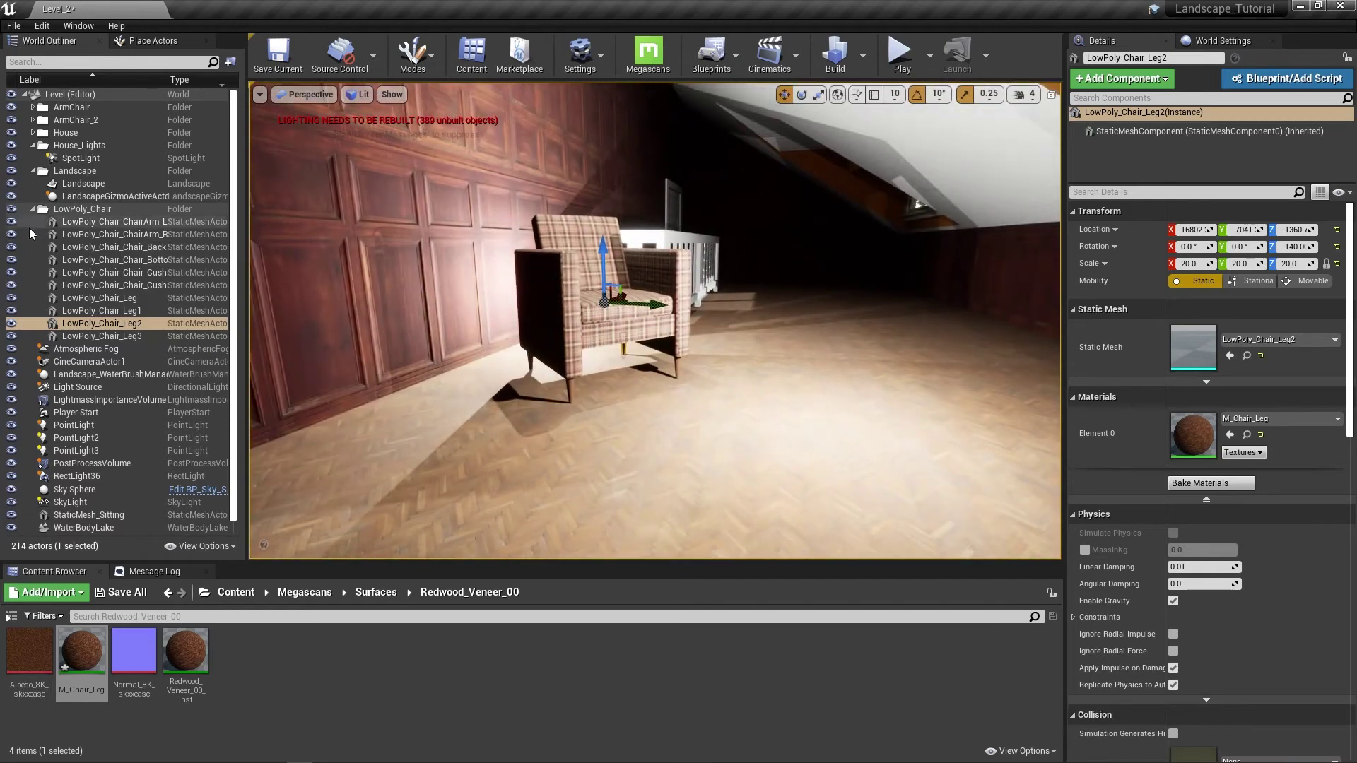
Look through the ThirdPersonBP and ThirdPerson content folders for a mannequin mesh
{"action": "left_click", "coordinate": [233, 593]}
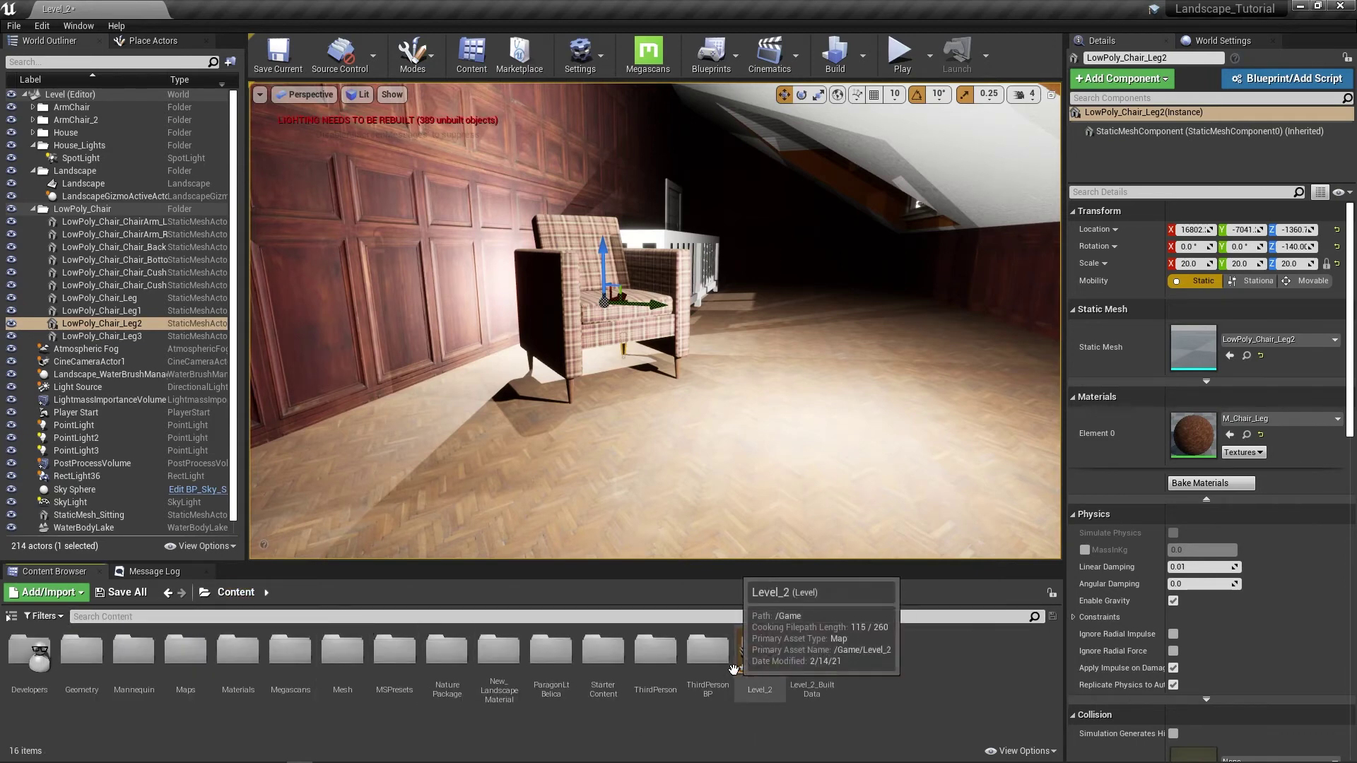
{"action": "double_click", "coordinate": [709, 657]}
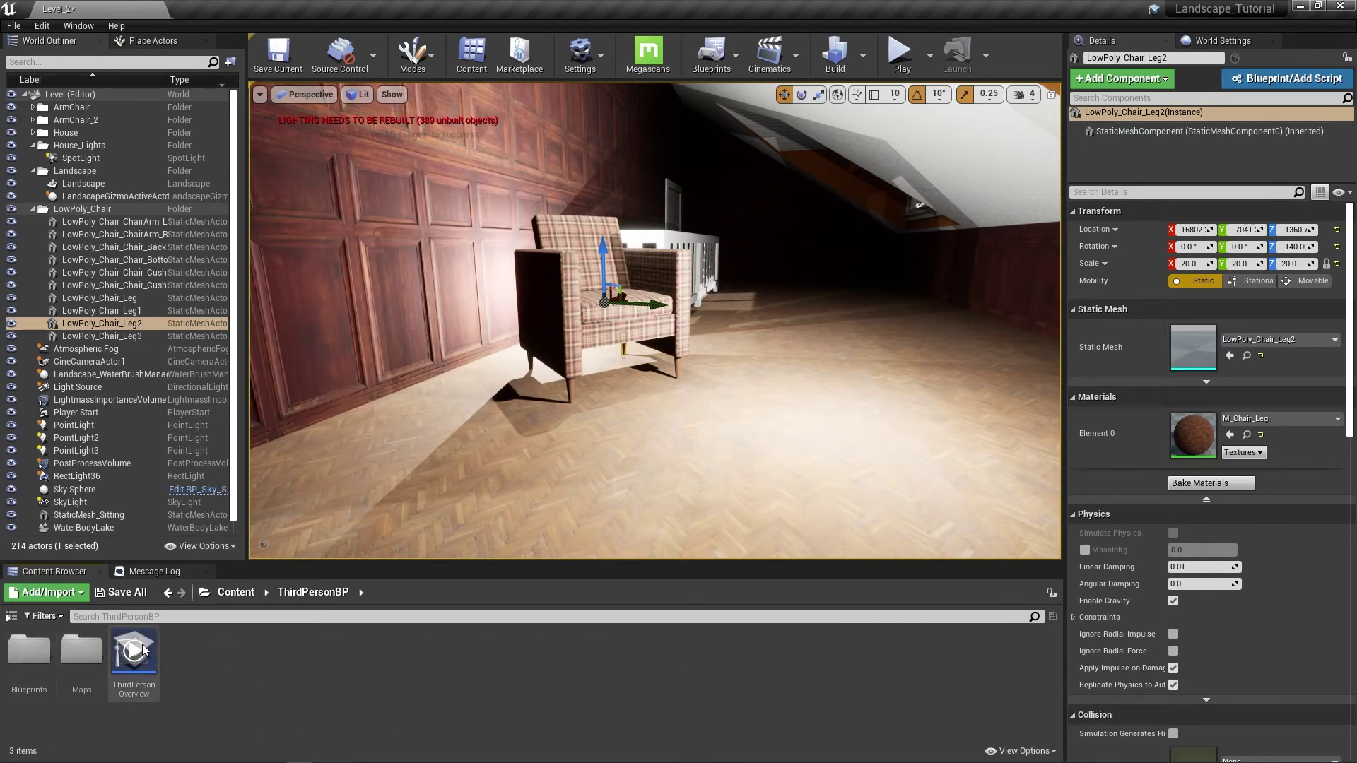
{"action": "left_click", "coordinate": [236, 597]}
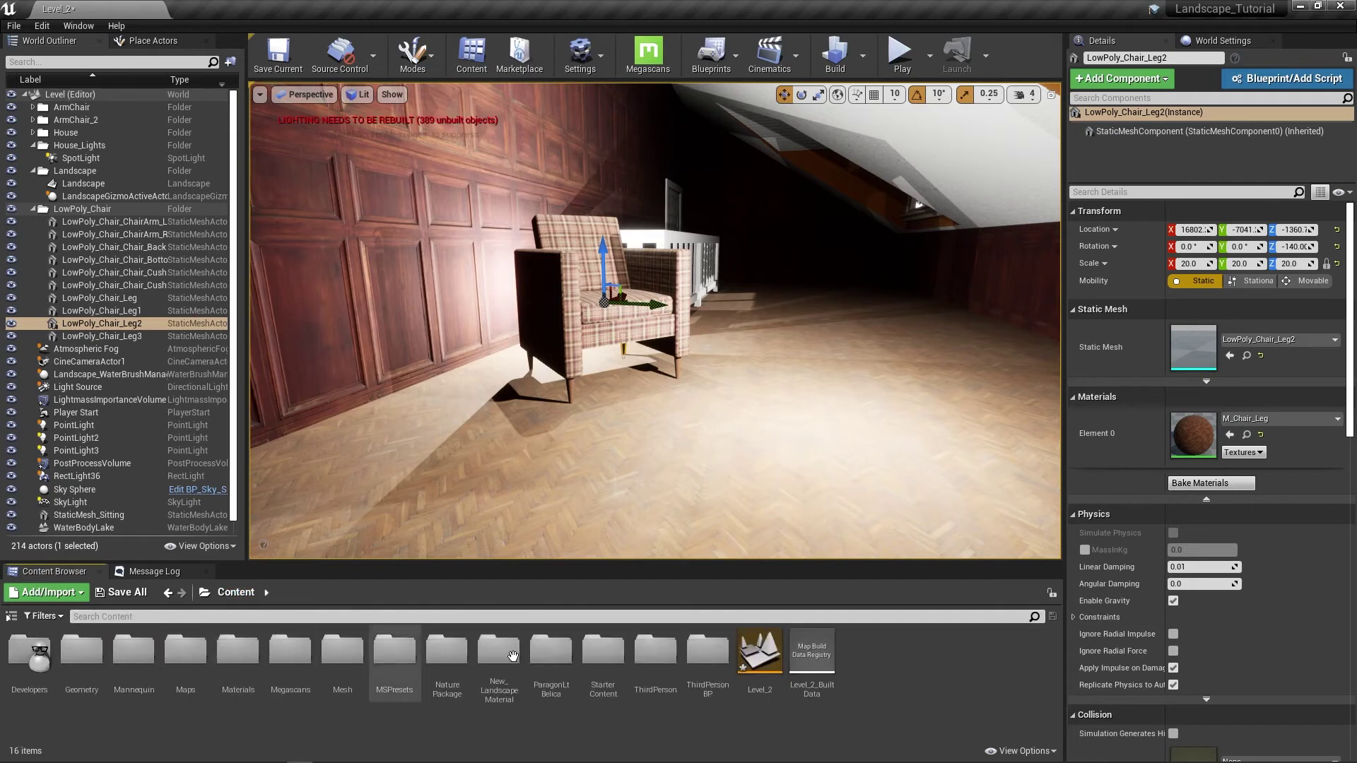
{"action": "double_click", "coordinate": [654, 656]}
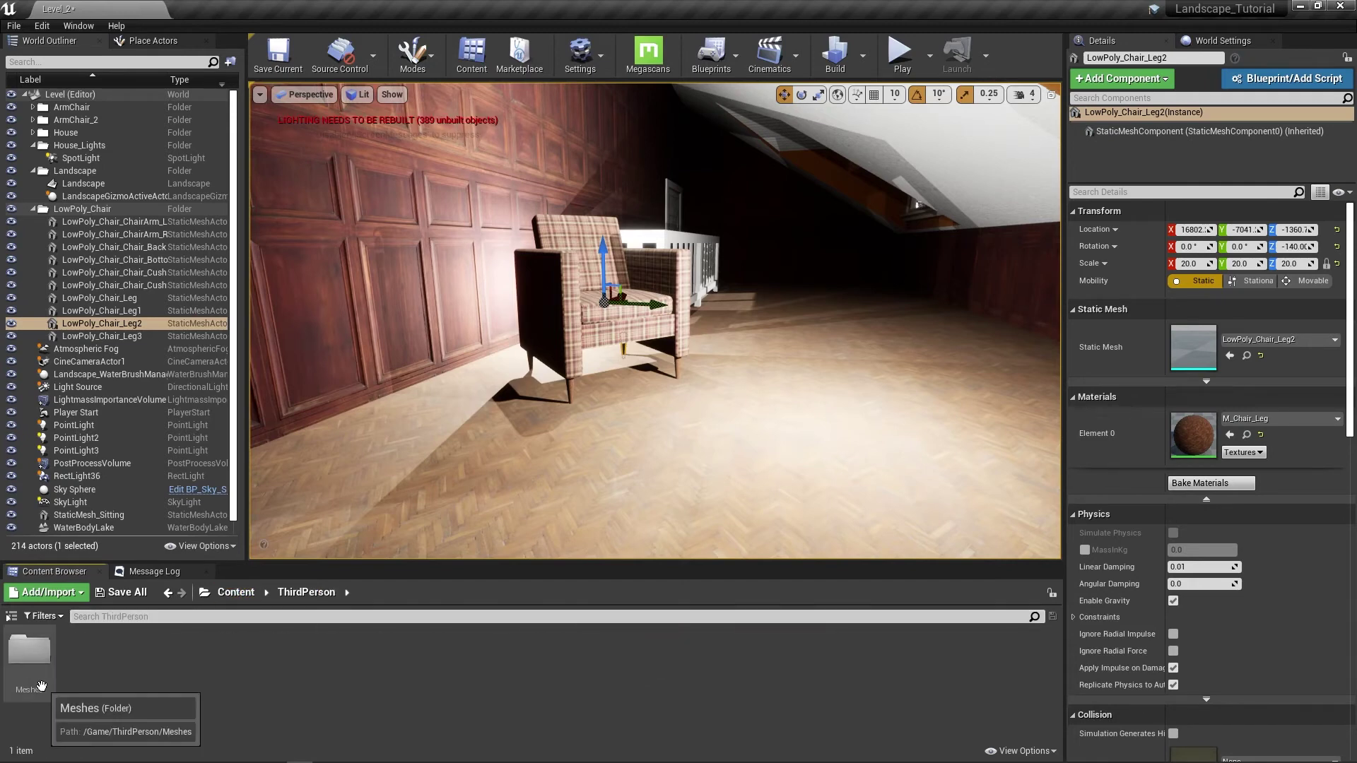
{"action": "double_click", "coordinate": [32, 661]}
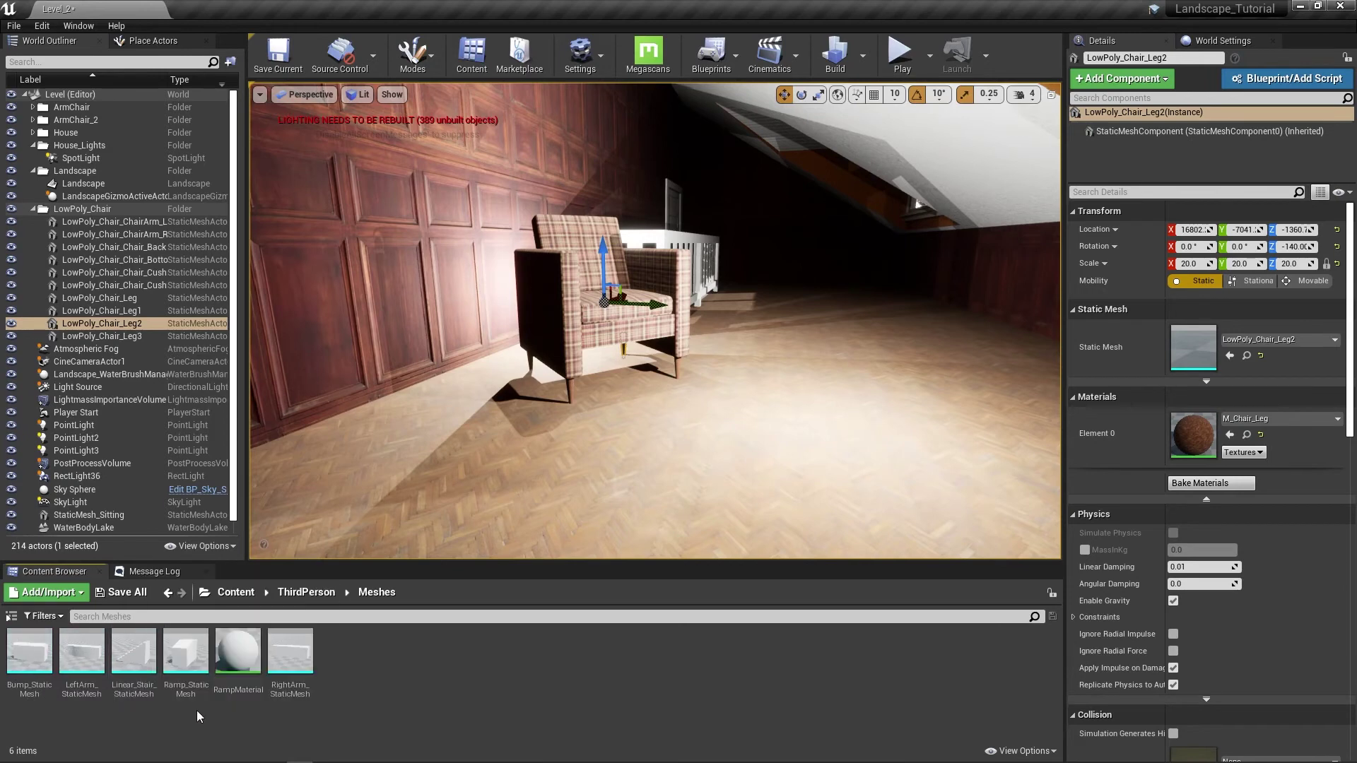
{"action": "left_click", "coordinate": [324, 598]}
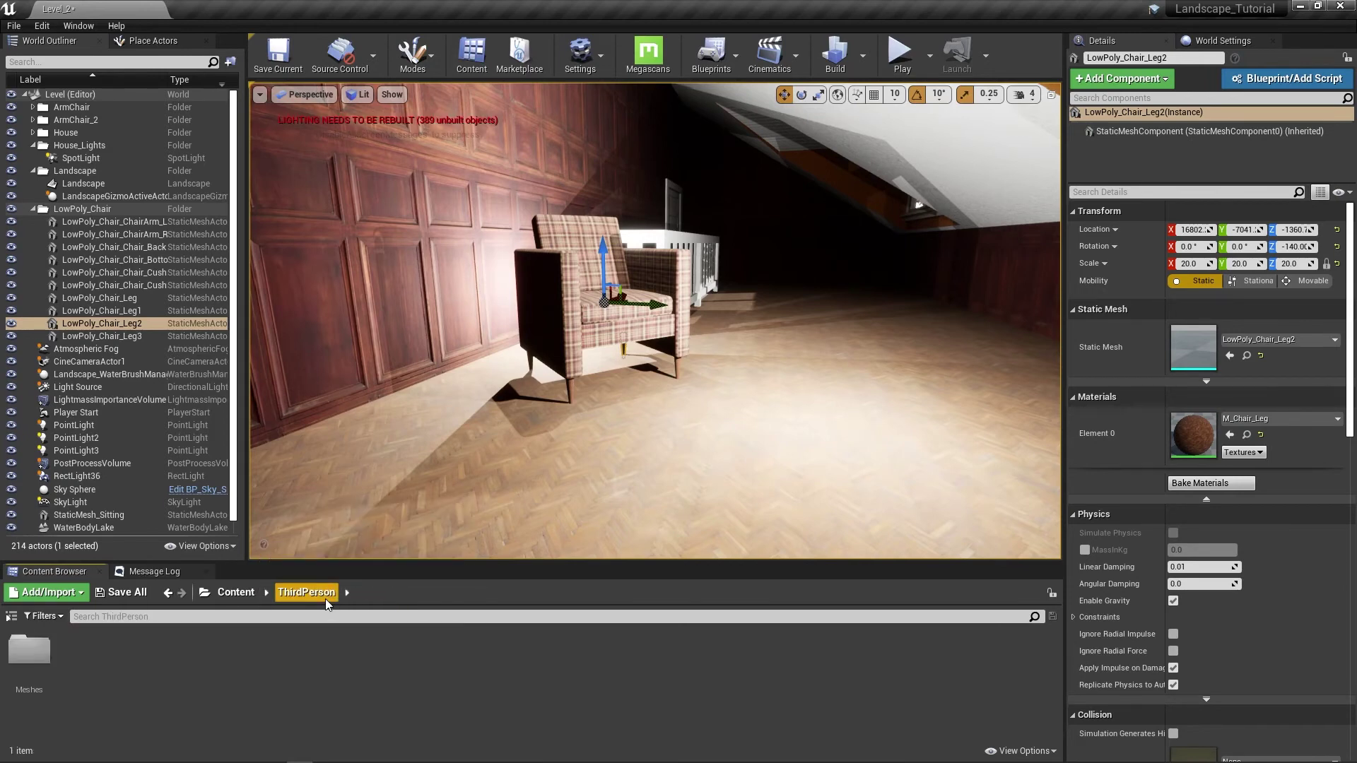
{"action": "left_click", "coordinate": [235, 593]}
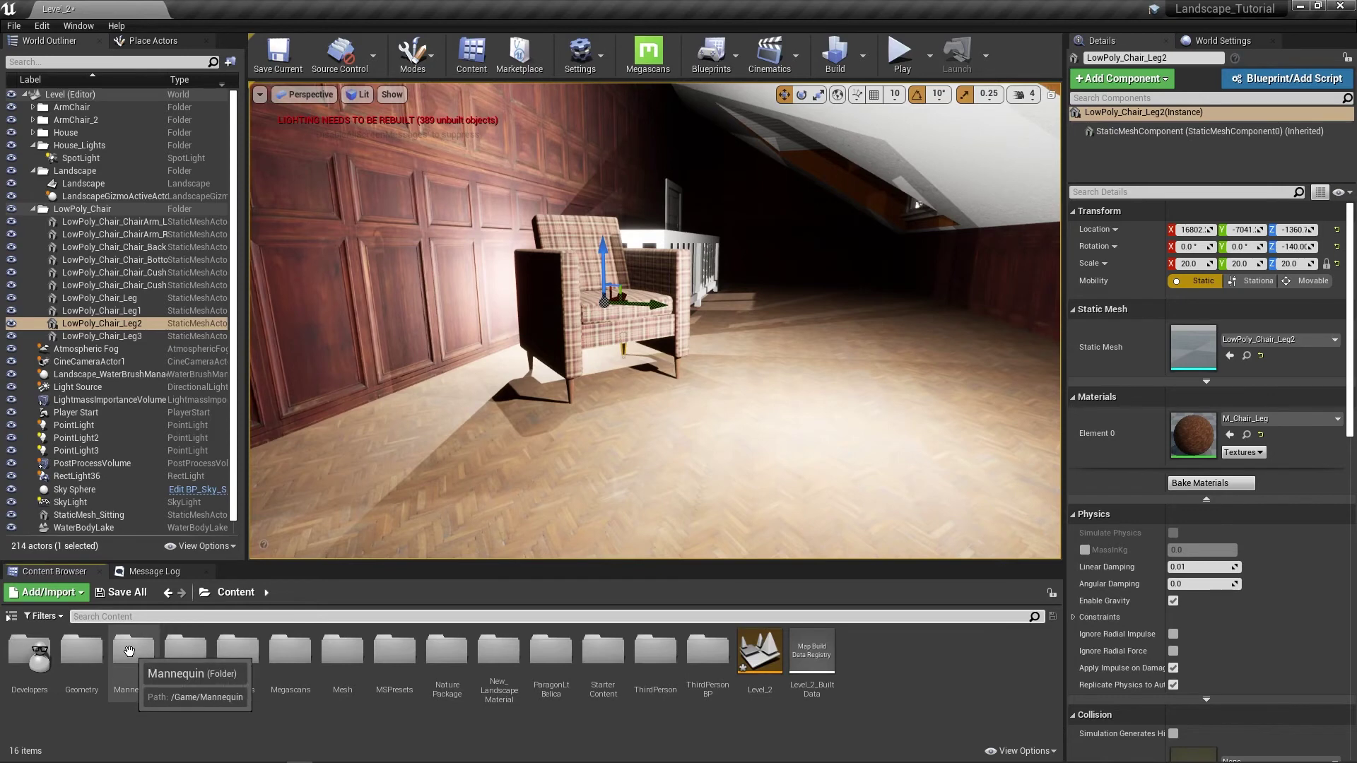
Open the Mannequin/Character/Mesh content folder
{"action": "left_click", "coordinate": [132, 618]}
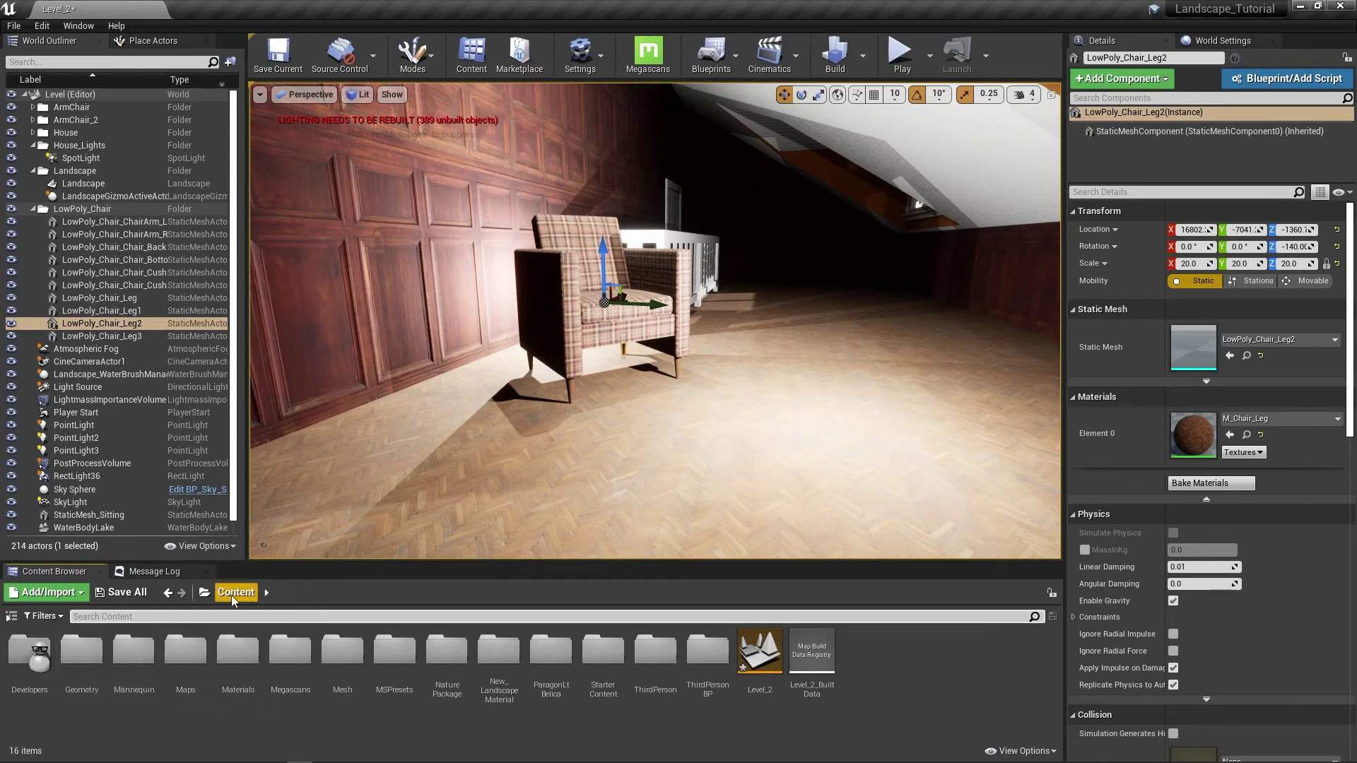
{"action": "double_click", "coordinate": [130, 652]}
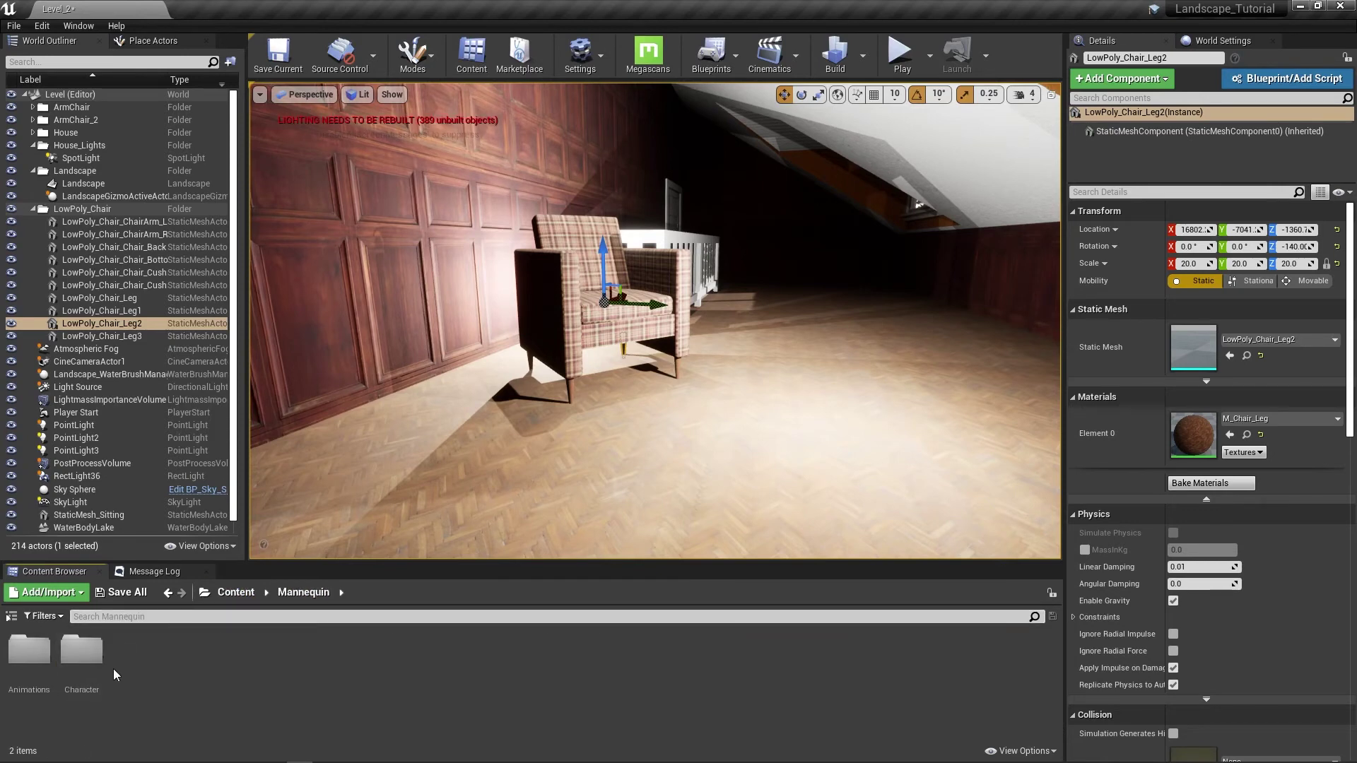
{"action": "double_click", "coordinate": [81, 652]}
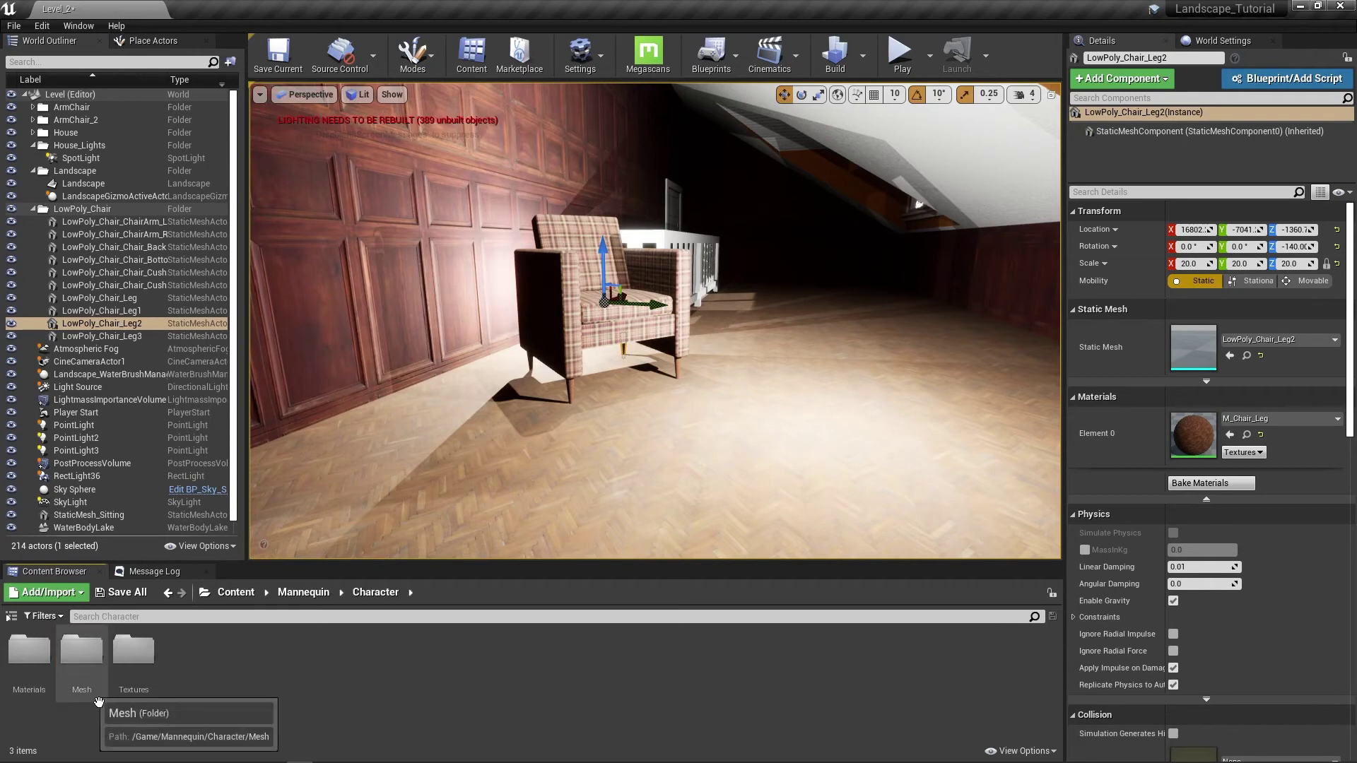
{"action": "double_click", "coordinate": [72, 650]}
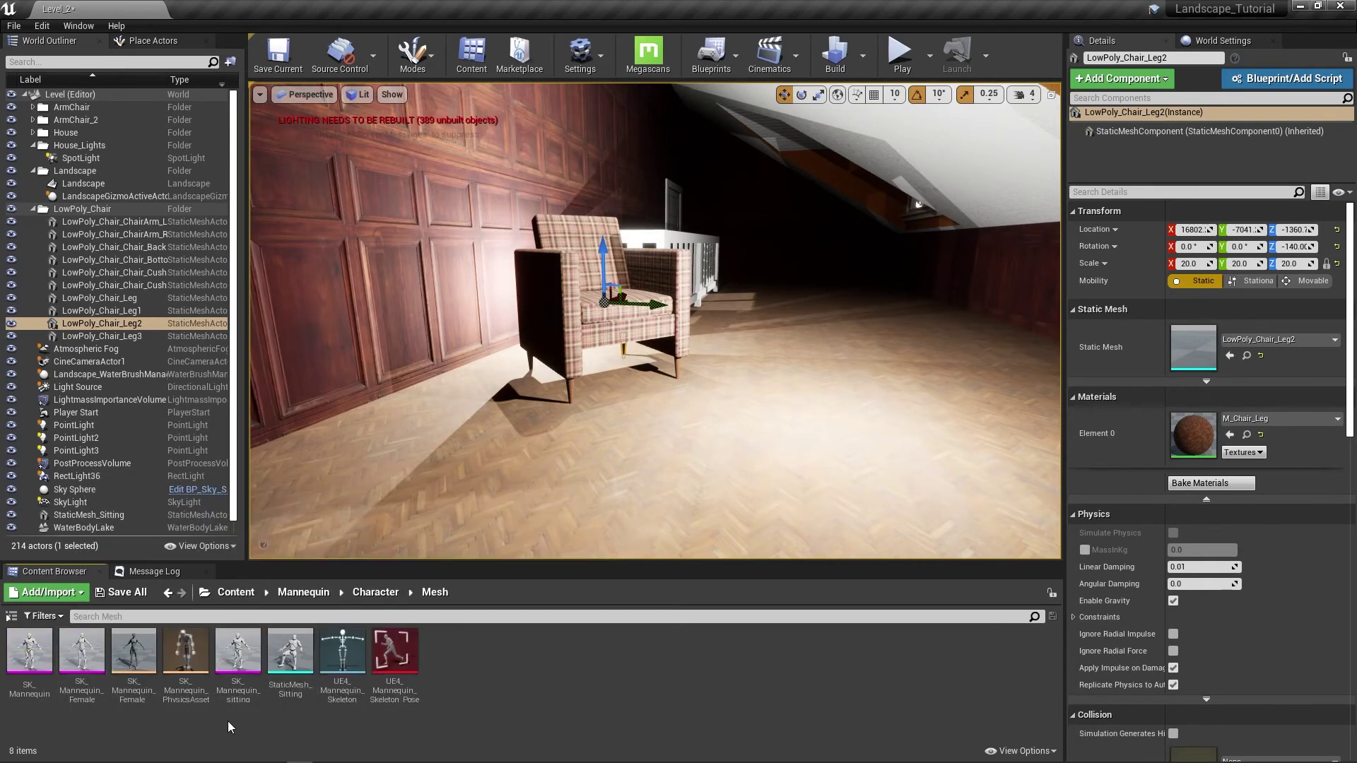
Place the SK_Mannequin_Female skeletal mesh in front of the chair and move it aside to a Y location of about -6866
{"action": "mouse_move", "coordinate": [83, 660]}
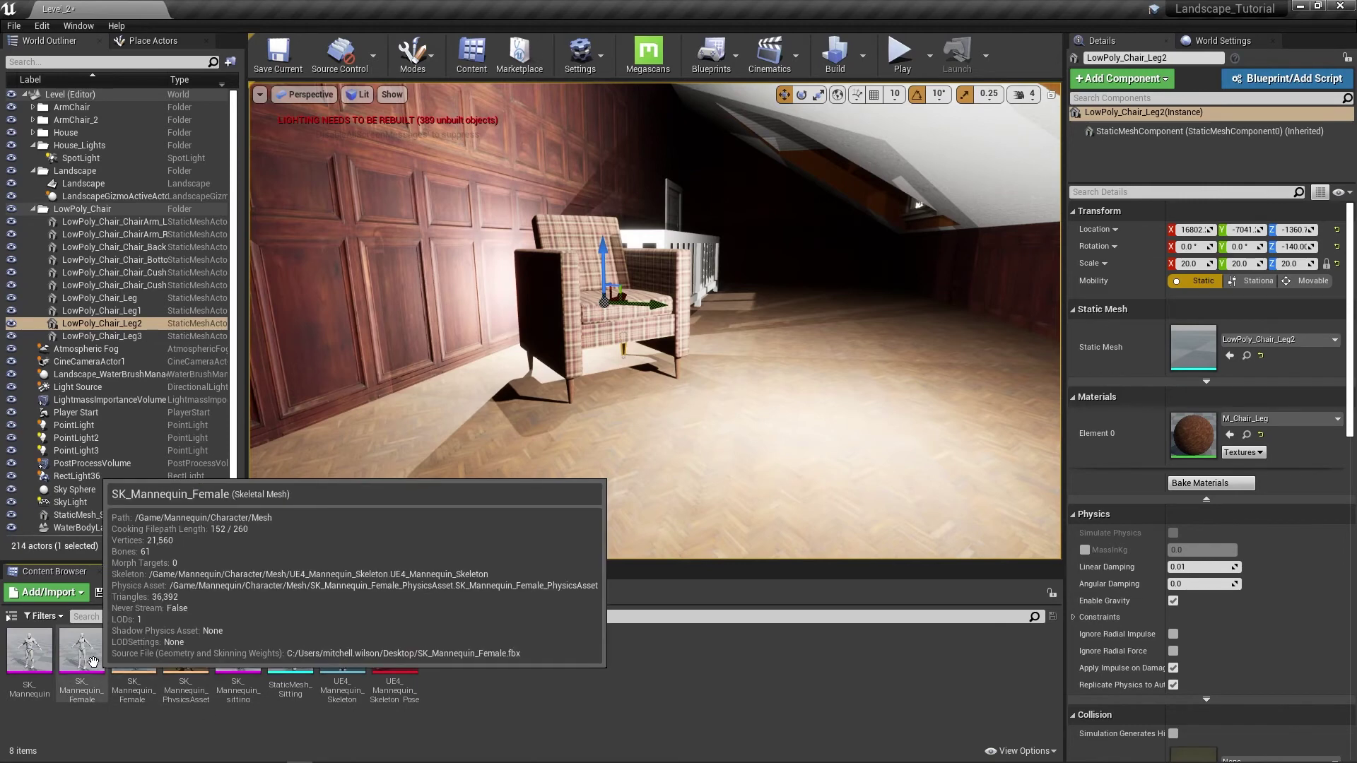
{"action": "left_click_drag", "start_coordinate": [83, 660], "coordinate": [659, 414]}
{"action": "left_click", "coordinate": [659, 407]}
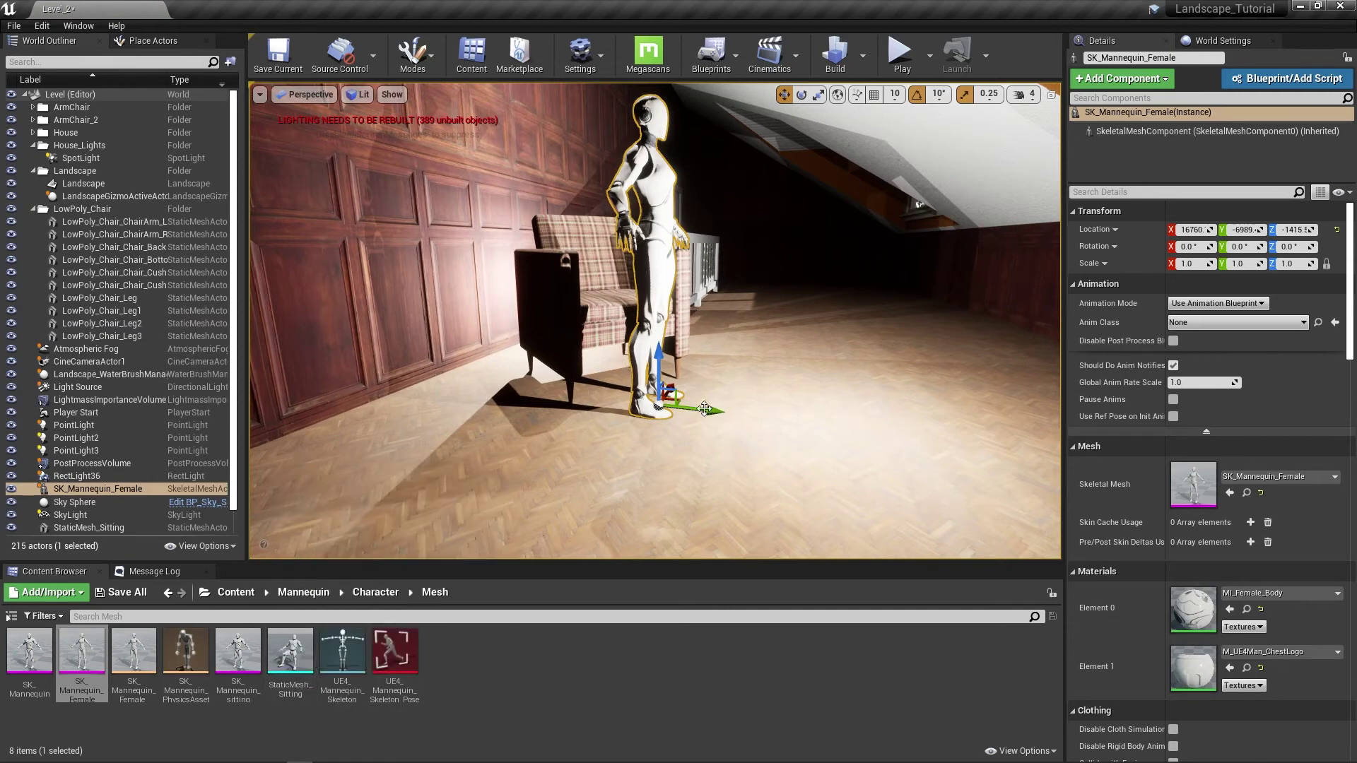
{"action": "left_click_drag", "start_coordinate": [715, 410], "coordinate": [864, 425]}
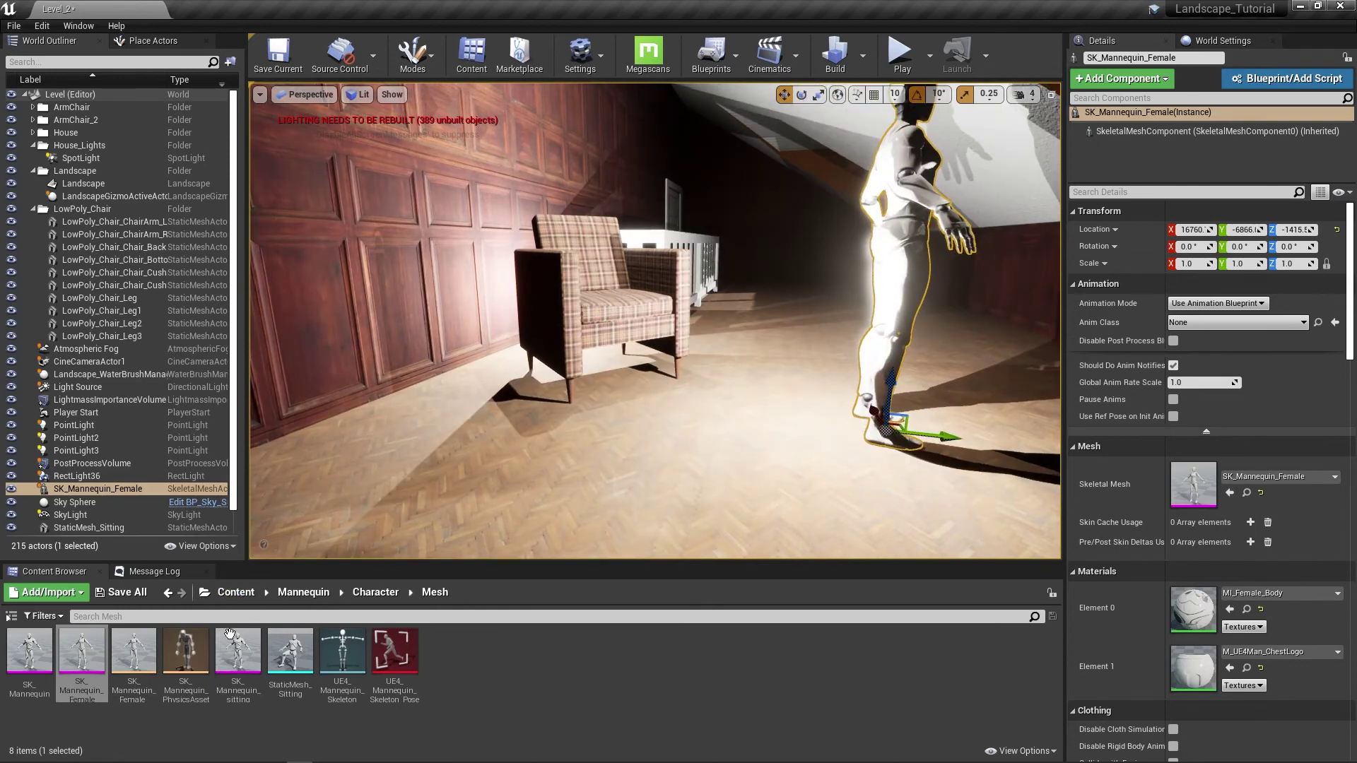
Place StaticMesh_Sitting by the chair, lower it to a Z location of about -1430 and rotate it 30° around Z
{"action": "left_click_drag", "start_coordinate": [290, 650], "coordinate": [607, 420]}
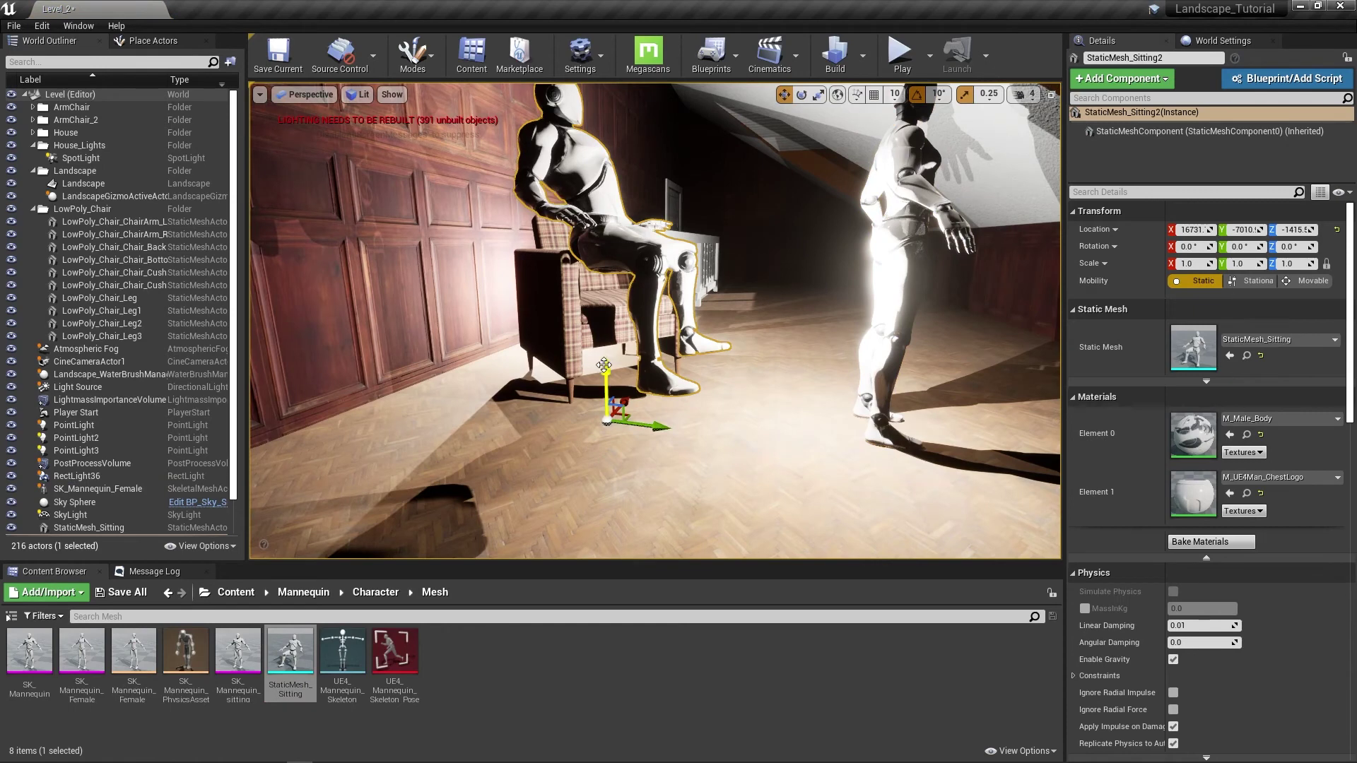
{"action": "left_click_drag", "start_coordinate": [604, 365], "coordinate": [624, 385]}
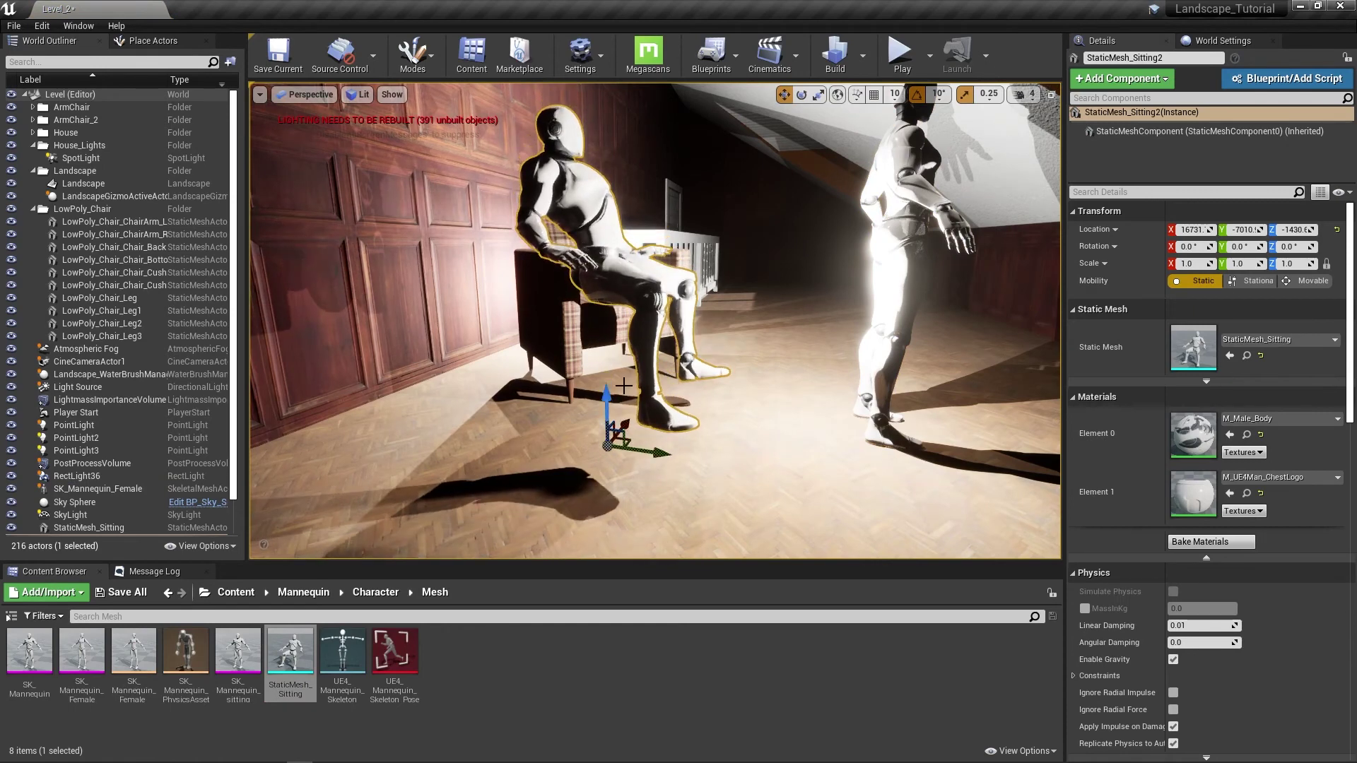
{"action": "key", "text": "e"}
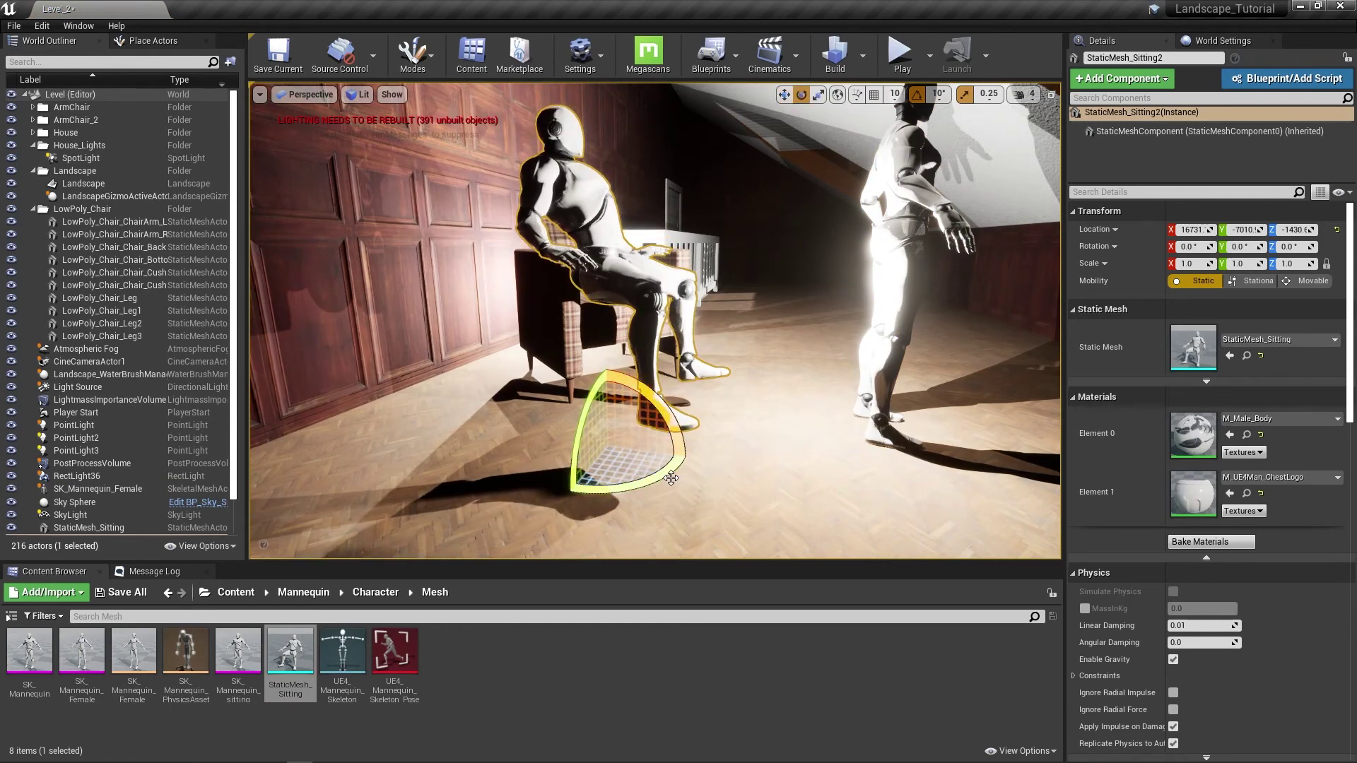
{"action": "left_click_drag", "start_coordinate": [632, 475], "coordinate": [700, 462]}
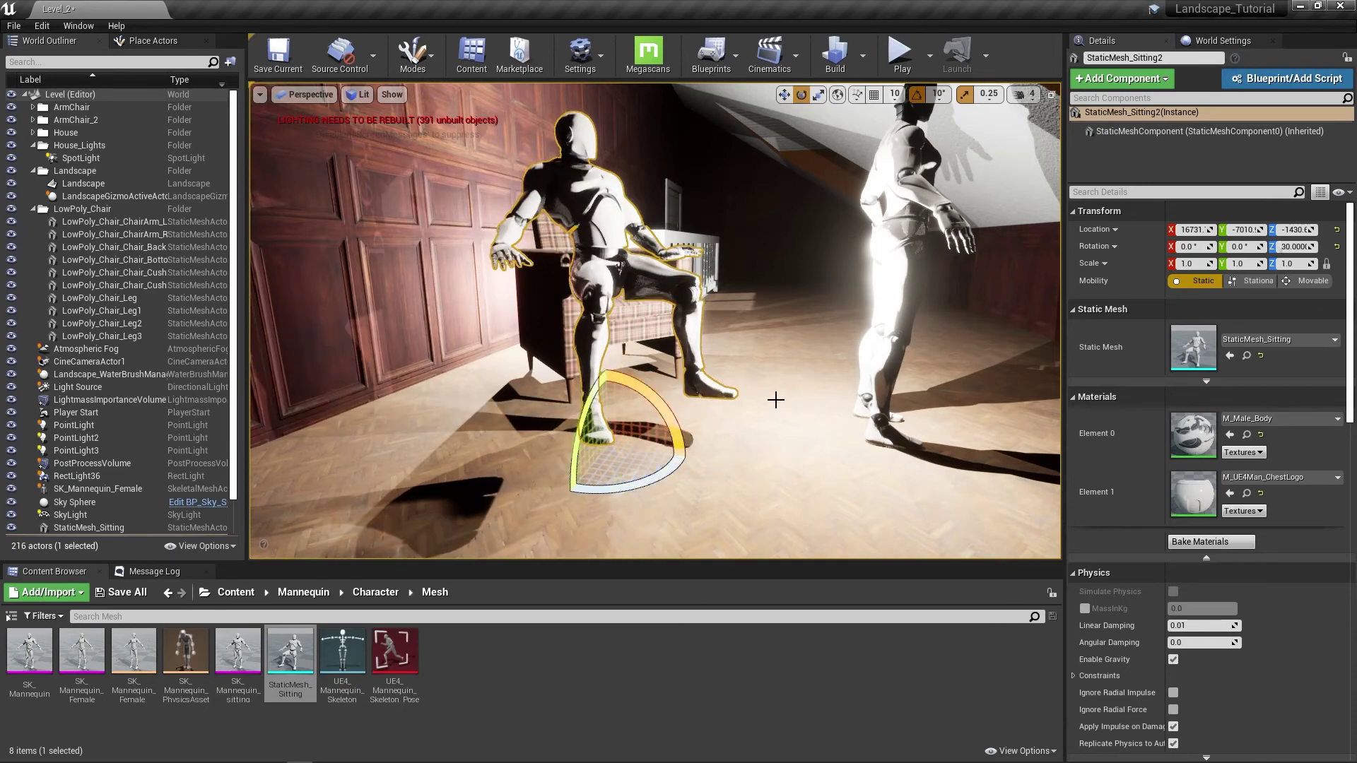
Move the sitting mannequin onto the chair seat, to a location of about X 16798, Y -7035, Z -1452
{"action": "right_click_drag", "start_coordinate": [776, 400], "coordinate": [703, 408]}
{"action": "key", "text": "w"}
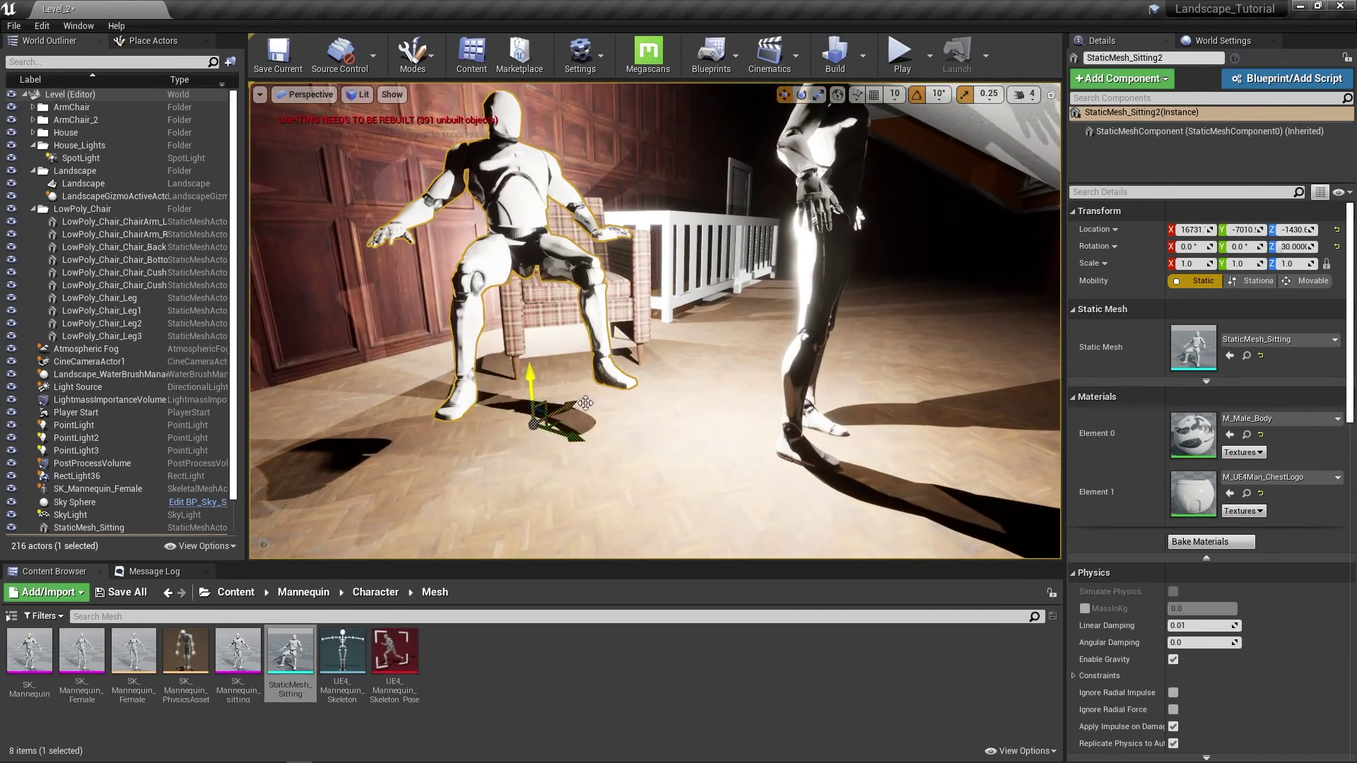
{"action": "left_click_drag", "start_coordinate": [586, 403], "coordinate": [609, 379]}
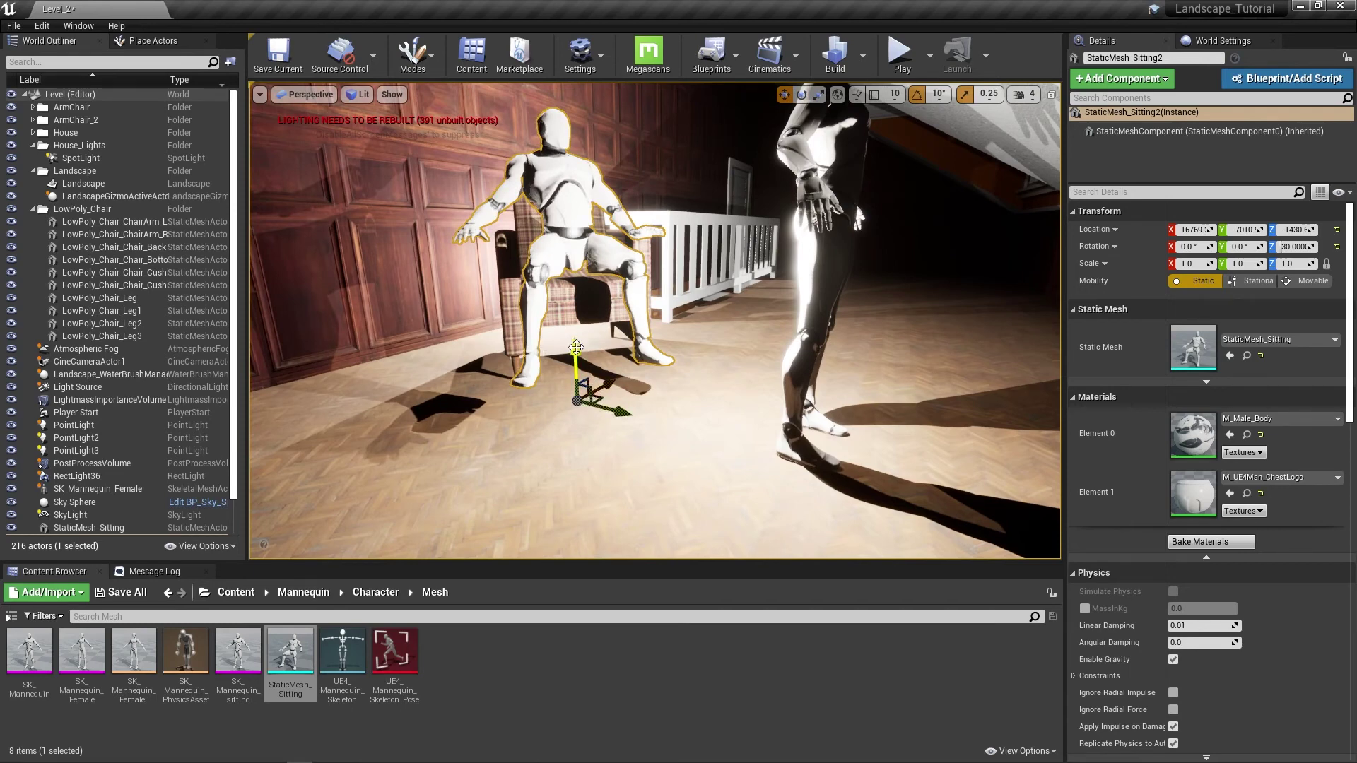
{"action": "left_click_drag", "start_coordinate": [573, 349], "coordinate": [533, 351]}
{"action": "right_click_drag", "start_coordinate": [438, 296], "coordinate": [714, 311]}
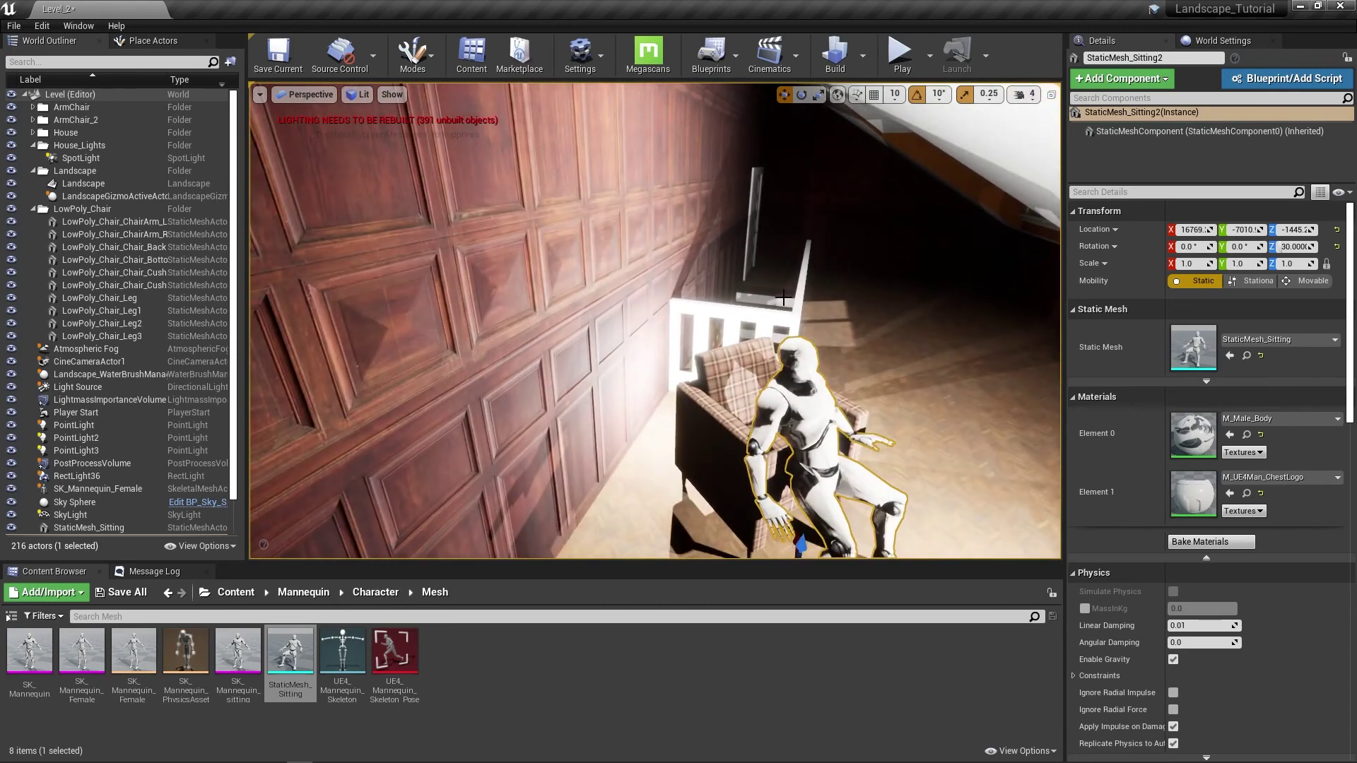
{"action": "scroll", "coordinate": [783, 297], "scroll_direction": "down", "scroll_amount": 3}
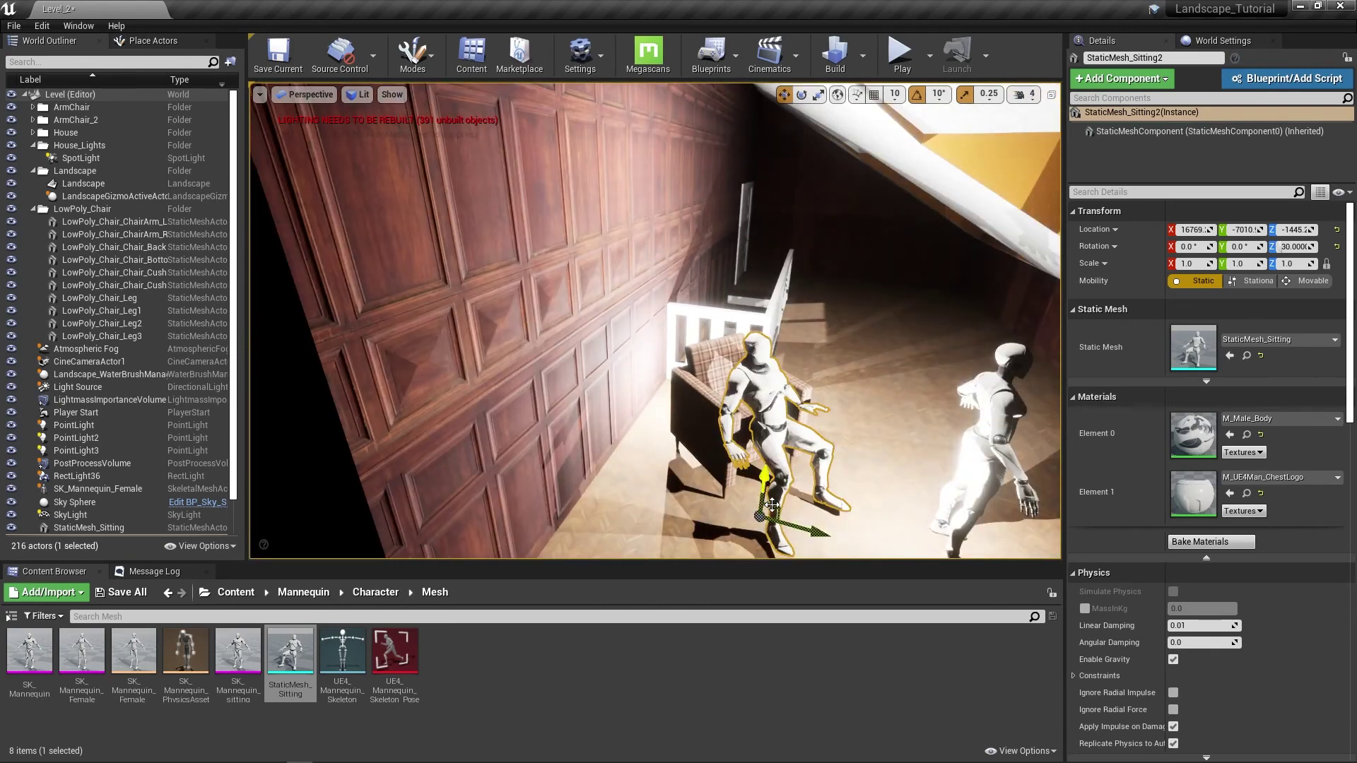
{"action": "mouse_move", "coordinate": [764, 498]}
{"action": "left_mouse_down"}
{"action": "mouse_move", "coordinate": [758, 482]}
{"action": "mouse_move", "coordinate": [785, 514]}
{"action": "left_mouse_up"}
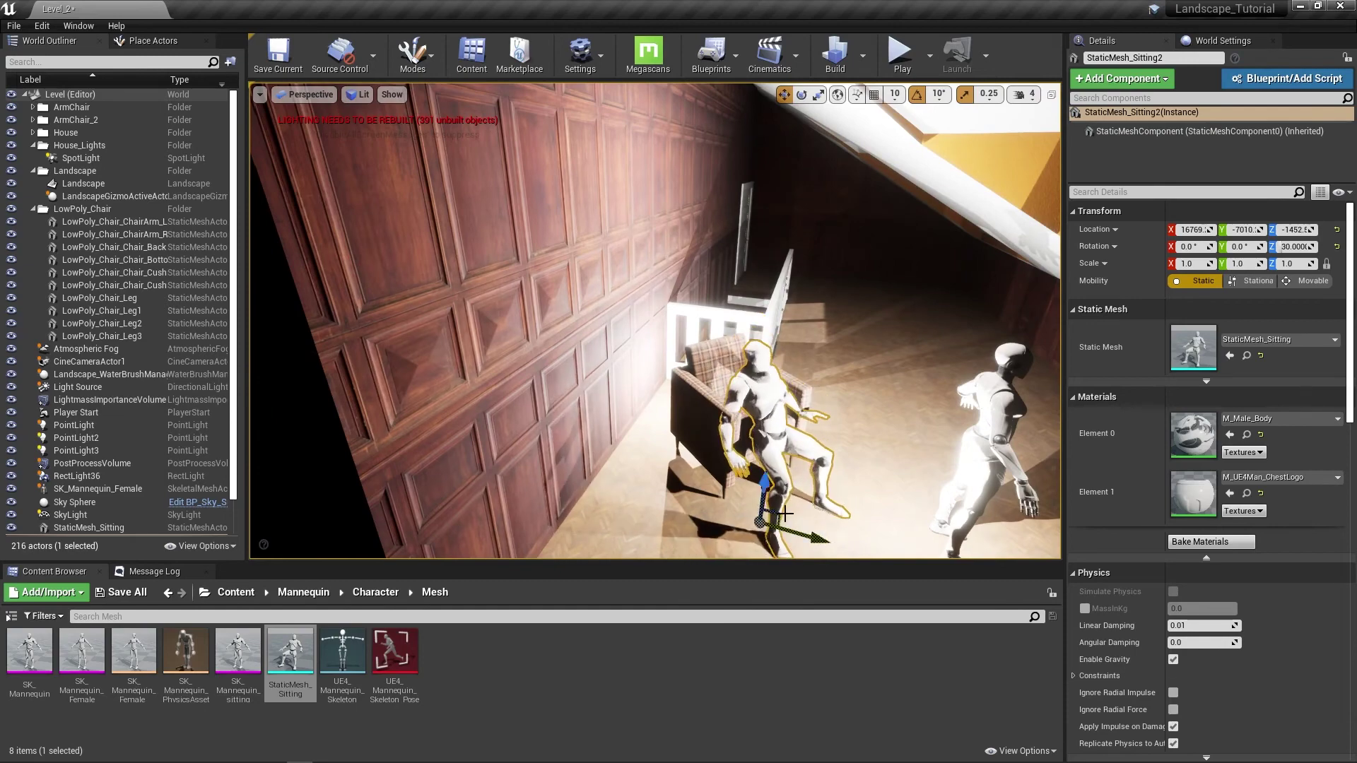
{"action": "right_click_drag", "start_coordinate": [785, 514], "coordinate": [797, 535]}
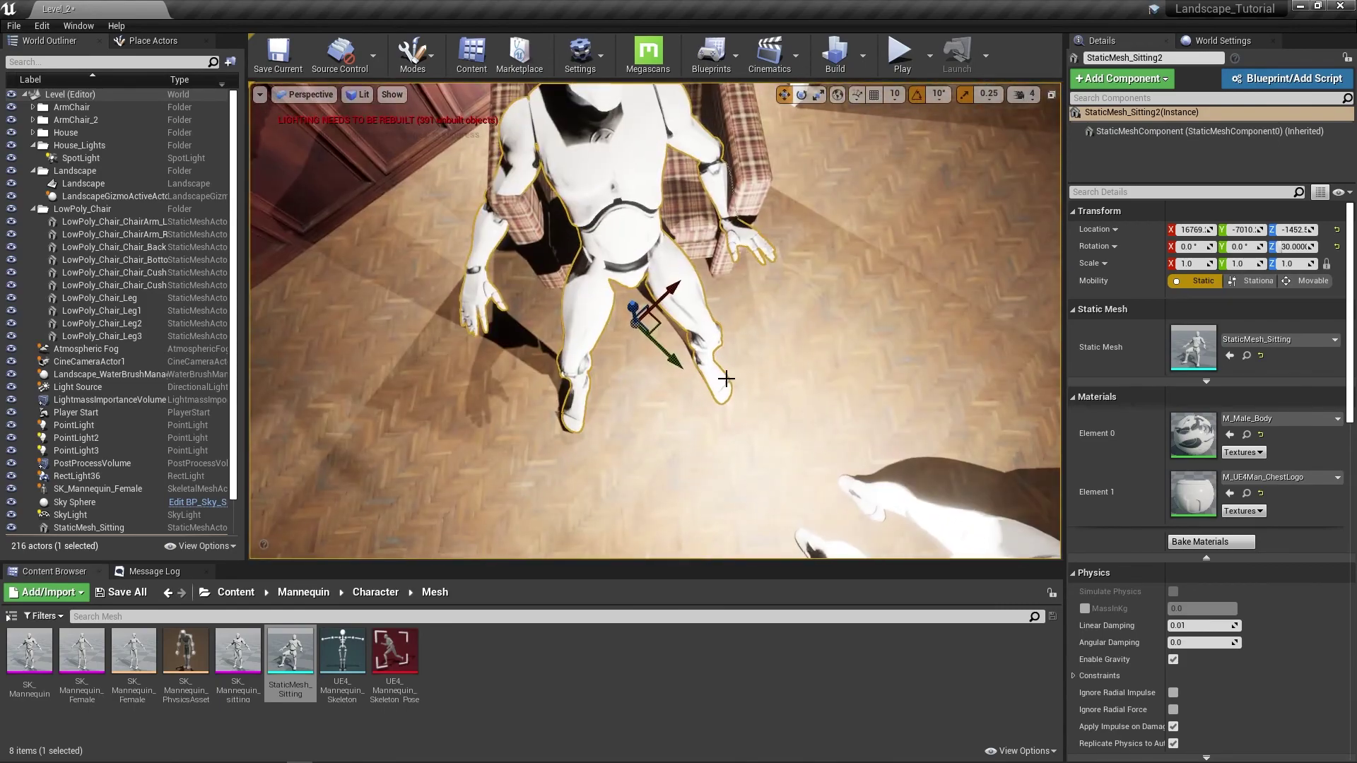
{"action": "left_click_drag", "start_coordinate": [649, 323], "coordinate": [663, 269]}
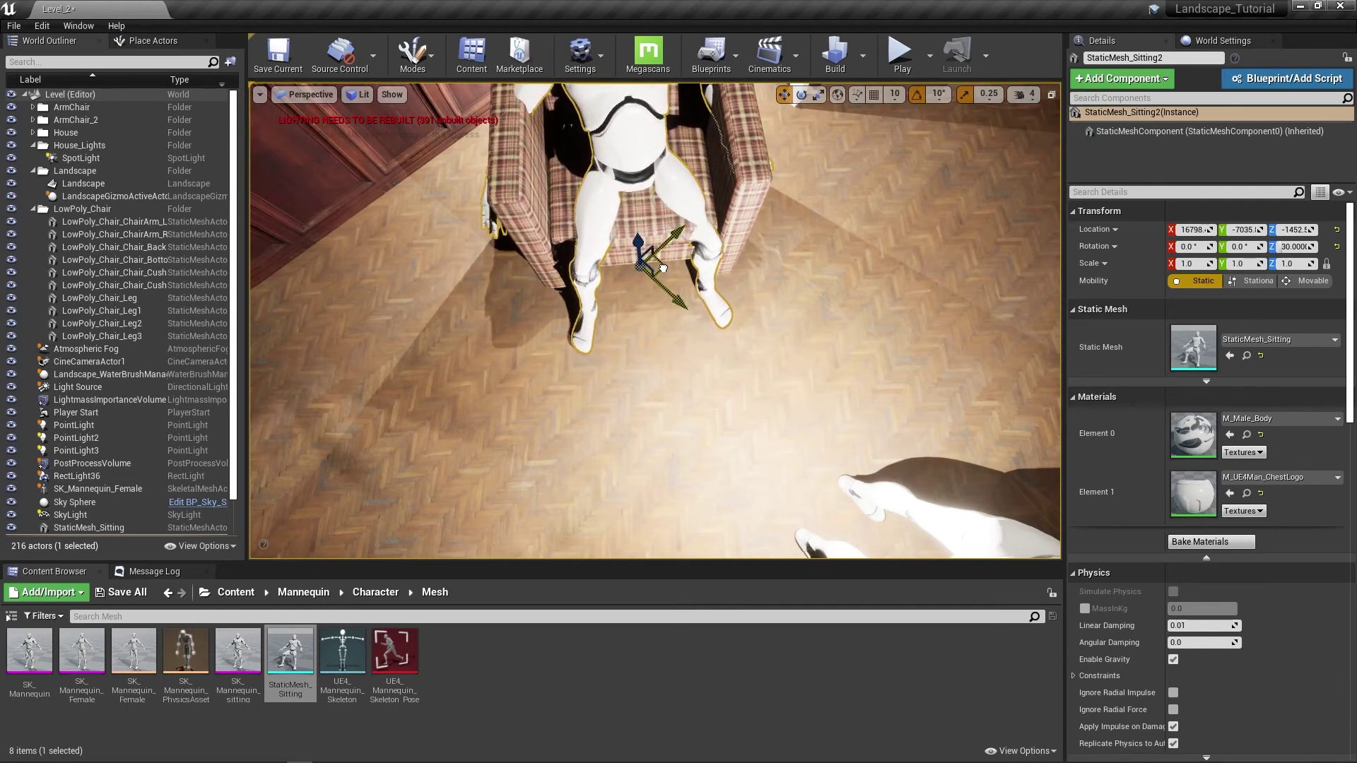
Raise the sitting mannequin to a Z location of about -1449 to bring its feet up to floor level
{"action": "mouse_move", "coordinate": [664, 321]}
{"action": "right_mouse_down"}
{"action": "mouse_move", "coordinate": [666, 256]}
{"action": "mouse_move", "coordinate": [663, 308]}
{"action": "right_mouse_up"}
{"action": "key", "text": "s"}
{"action": "key", "text": "w"}
{"action": "key", "text": "s"}
{"action": "key", "text": "w"}
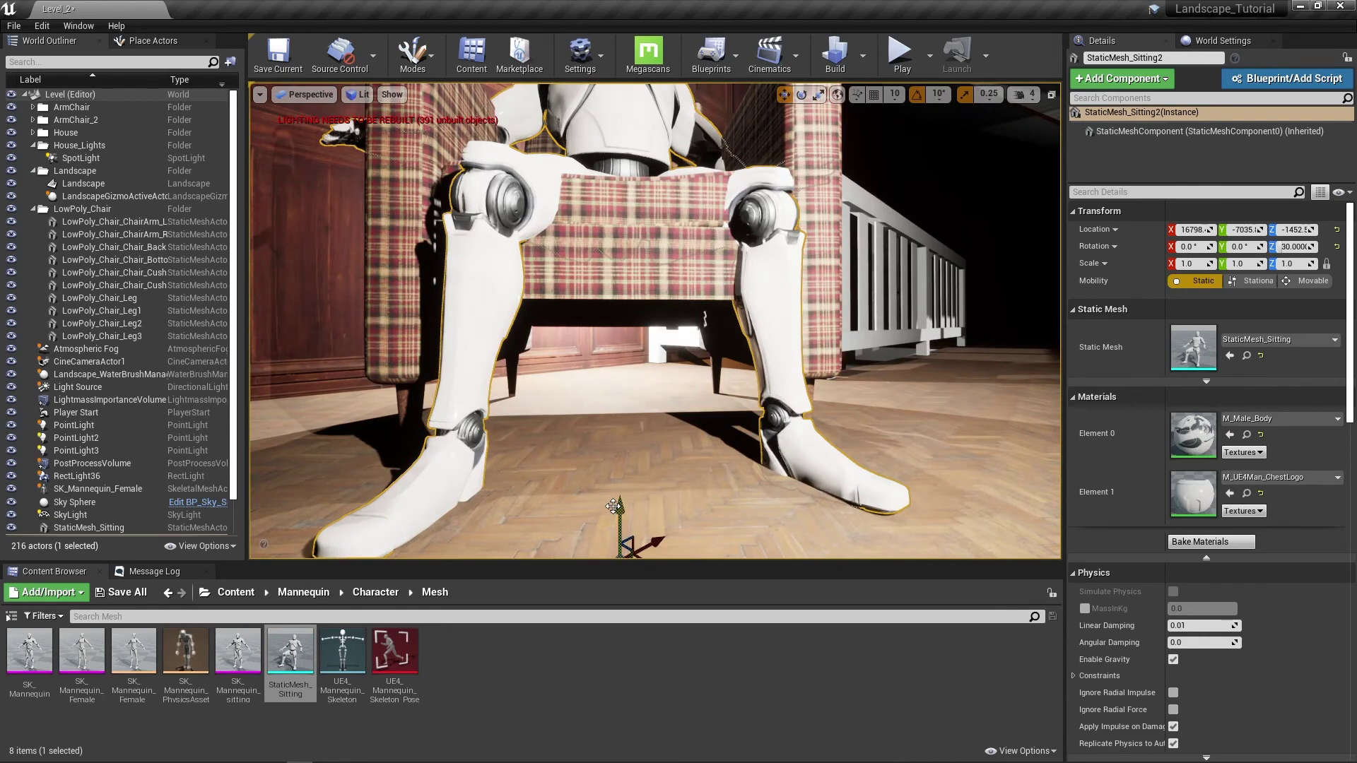
{"action": "left_click_drag", "start_coordinate": [618, 504], "coordinate": [609, 486]}
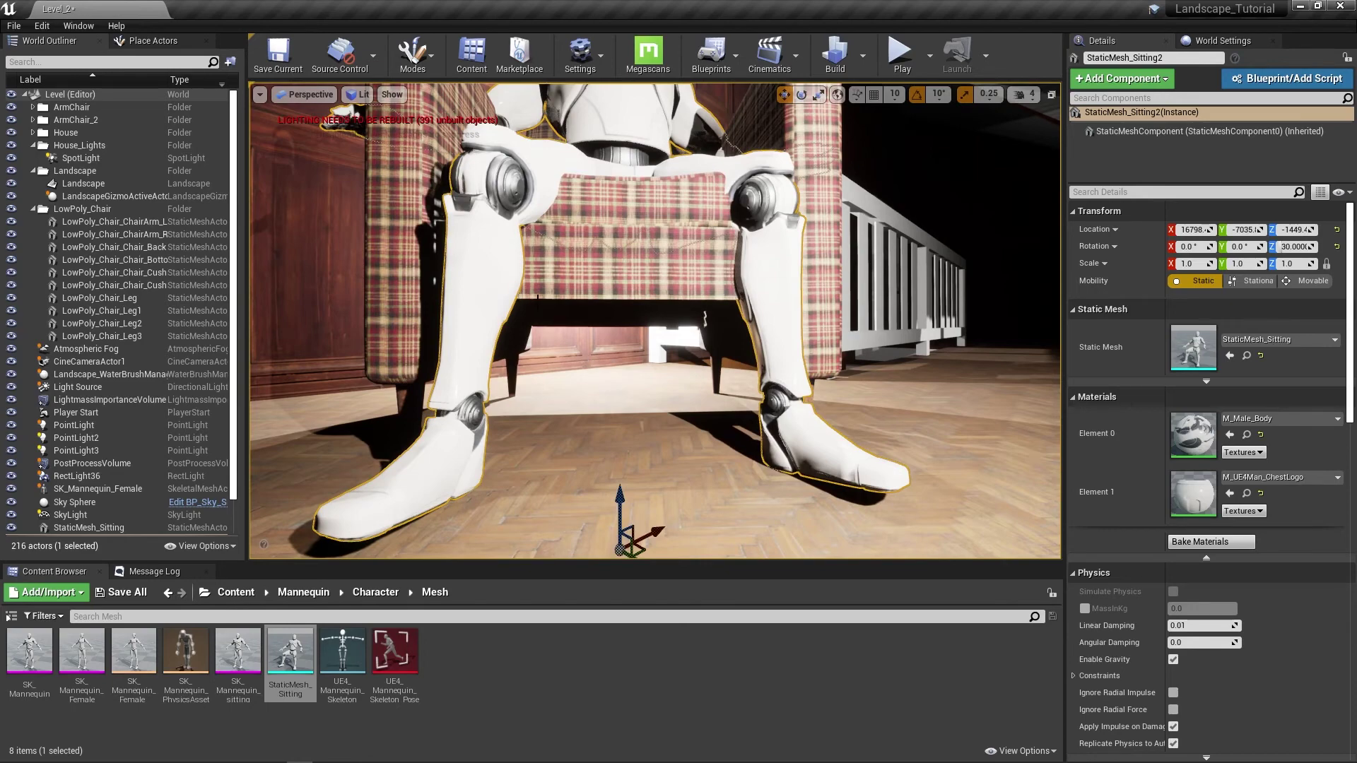
{"action": "middle_click_drag", "start_coordinate": [558, 298], "coordinate": [570, 236]}
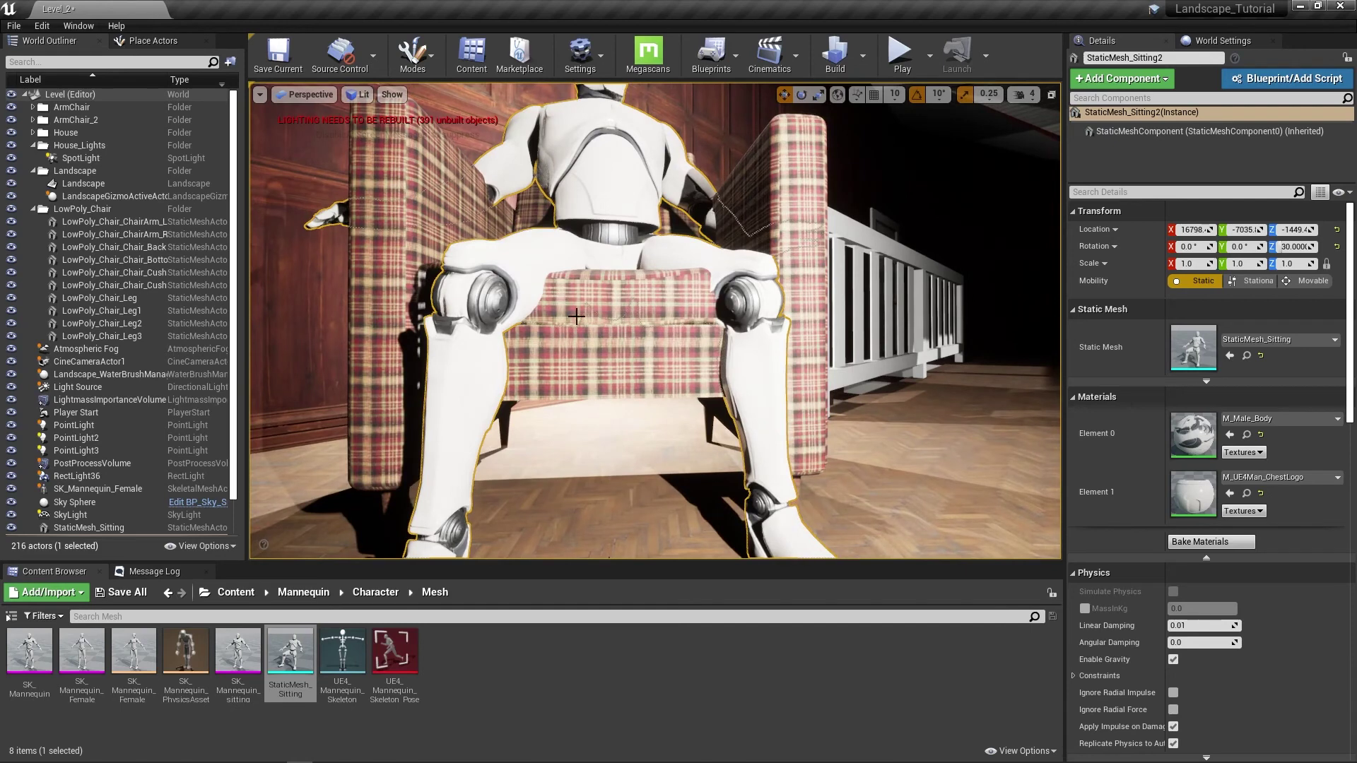
{"action": "key", "text": "f"}
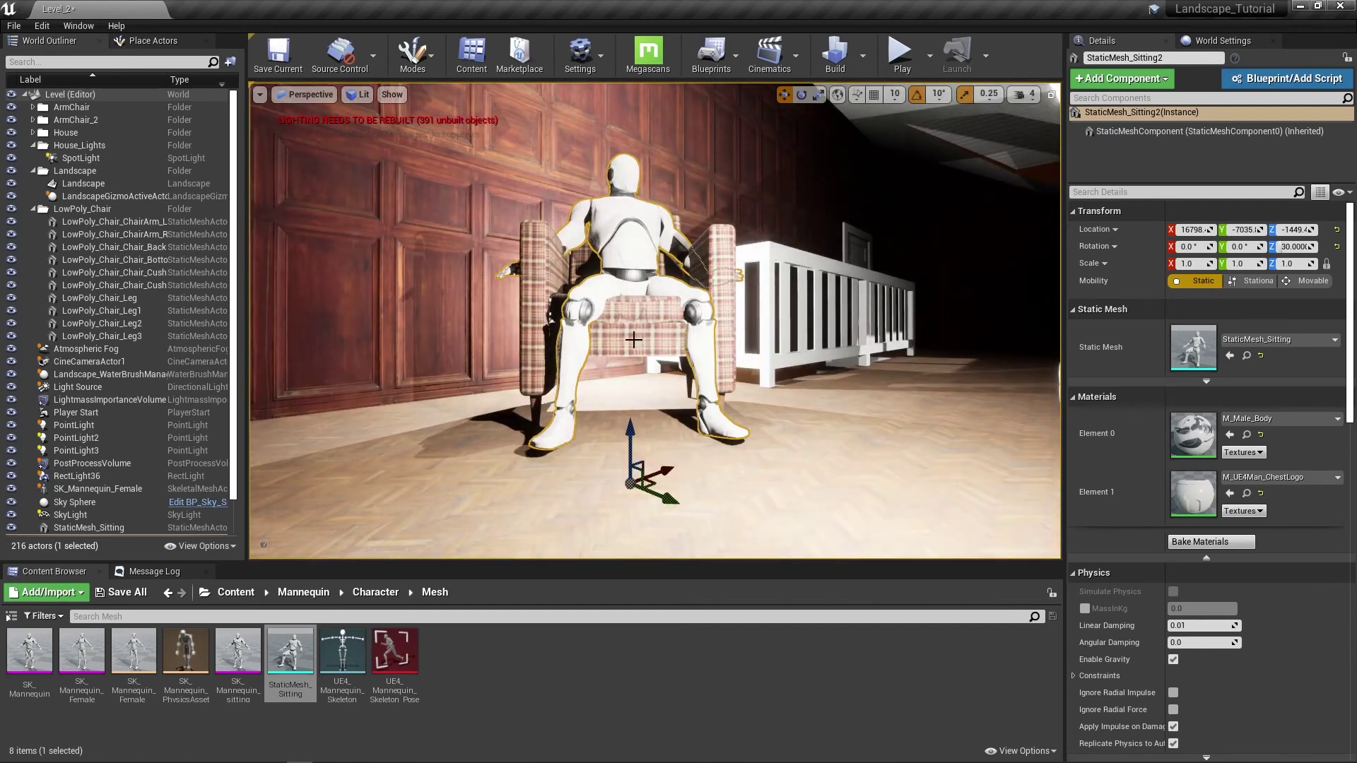
Select all the parts in the LowPoly_Chair folder and scale them uniformly to 19.25
{"action": "key", "text": "r"}
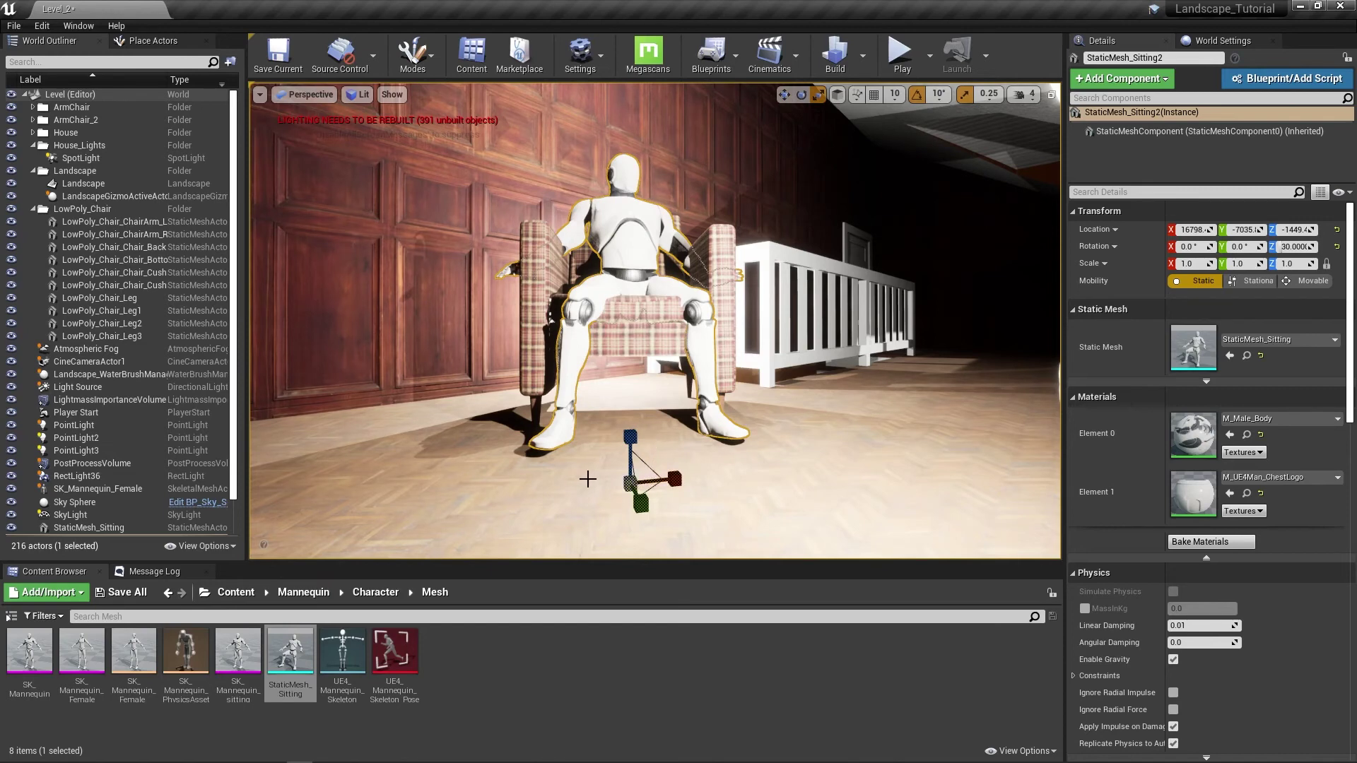
{"action": "left_click", "coordinate": [67, 205]}
{"action": "right_click", "coordinate": [67, 205]}
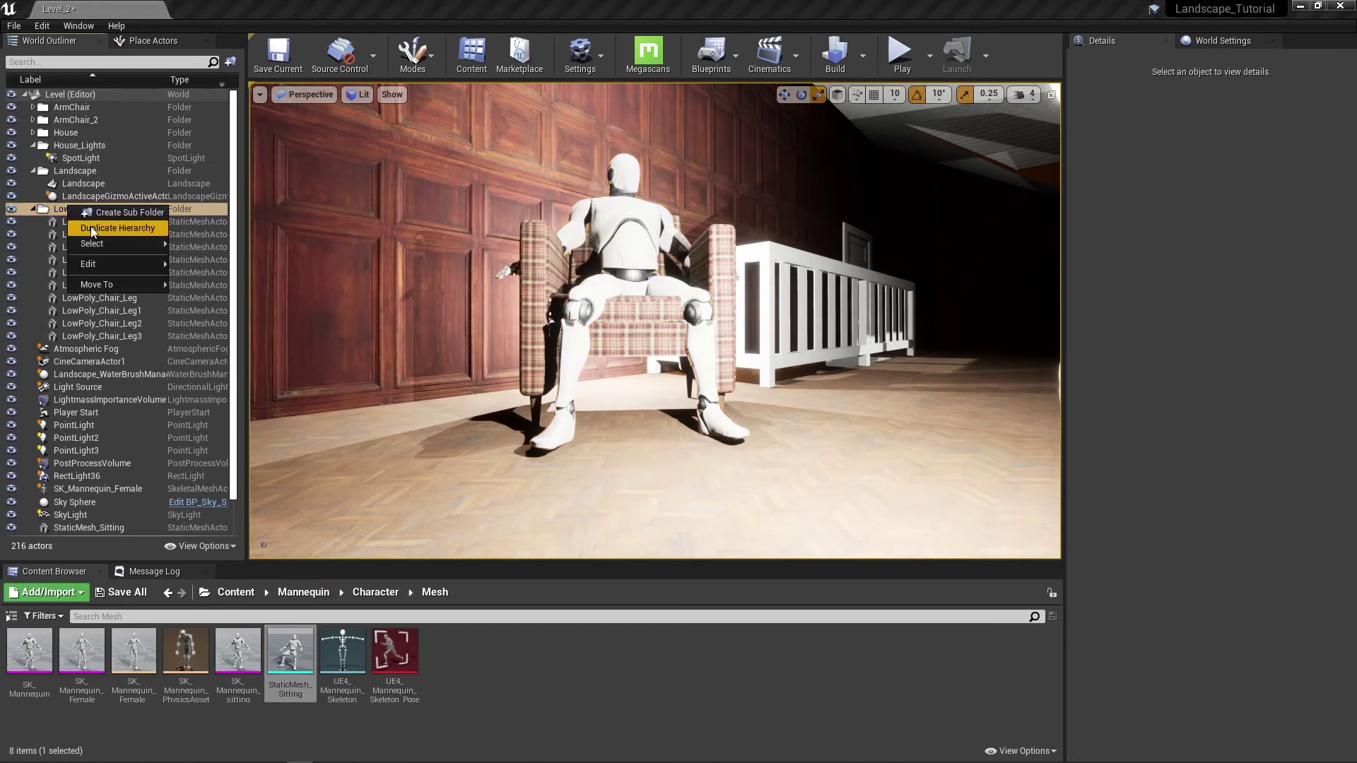
{"action": "mouse_move", "coordinate": [156, 249]}
{"action": "left_click", "coordinate": [205, 243]}
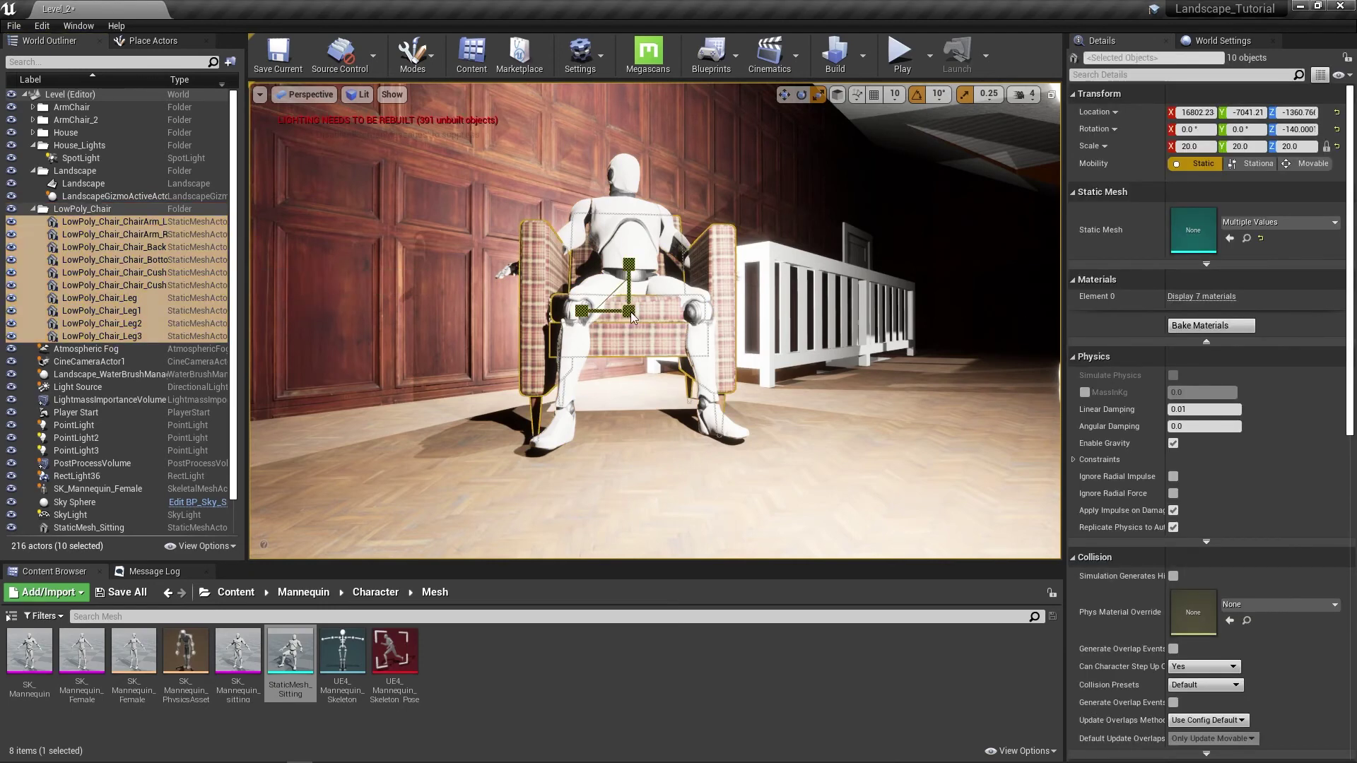
{"action": "left_click_drag", "start_coordinate": [631, 316], "coordinate": [620, 321]}
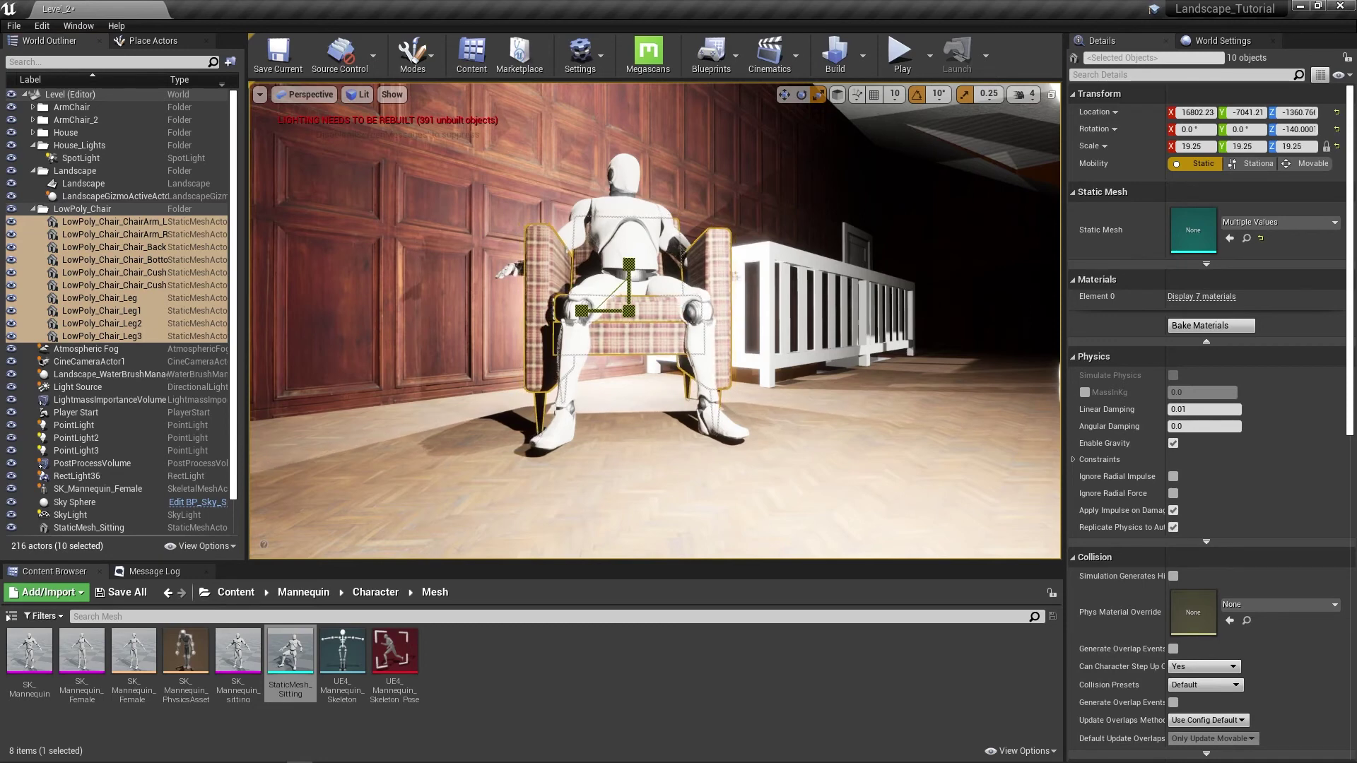
Lower the whole low-poly chair to a Z location of about -1372, and raise its four legs to about -1363
{"action": "key", "text": "w"}
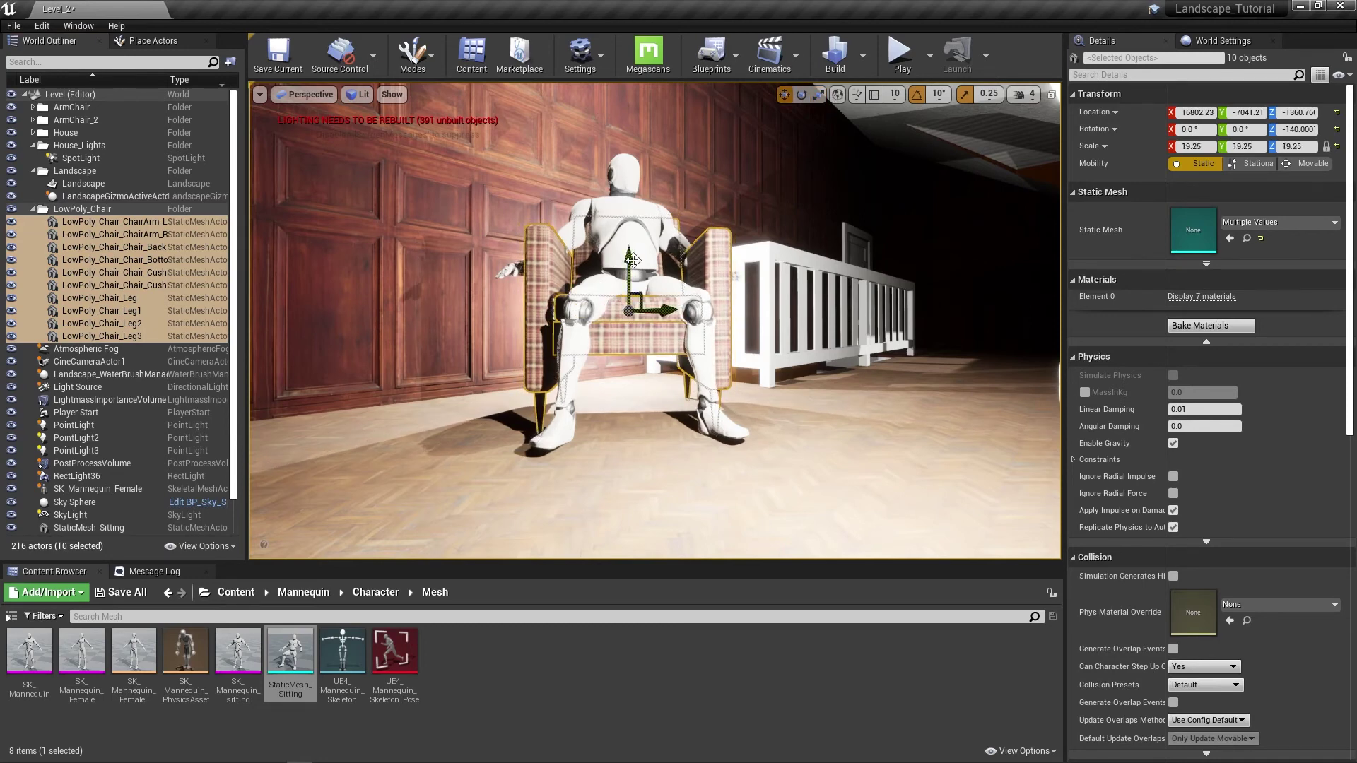
{"action": "left_click_drag", "start_coordinate": [633, 260], "coordinate": [632, 281]}
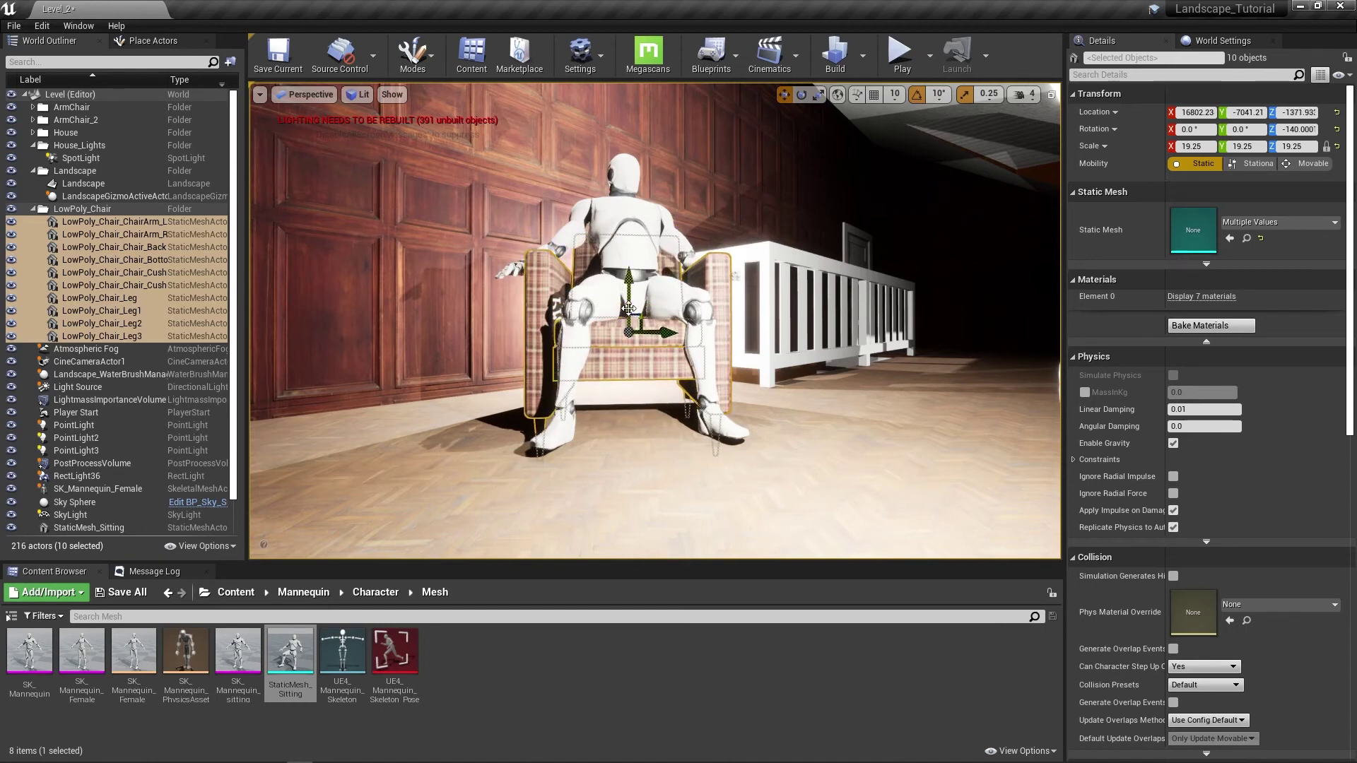
{"action": "left_click", "coordinate": [115, 298]}
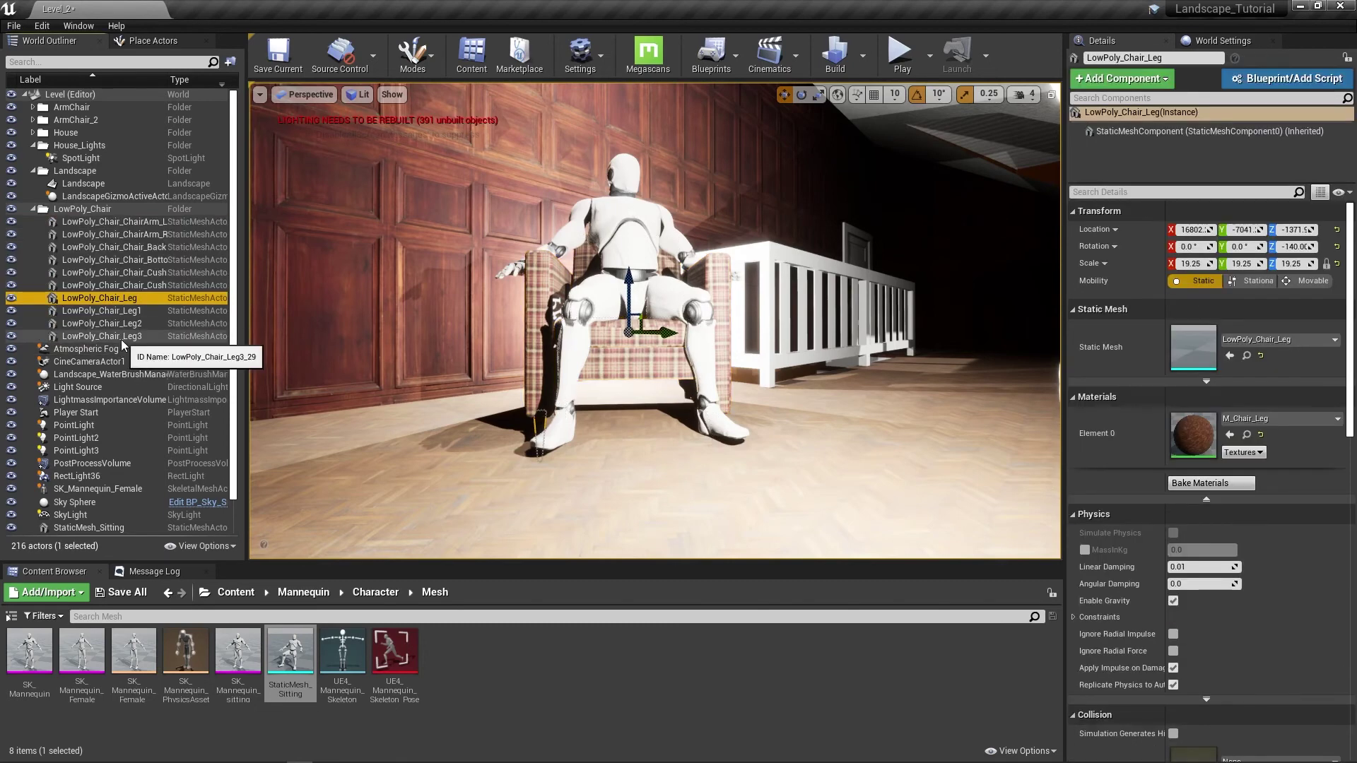
{"action": "left_click", "coordinate": [123, 338], "text": "shift"}
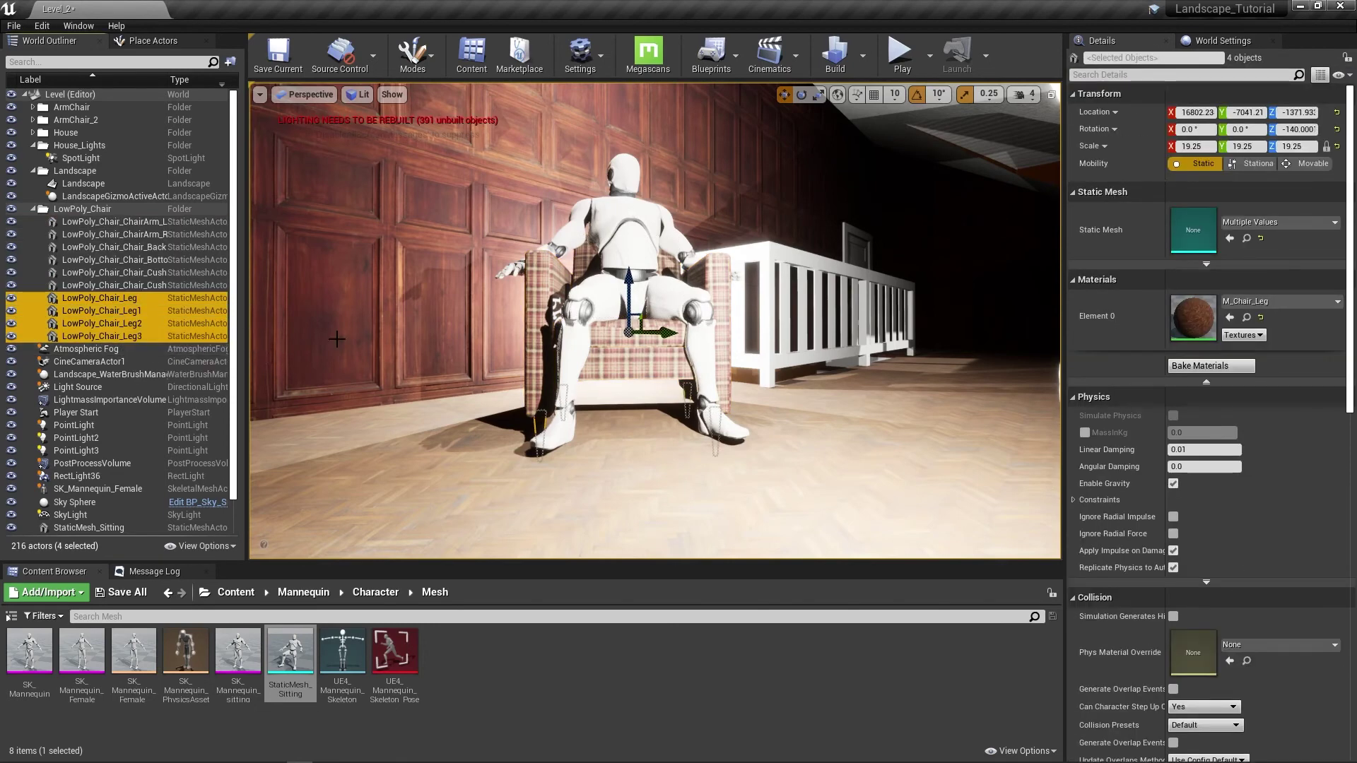
{"action": "left_click_drag", "start_coordinate": [629, 277], "coordinate": [628, 263]}
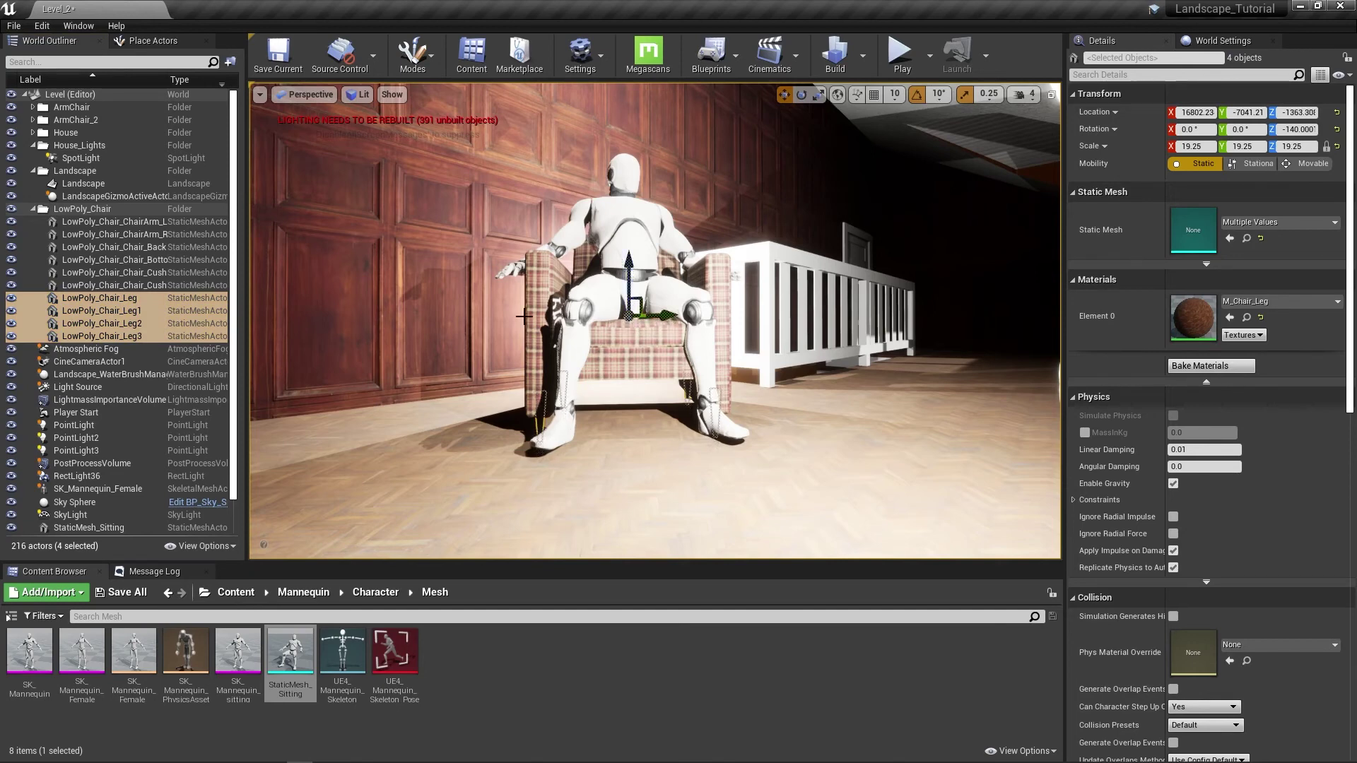
Delete the sitting mannequin from the chair and the standing mannequin beside it
{"action": "right_click_drag", "start_coordinate": [628, 297], "coordinate": [546, 264]}
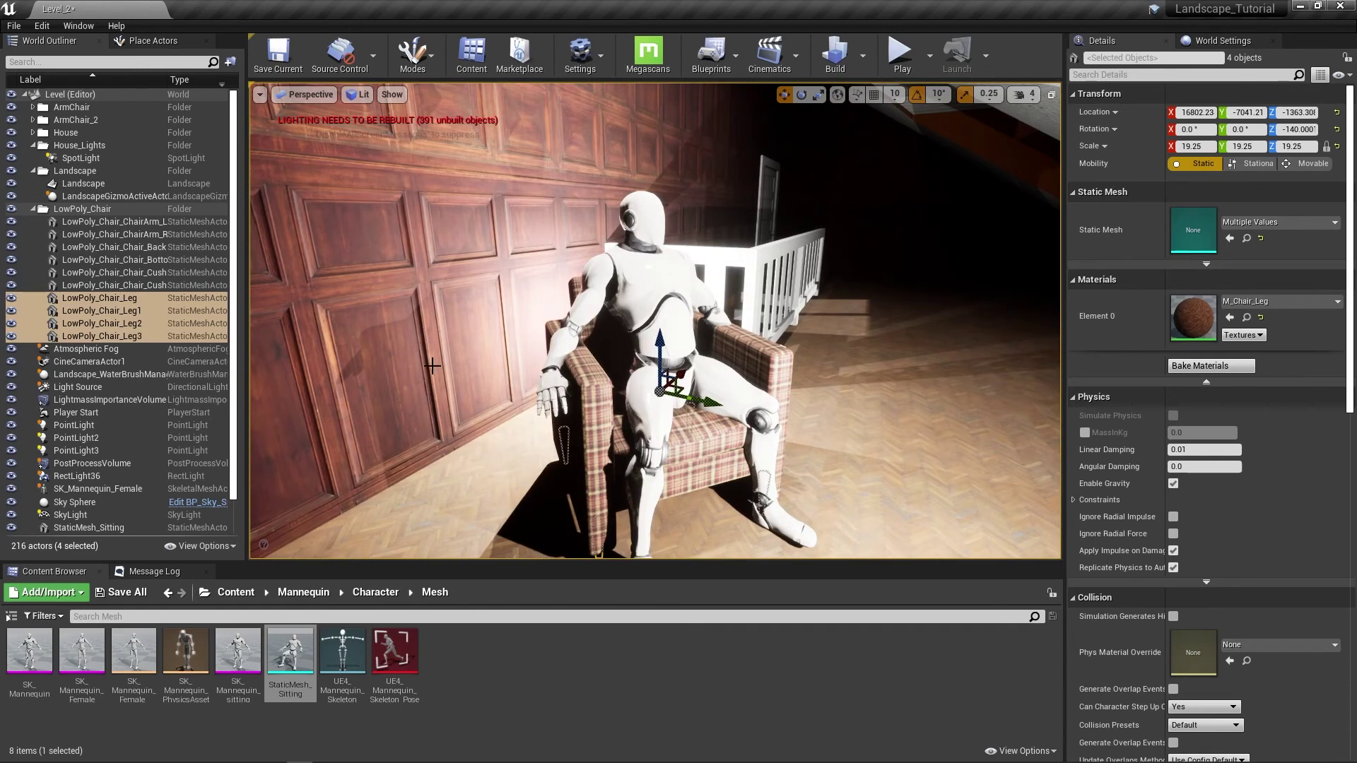
{"action": "left_click", "coordinate": [652, 291]}
{"action": "key", "text": "Delete"}
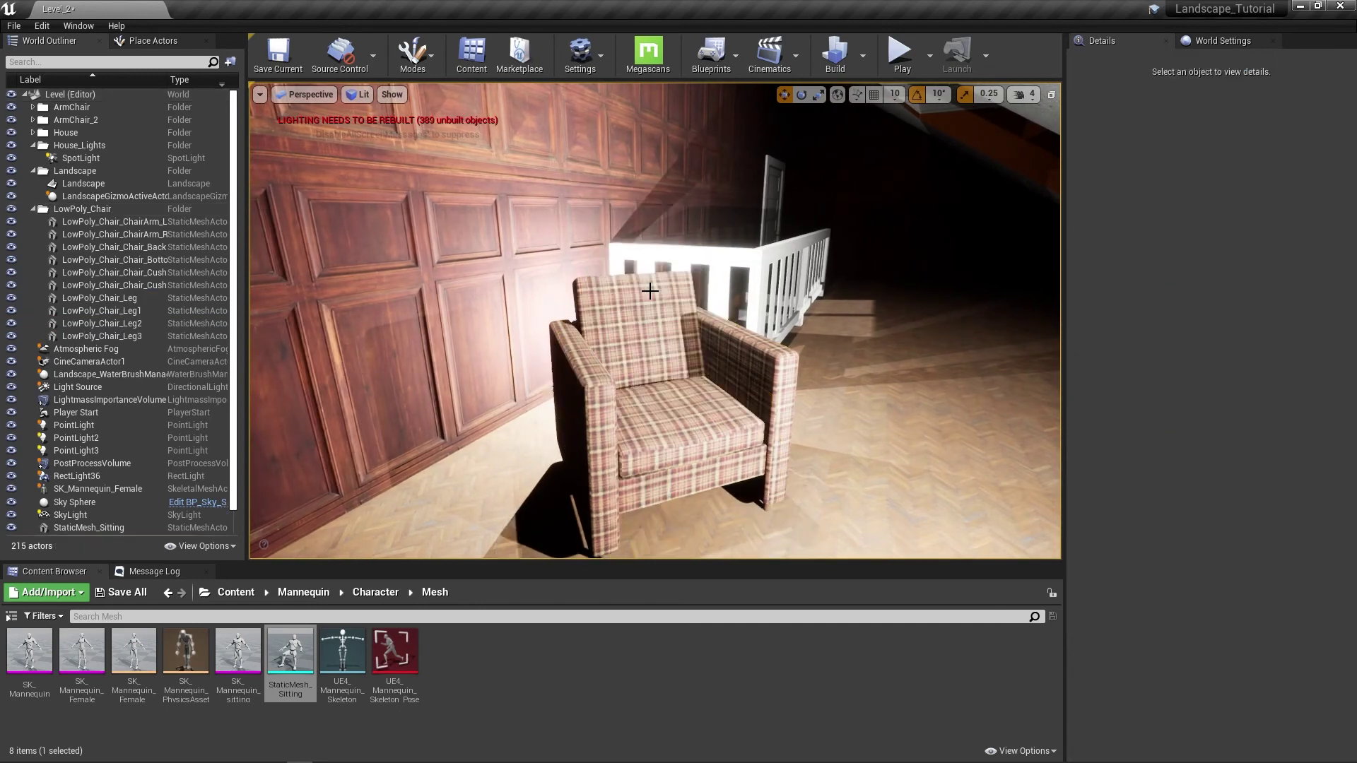
{"action": "right_click_drag", "start_coordinate": [648, 277], "coordinate": [663, 273]}
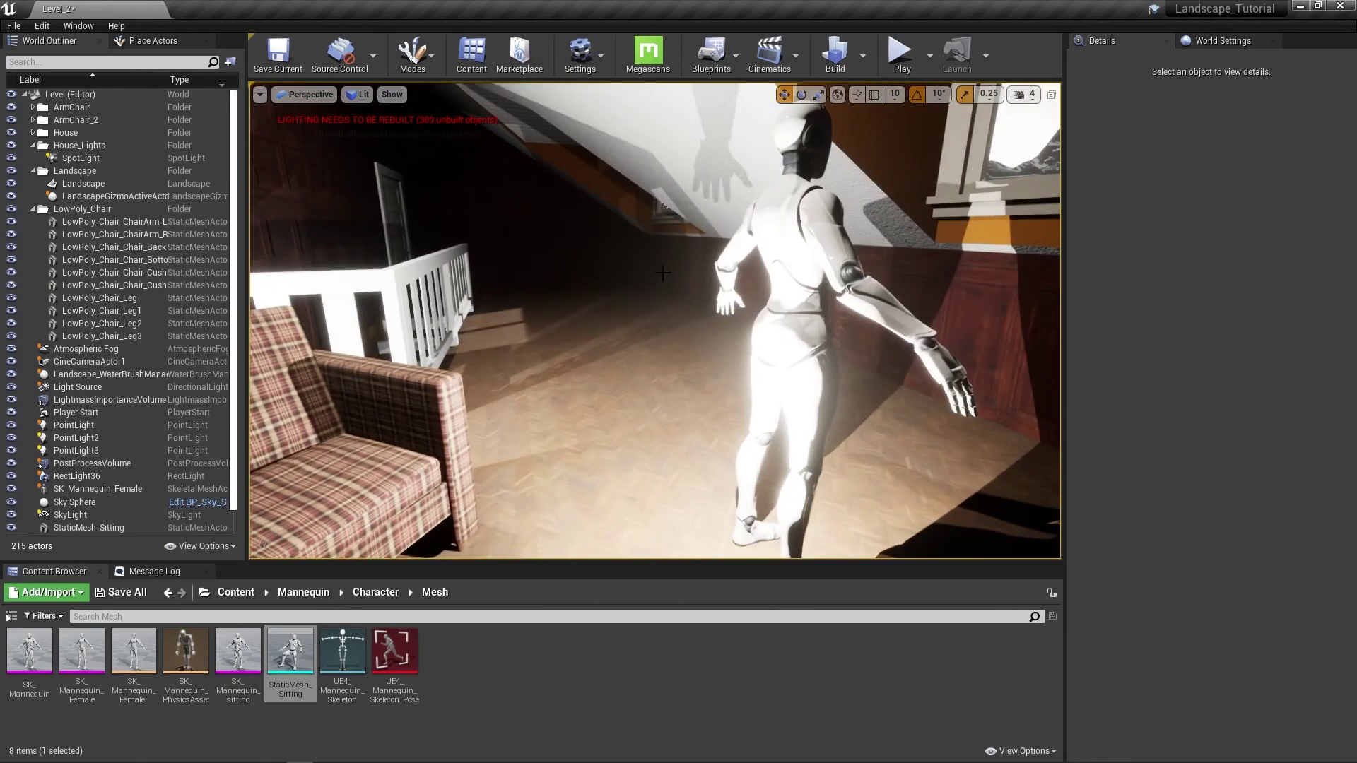
{"action": "left_click", "coordinate": [777, 247]}
{"action": "key", "text": "Delete"}
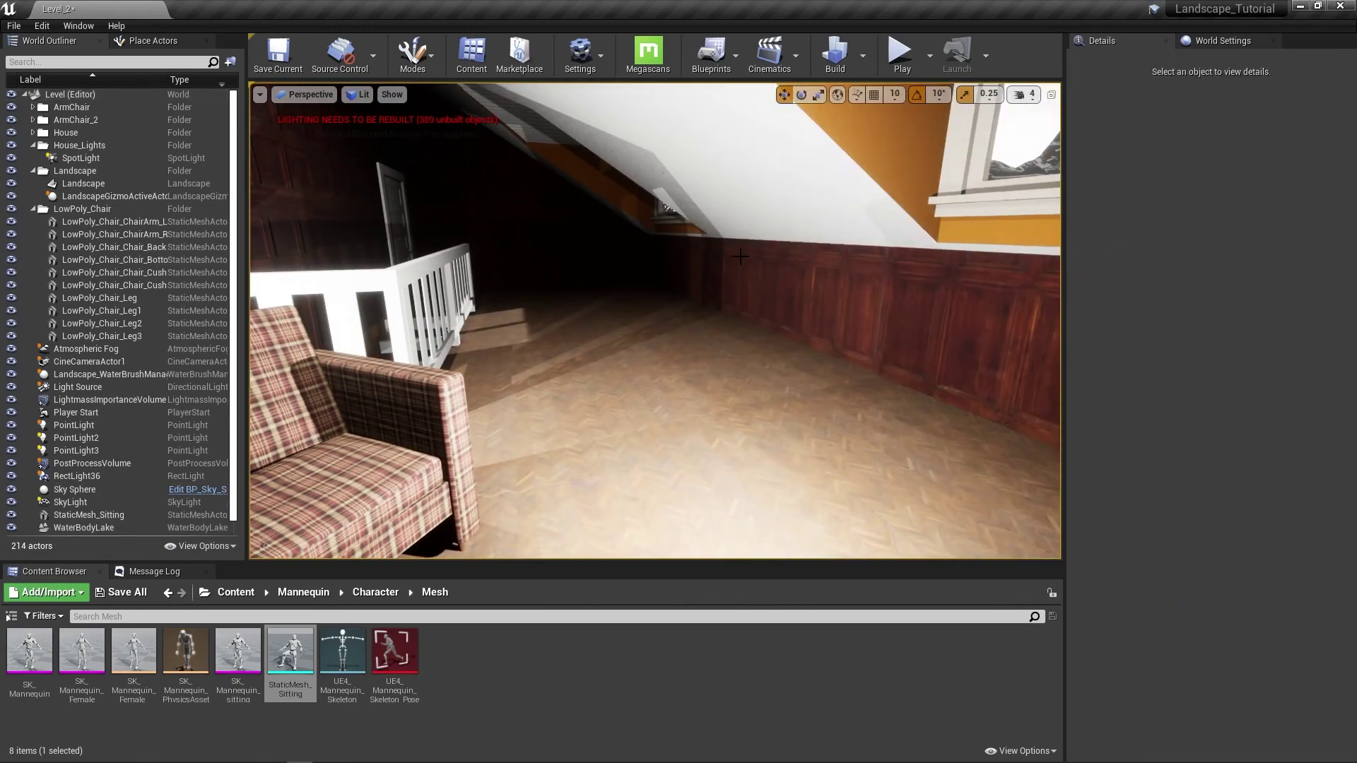
Delete PointLight2 from the level
{"action": "right_click_drag", "start_coordinate": [742, 258], "coordinate": [698, 285]}
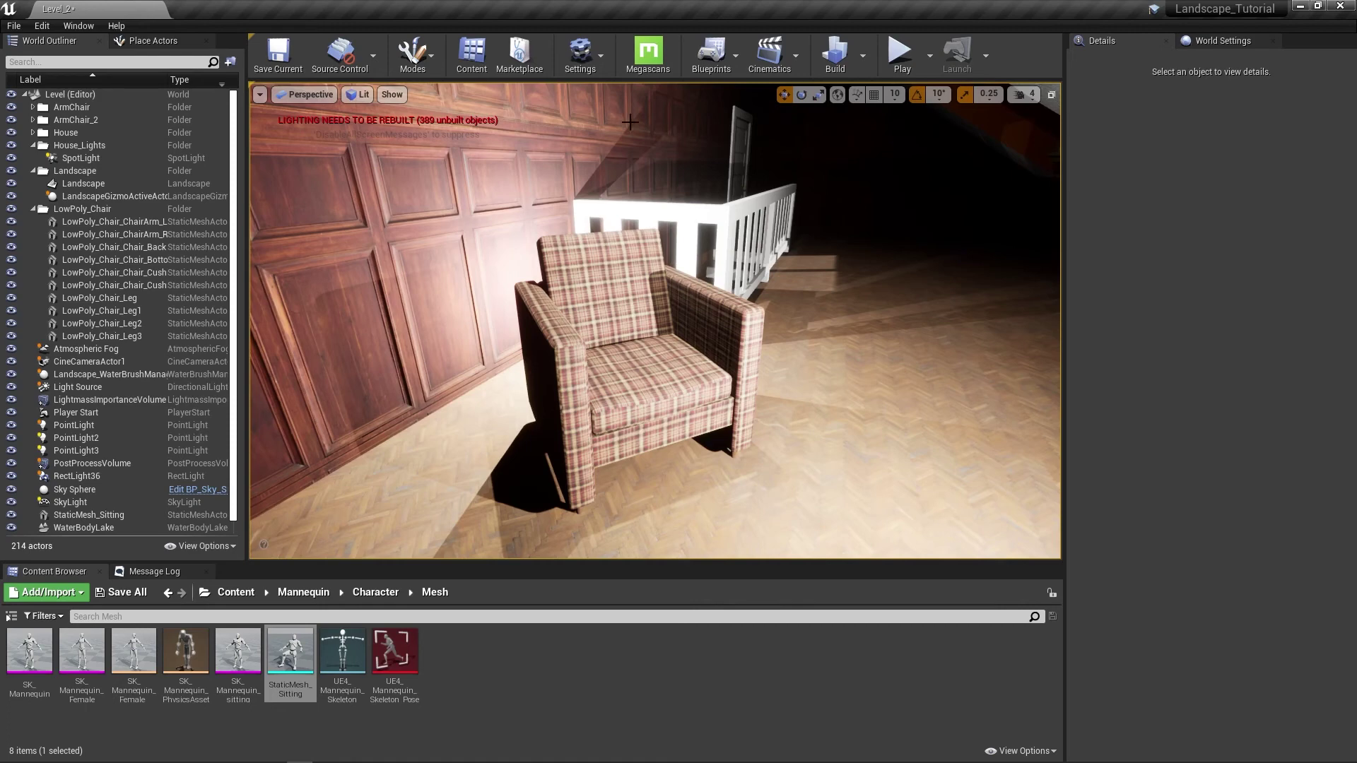
{"action": "left_click", "coordinate": [104, 421]}
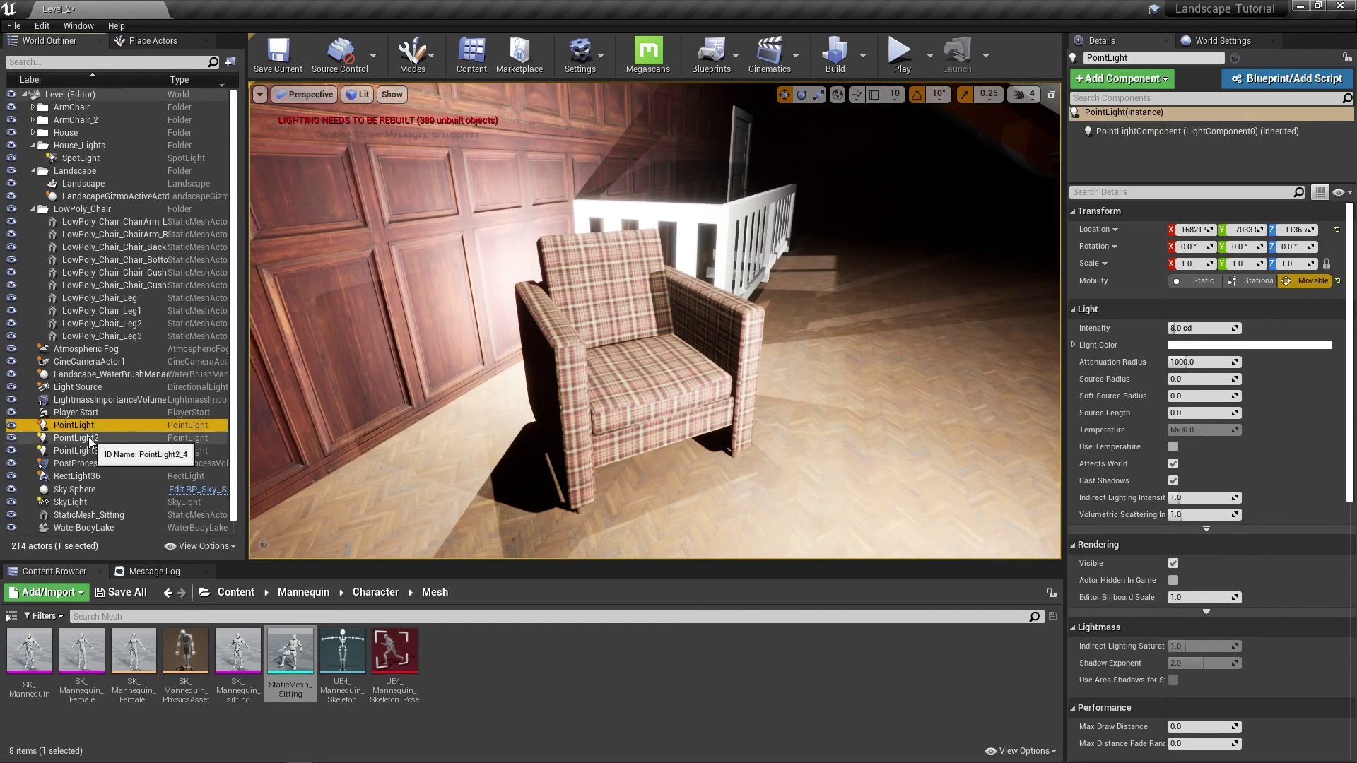
{"action": "left_click", "coordinate": [90, 440]}
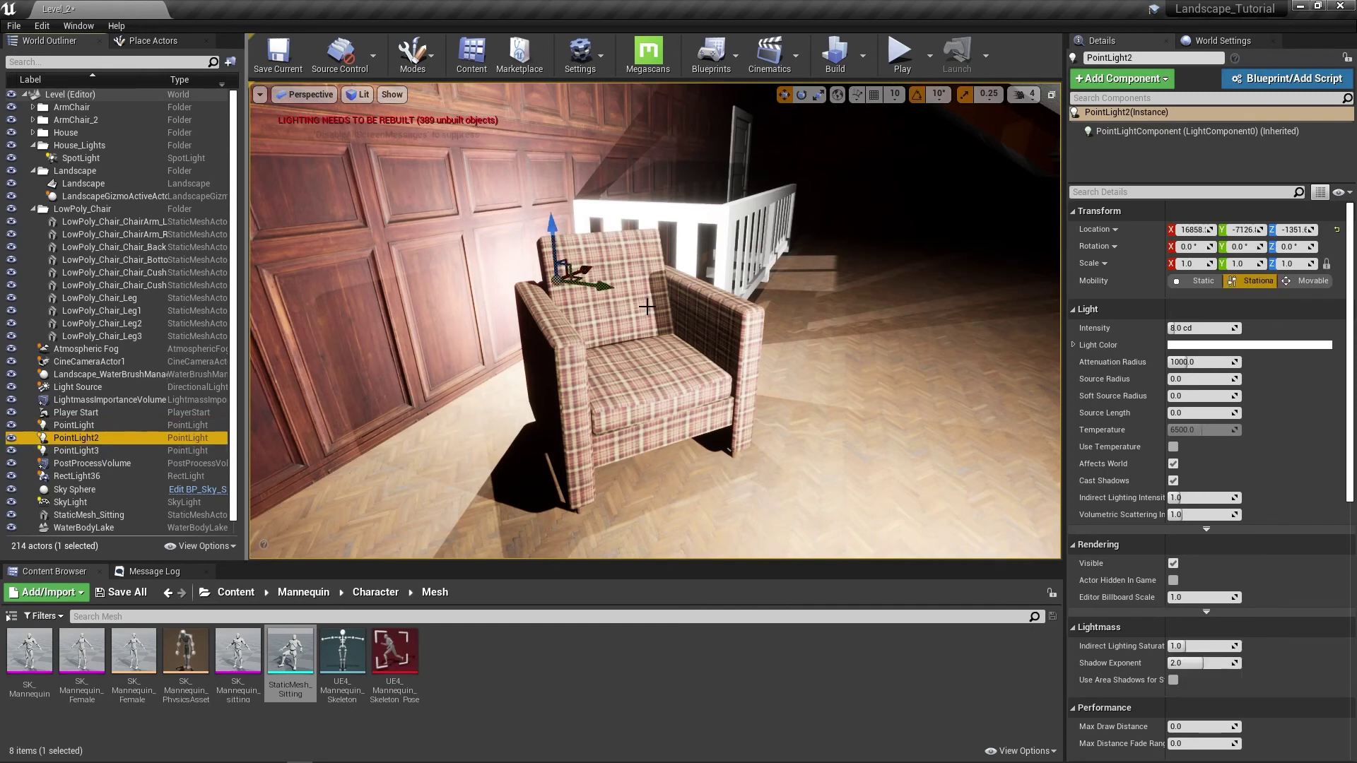
{"action": "key", "text": "Delete"}
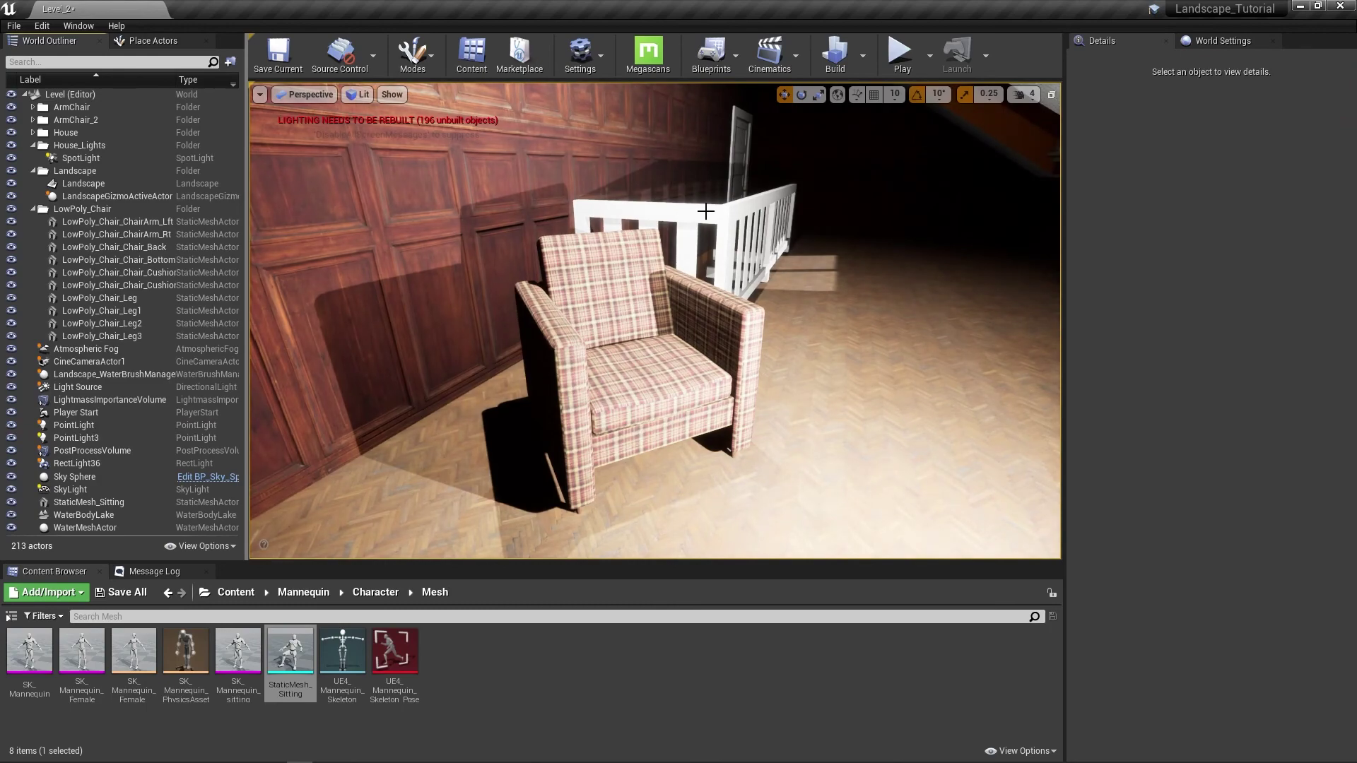
Set PointLight3's intensity to 1 cd and move it away from the chair to a Y location of about -6848
{"action": "double_click", "coordinate": [93, 426]}
{"action": "right_click_drag", "start_coordinate": [654, 321], "coordinate": [657, 194]}
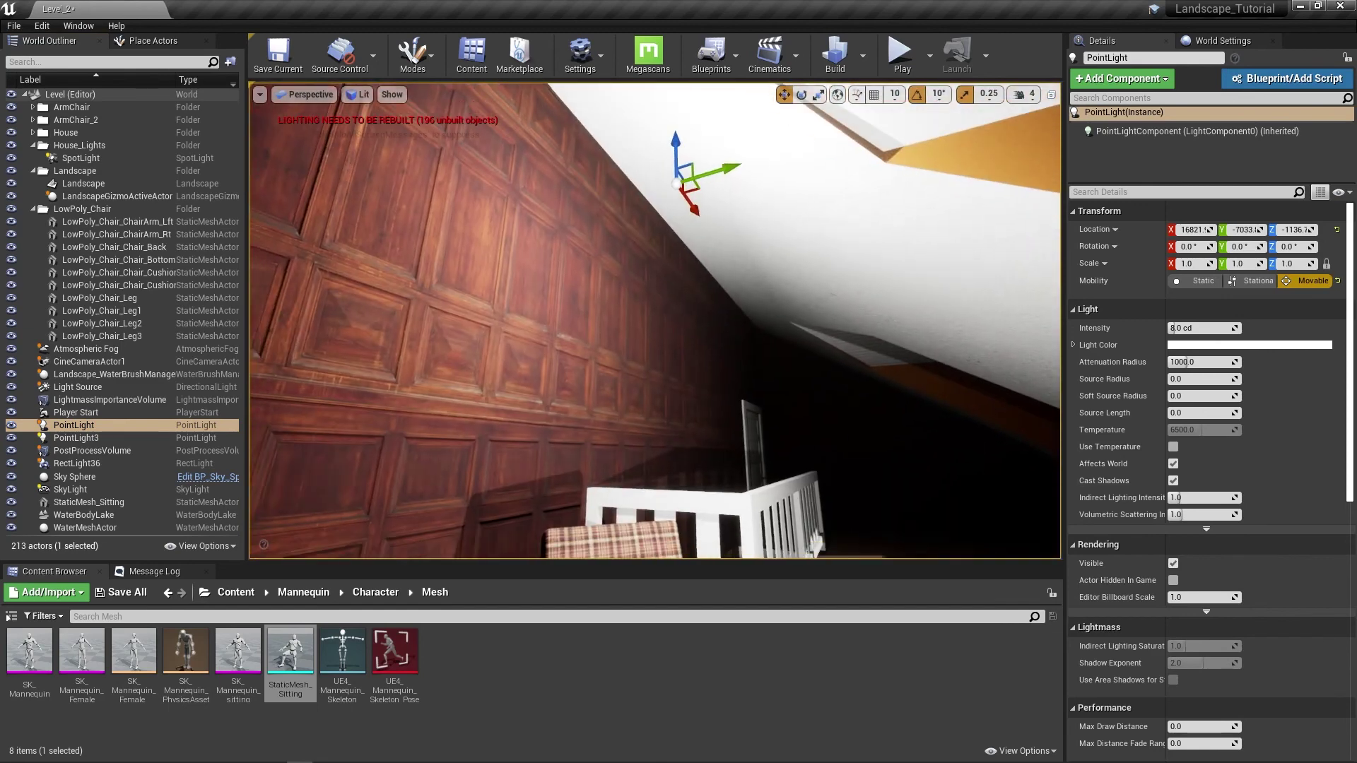
{"action": "left_click", "coordinate": [88, 439]}
{"action": "key", "text": "f"}
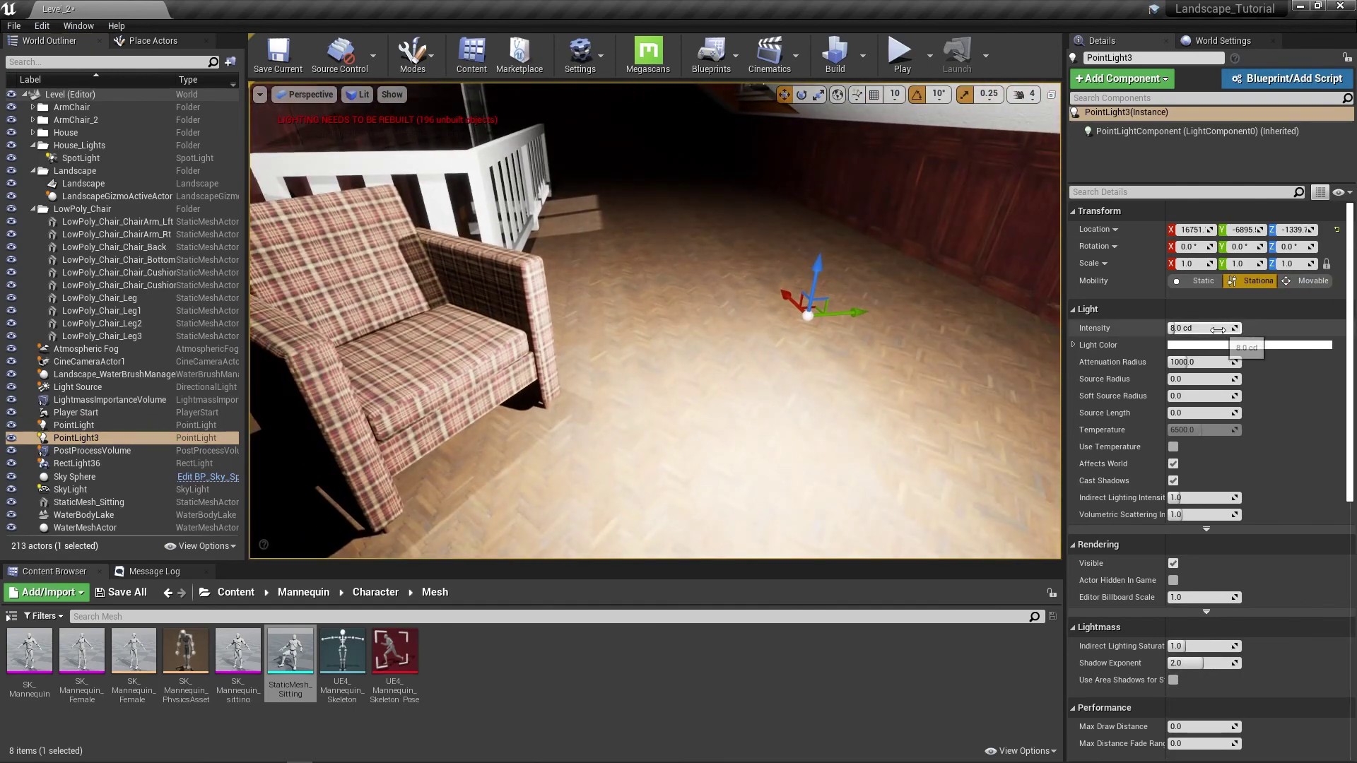
{"action": "left_click_drag", "start_coordinate": [1189, 330], "coordinate": [1170, 329]}
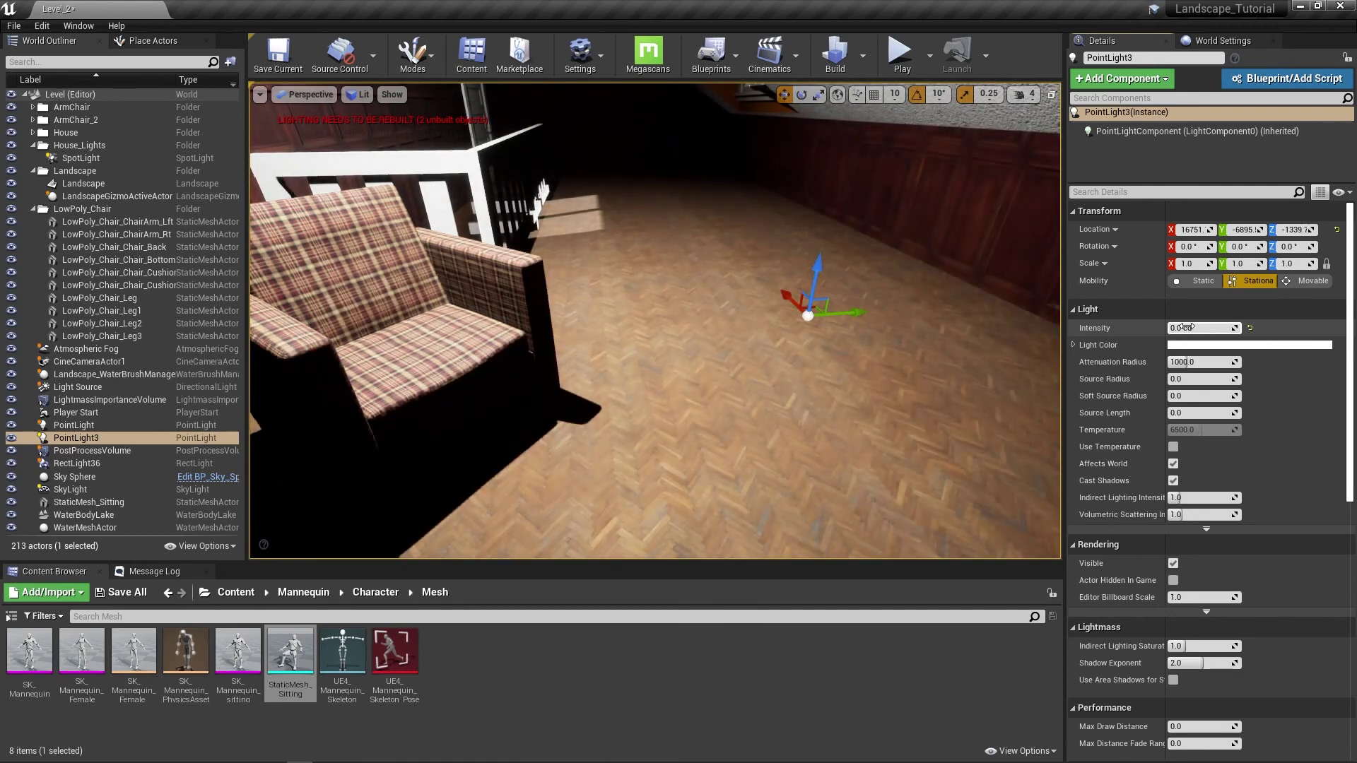
{"action": "type", "text": "1"}
{"action": "key", "text": "Return"}
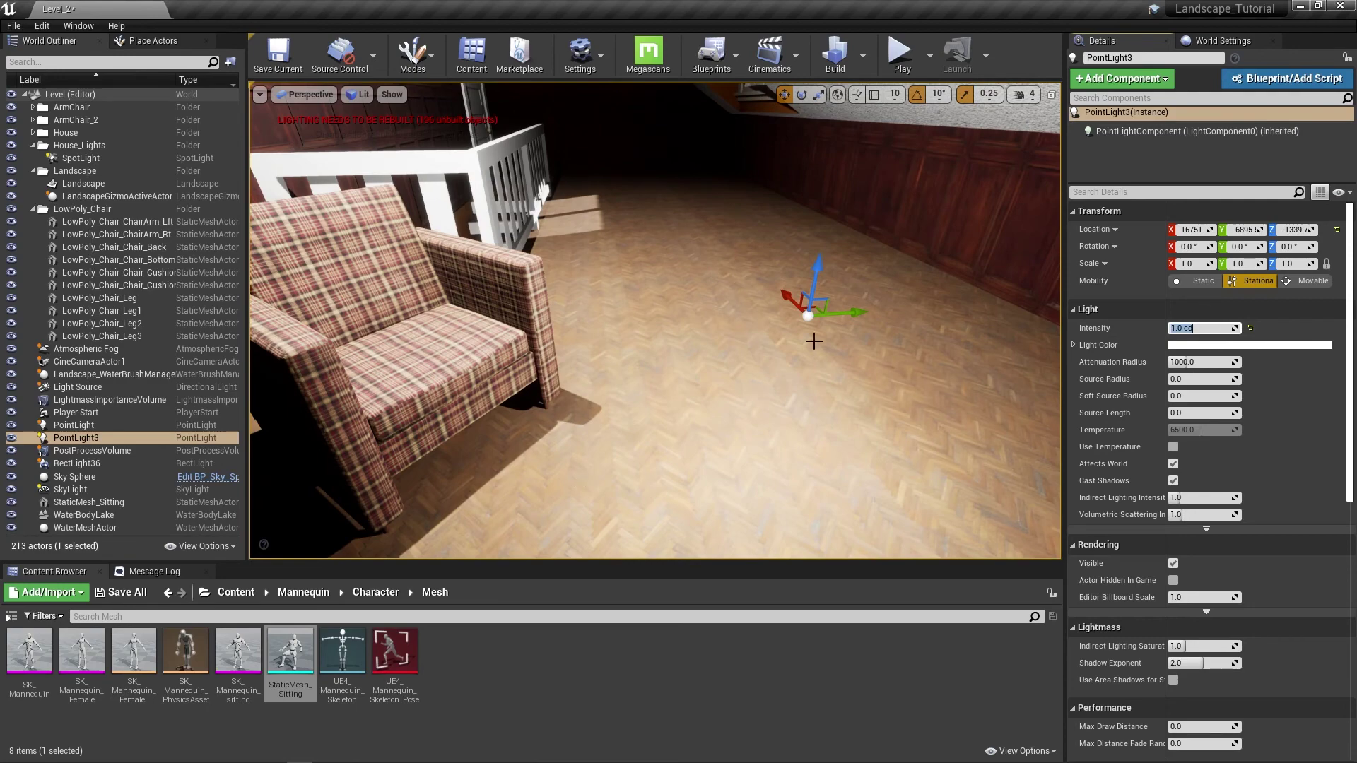
{"action": "left_click_drag", "start_coordinate": [857, 311], "coordinate": [987, 306]}
{"action": "right_click_drag", "start_coordinate": [605, 390], "coordinate": [492, 340]}
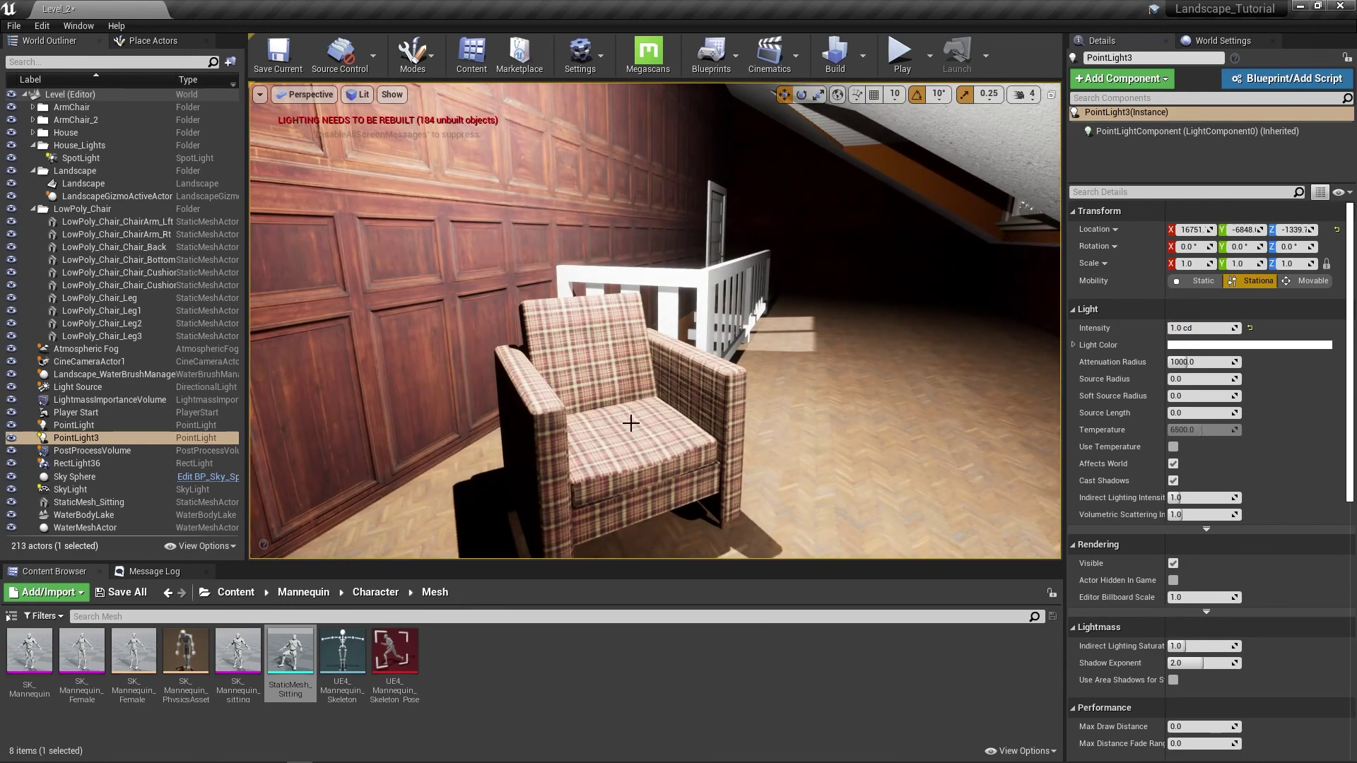
Frame the whole chair and attic floor from a low angle and turn on Game View to hide the gizmos
{"action": "mouse_move", "coordinate": [631, 422]}
{"action": "right_mouse_down"}
{"action": "mouse_move", "coordinate": [717, 450]}
{"action": "mouse_move", "coordinate": [726, 469]}
{"action": "mouse_move", "coordinate": [614, 430]}
{"action": "mouse_move", "coordinate": [640, 447]}
{"action": "mouse_move", "coordinate": [628, 450]}
{"action": "mouse_move", "coordinate": [625, 432]}
{"action": "mouse_move", "coordinate": [646, 428]}
{"action": "right_mouse_up"}
{"action": "key", "text": "w"}
{"action": "key", "text": "s"}
{"action": "key", "text": "s"}
{"action": "key", "text": "q"}
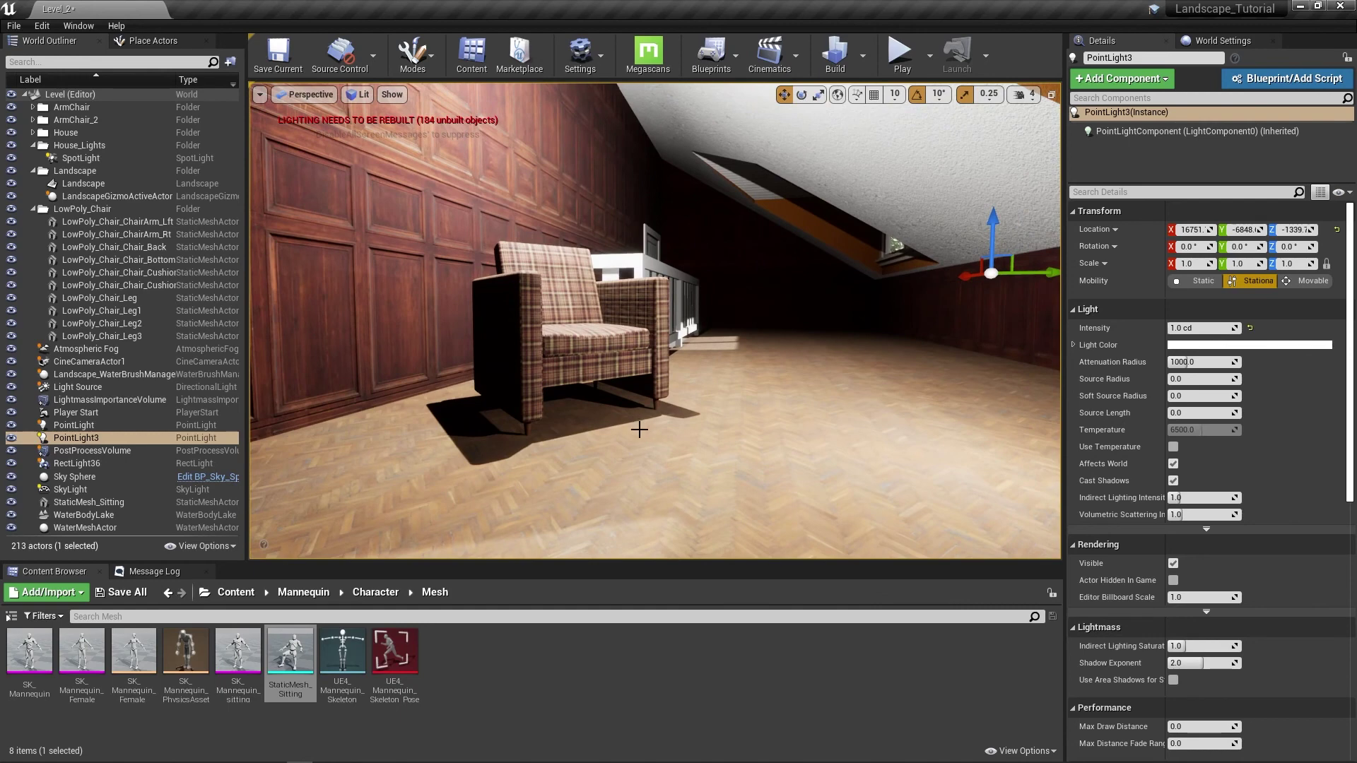
{"action": "key", "text": "g"}
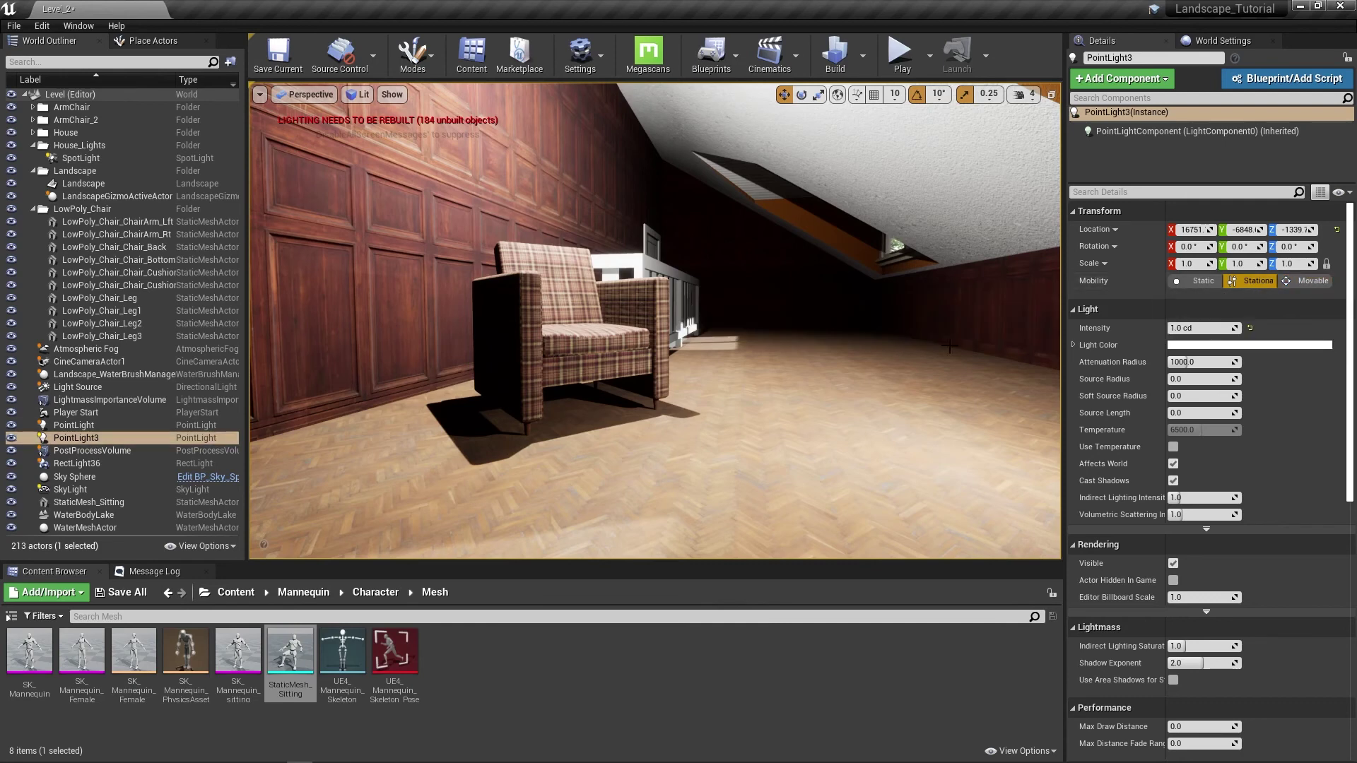
Set the mobility of PointLight3 and the SpotLight in House_Lights to Movable, and save everything in the project
{"action": "left_click", "coordinate": [1298, 282]}
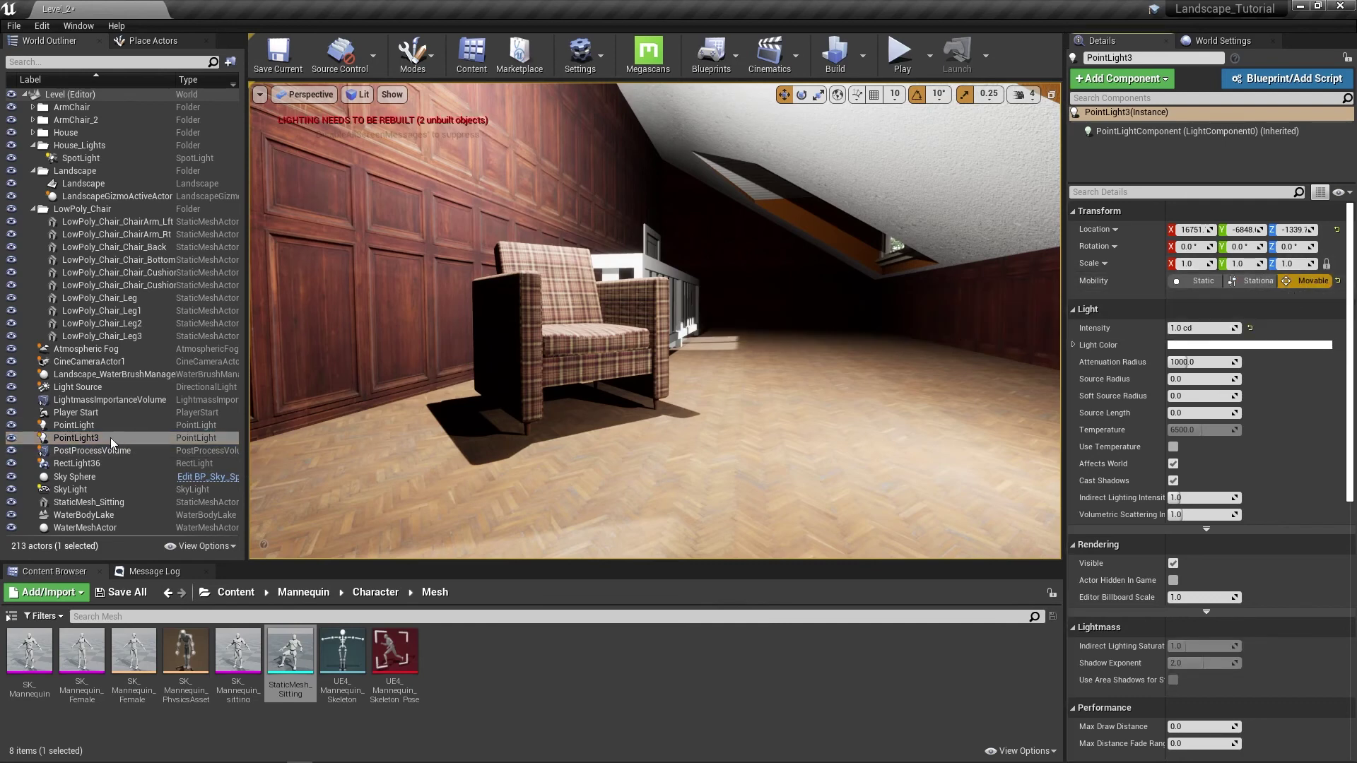
{"action": "left_click", "coordinate": [90, 427]}
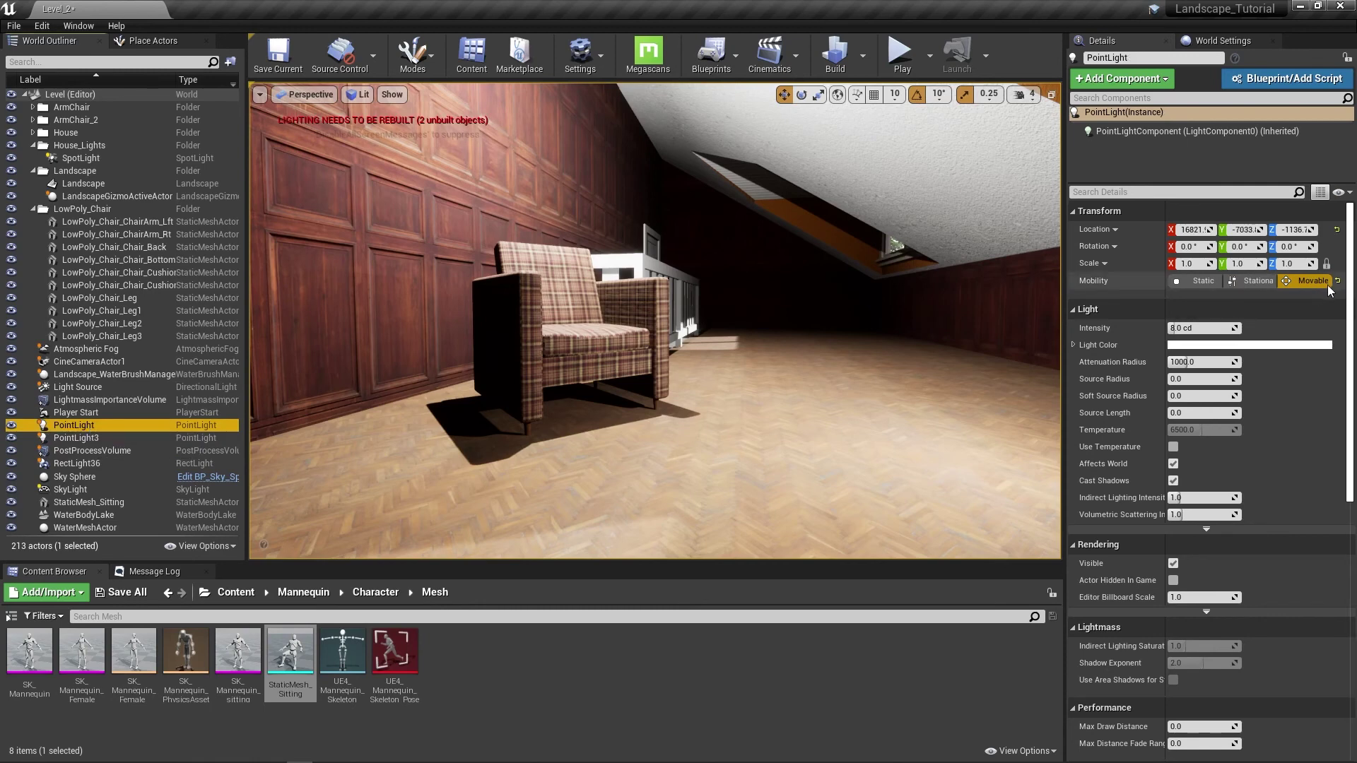
{"action": "left_click", "coordinate": [90, 439]}
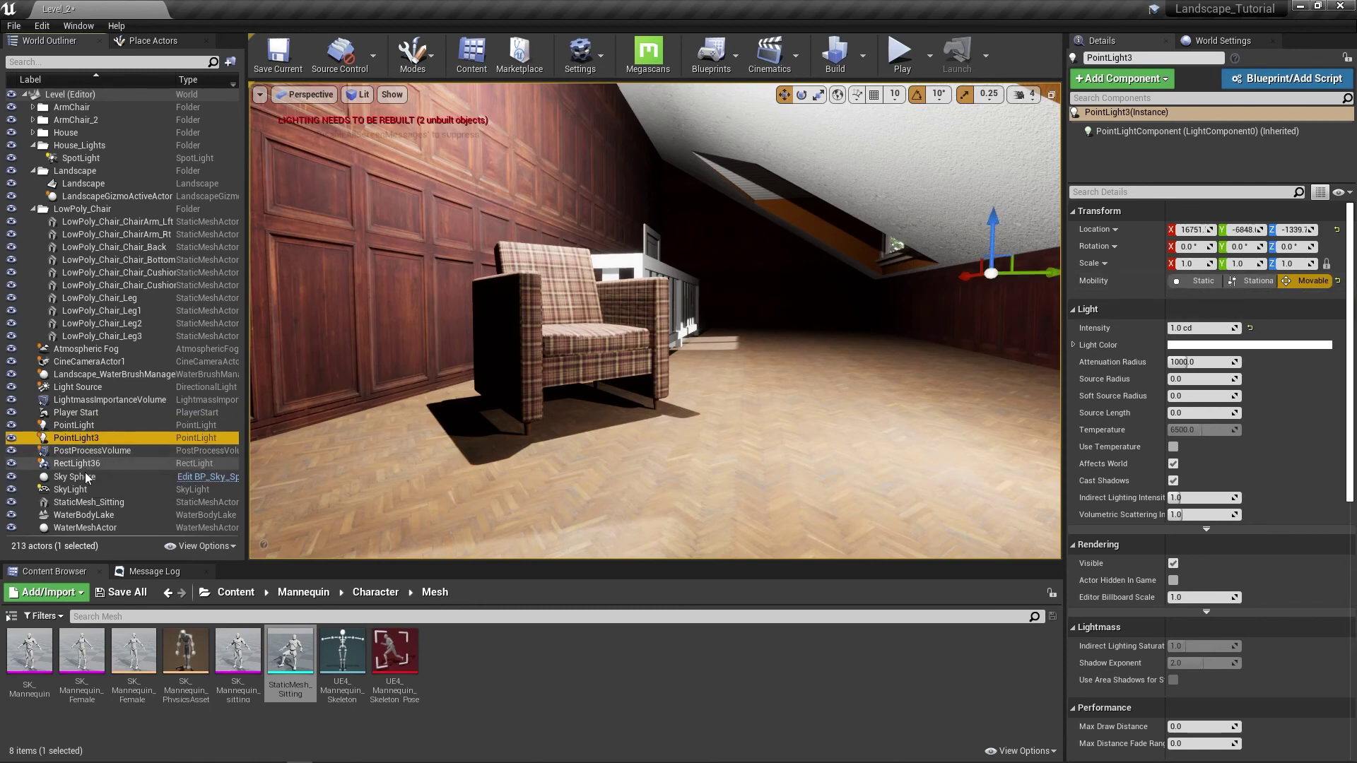
{"action": "left_click", "coordinate": [79, 159]}
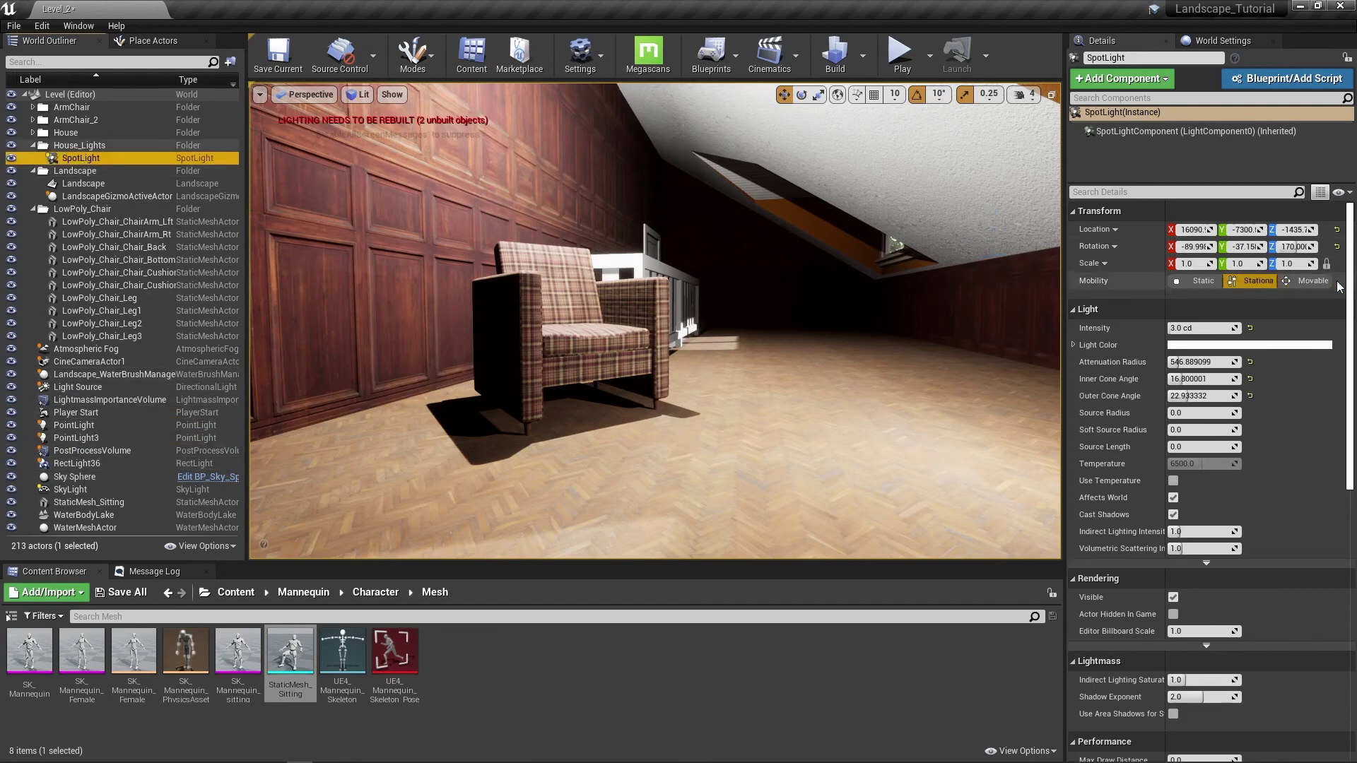
{"action": "left_click", "coordinate": [1313, 281]}
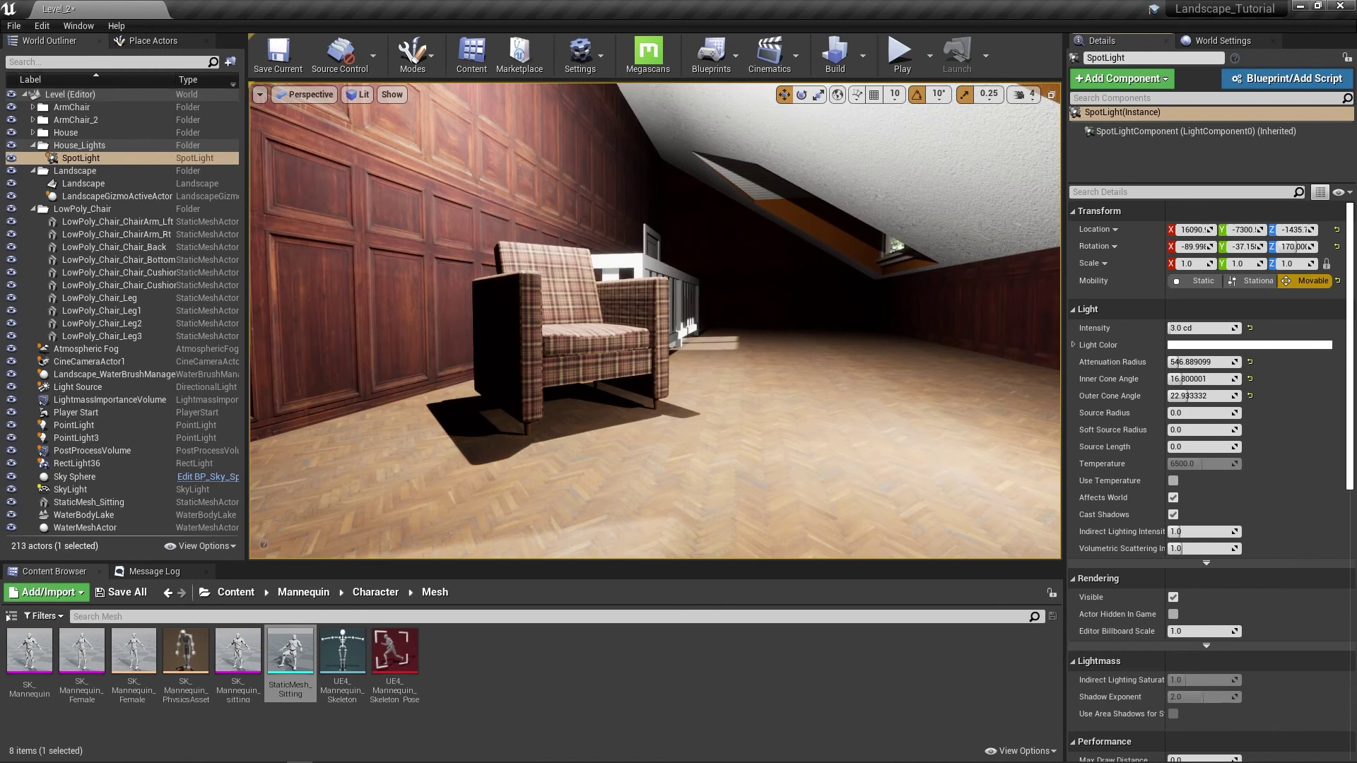
{"action": "left_click", "coordinate": [14, 24]}
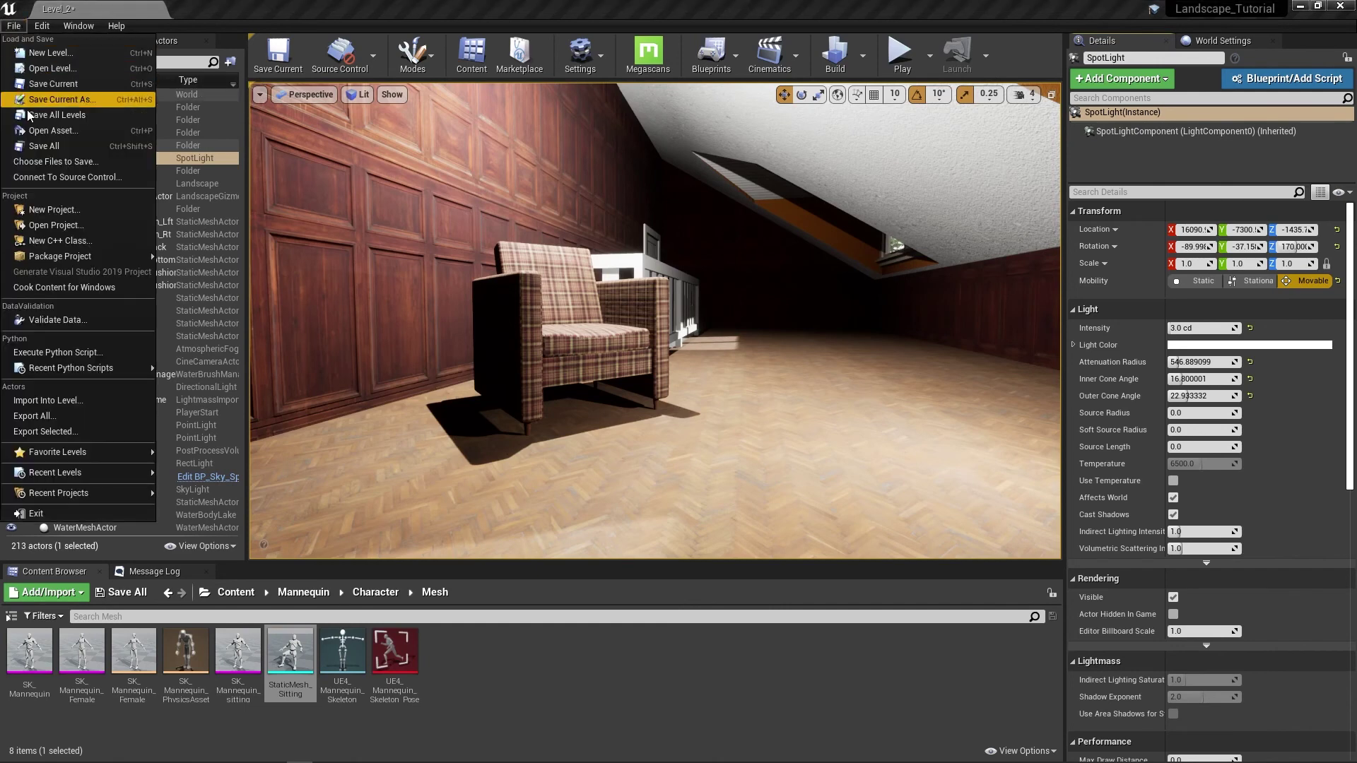
{"action": "left_click", "coordinate": [44, 146]}
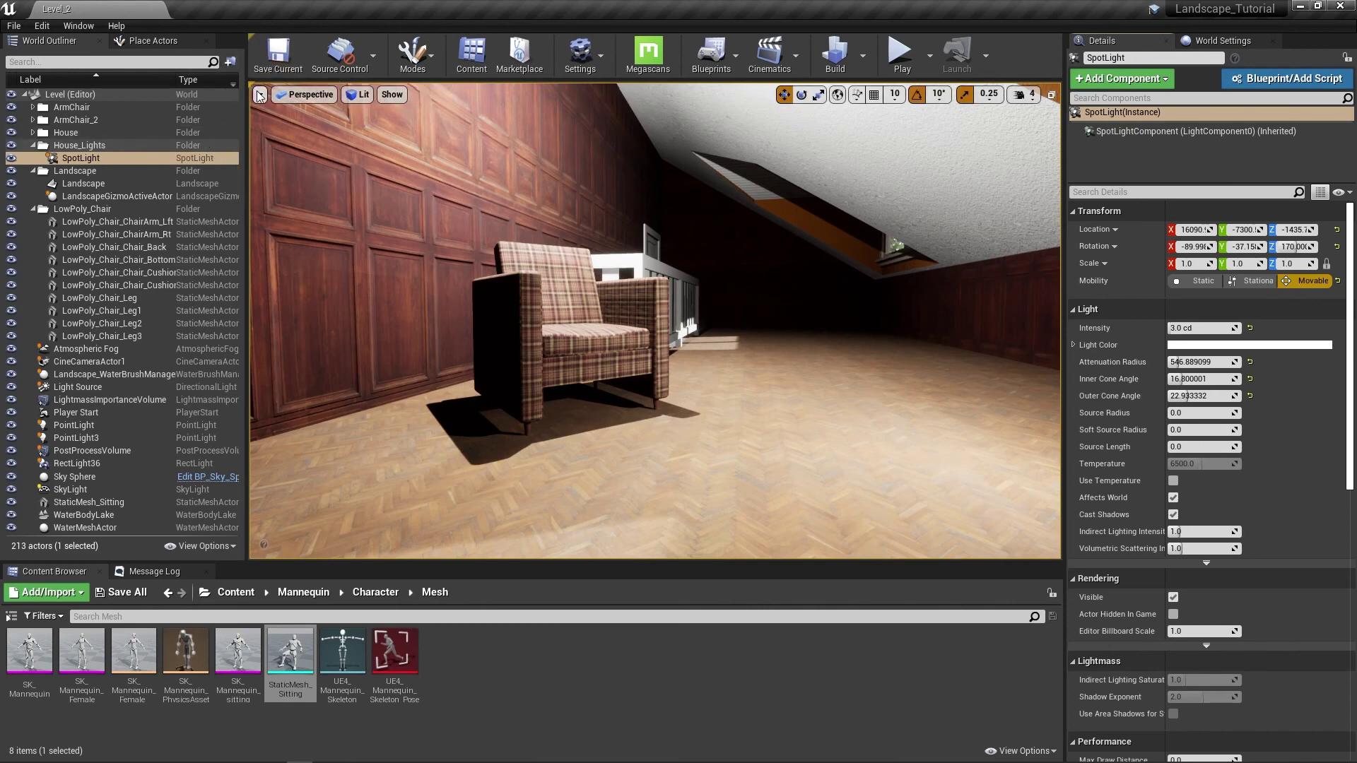
Take a high-resolution screenshot of the framed chair view with an increased screenshot size multiplier
{"action": "left_click", "coordinate": [259, 95]}
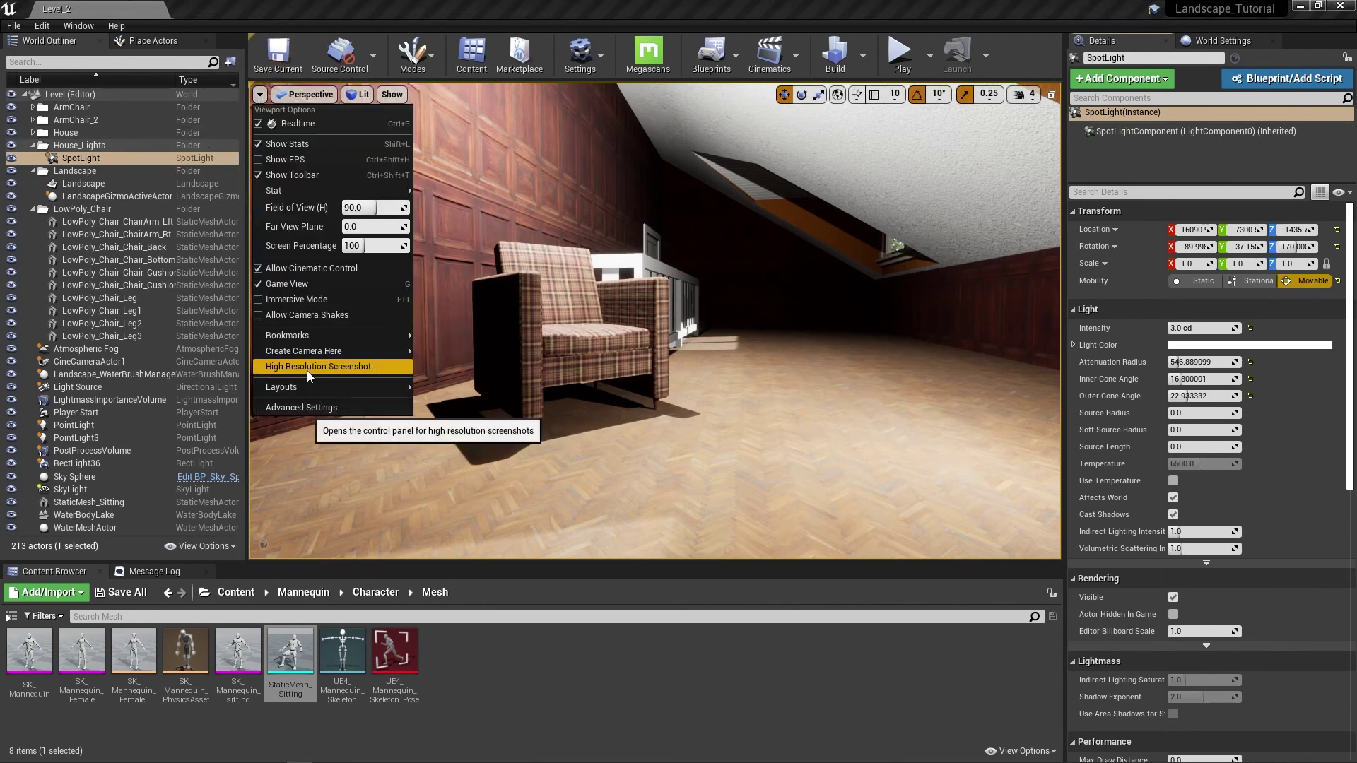
{"action": "left_click", "coordinate": [346, 367]}
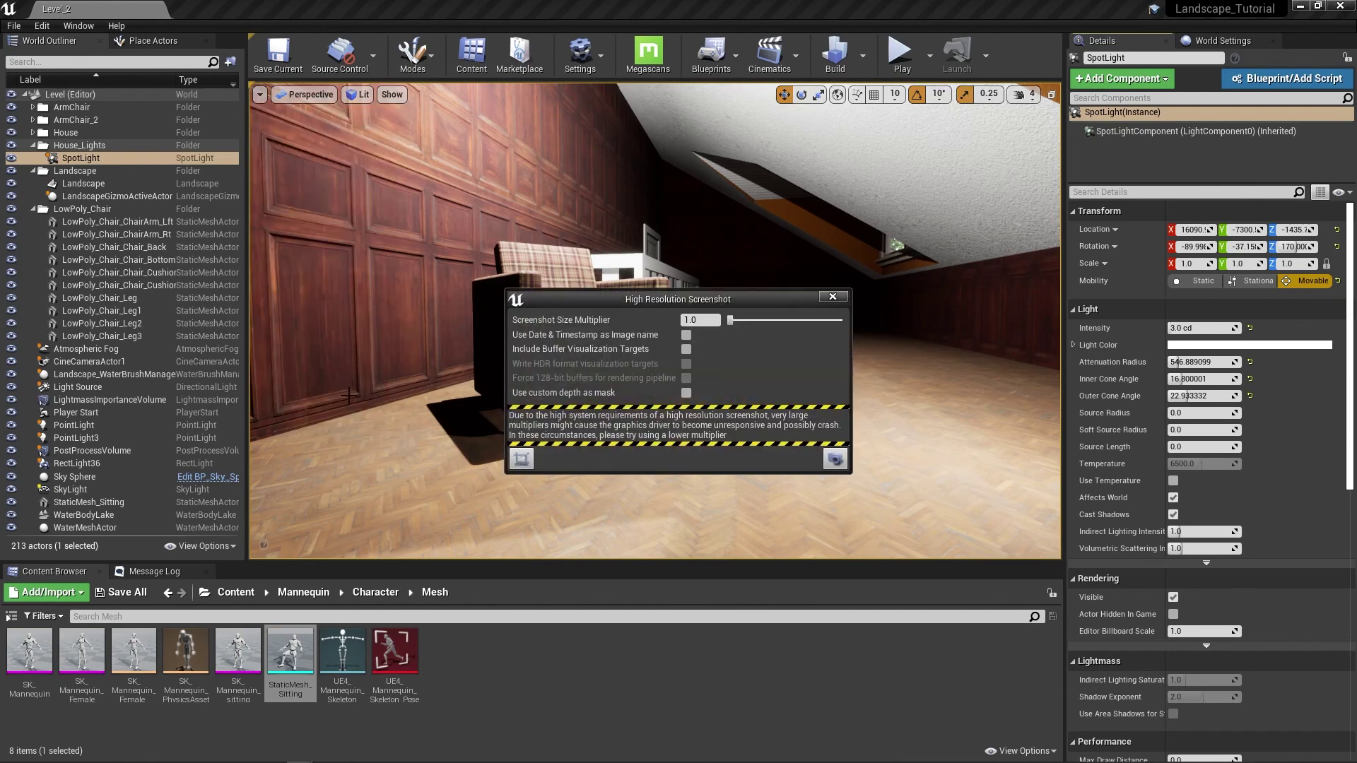
{"action": "left_click", "coordinate": [783, 320]}
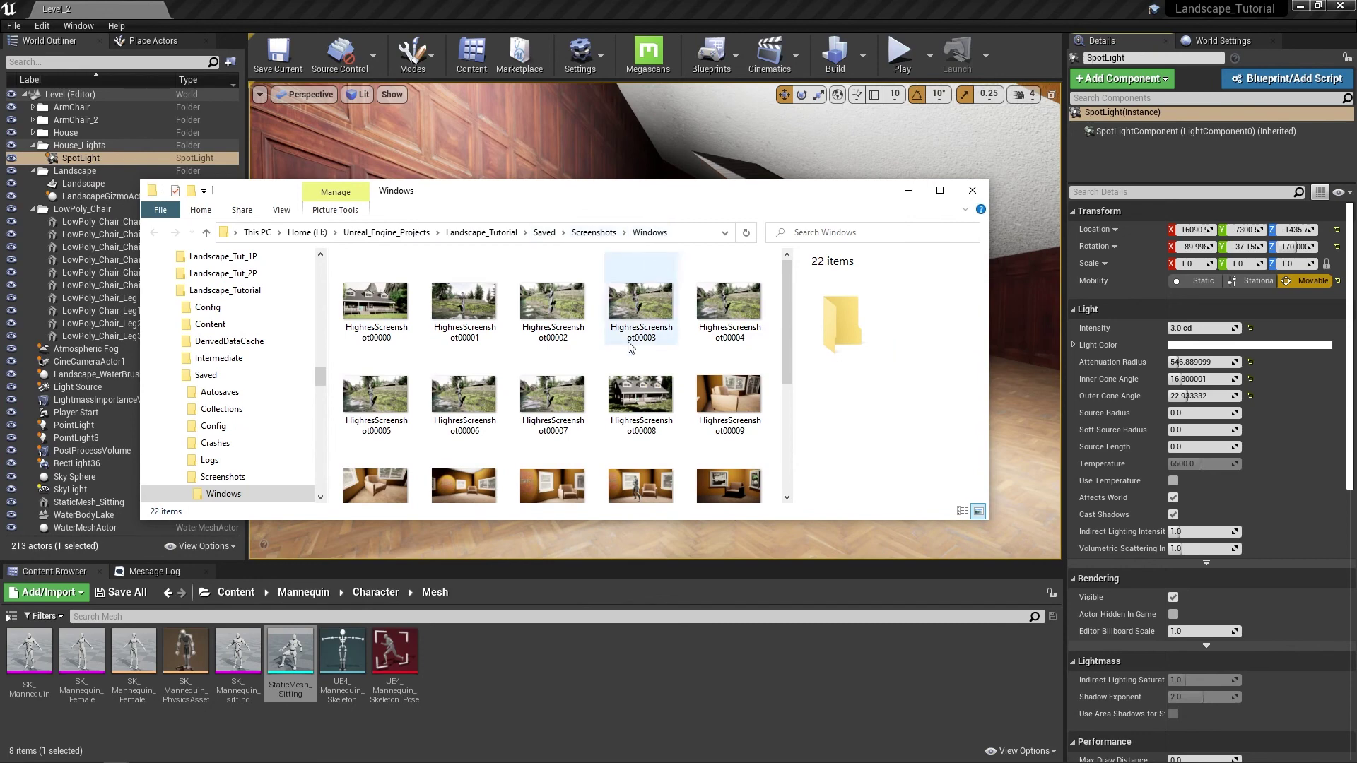
Find HighresScreenshot00020 in the project's Screenshots > Windows folder and open it in Photos to inspect the chair render
{"action": "scroll", "coordinate": [631, 346], "scroll_direction": "down", "scroll_amount": 3}
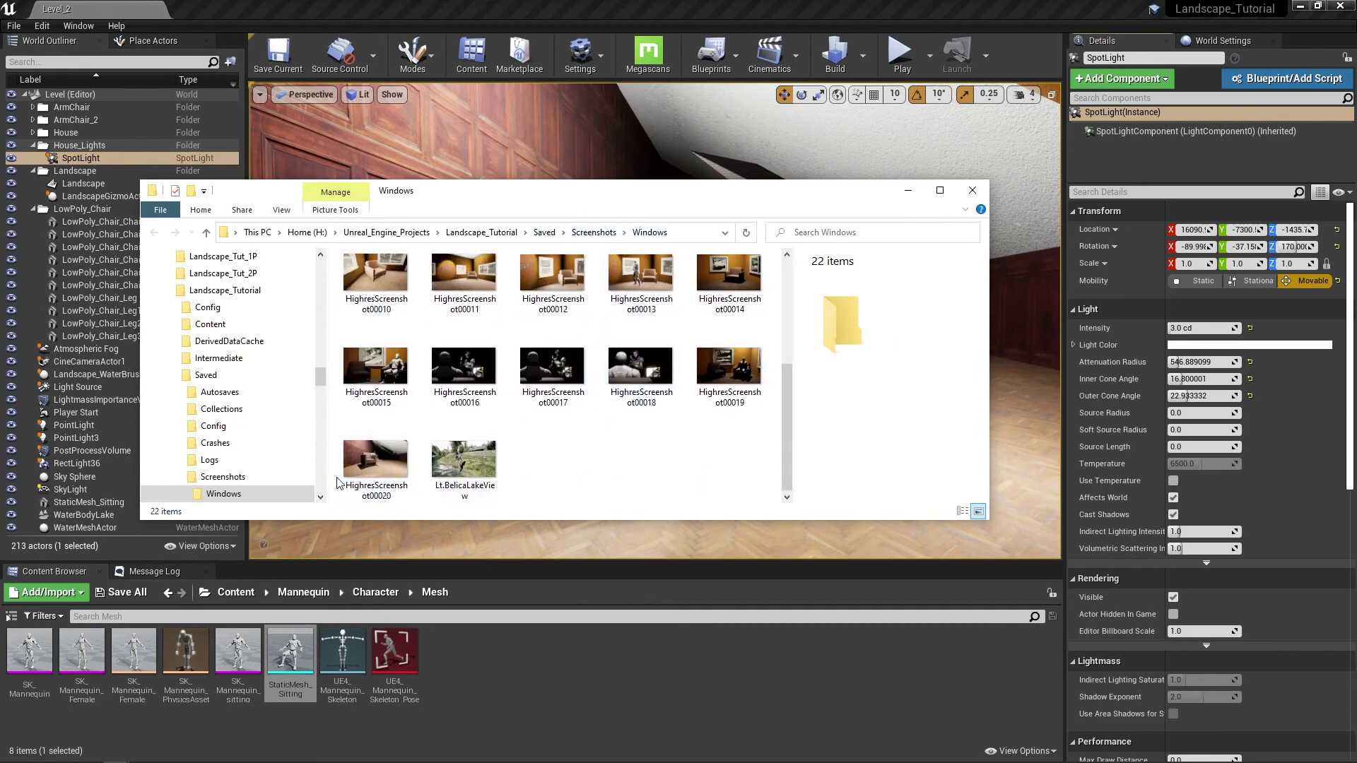
{"action": "left_click", "coordinate": [361, 470]}
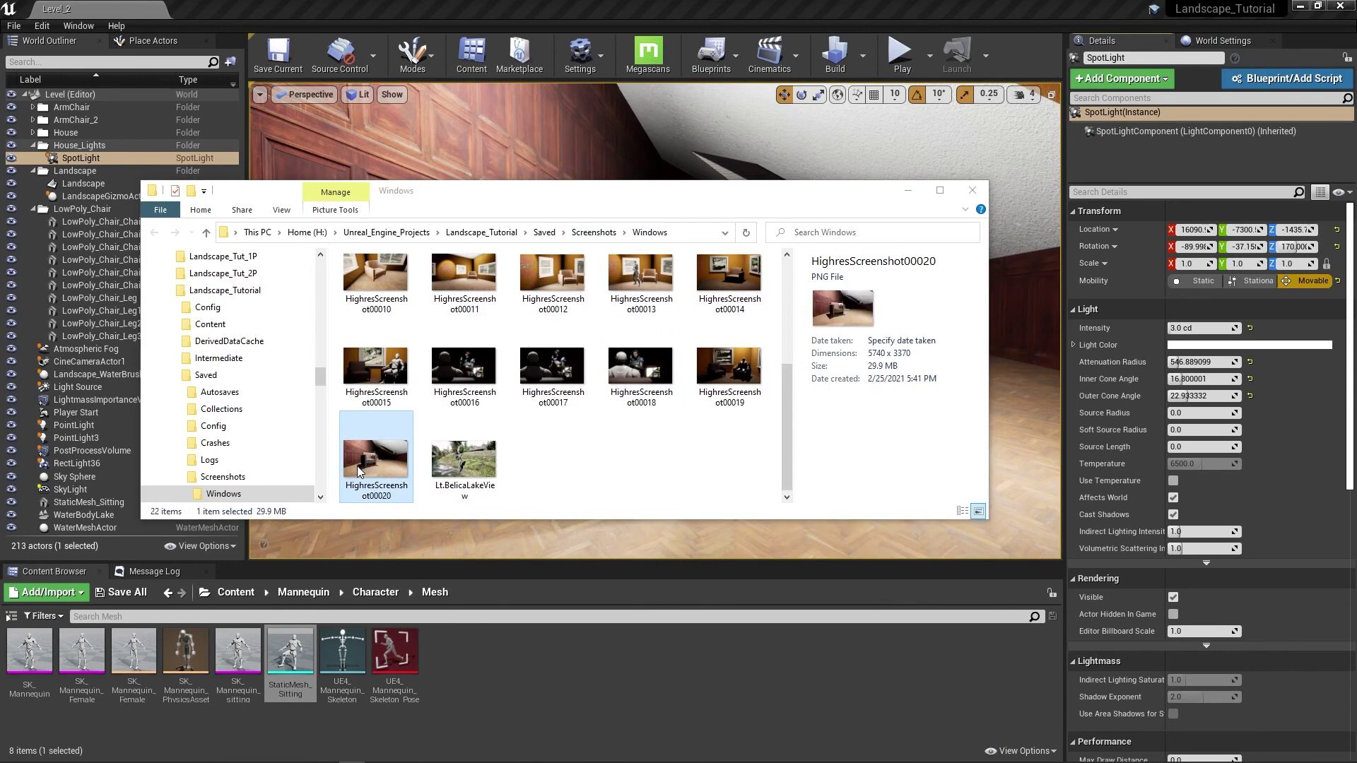
{"action": "left_click_drag", "start_coordinate": [593, 212], "coordinate": [434, 1]}
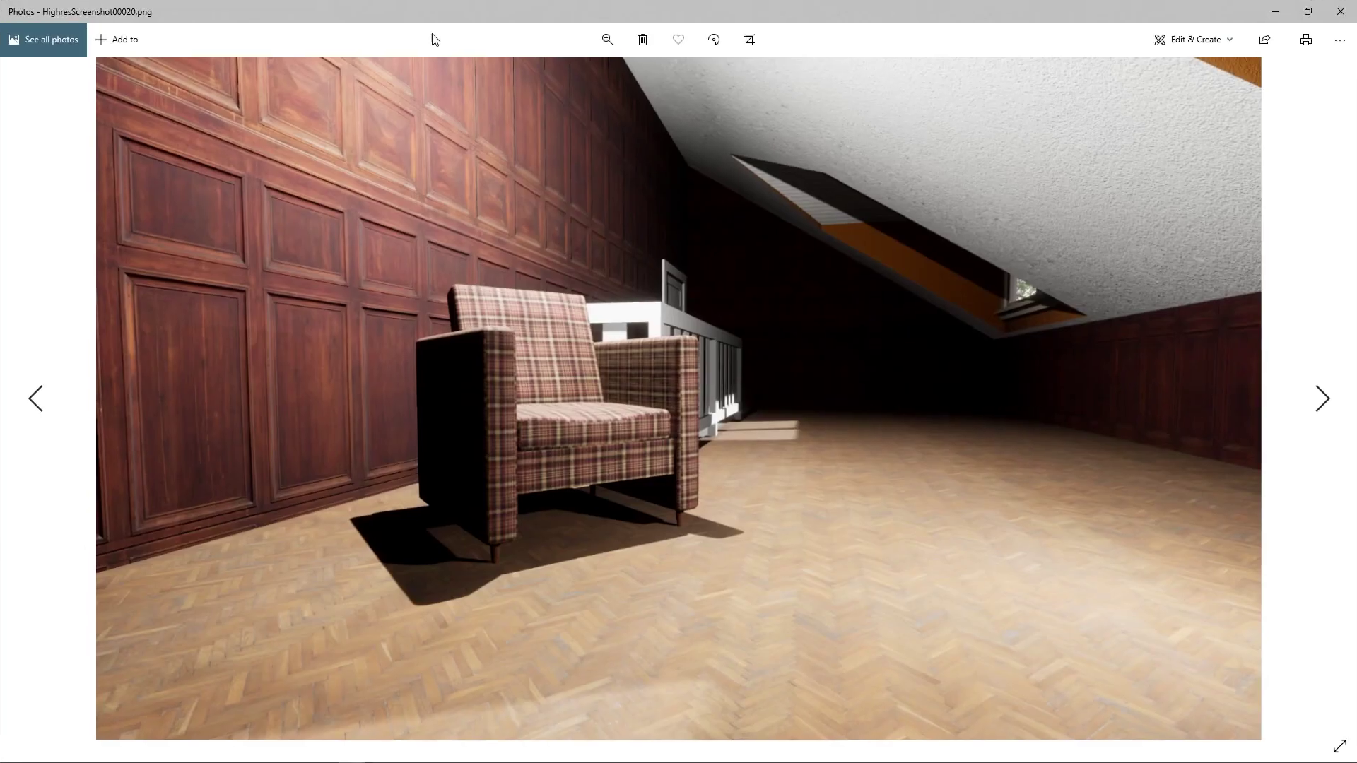